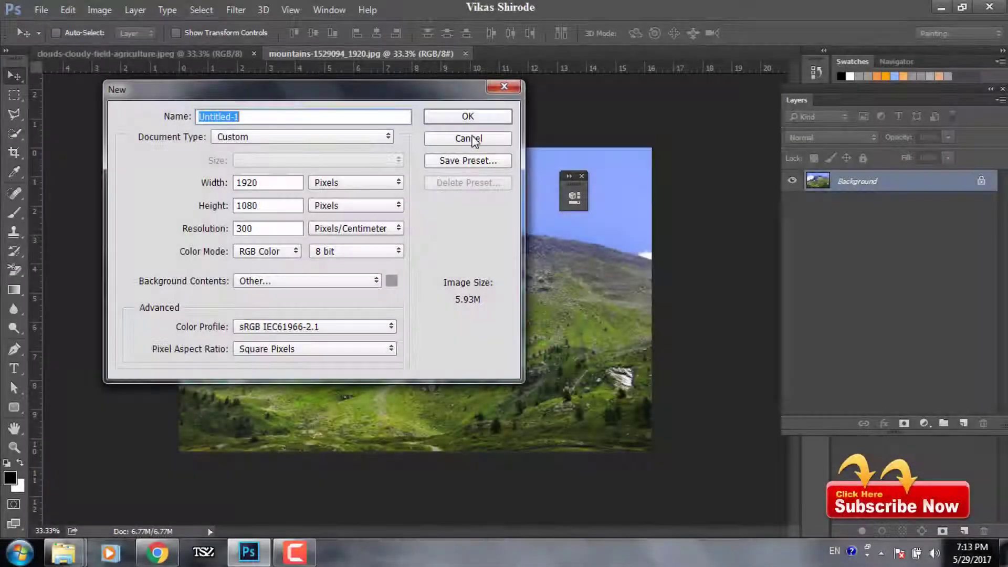
Create a new 1920×1080 document and stretch the cloudy field photo across it
{"action": "left_click", "coordinate": [942, 8]}
{"action": "left_click", "coordinate": [248, 552]}
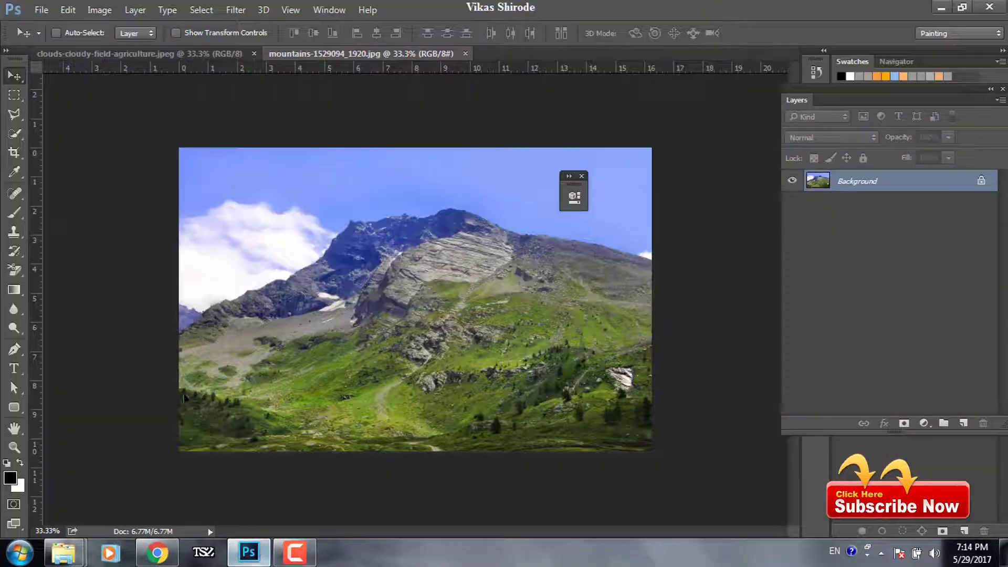
{"action": "key", "text": "ctrl+n"}
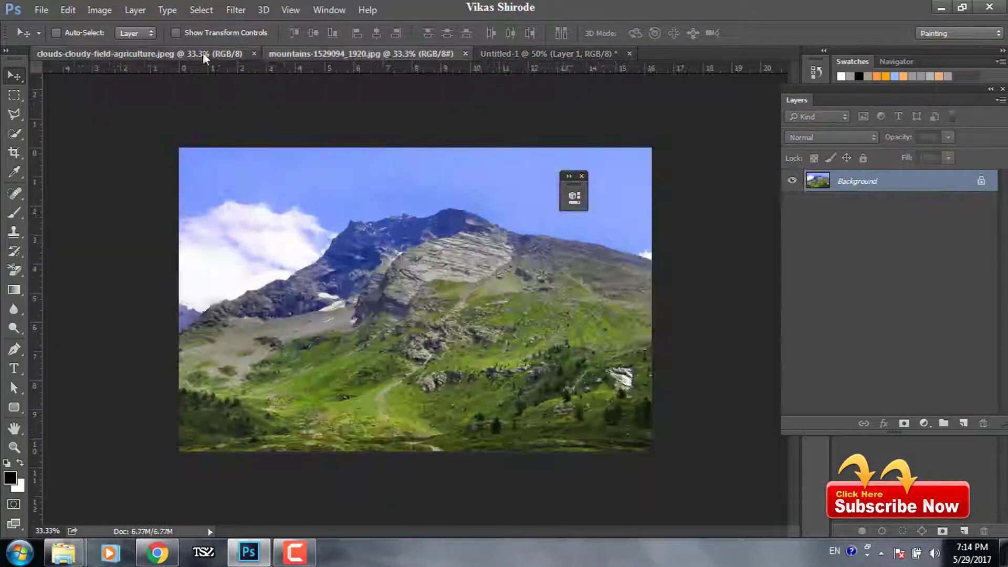
{"action": "key", "text": "ctrl+t"}
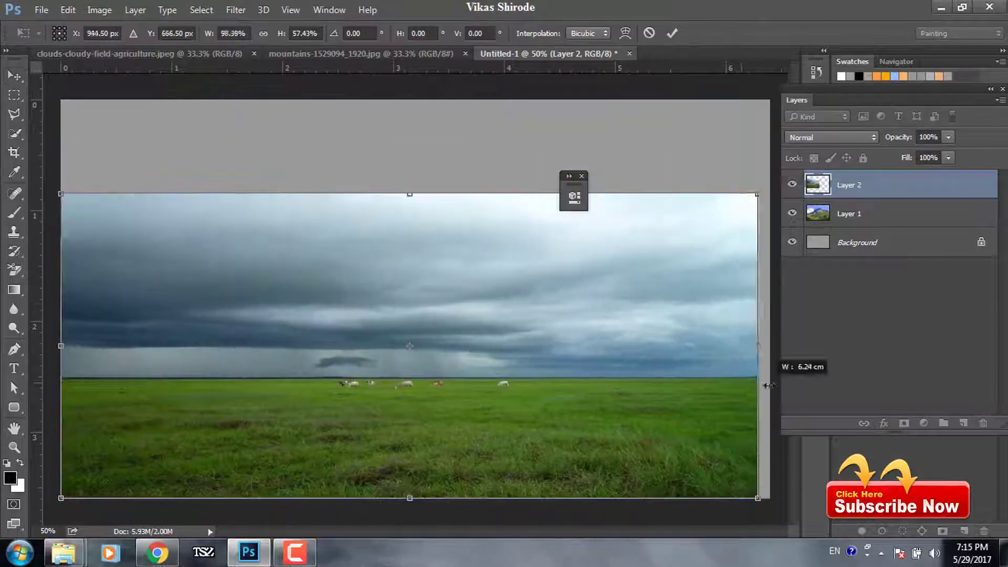
{"action": "left_click_drag", "start_coordinate": [415, 192], "coordinate": [441, 268]}
{"action": "key", "text": "Return"}
Scale the mountain photo above the cloudy field, then stretch the sky taller toward the top
{"action": "left_click_drag", "start_coordinate": [849, 213], "coordinate": [851, 181]}
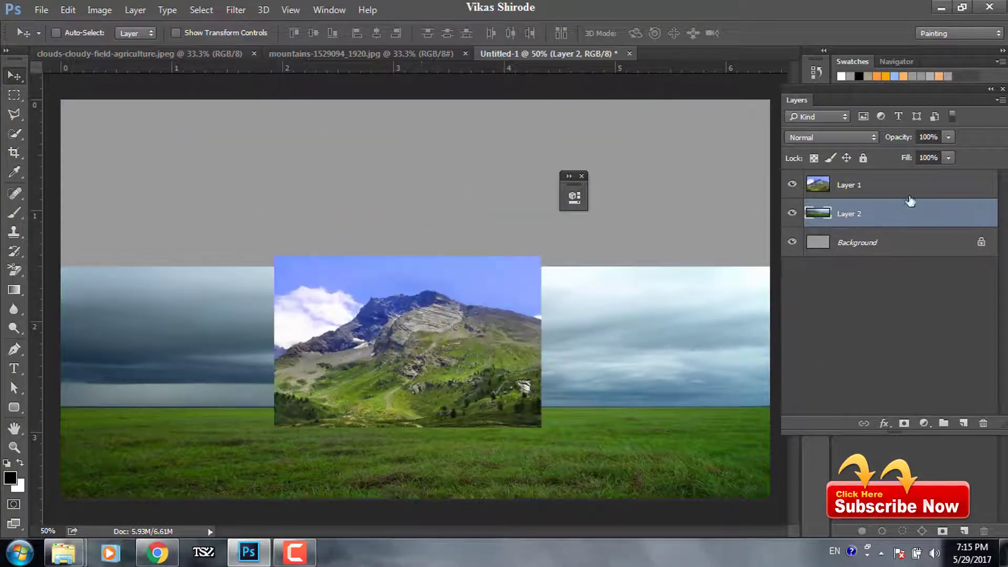
{"action": "key", "text": "ctrl+t"}
{"action": "left_click_drag", "start_coordinate": [274, 258], "coordinate": [294, 282]}
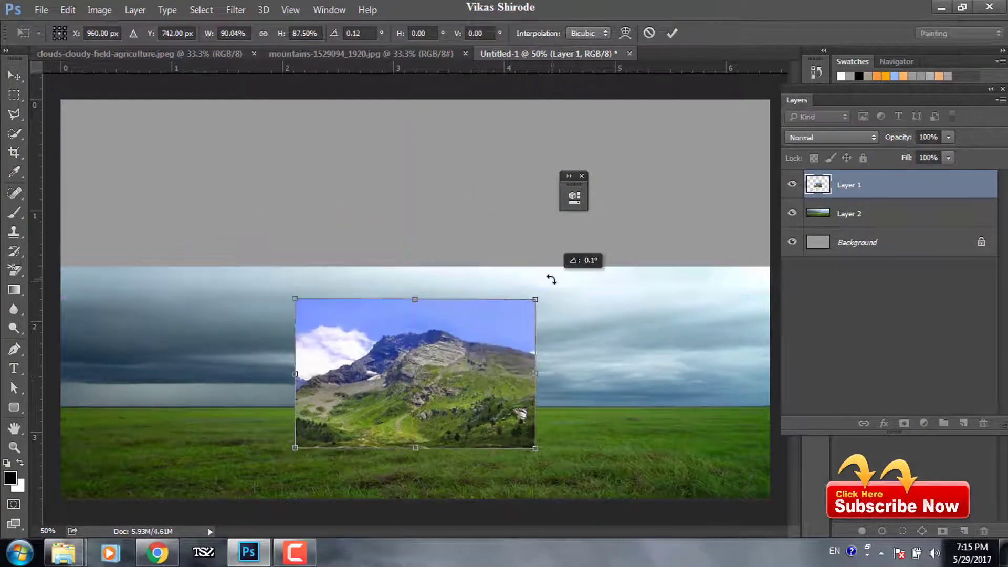
{"action": "mouse_move", "coordinate": [551, 278]}
{"action": "left_mouse_down"}
{"action": "mouse_move", "coordinate": [491, 371]}
{"action": "mouse_move", "coordinate": [508, 268]}
{"action": "left_mouse_up"}
{"action": "key", "text": "Return"}
{"action": "left_click", "coordinate": [849, 213]}
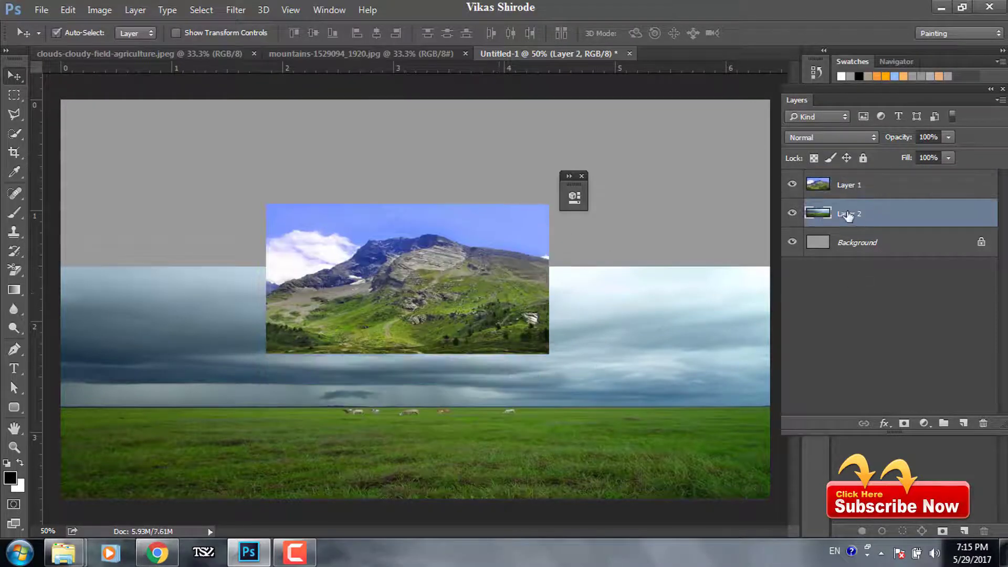
{"action": "key", "text": "ctrl+t"}
{"action": "left_click_drag", "start_coordinate": [415, 267], "coordinate": [424, 195]}
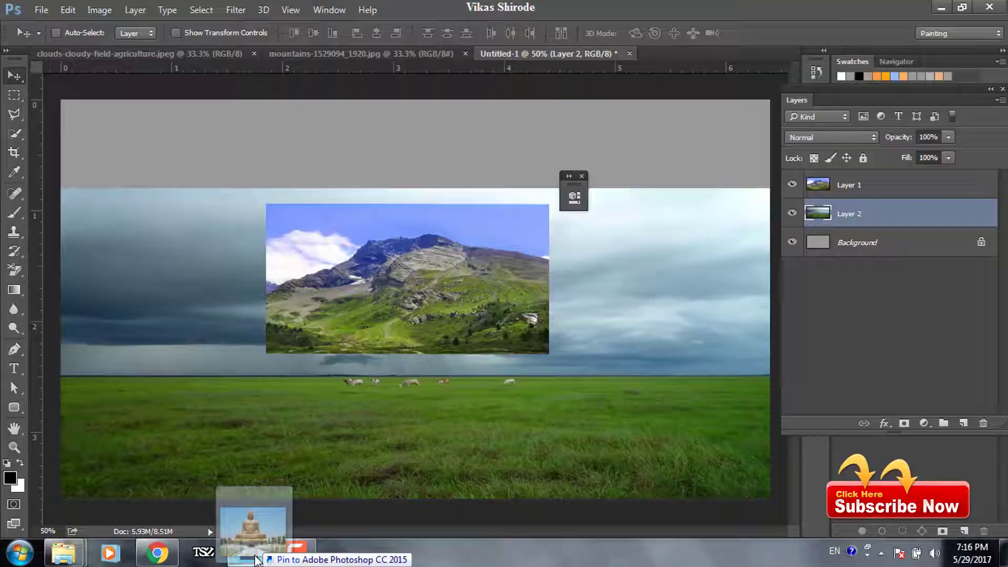
Place the Buddha photo on the top layer and mask away its background
{"action": "left_click_drag", "start_coordinate": [259, 518], "coordinate": [415, 294]}
{"action": "key", "text": "Return"}
{"action": "left_click_drag", "start_coordinate": [847, 225], "coordinate": [847, 178]}
{"action": "key", "text": "w"}
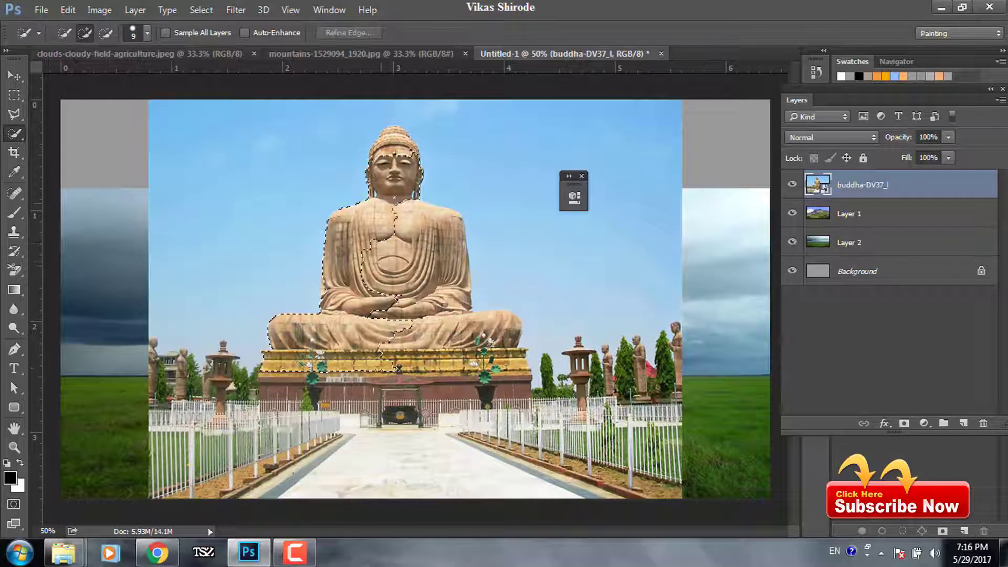
{"action": "key", "text": "v"}
{"action": "left_click", "coordinate": [904, 423]}
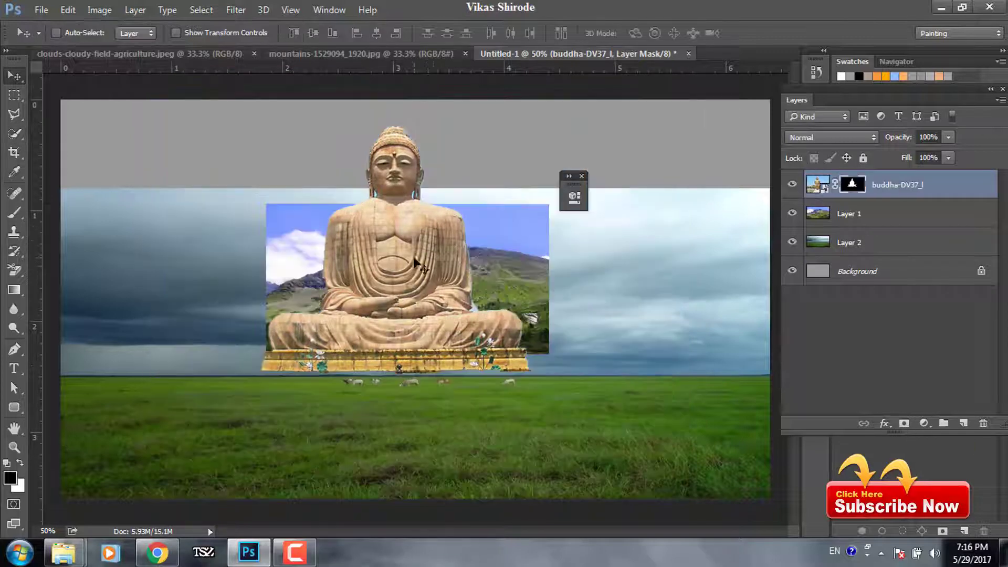
{"action": "left_click_drag", "start_coordinate": [415, 262], "coordinate": [431, 236]}
Move the mountain layer above the Buddha and mask it with the statue's outline
{"action": "left_click", "coordinate": [849, 214]}
{"action": "left_click_drag", "start_coordinate": [539, 247], "coordinate": [534, 299]}
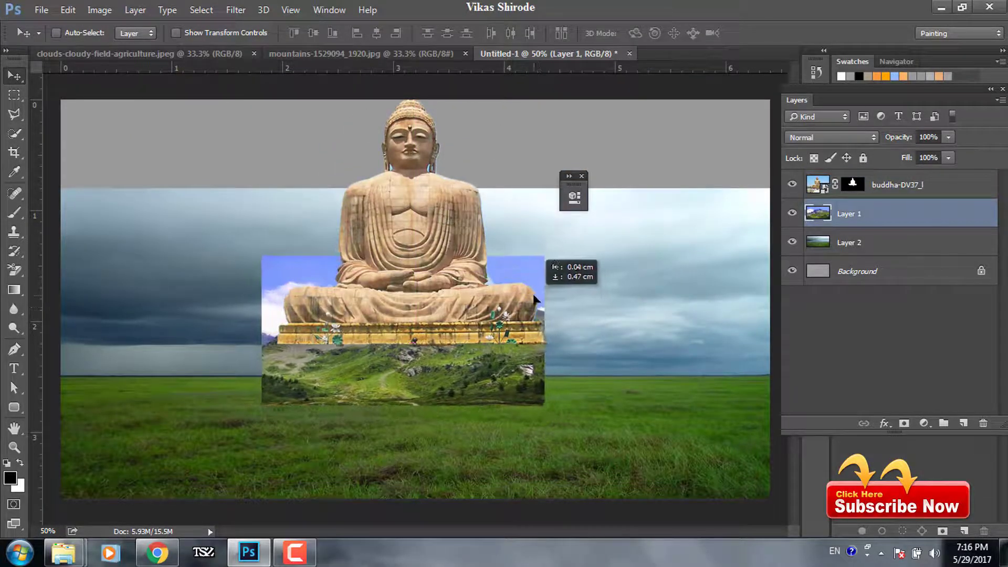
{"action": "mouse_move", "coordinate": [892, 213]}
{"action": "left_mouse_down"}
{"action": "mouse_move", "coordinate": [892, 181]}
{"action": "mouse_move", "coordinate": [983, 423]}
{"action": "left_mouse_up"}
{"action": "left_click", "coordinate": [852, 213], "text": "ctrl"}
{"action": "left_click", "coordinate": [887, 184]}
{"action": "left_click", "coordinate": [904, 423]}
{"action": "left_click", "coordinate": [434, 214]}
{"action": "left_click_drag", "start_coordinate": [852, 184], "coordinate": [984, 423]}
{"action": "left_click", "coordinate": [563, 214]}
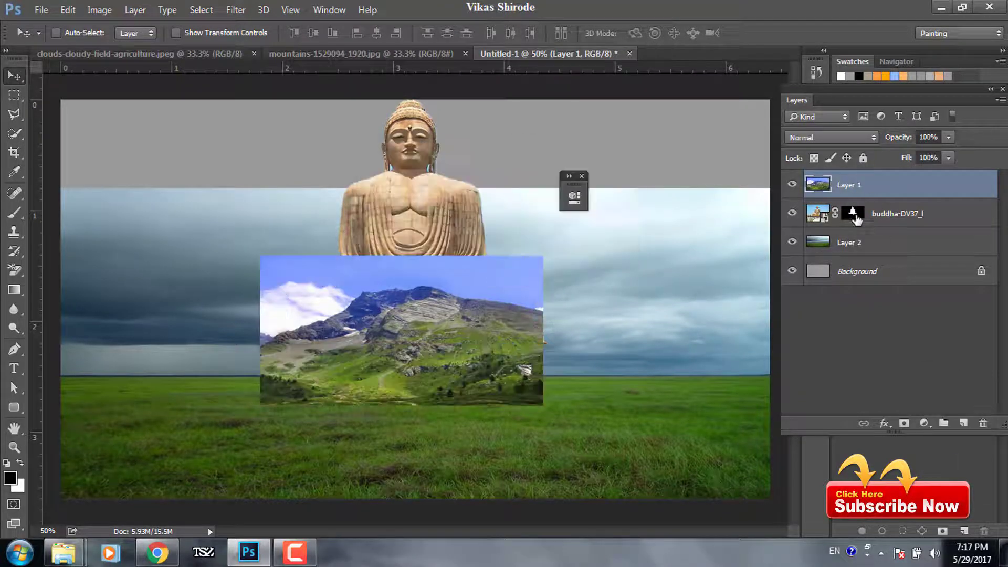
{"action": "left_click", "coordinate": [852, 213], "text": "ctrl"}
{"action": "left_click", "coordinate": [904, 423]}
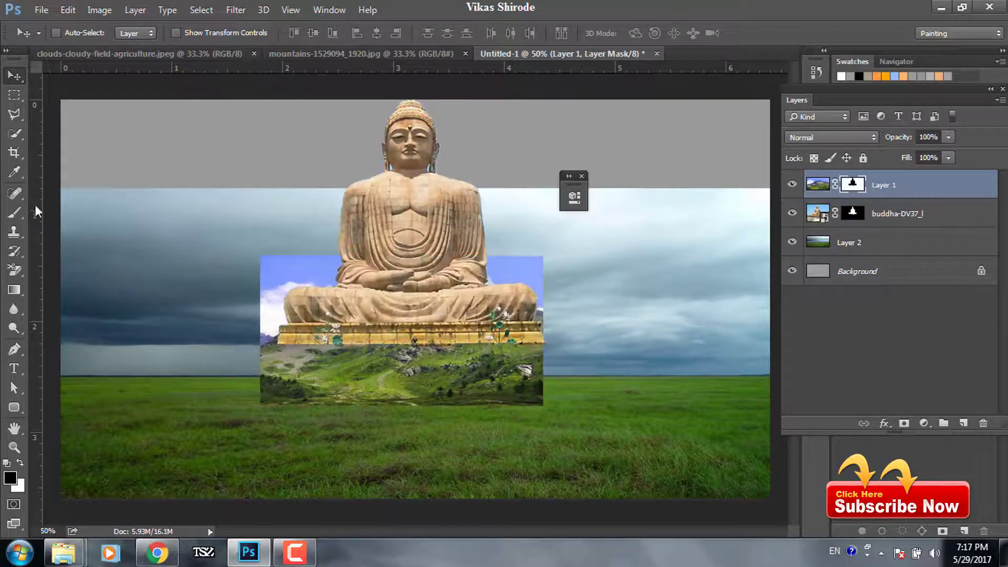
Paint the mountain mask white over the statue's base and black over the nearby sky
{"action": "left_click", "coordinate": [14, 212]}
{"action": "key", "text": "x"}
{"action": "left_click_drag", "start_coordinate": [462, 351], "coordinate": [360, 336]}
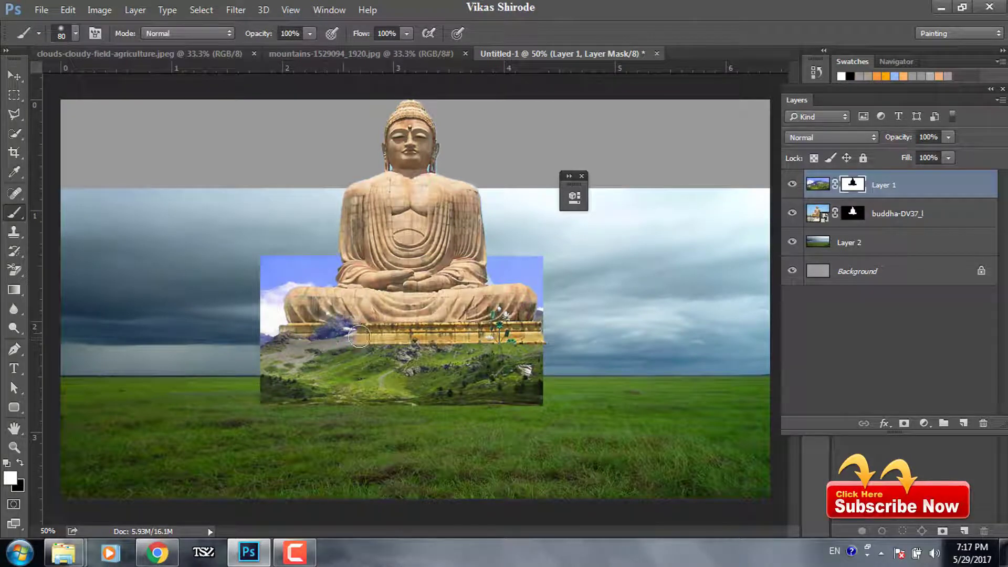
{"action": "left_click", "coordinate": [20, 462]}
{"action": "left_click_drag", "start_coordinate": [265, 315], "coordinate": [365, 250]}
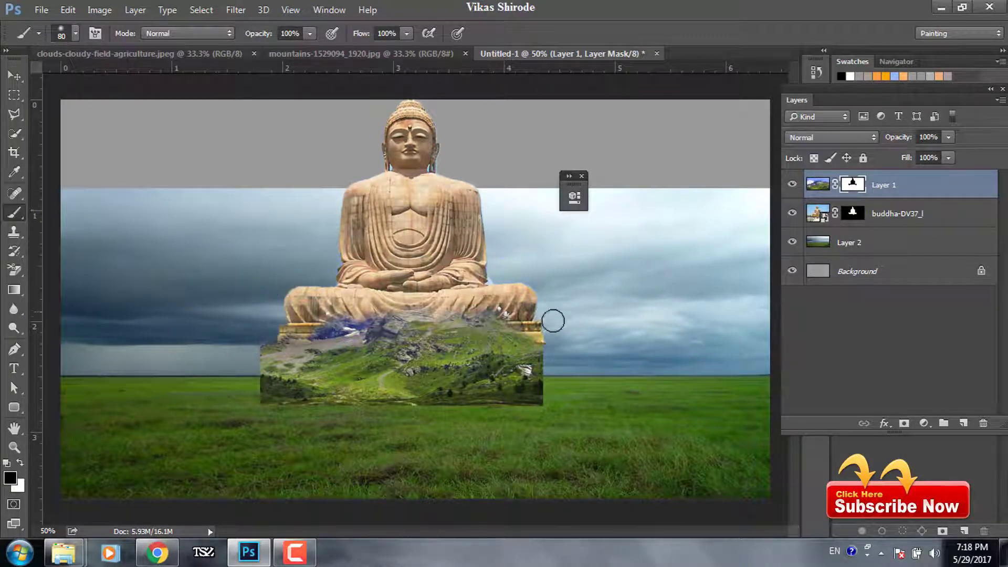
{"action": "left_click", "coordinate": [41, 9]}
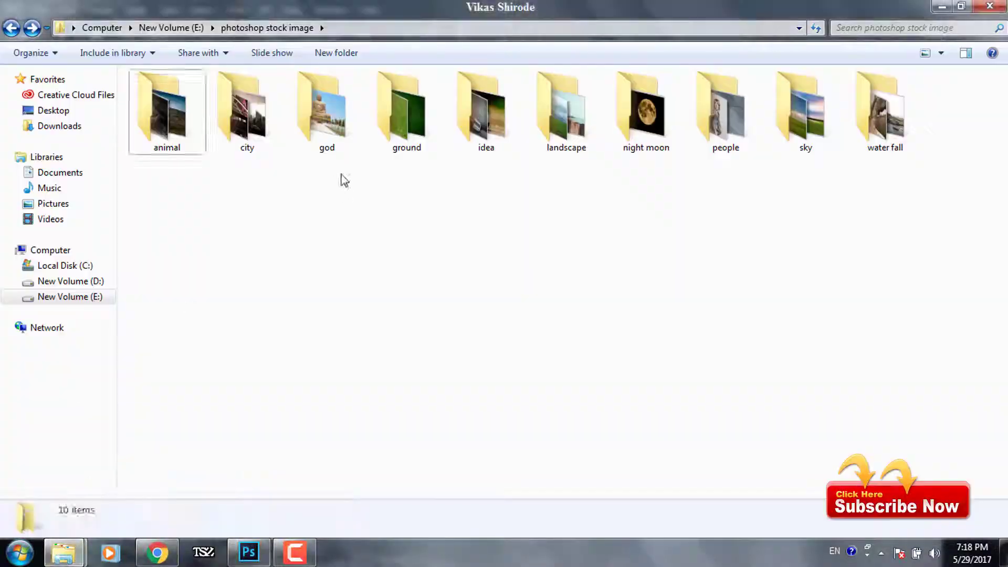
Place the foggy landscape photo, scaled down and rotated, at the lower left
{"action": "double_click", "coordinate": [565, 101]}
{"action": "scroll", "coordinate": [527, 135], "scroll_direction": "down", "scroll_amount": 3}
{"action": "left_click_drag", "start_coordinate": [660, 284], "coordinate": [415, 294]}
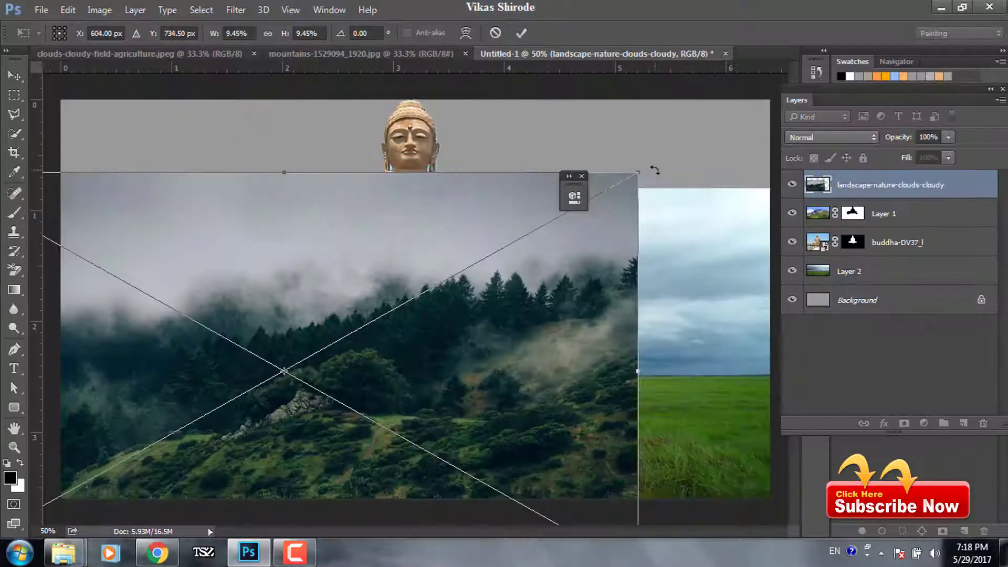
{"action": "left_click_drag", "start_coordinate": [653, 169], "coordinate": [428, 266]}
{"action": "left_click_drag", "start_coordinate": [283, 342], "coordinate": [389, 317]}
{"action": "key", "text": "Return"}
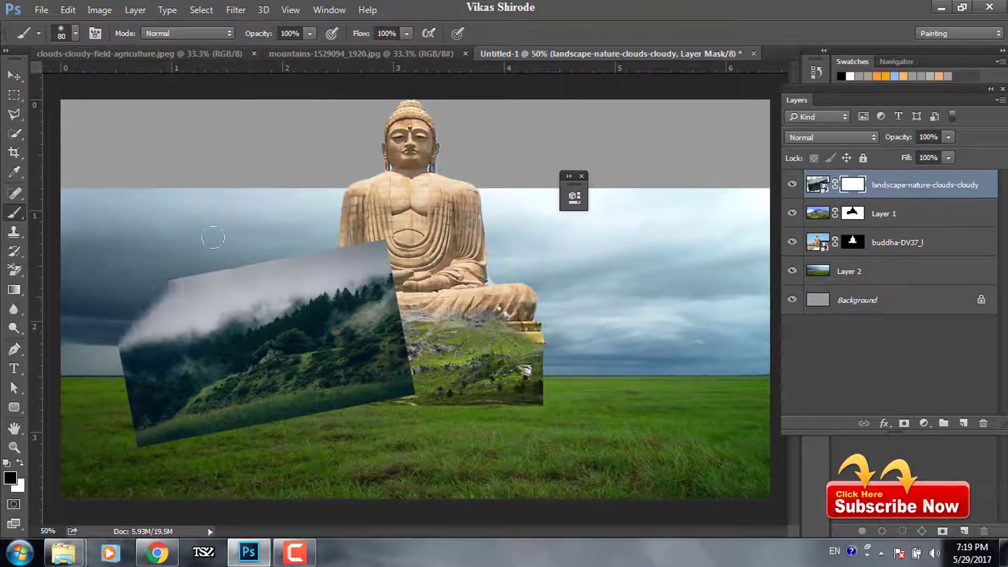
Mask out the landscape's foggy top and dark bottom, leaving the forested slope in place
{"action": "mouse_move", "coordinate": [213, 238]}
{"action": "left_mouse_down"}
{"action": "mouse_move", "coordinate": [231, 326]}
{"action": "mouse_move", "coordinate": [302, 330]}
{"action": "left_mouse_up"}
{"action": "left_click_drag", "start_coordinate": [404, 399], "coordinate": [261, 434]}
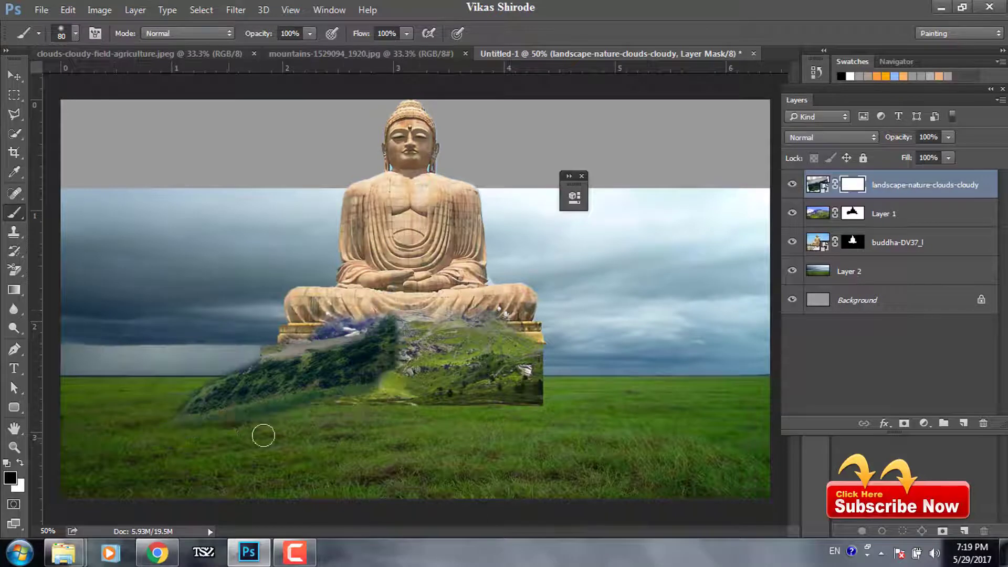
{"action": "key", "text": "v"}
{"action": "left_click_drag", "start_coordinate": [283, 378], "coordinate": [304, 372]}
{"action": "key", "text": "ctrl+t"}
{"action": "key", "text": "Return"}
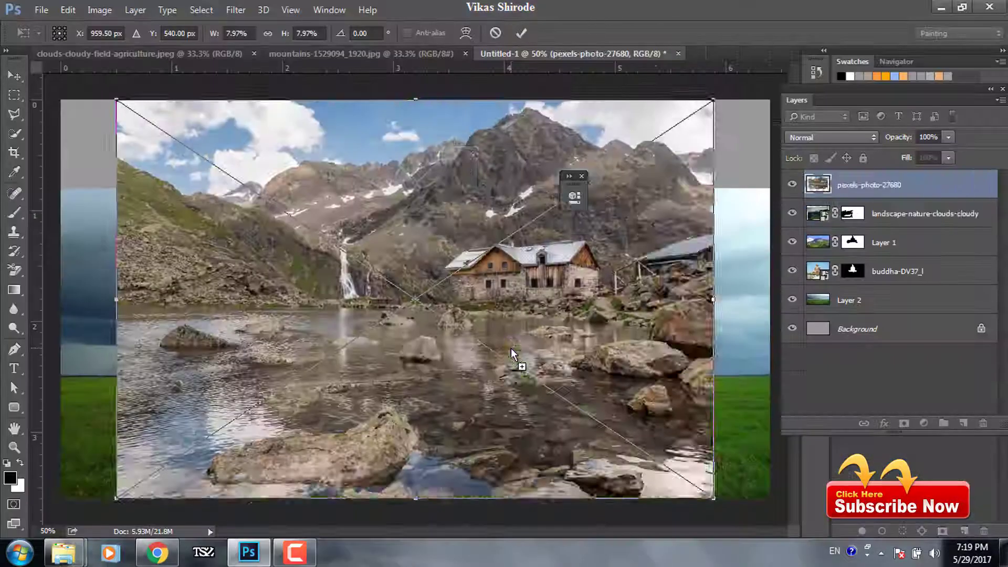
Place the lake photo and Magnetic Lasso its rocky mountain onto its own layer
{"action": "key", "text": "Return"}
{"action": "key", "text": "l"}
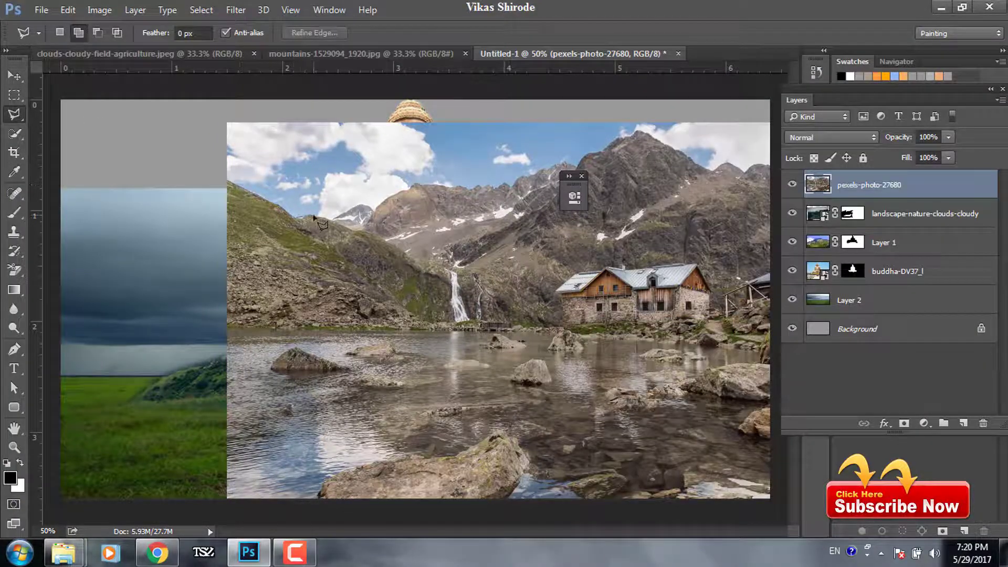
{"action": "key", "text": "shift+l"}
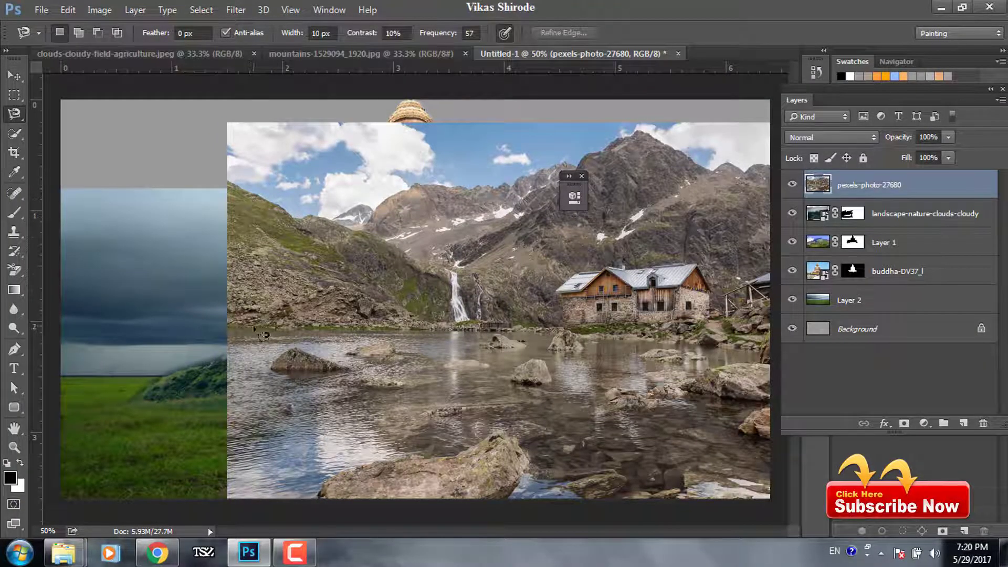
{"action": "key", "text": "Return"}
{"action": "key", "text": "v"}
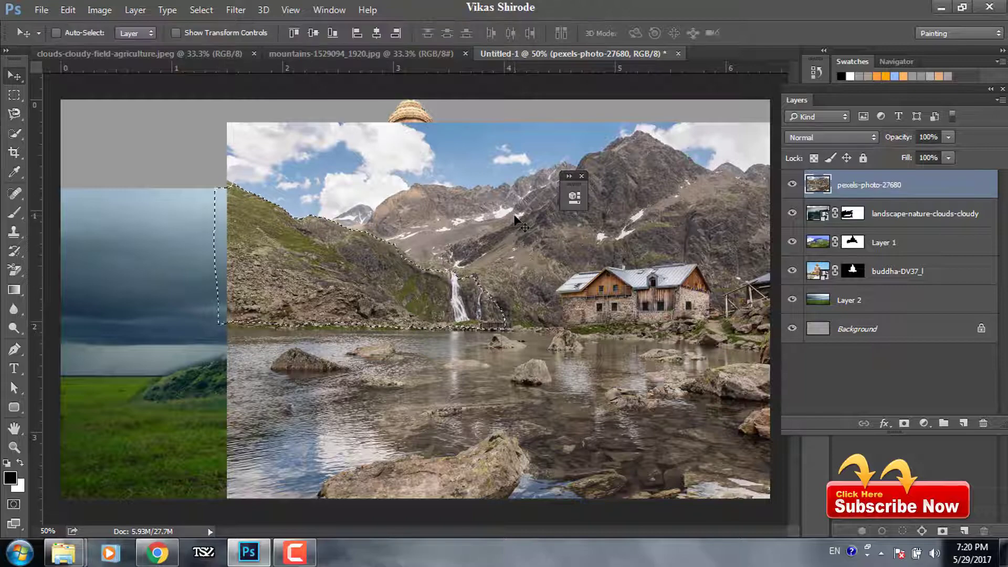
{"action": "key", "text": "ctrl+j"}
Enlarge the rocky mountain right of the Buddha and mask away its left edge
{"action": "key", "text": "ctrl+t"}
{"action": "left_click_drag", "start_coordinate": [530, 353], "coordinate": [562, 360]}
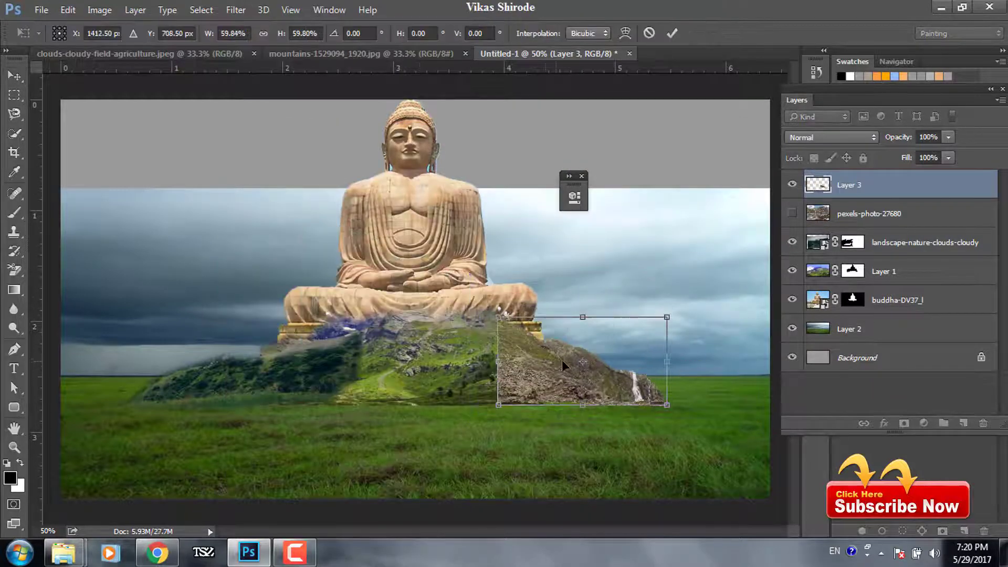
{"action": "left_click_drag", "start_coordinate": [517, 323], "coordinate": [452, 284]}
{"action": "left_click_drag", "start_coordinate": [603, 336], "coordinate": [590, 388]}
{"action": "key", "text": "Return"}
{"action": "left_click", "coordinate": [903, 423]}
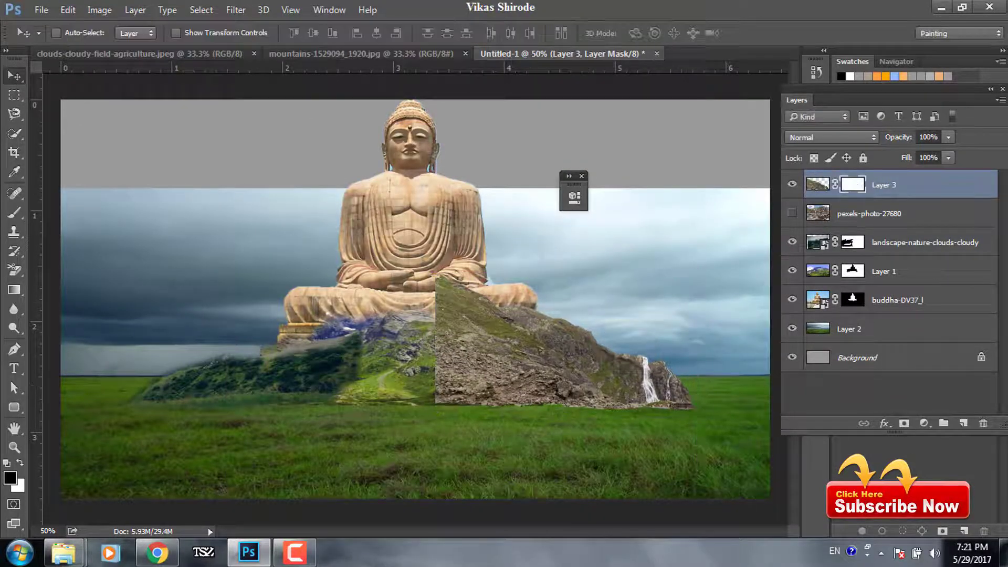
{"action": "key", "text": "b"}
{"action": "left_click_drag", "start_coordinate": [449, 286], "coordinate": [454, 327]}
Hide the foggy landscape and bring the lake photo back to the top, shifted right
{"action": "key", "text": "v"}
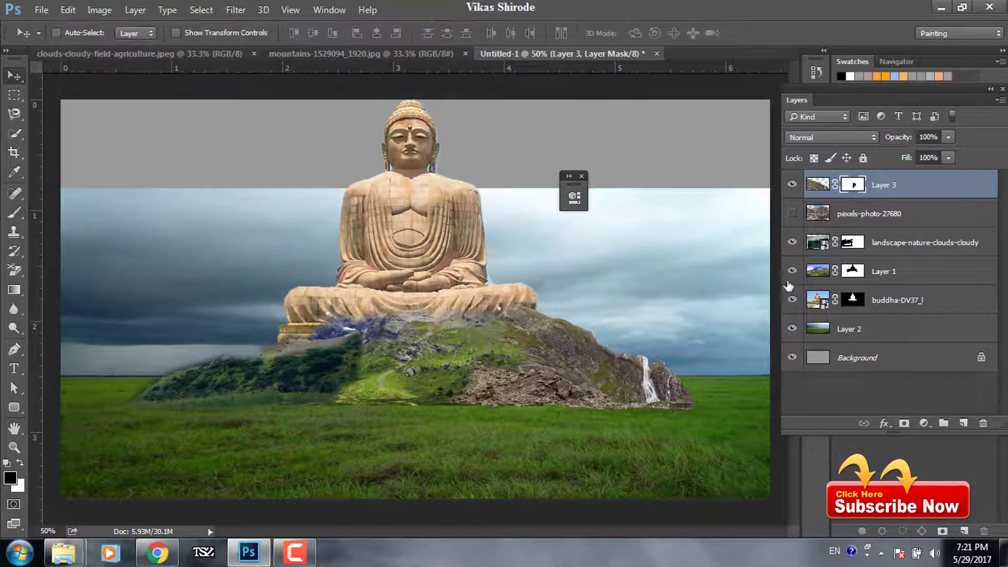
{"action": "left_click", "coordinate": [792, 242]}
{"action": "left_click", "coordinate": [851, 213]}
{"action": "left_click", "coordinate": [792, 213]}
{"action": "left_click_drag", "start_coordinate": [851, 211], "coordinate": [861, 181]}
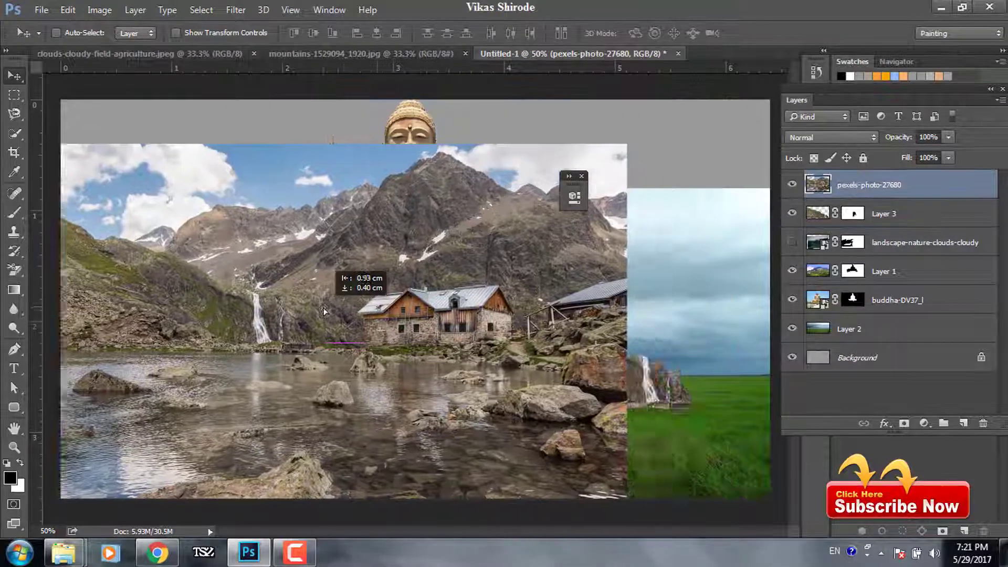
{"action": "left_click_drag", "start_coordinate": [331, 262], "coordinate": [353, 263]}
Copy a lassoed rock piece, shrink and tilt it left of the mountain, and mask it
{"action": "key", "text": "l"}
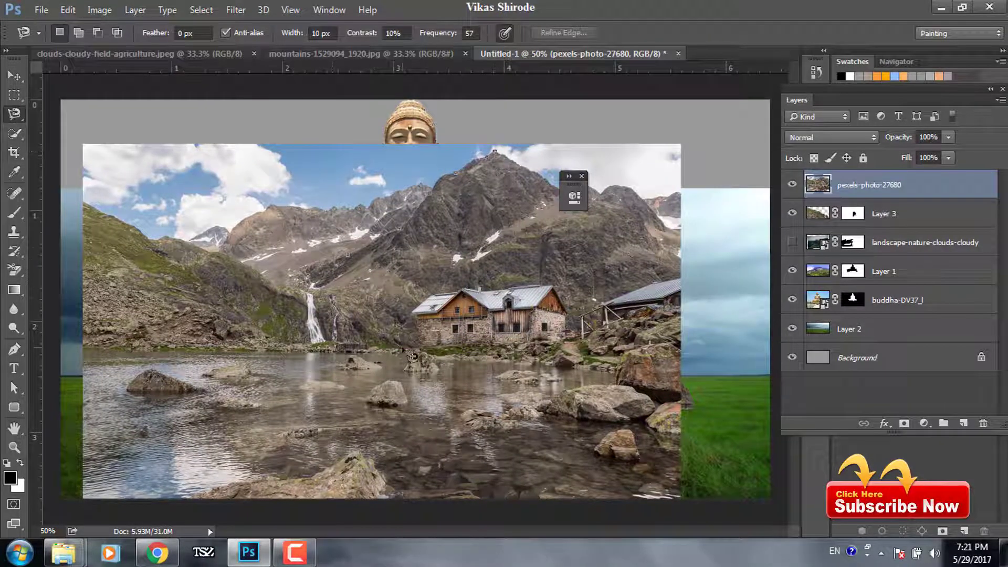
{"action": "key", "text": "Return"}
{"action": "key", "text": "ctrl+j"}
{"action": "left_click", "coordinate": [792, 214]}
{"action": "key", "text": "ctrl+t"}
{"action": "left_click_drag", "start_coordinate": [679, 496], "coordinate": [420, 288]}
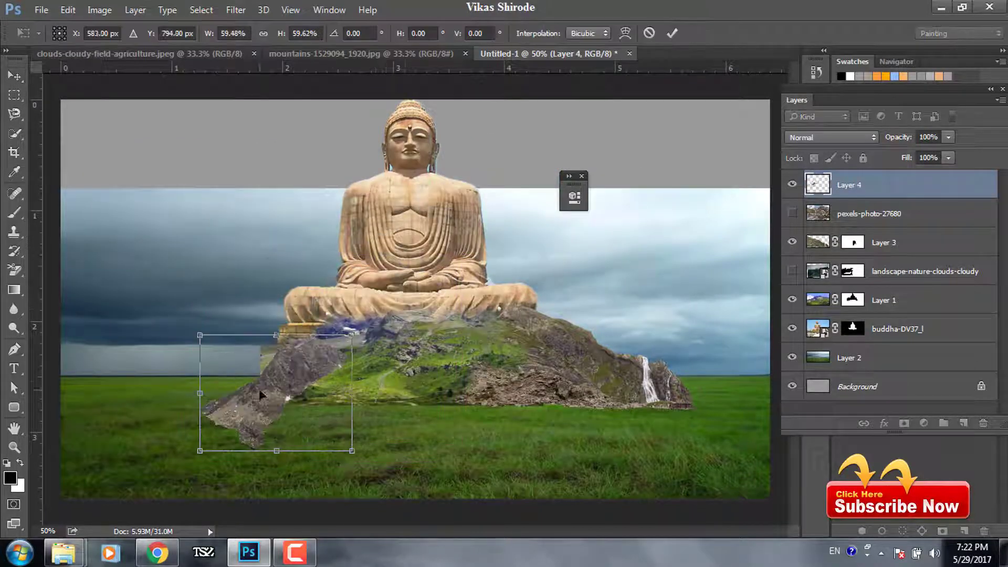
{"action": "mouse_move", "coordinate": [378, 462]}
{"action": "left_mouse_down"}
{"action": "mouse_move", "coordinate": [334, 332]}
{"action": "mouse_move", "coordinate": [336, 351]}
{"action": "left_mouse_up"}
{"action": "key", "text": "Return"}
{"action": "left_click", "coordinate": [904, 423]}
{"action": "key", "text": "b"}
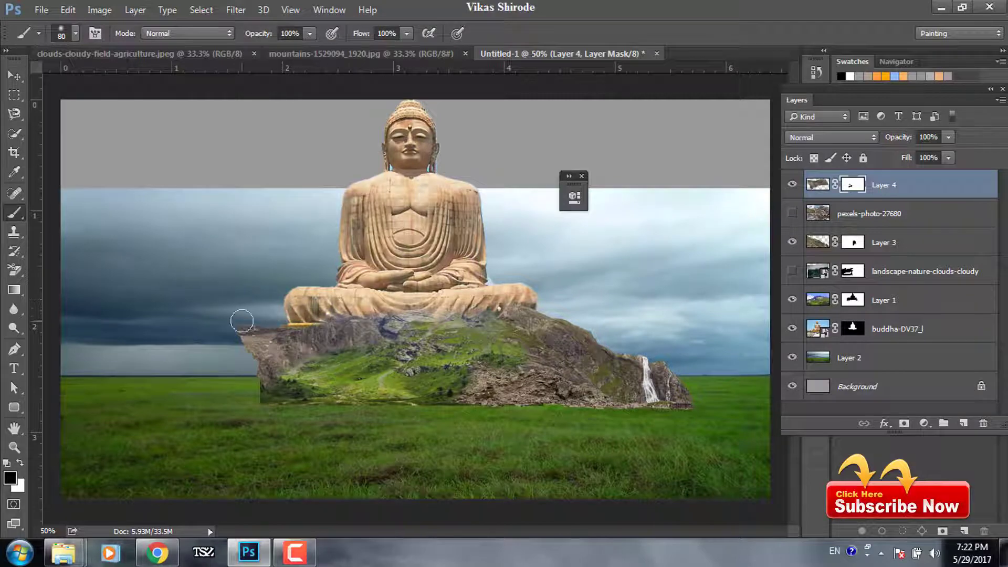
Place the seaside cliffs photo into the composite
{"action": "left_click", "coordinate": [248, 473]}
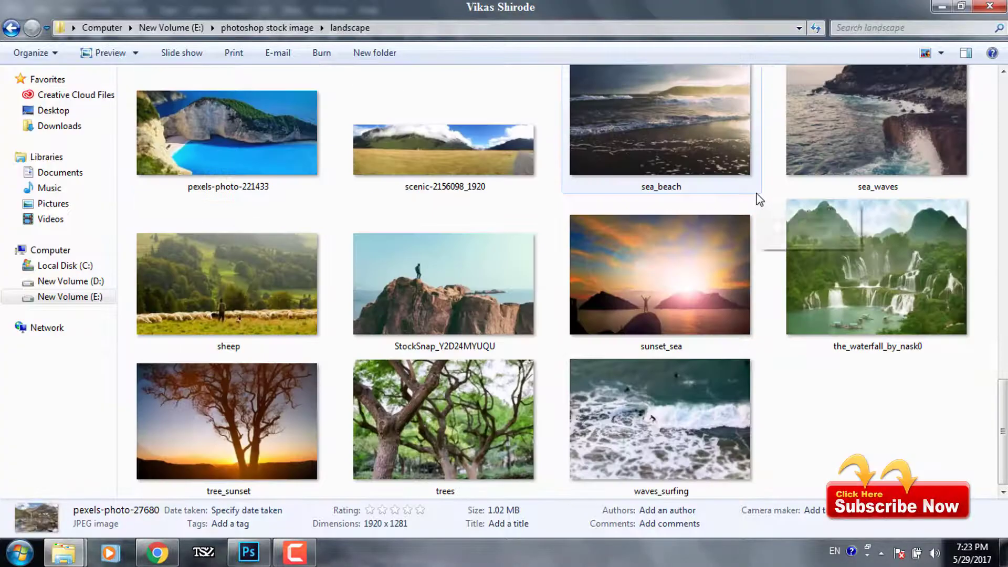
{"action": "scroll", "coordinate": [756, 198], "scroll_direction": "up", "scroll_amount": 5}
{"action": "scroll", "coordinate": [756, 198], "scroll_direction": "up", "scroll_amount": 3}
{"action": "left_click", "coordinate": [689, 295]}
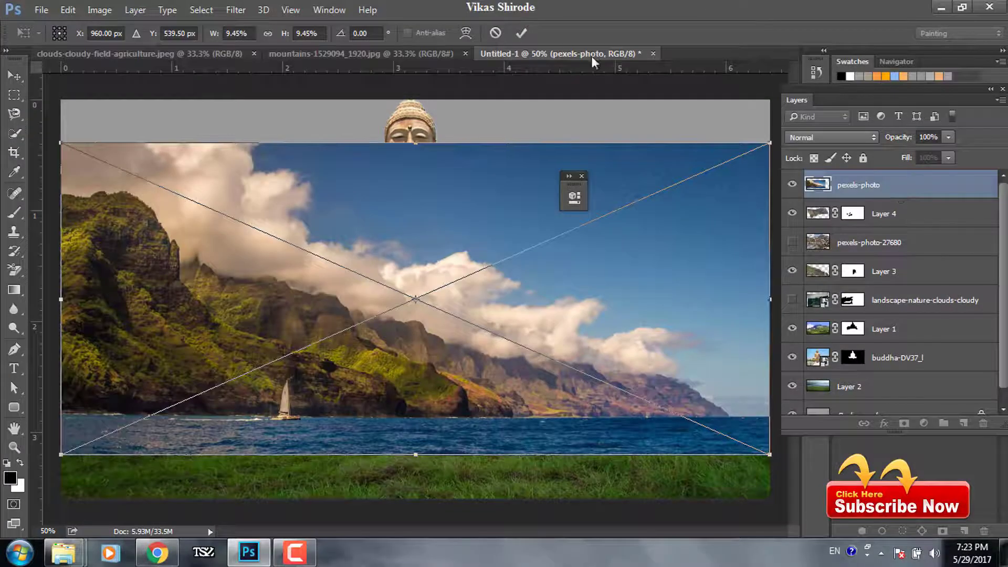
{"action": "key", "text": "Return"}
{"action": "left_click", "coordinate": [14, 114]}
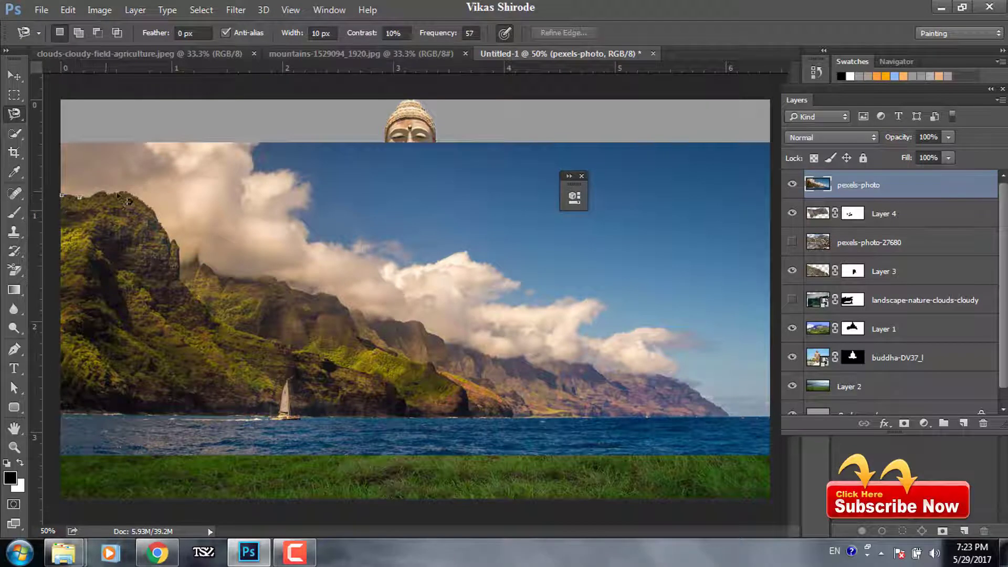
Copy the traced cliff rock, shrink it to the base's right, and add a mask
{"action": "double_click", "coordinate": [74, 419]}
{"action": "key", "text": "v"}
{"action": "key", "text": "ctrl+j"}
{"action": "left_click", "coordinate": [792, 242]}
{"action": "key", "text": "ctrl+t"}
{"action": "left_click_drag", "start_coordinate": [363, 356], "coordinate": [477, 346]}
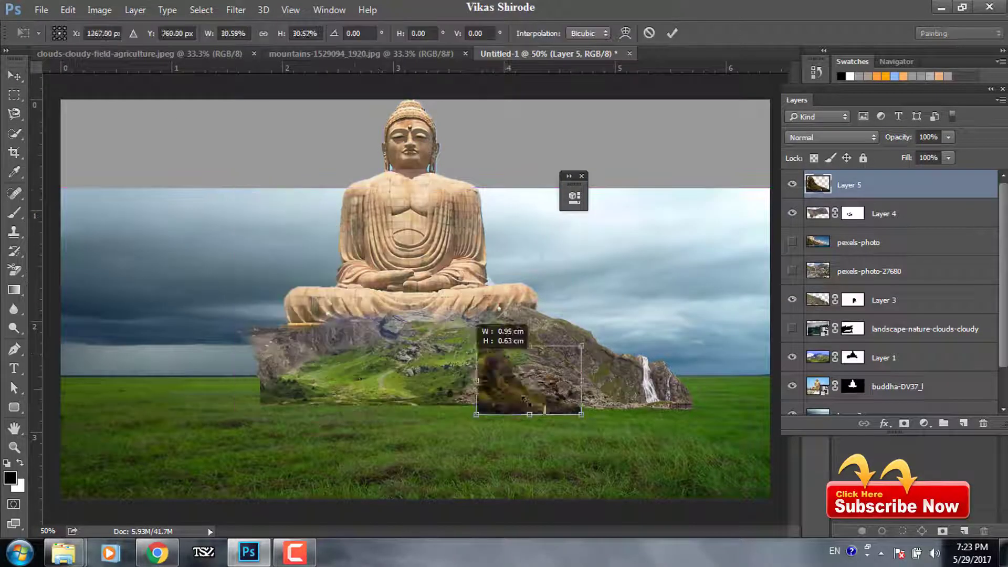
{"action": "left_click_drag", "start_coordinate": [527, 381], "coordinate": [669, 371]}
{"action": "key", "text": "Return"}
{"action": "left_click", "coordinate": [904, 423]}
{"action": "key", "text": "b"}
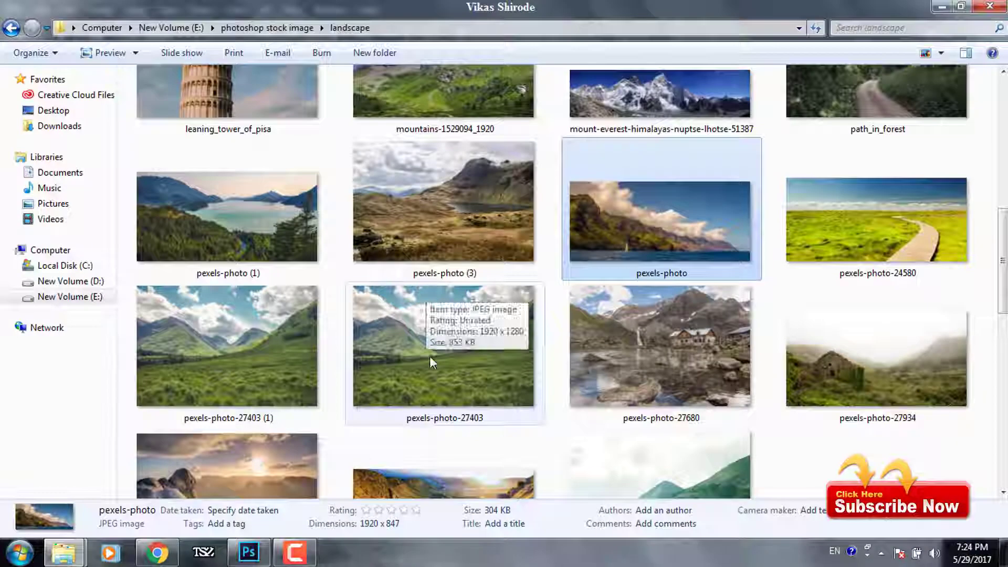
Place the green valley photo and copy its lassoed hillside onto the mountain
{"action": "left_click_drag", "start_coordinate": [429, 356], "coordinate": [367, 315]}
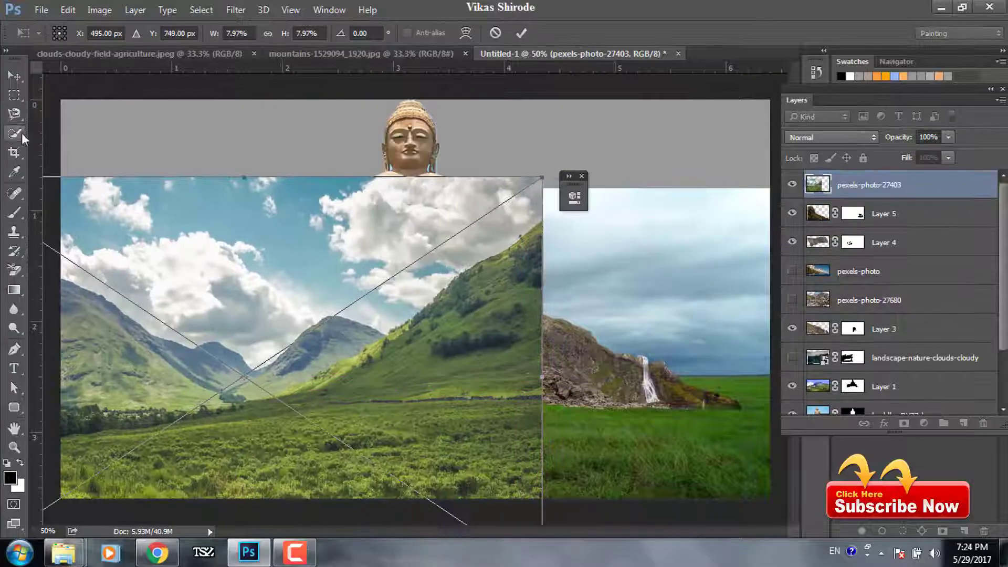
{"action": "key", "text": "Return"}
{"action": "key", "text": "l"}
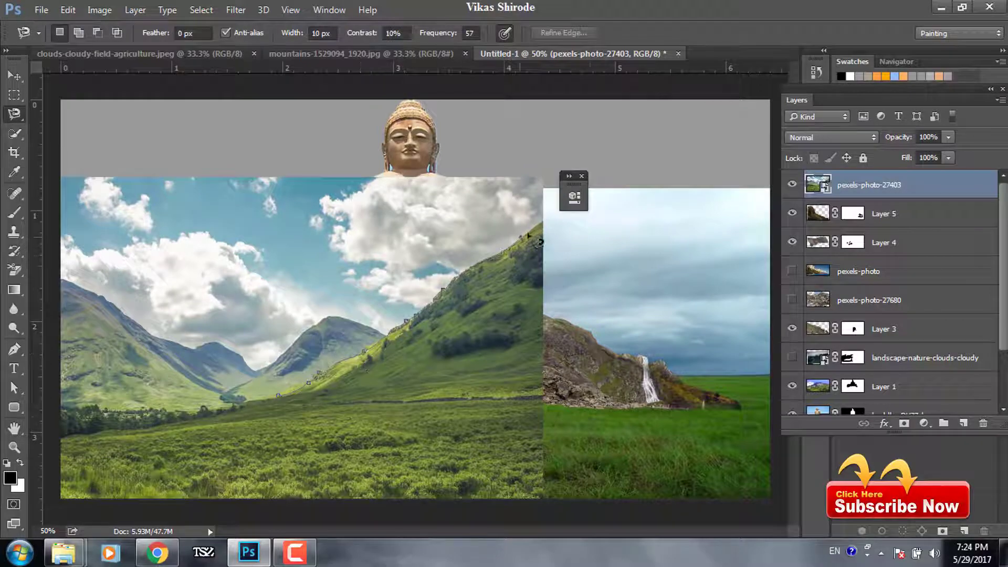
{"action": "left_click", "coordinate": [251, 411]}
{"action": "key", "text": "ctrl+j"}
{"action": "key", "text": "v"}
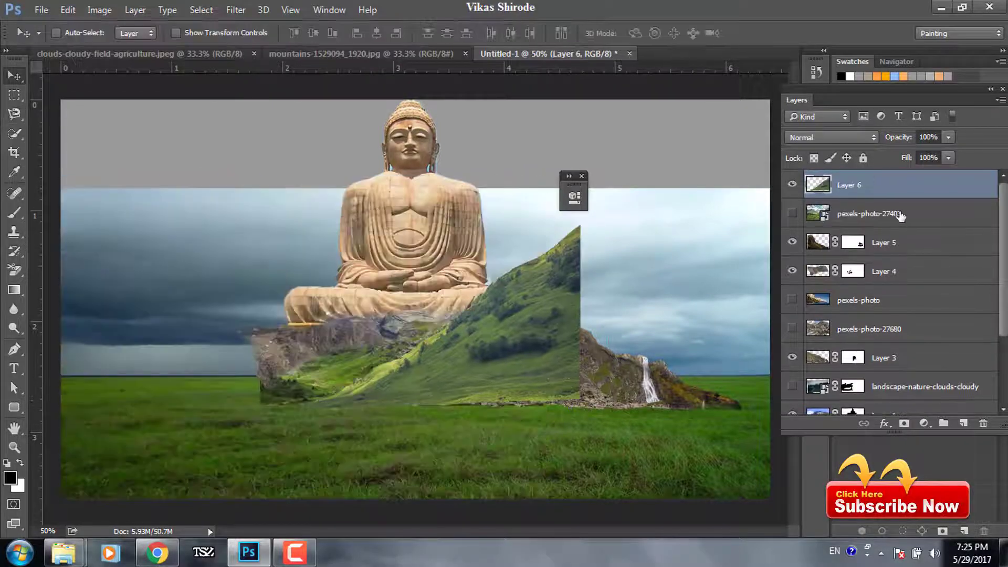
{"action": "left_click_drag", "start_coordinate": [418, 376], "coordinate": [351, 285]}
Shrink and tilt the hillside against the mountain's left slope and add a mask
{"action": "left_click", "coordinate": [870, 195]}
{"action": "key", "text": "ctrl+t"}
{"action": "left_click_drag", "start_coordinate": [332, 343], "coordinate": [236, 315]}
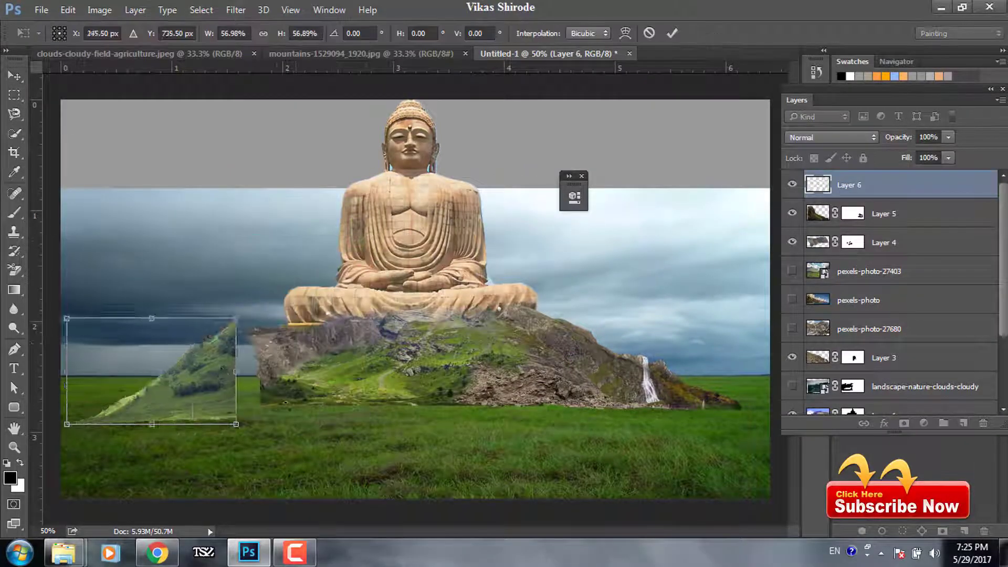
{"action": "left_click_drag", "start_coordinate": [336, 294], "coordinate": [384, 316]}
{"action": "left_click_drag", "start_coordinate": [294, 372], "coordinate": [278, 371]}
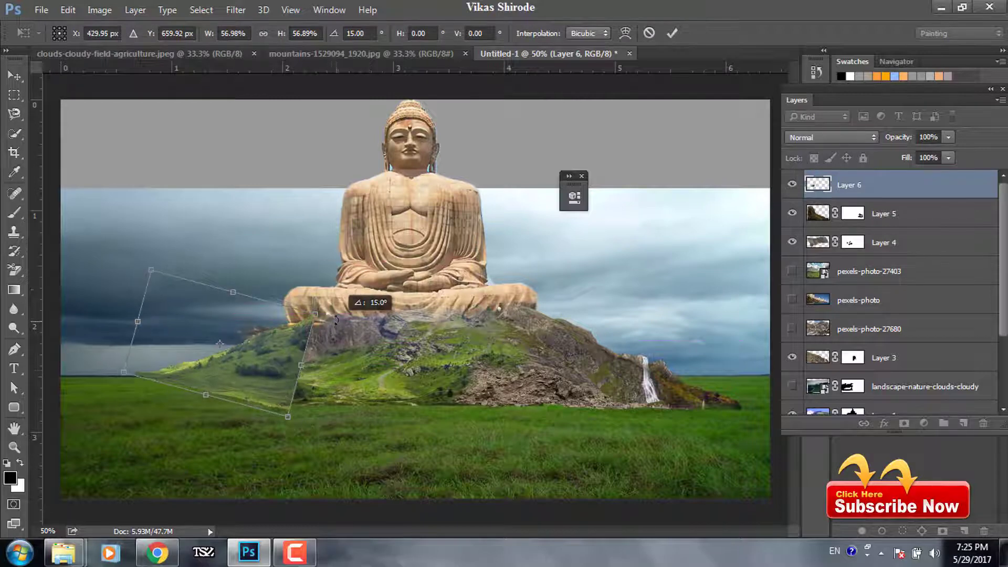
{"action": "key", "text": "Return"}
{"action": "left_click", "coordinate": [904, 423]}
{"action": "key", "text": "b"}
Touch up the Layer 4, Layer 1 and Layer 3 masks, then place the lake-and-mountain photo
{"action": "left_click", "coordinate": [852, 243]}
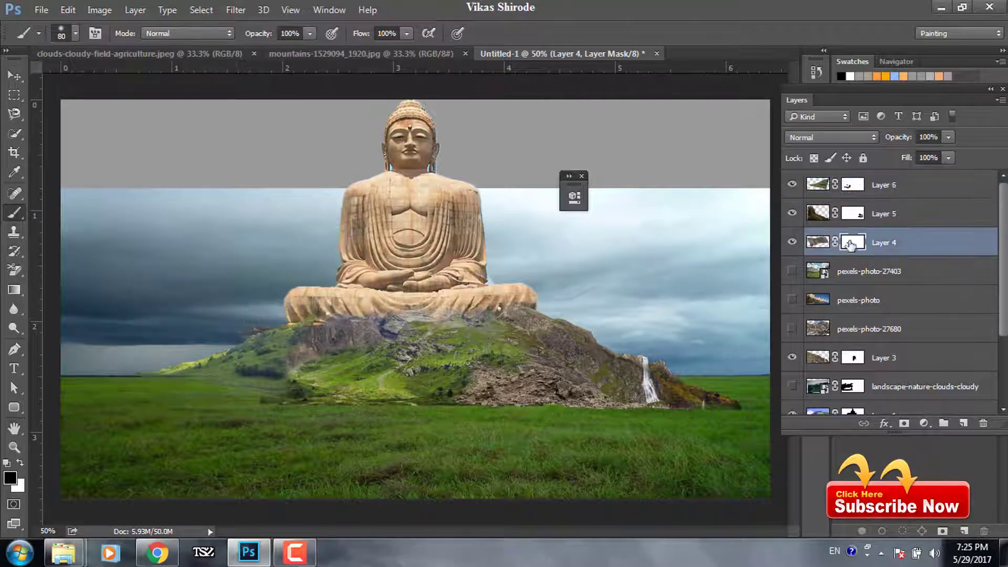
{"action": "scroll", "coordinate": [839, 387], "scroll_direction": "down", "scroll_amount": 3}
{"action": "left_click", "coordinate": [829, 331]}
{"action": "left_click", "coordinate": [877, 271]}
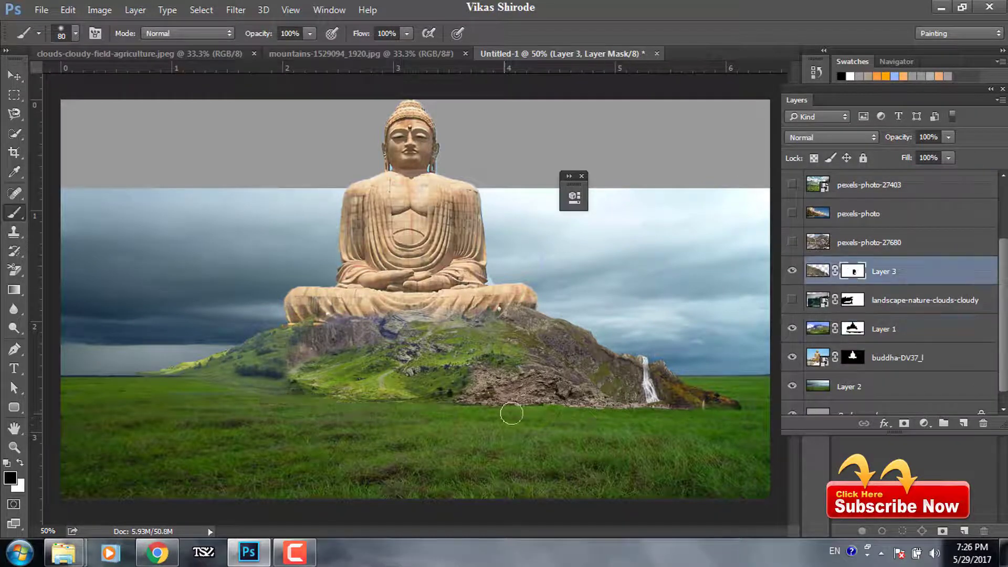
{"action": "left_click", "coordinate": [17, 80]}
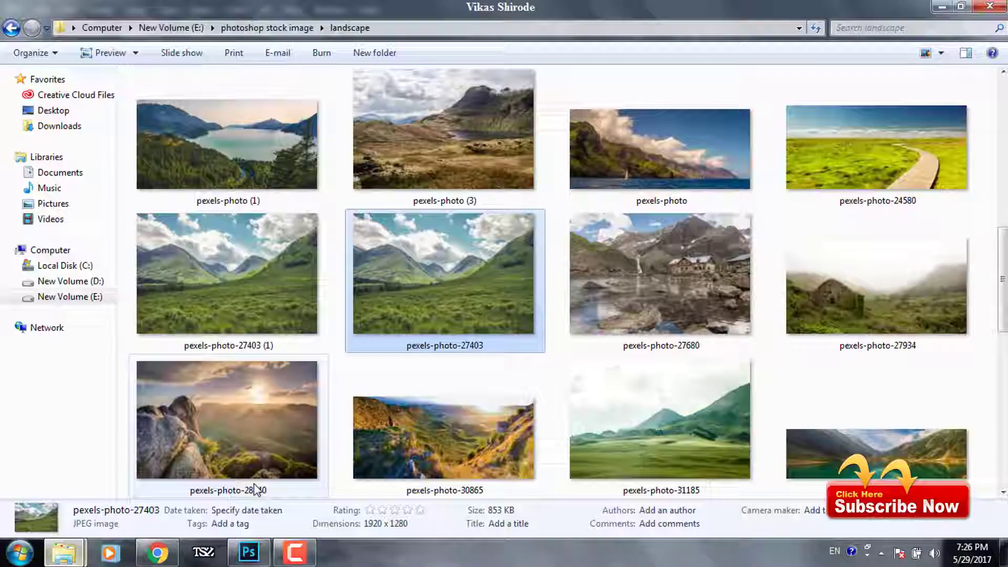
{"action": "left_click_drag", "start_coordinate": [419, 367], "coordinate": [275, 342]}
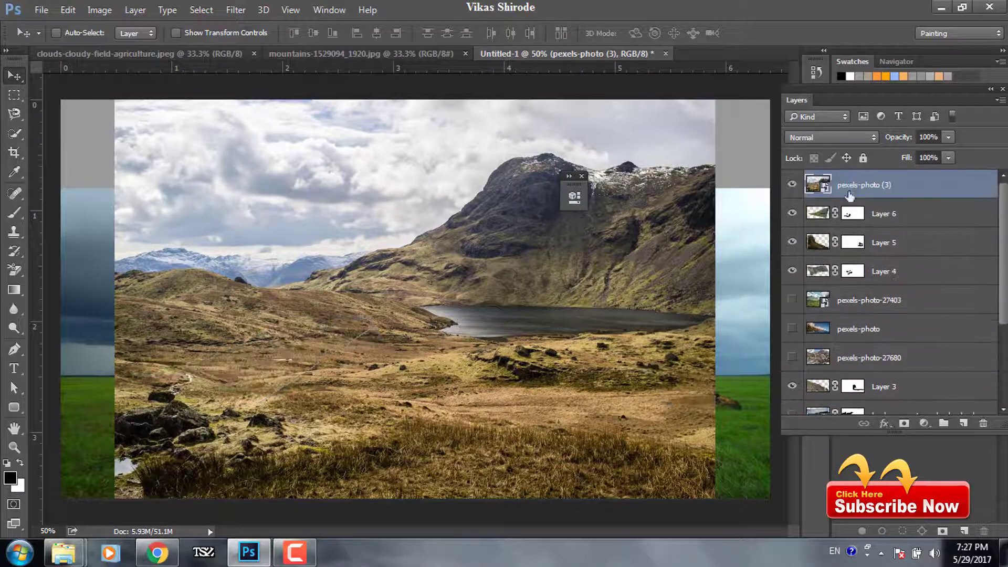
Shrink the lake-and-mountain photo onto the right slope and mask out its sky and peaks
{"action": "left_click_drag", "start_coordinate": [114, 100], "coordinate": [490, 348]}
{"action": "left_click_drag", "start_coordinate": [604, 425], "coordinate": [558, 355]}
{"action": "left_click_drag", "start_coordinate": [666, 435], "coordinate": [613, 422]}
{"action": "key", "text": "Return"}
{"action": "mouse_move", "coordinate": [552, 331]}
{"action": "left_mouse_down"}
{"action": "mouse_move", "coordinate": [605, 315]}
{"action": "mouse_move", "coordinate": [520, 310]}
{"action": "left_mouse_up"}
{"action": "left_click", "coordinate": [904, 424]}
{"action": "key", "text": "b"}
{"action": "mouse_move", "coordinate": [653, 394]}
{"action": "left_mouse_down"}
{"action": "mouse_move", "coordinate": [645, 331]}
{"action": "mouse_move", "coordinate": [632, 333]}
{"action": "left_mouse_up"}
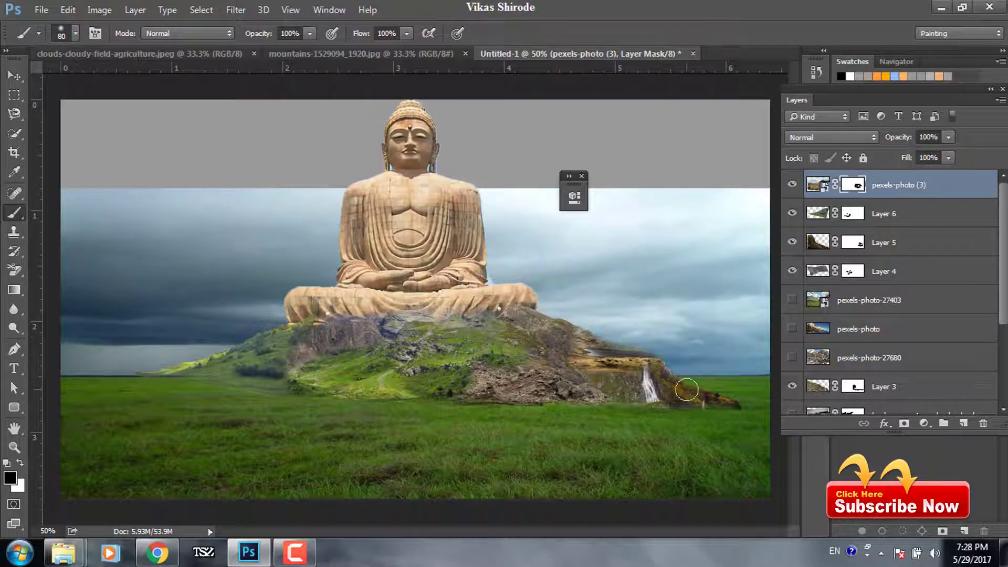
{"action": "left_click", "coordinate": [254, 476]}
Place pexels-photo-167815 and copy its polygon-lassoed stone staircase to a new layer
{"action": "scroll", "coordinate": [656, 161], "scroll_direction": "up", "scroll_amount": 3}
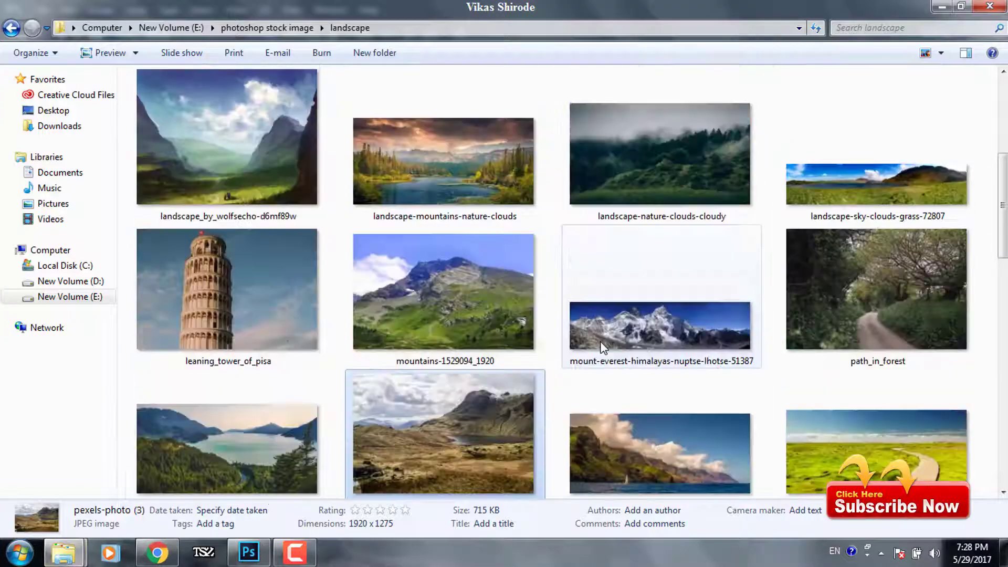
{"action": "scroll", "coordinate": [600, 346], "scroll_direction": "down", "scroll_amount": 3}
{"action": "scroll", "coordinate": [600, 342], "scroll_direction": "down", "scroll_amount": 5}
{"action": "left_click_drag", "start_coordinate": [226, 105], "coordinate": [255, 252]}
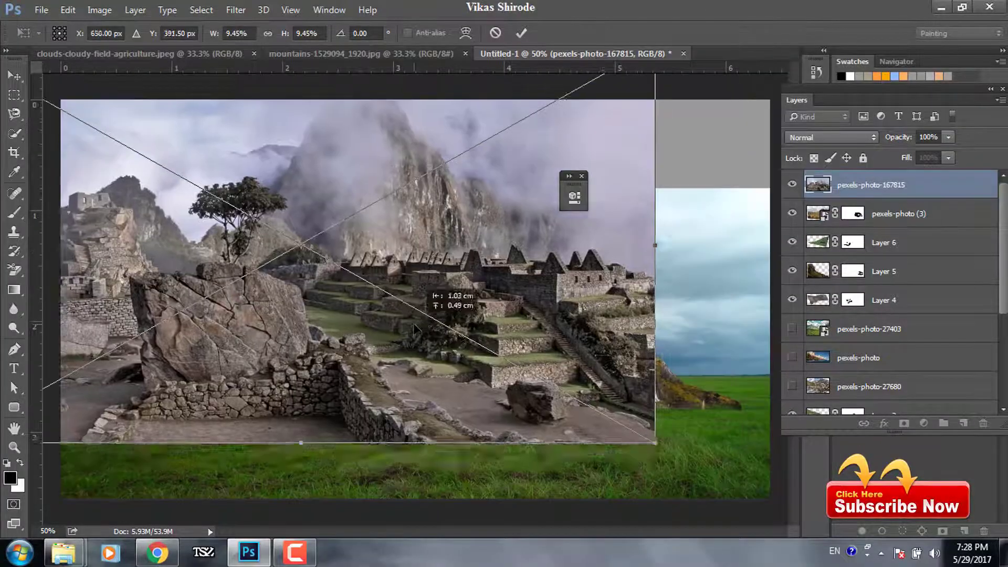
{"action": "key", "text": "Return"}
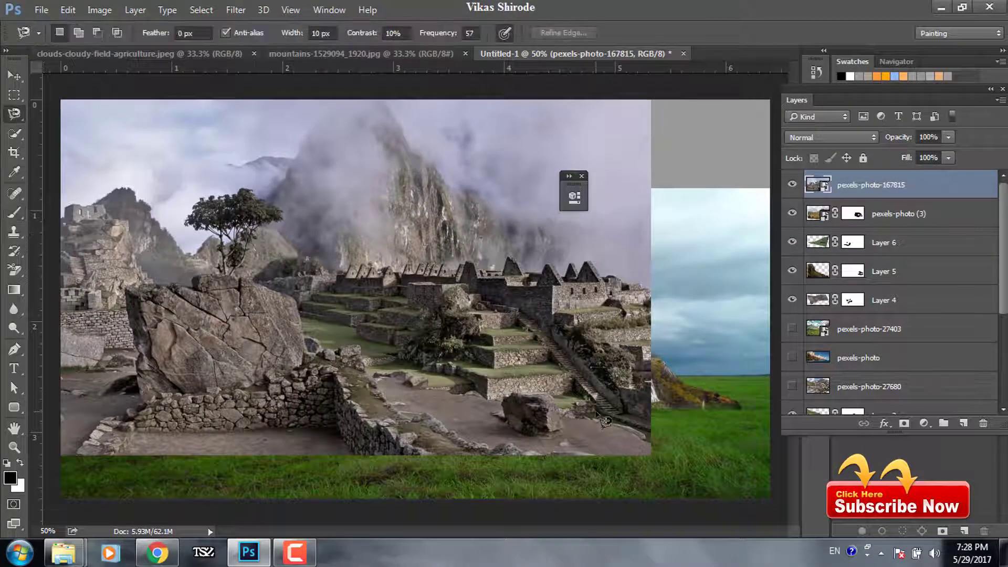
{"action": "key", "text": "shift+l"}
{"action": "key", "text": "shift+l"}
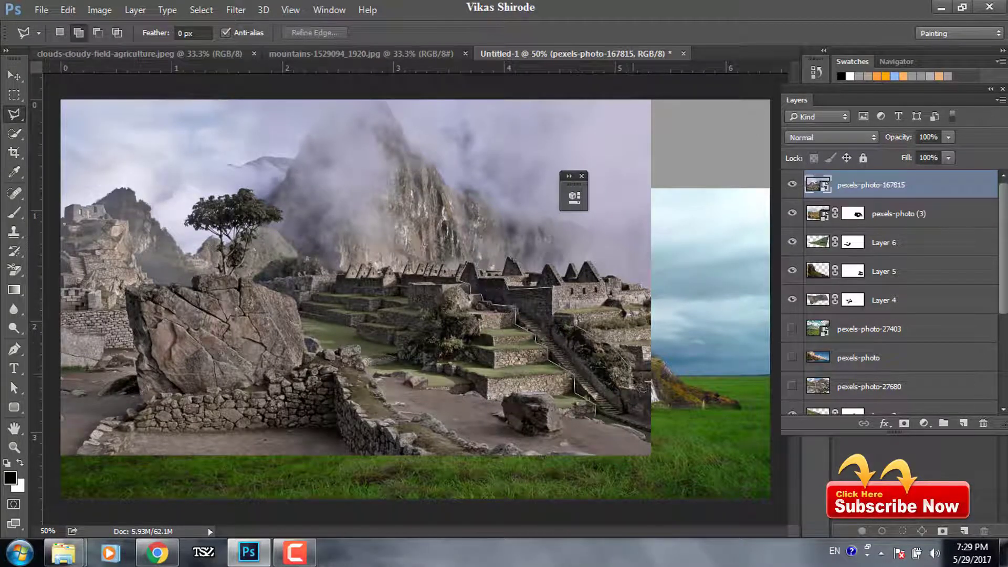
{"action": "double_click", "coordinate": [660, 443]}
{"action": "key", "text": "ctrl+j"}
{"action": "left_click", "coordinate": [793, 213]}
Scale the staircase down onto the mountain's right slope and commit the transform
{"action": "key", "text": "ctrl+t"}
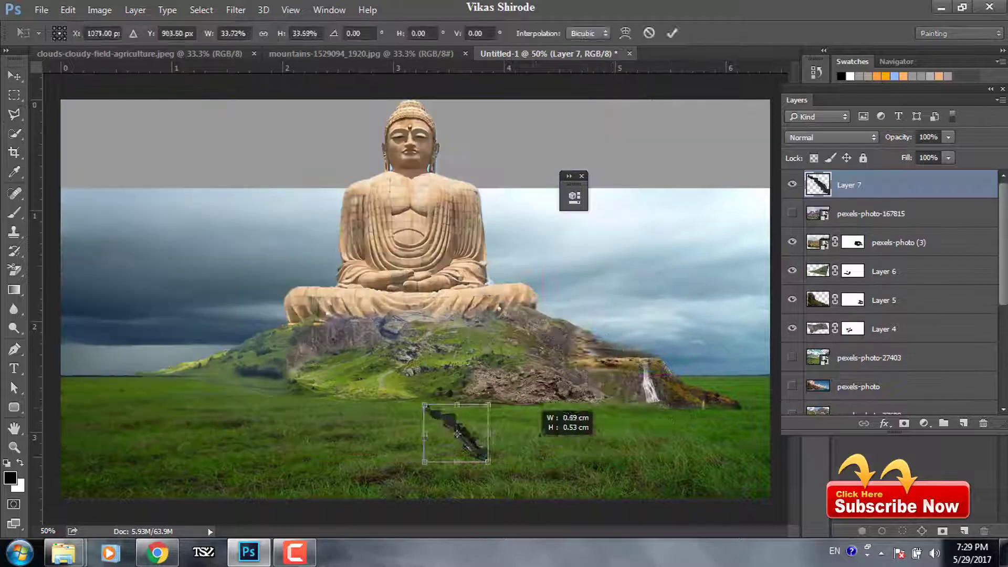
{"action": "left_click_drag", "start_coordinate": [515, 441], "coordinate": [560, 399]}
{"action": "key", "text": "Return"}
Zoom in and paint away the staircase's hard edges on its mask with a soft black brush
{"action": "key", "text": "ctrl+1"}
{"action": "key", "text": "b"}
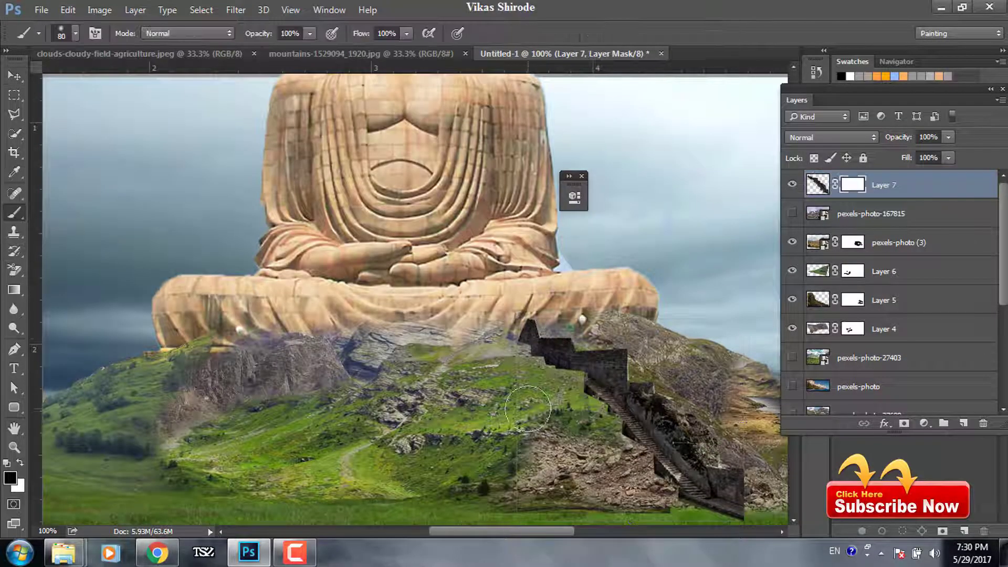
{"action": "left_click_drag", "start_coordinate": [752, 516], "coordinate": [651, 481]}
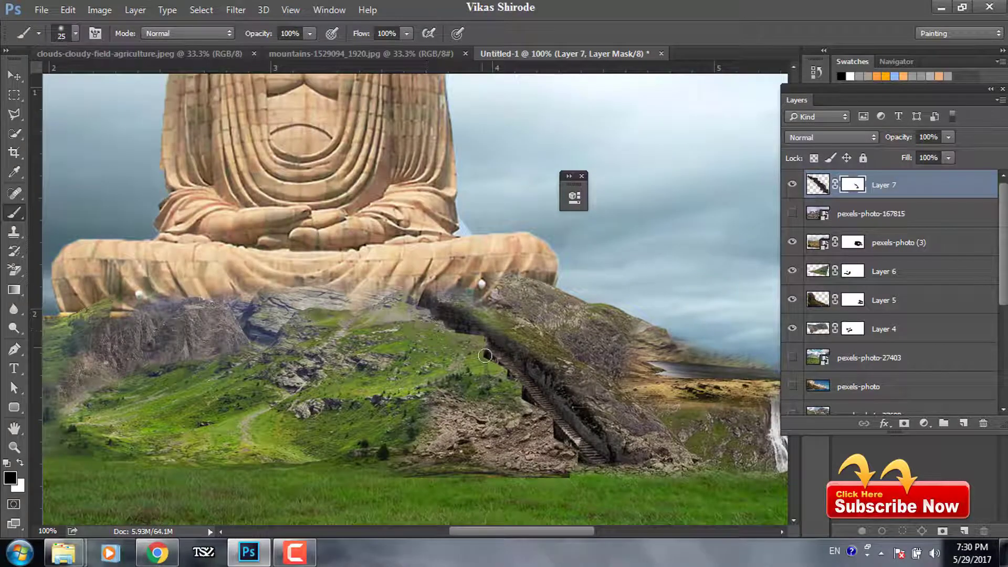
Duplicate the staircase layer and make a first attempt at flipping and moving the copy
{"action": "key", "text": "v"}
{"action": "key", "text": "ctrl+j"}
{"action": "key", "text": "ctrl+t"}
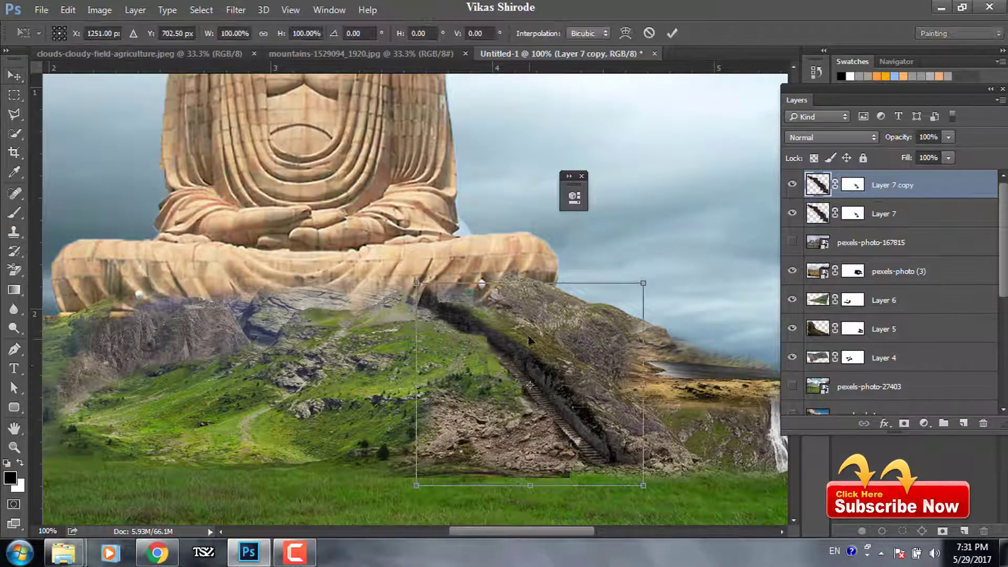
{"action": "right_click", "coordinate": [554, 395]}
{"action": "left_click", "coordinate": [594, 367]}
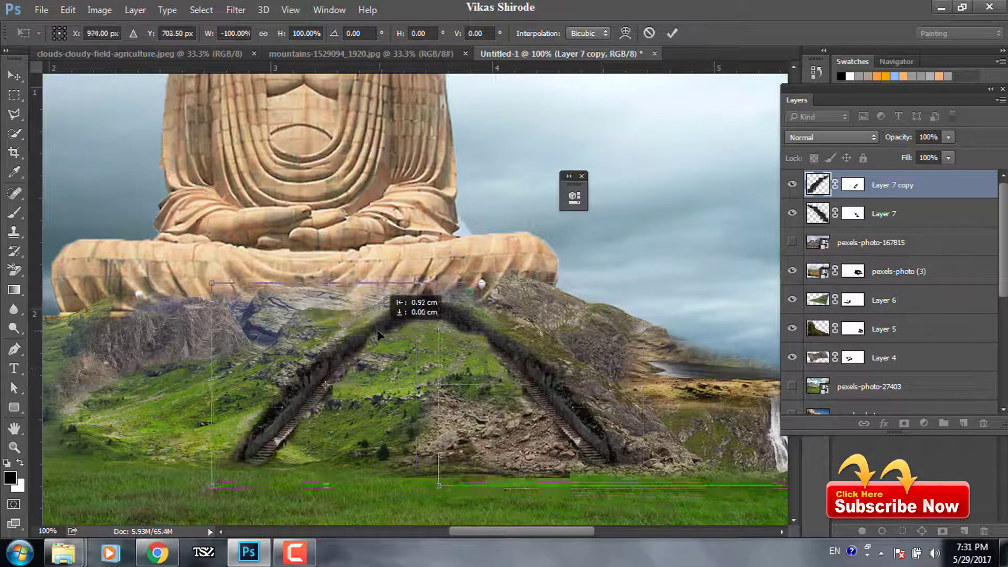
{"action": "left_click_drag", "start_coordinate": [593, 367], "coordinate": [404, 294]}
{"action": "key", "text": "ctrl+z"}
{"action": "key", "text": "ctrl+z"}
{"action": "key", "text": "ctrl+z"}
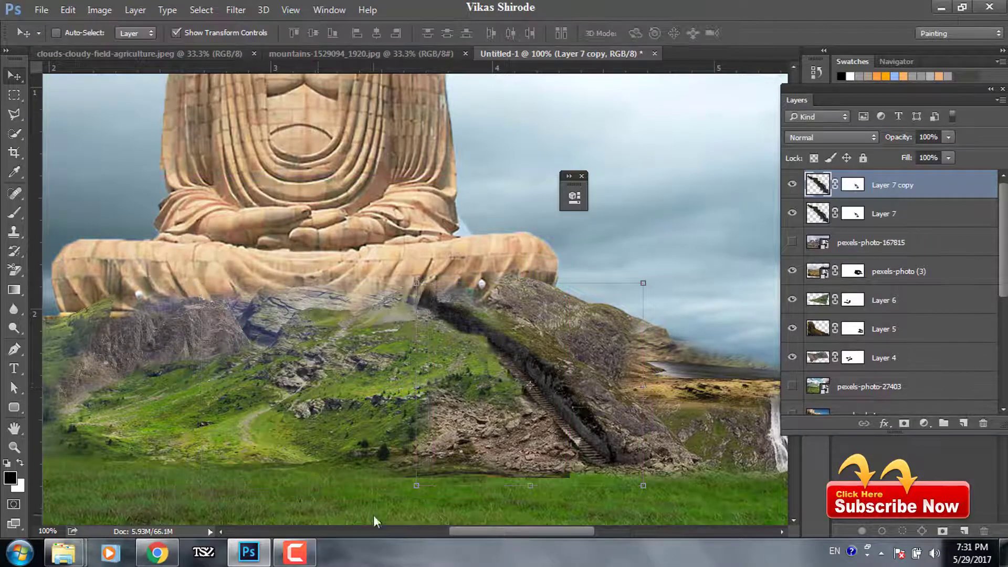
Flip the staircase copy horizontally, rotate it down the hillside, and align it with the first staircase
{"action": "right_click", "coordinate": [640, 389]}
{"action": "left_click", "coordinate": [680, 362]}
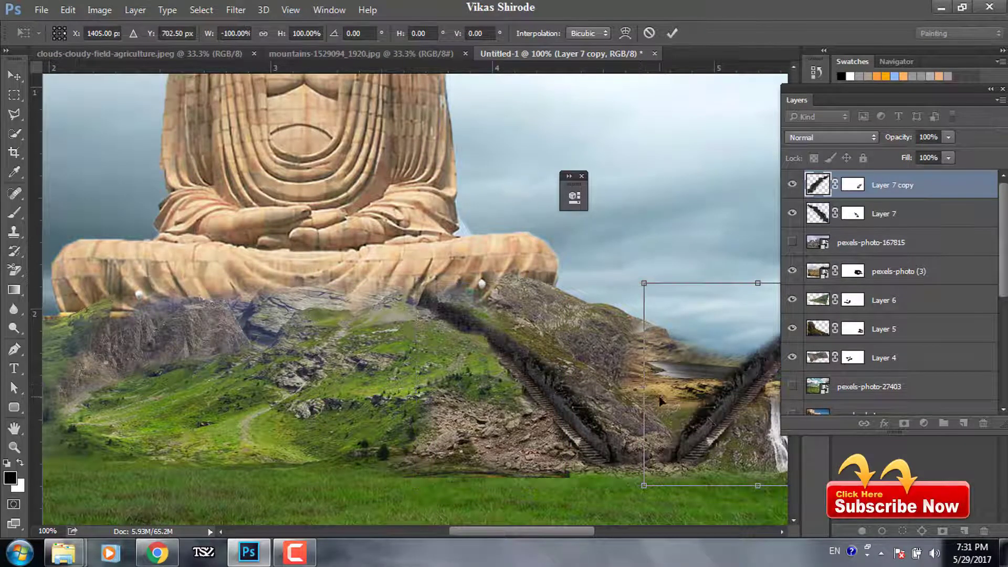
{"action": "key", "text": "ctrl+z"}
{"action": "right_click", "coordinate": [654, 389]}
{"action": "left_click", "coordinate": [693, 363]}
{"action": "mouse_move", "coordinate": [529, 398]}
{"action": "left_mouse_down"}
{"action": "mouse_move", "coordinate": [326, 400]}
{"action": "mouse_move", "coordinate": [512, 267]}
{"action": "left_mouse_up"}
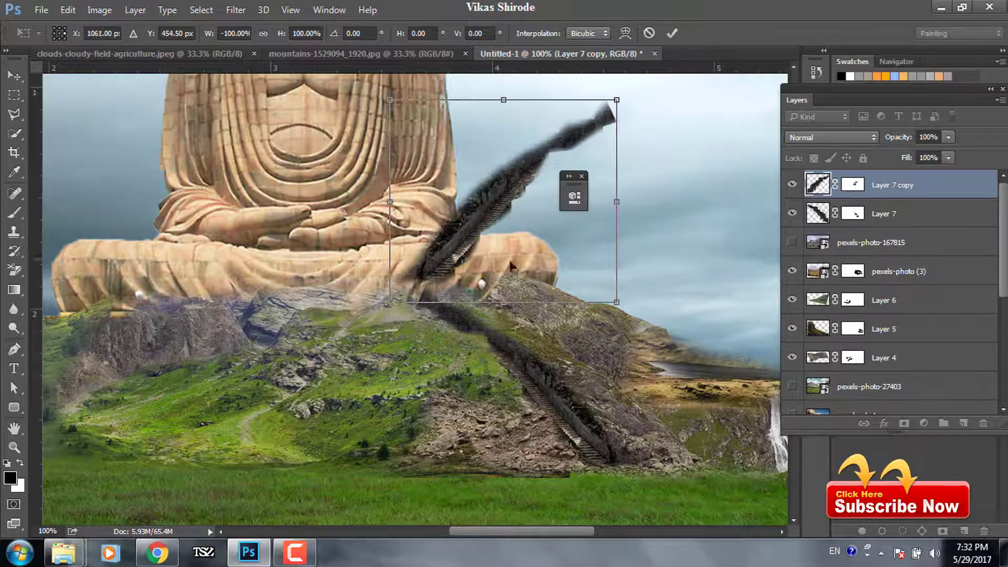
{"action": "mouse_move", "coordinate": [541, 181]}
{"action": "left_mouse_down"}
{"action": "mouse_move", "coordinate": [368, 320]}
{"action": "mouse_move", "coordinate": [384, 268]}
{"action": "mouse_move", "coordinate": [659, 230]}
{"action": "left_mouse_up"}
{"action": "left_click_drag", "start_coordinate": [525, 315], "coordinate": [517, 342]}
{"action": "key", "text": "Return"}
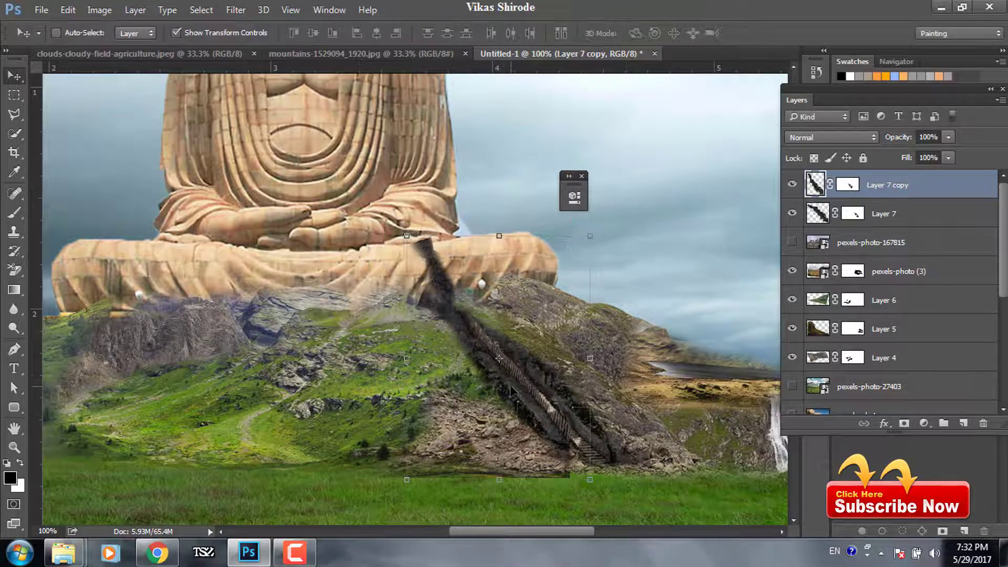
Paint the copy's mask so the stairs reach the statue's knee, then merge both staircase layers
{"action": "key", "text": "b"}
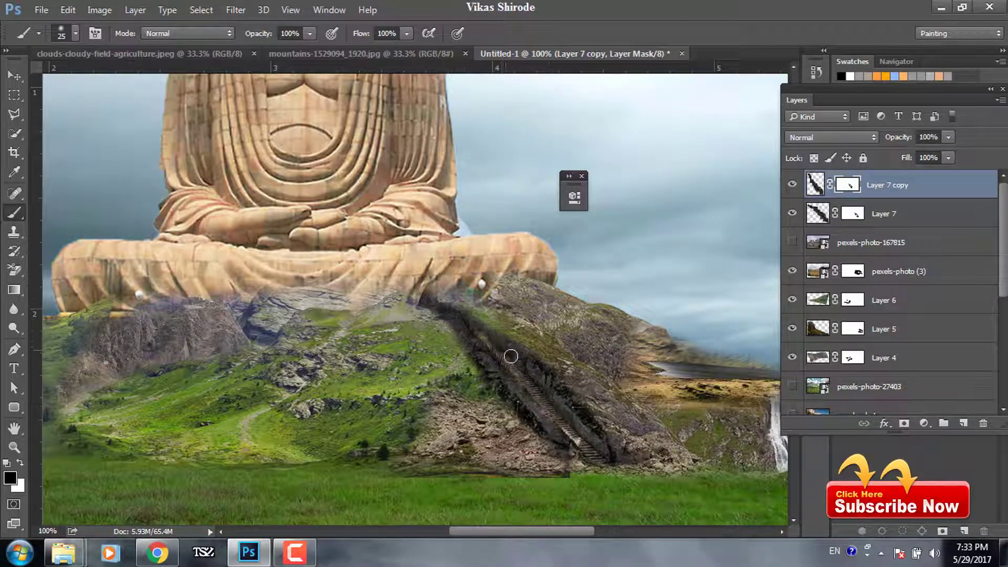
{"action": "left_click_drag", "start_coordinate": [478, 343], "coordinate": [426, 242]}
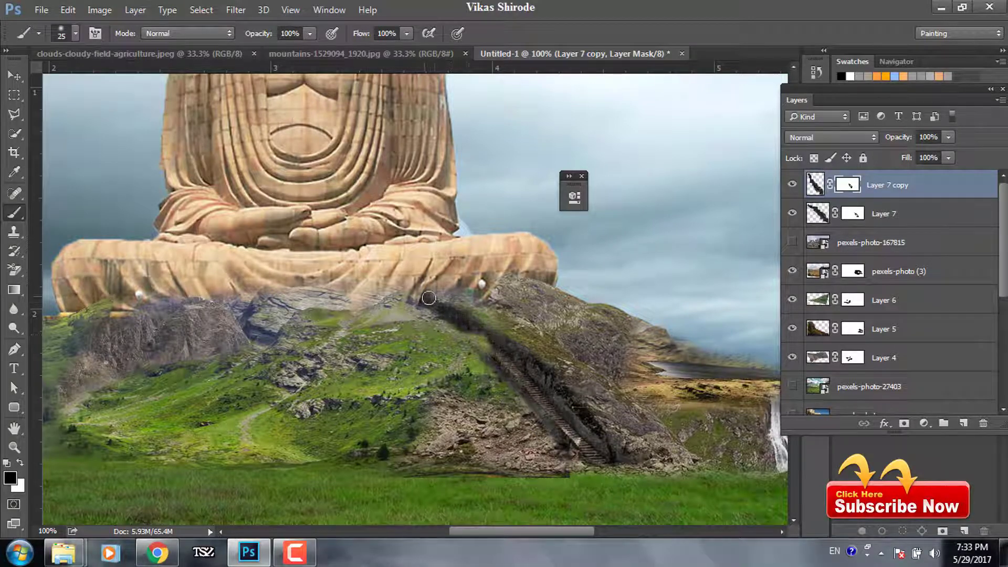
{"action": "left_click", "coordinate": [888, 216], "text": "shift"}
{"action": "key", "text": "ctrl+e"}
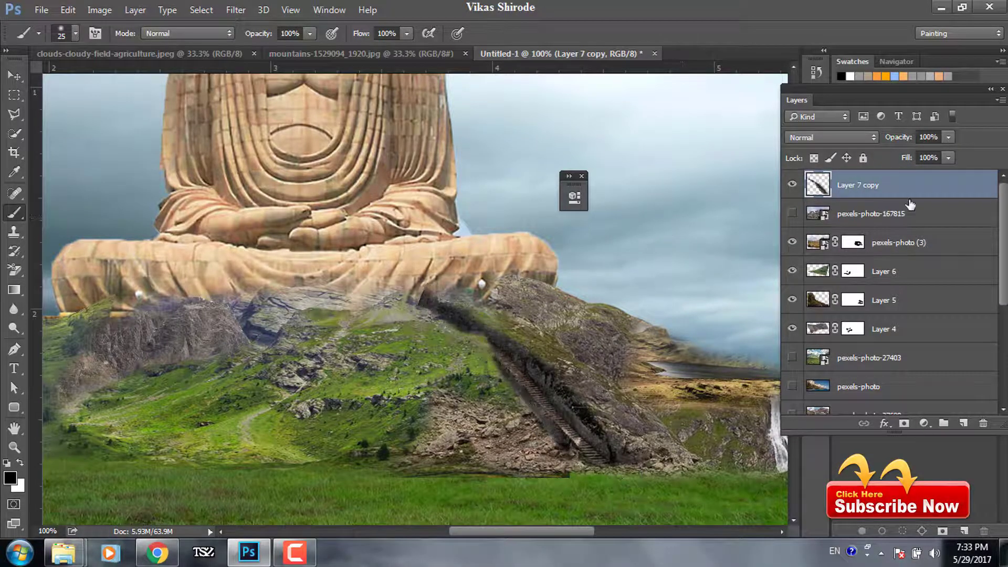
Lasso a staircase section, copy it to a new layer, and move it up the slope
{"action": "key", "text": "l"}
{"action": "key", "text": "ctrl+j"}
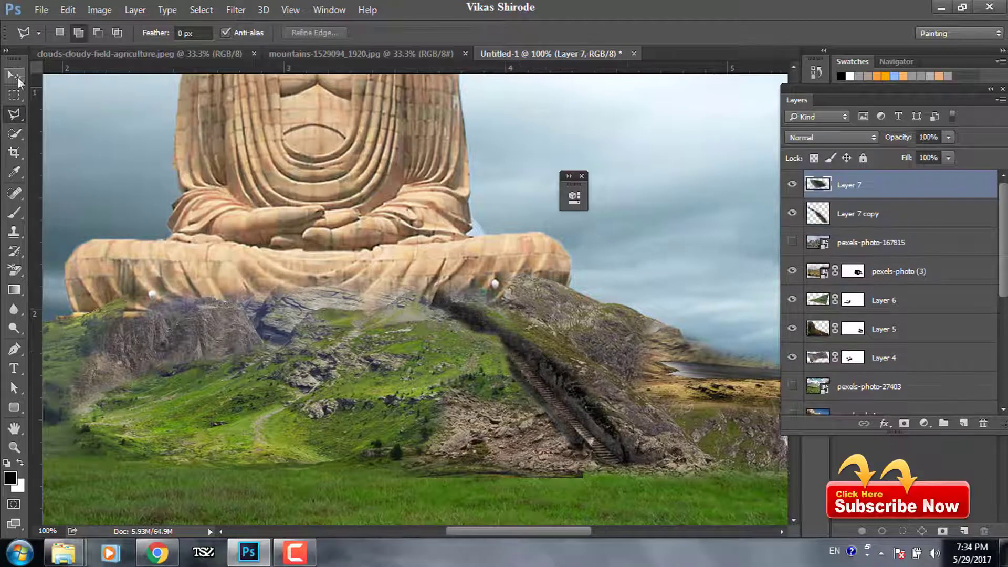
{"action": "key", "text": "v"}
{"action": "mouse_move", "coordinate": [525, 315]}
{"action": "left_mouse_down"}
{"action": "mouse_move", "coordinate": [576, 429]}
{"action": "mouse_move", "coordinate": [536, 286]}
{"action": "left_mouse_up"}
Narrow the copied staircase section with Free Transform
{"action": "key", "text": "ctrl+plus"}
{"action": "key", "text": "ctrl+plus"}
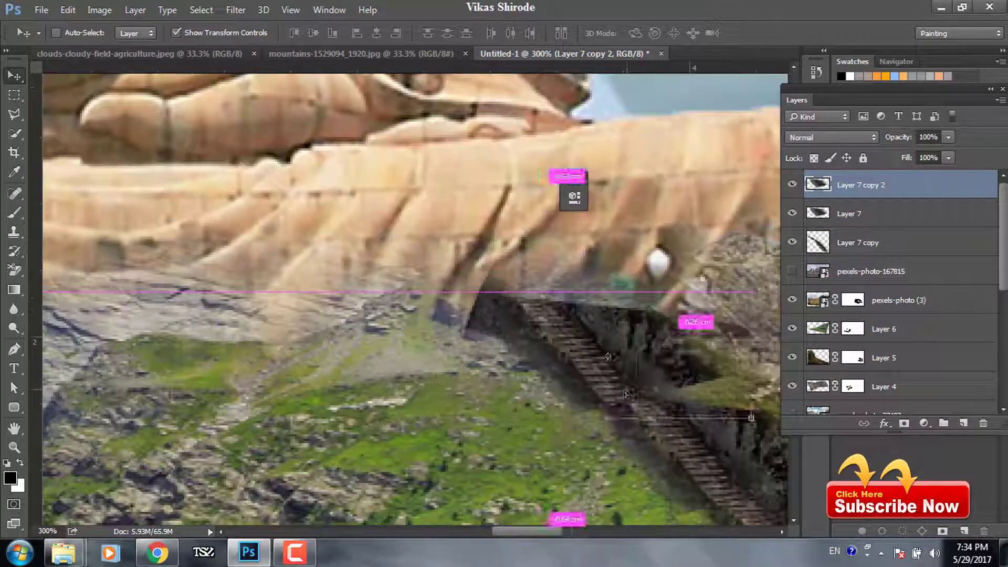
{"action": "key", "text": "ctrl+t"}
{"action": "right_click", "coordinate": [540, 349]}
{"action": "key", "text": "Escape"}
{"action": "mouse_move", "coordinate": [753, 356]}
{"action": "left_mouse_down"}
{"action": "mouse_move", "coordinate": [600, 336]}
{"action": "mouse_move", "coordinate": [608, 367]}
{"action": "left_mouse_up"}
{"action": "key", "text": "Return"}
{"action": "key", "text": "ctrl+minus"}
{"action": "key", "text": "ctrl+minus"}
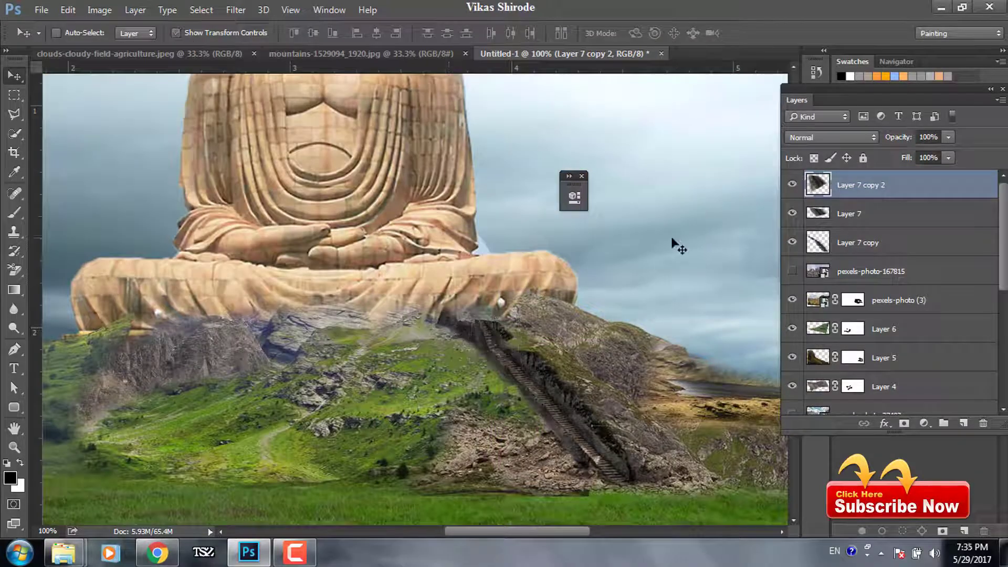
Add a layer mask to the Layer 7 copy stair piece
{"action": "left_click", "coordinate": [15, 213]}
{"action": "left_click", "coordinate": [872, 215]}
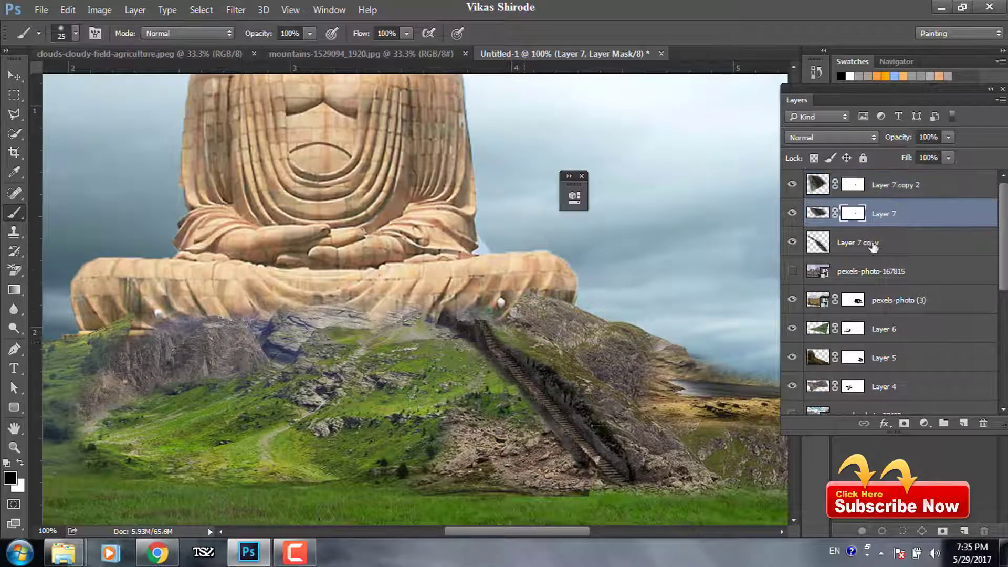
{"action": "left_click", "coordinate": [871, 245]}
{"action": "left_click", "coordinate": [904, 423]}
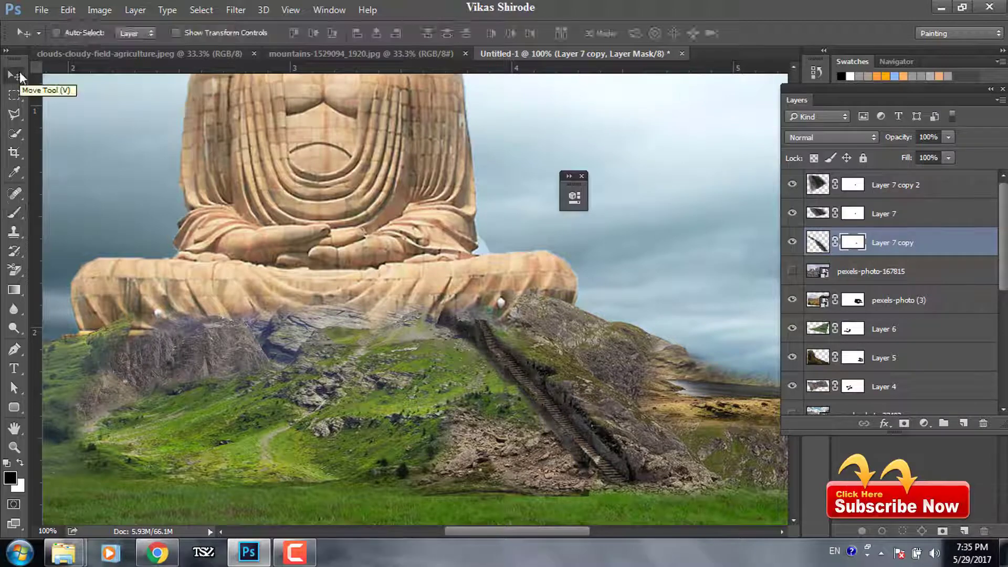
On a new layer, paint a black shadow stroke along the stairs and set its Fill to 17%
{"action": "left_click", "coordinate": [872, 185]}
{"action": "left_click", "coordinate": [963, 423]}
{"action": "left_click", "coordinate": [546, 431]}
{"action": "left_click", "coordinate": [436, 321], "text": "shift"}
{"action": "left_click", "coordinate": [950, 162]}
{"action": "type", "text": "17"}
{"action": "key", "text": "Return"}
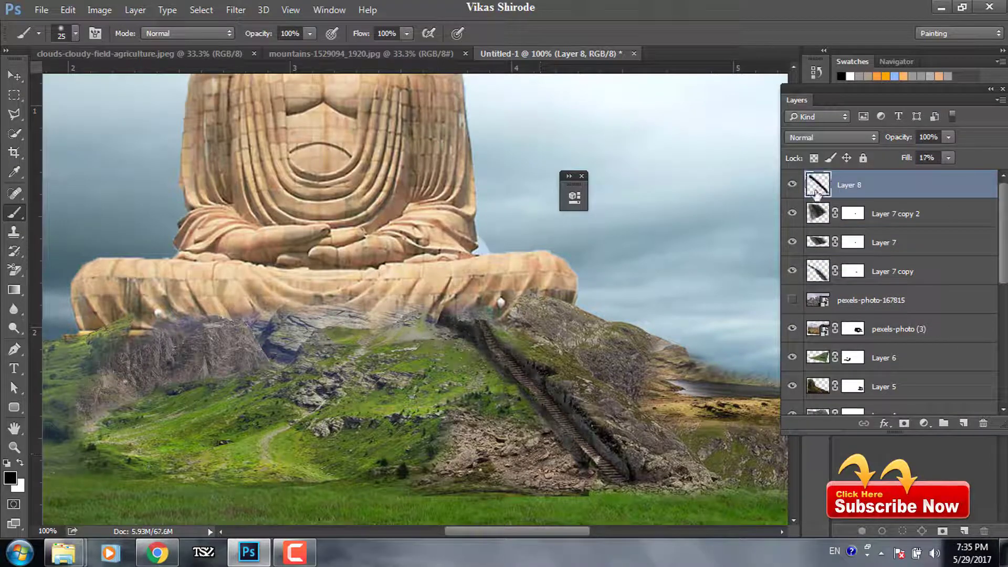
Duplicate the shading stroke, shift it along the stairs, and select the stair layers
{"action": "key", "text": "ctrl+j"}
{"action": "left_click_drag", "start_coordinate": [477, 326], "coordinate": [520, 357]}
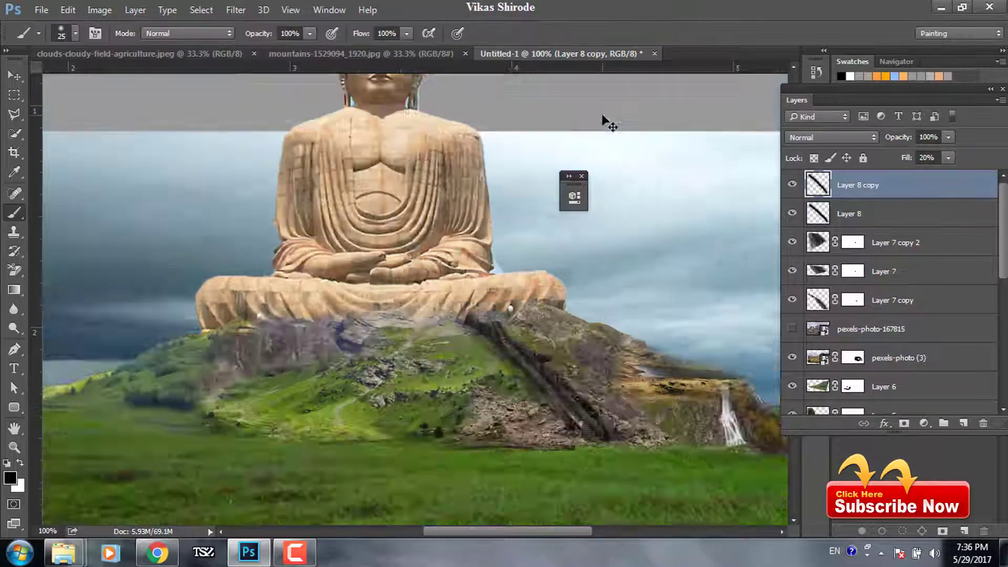
{"action": "key", "text": "ctrl+0"}
{"action": "key", "text": "v"}
{"action": "left_click", "coordinate": [830, 294], "text": "shift"}
Merge the stair layers, then place a horizontally mirrored copy on the mountain's left slope
{"action": "key", "text": "ctrl+e"}
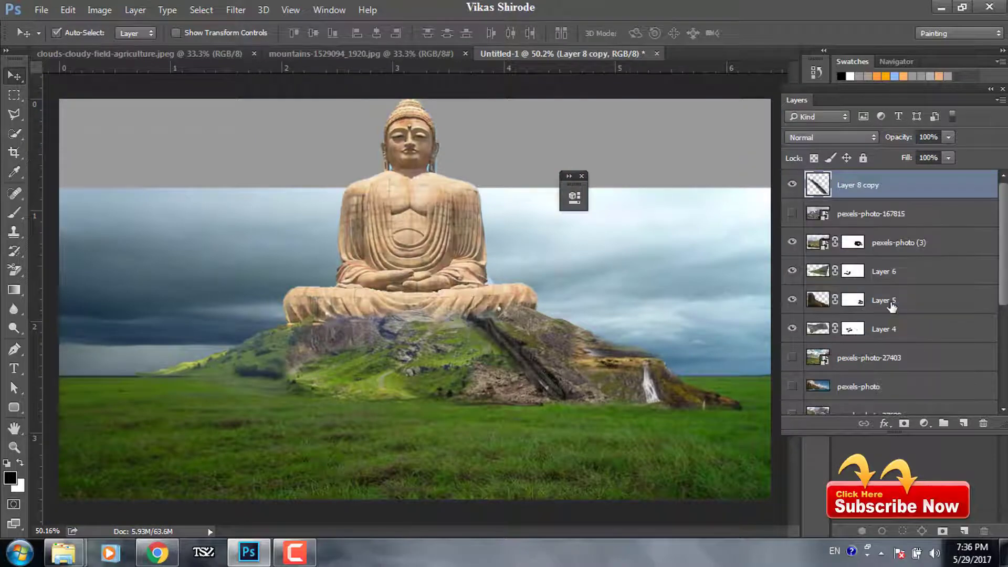
{"action": "key", "text": "ctrl+j"}
{"action": "key", "text": "ctrl+t"}
{"action": "left_click_drag", "start_coordinate": [505, 385], "coordinate": [346, 386]}
{"action": "key", "text": "Return"}
Mask the mirrored staircase and brush its edges into the hillside
{"action": "key", "text": "ctrl+1"}
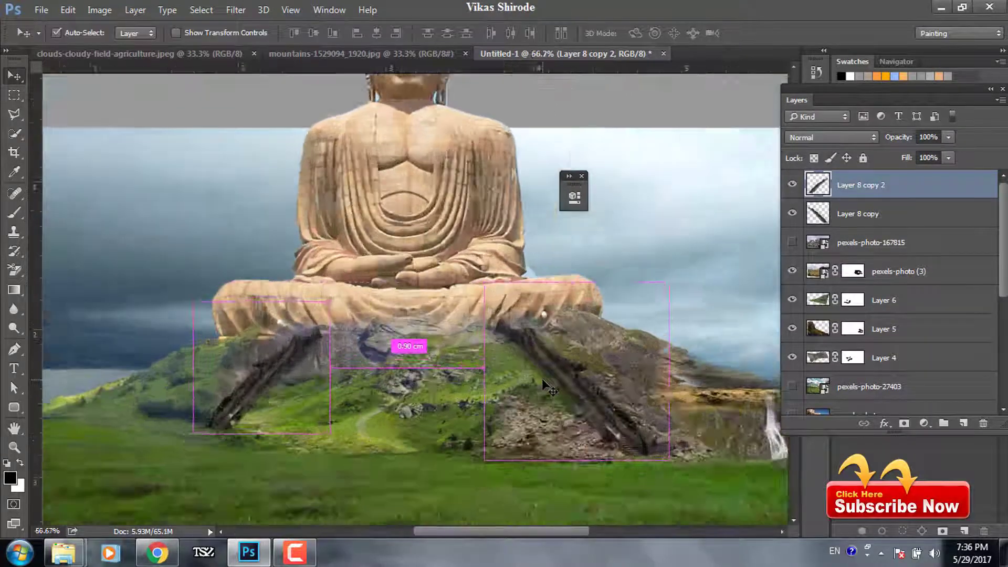
{"action": "left_click", "coordinate": [904, 424]}
{"action": "key", "text": "b"}
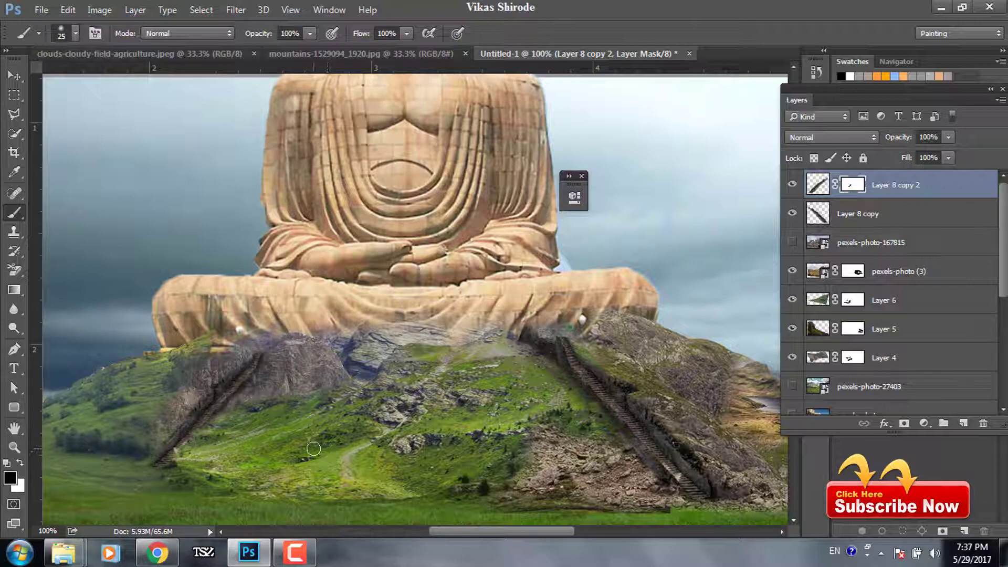
{"action": "left_click", "coordinate": [15, 76]}
{"action": "key", "text": "ctrl+0"}
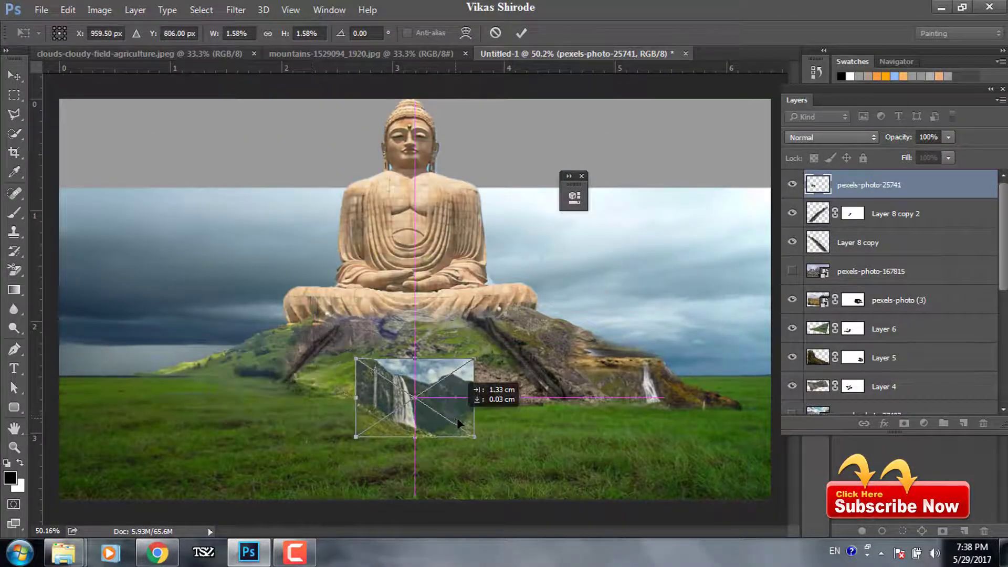
Move and rotate the waterfall photo onto the right slope, then mask away its peak beside the statue
{"action": "left_click_drag", "start_coordinate": [311, 413], "coordinate": [415, 363]}
{"action": "left_click_drag", "start_coordinate": [462, 294], "coordinate": [517, 258]}
{"action": "mouse_move", "coordinate": [531, 357]}
{"action": "left_mouse_down"}
{"action": "mouse_move", "coordinate": [579, 357]}
{"action": "mouse_move", "coordinate": [588, 370]}
{"action": "left_mouse_up"}
{"action": "key", "text": "b"}
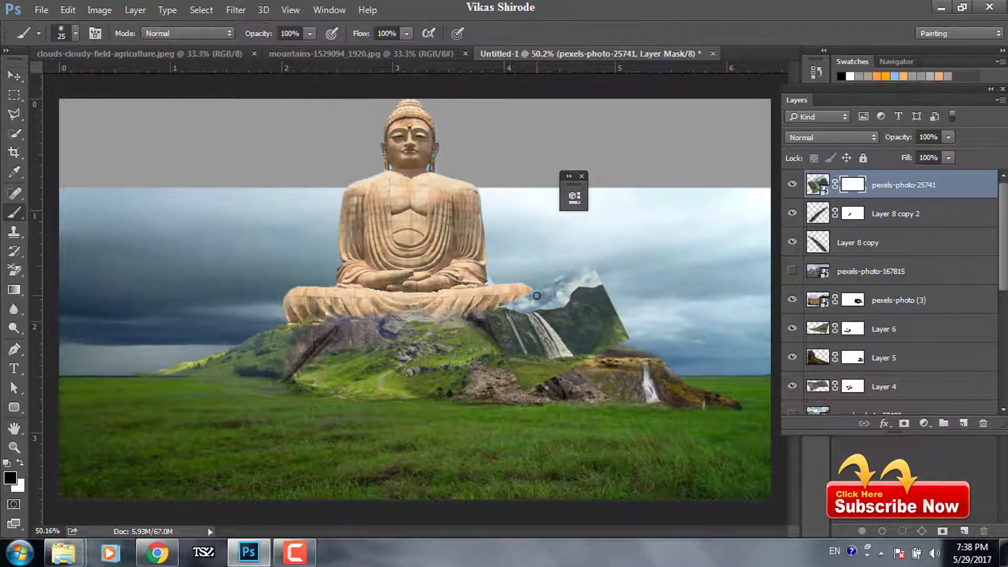
{"action": "left_click_drag", "start_coordinate": [523, 298], "coordinate": [561, 316]}
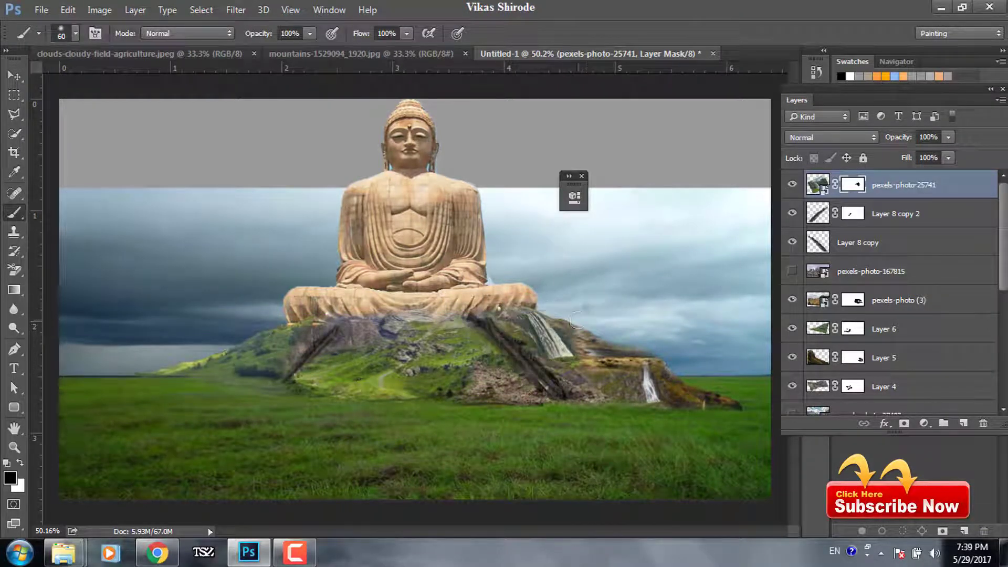
Bring in the lake photo and mask it, hiding its top in black and restoring the edge in white
{"action": "key", "text": "v"}
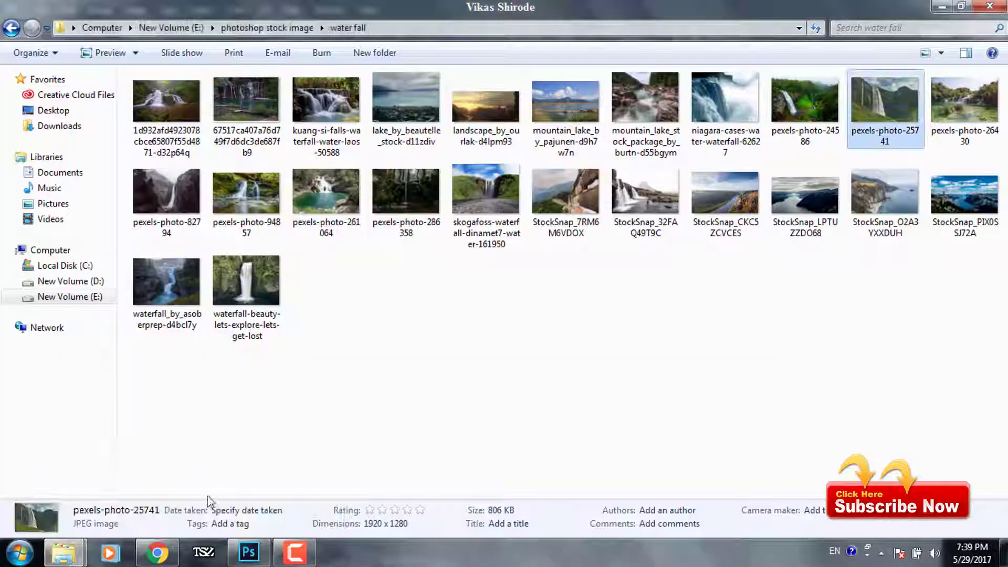
{"action": "left_click", "coordinate": [249, 553]}
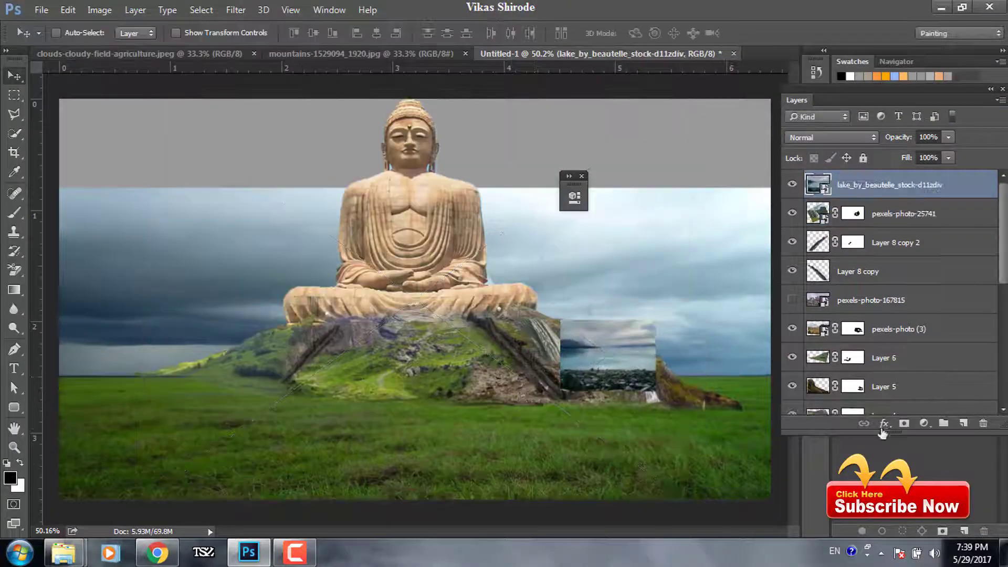
{"action": "left_click", "coordinate": [16, 212]}
{"action": "left_click_drag", "start_coordinate": [578, 328], "coordinate": [591, 396]}
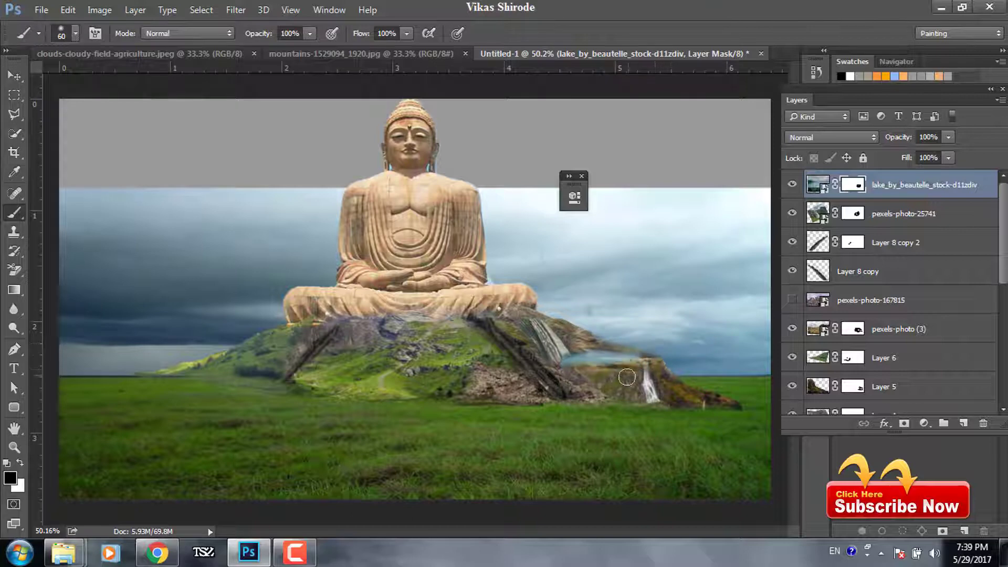
{"action": "key", "text": "x"}
{"action": "left_click_drag", "start_coordinate": [626, 367], "coordinate": [567, 361]}
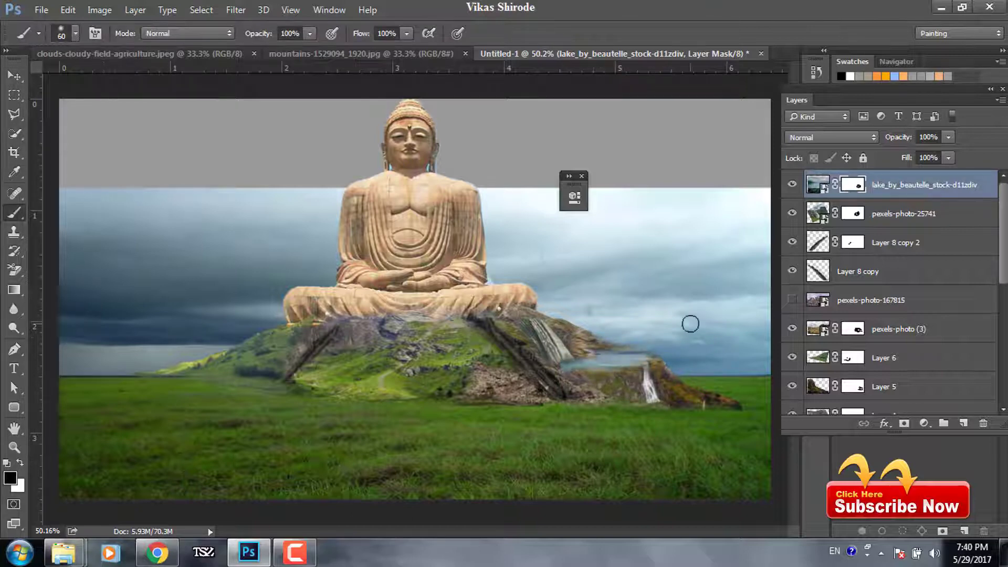
{"action": "left_click", "coordinate": [15, 77]}
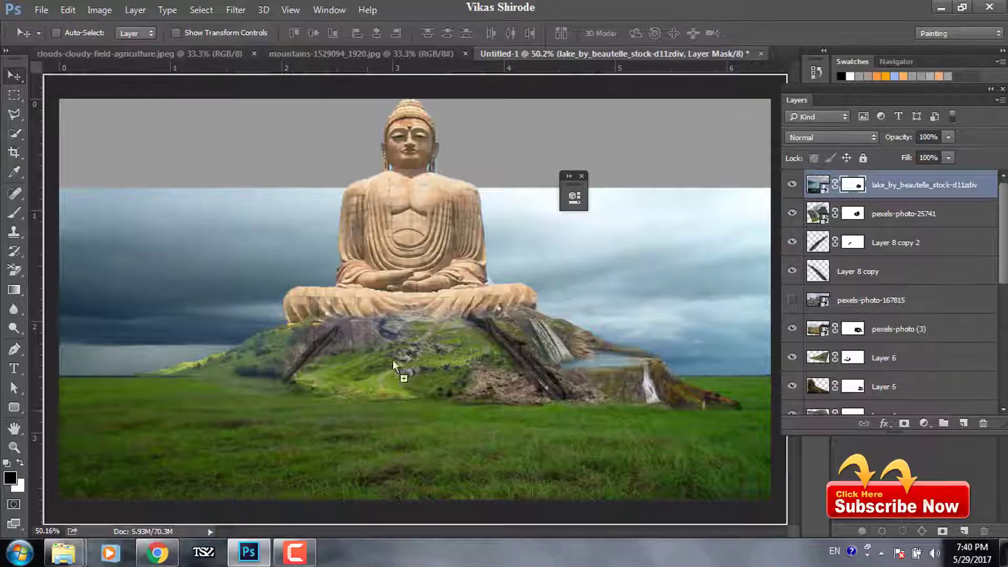
Drop in pexels-photo-94857, shrink and mask it, and nudge the waterfall under the lake
{"action": "left_click_drag", "start_coordinate": [393, 360], "coordinate": [392, 360]}
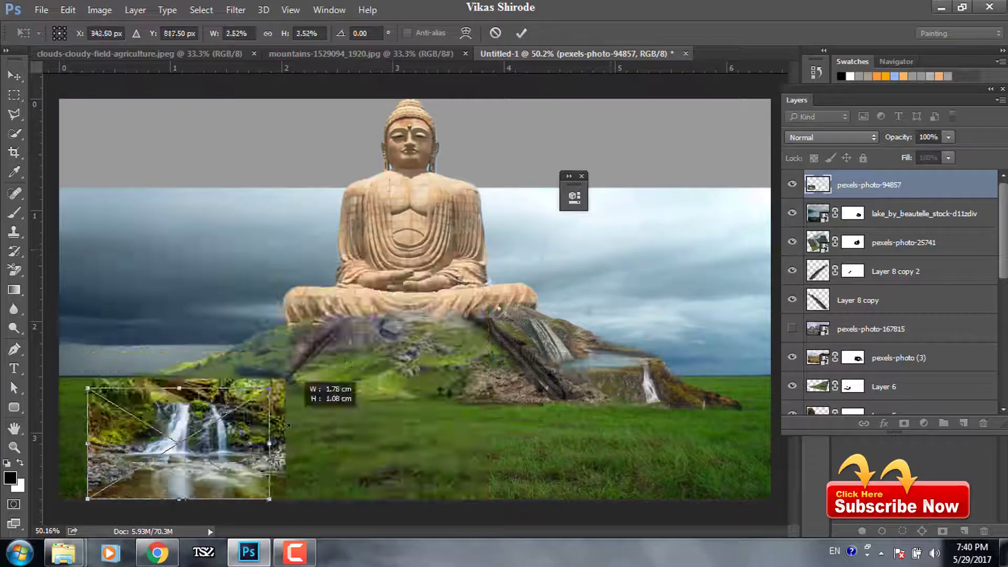
{"action": "key", "text": "Return"}
{"action": "key", "text": "ctrl+t"}
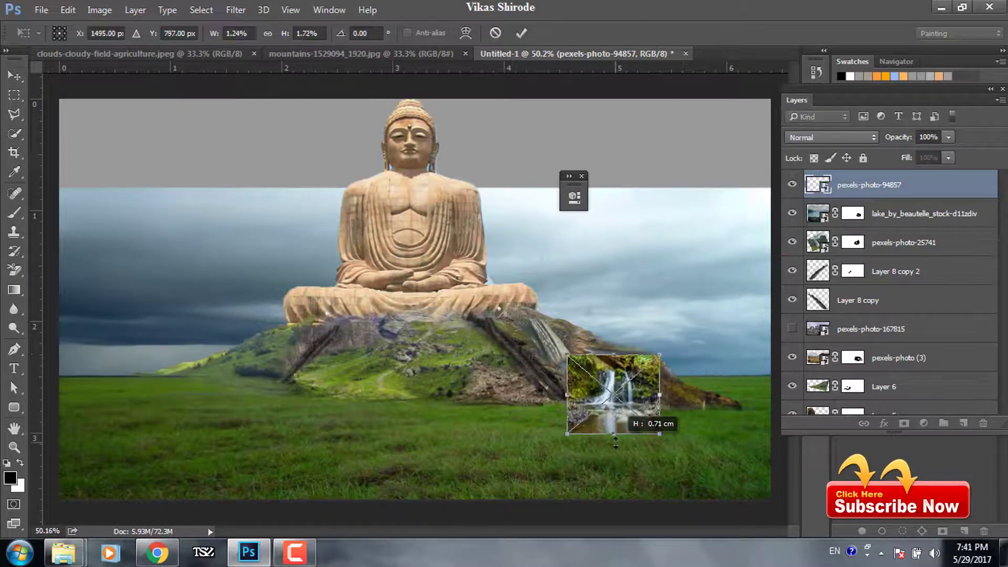
{"action": "key", "text": "Return"}
{"action": "left_click", "coordinate": [904, 423]}
{"action": "left_click", "coordinate": [15, 213]}
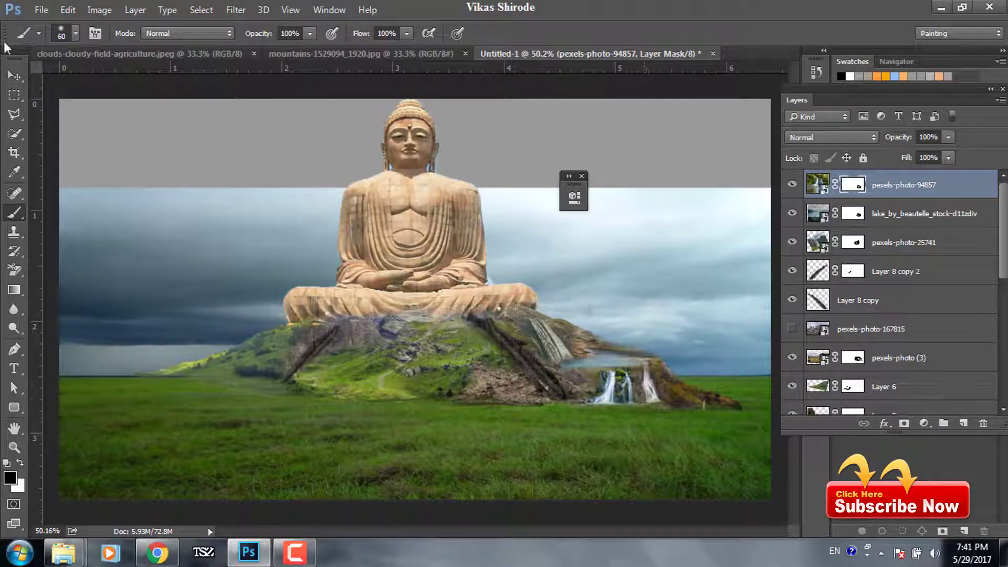
{"action": "left_click_drag", "start_coordinate": [614, 365], "coordinate": [598, 360]}
{"action": "scroll", "coordinate": [666, 388], "scroll_direction": "up", "scroll_amount": 3}
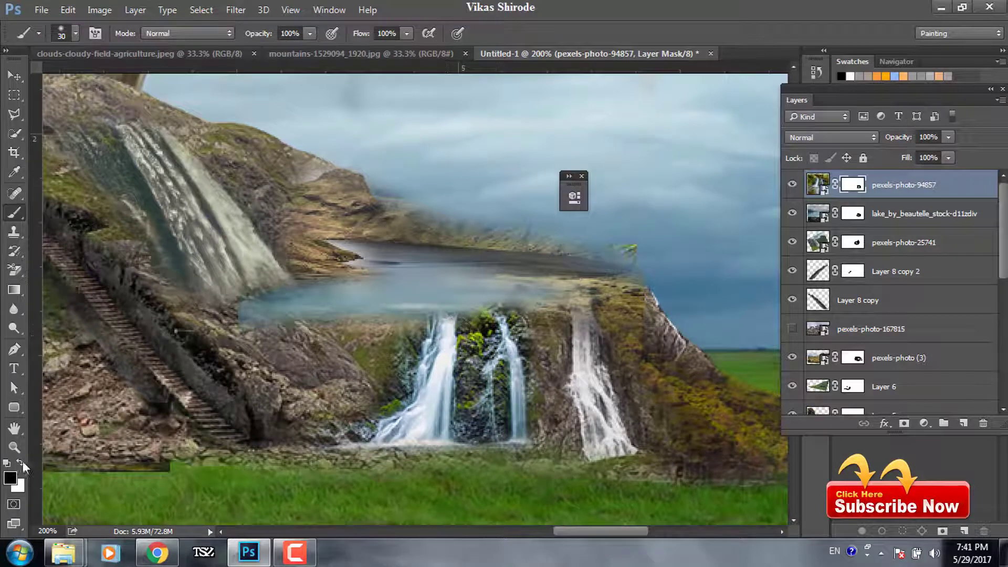
Copy the twin waterfall's pool to a new layer, stretch it into the grass, and mask its edges
{"action": "key", "text": "l"}
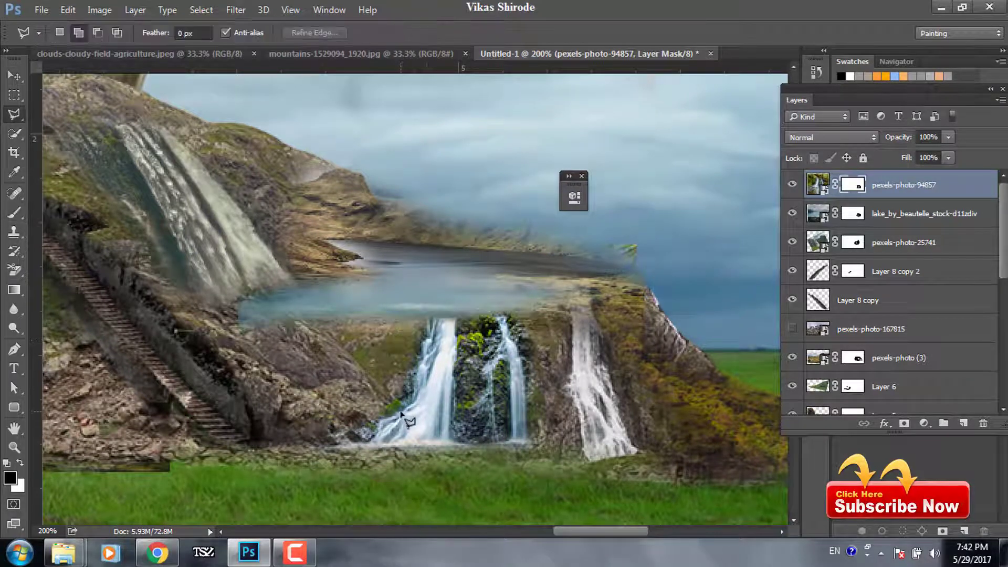
{"action": "key", "text": "ctrl+j"}
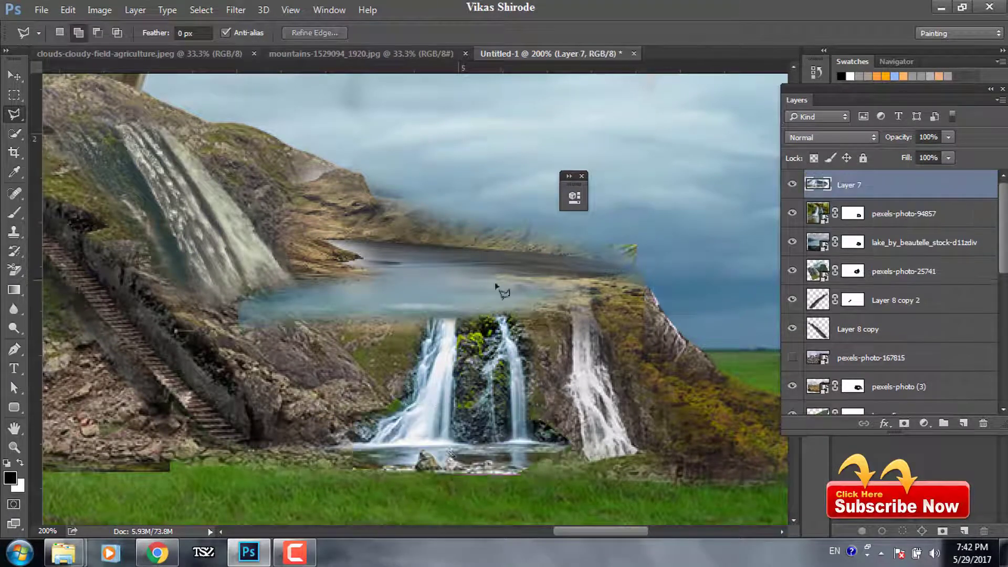
{"action": "key", "text": "ctrl+t"}
{"action": "left_click_drag", "start_coordinate": [461, 474], "coordinate": [457, 492]}
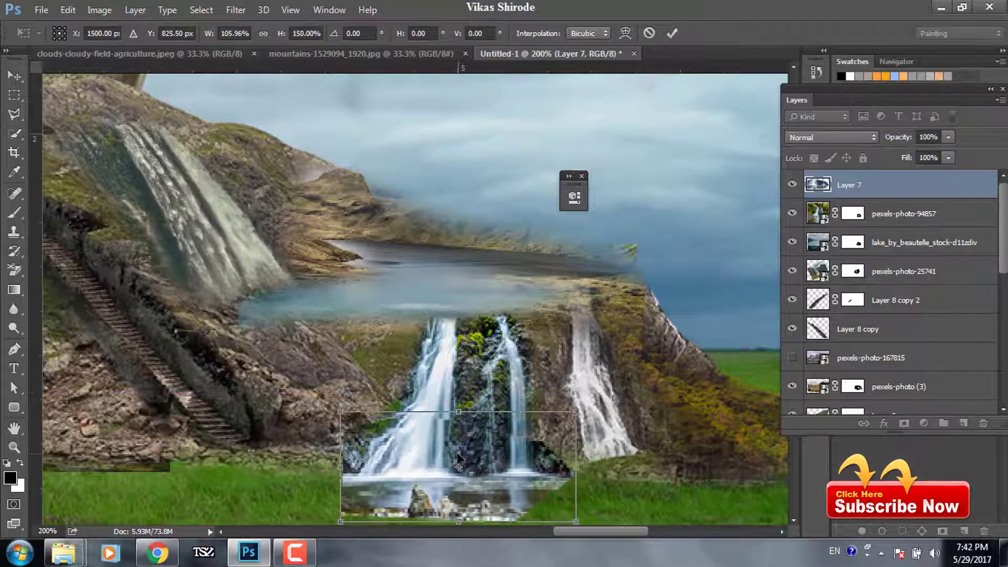
{"action": "key", "text": "Return"}
{"action": "left_click", "coordinate": [904, 423]}
{"action": "key", "text": "b"}
{"action": "left_click_drag", "start_coordinate": [336, 469], "coordinate": [326, 479]}
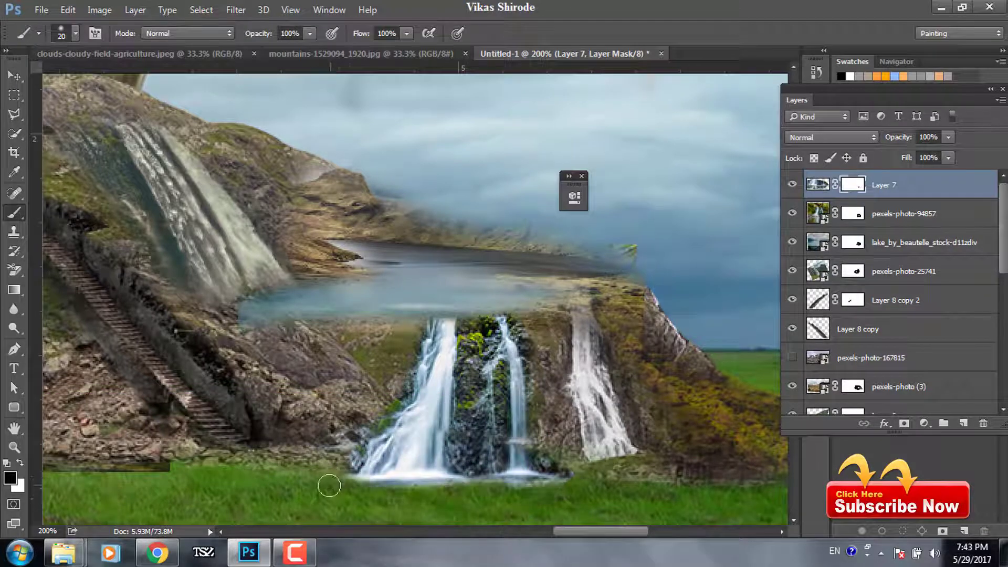
{"action": "left_click", "coordinate": [12, 73]}
{"action": "key", "text": "ctrl+minus"}
{"action": "key", "text": "ctrl+minus"}
{"action": "key", "text": "ctrl+minus"}
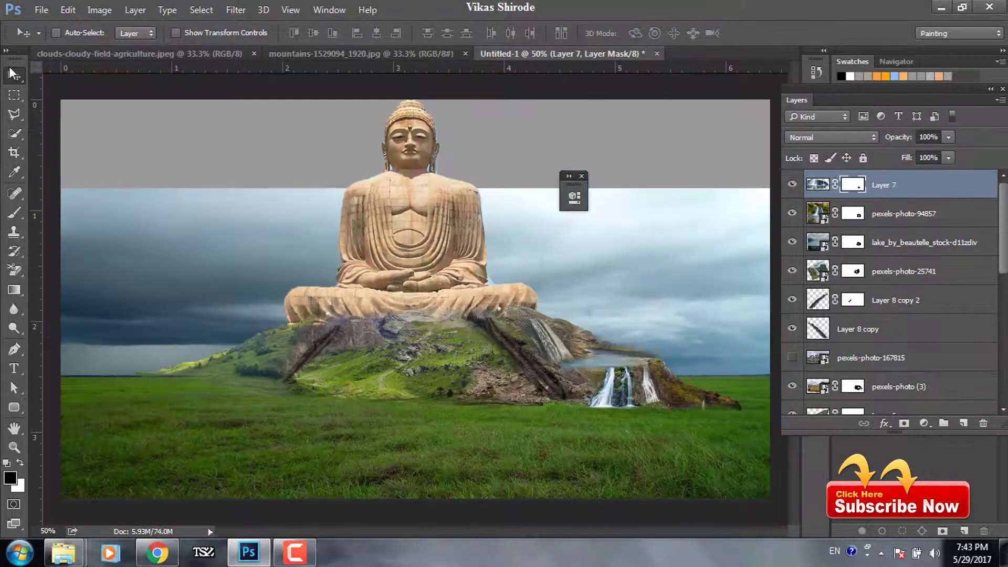
Puppet Warp Layer 8 copy 2 with three pins to reshape the left staircase's hill edge
{"action": "left_click", "coordinate": [251, 395], "text": "ctrl"}
{"action": "left_click", "coordinate": [68, 10]}
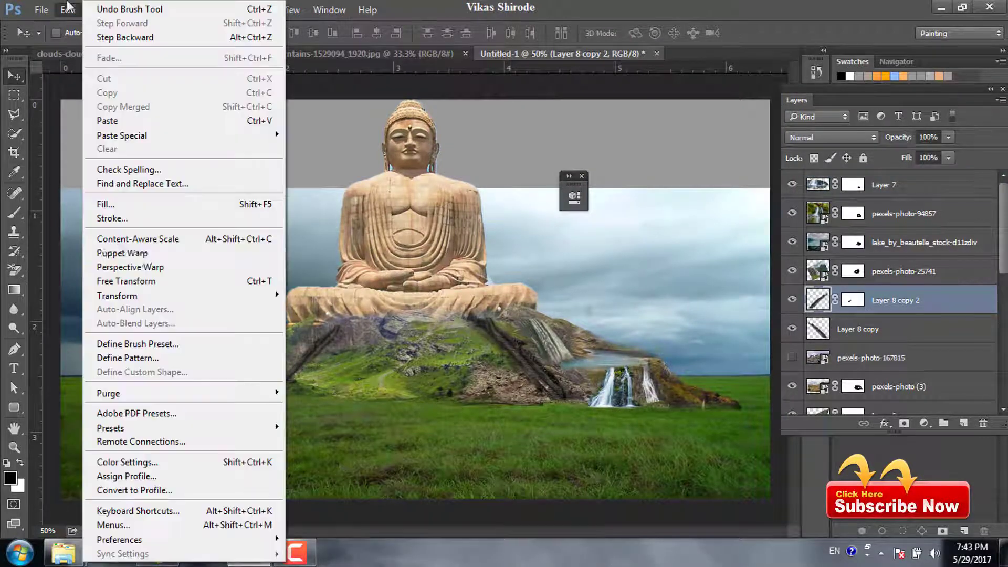
{"action": "left_click", "coordinate": [100, 252]}
{"action": "left_click", "coordinate": [339, 327]}
{"action": "left_click", "coordinate": [286, 383]}
{"action": "left_click", "coordinate": [326, 366]}
{"action": "left_click_drag", "start_coordinate": [339, 353], "coordinate": [317, 361]}
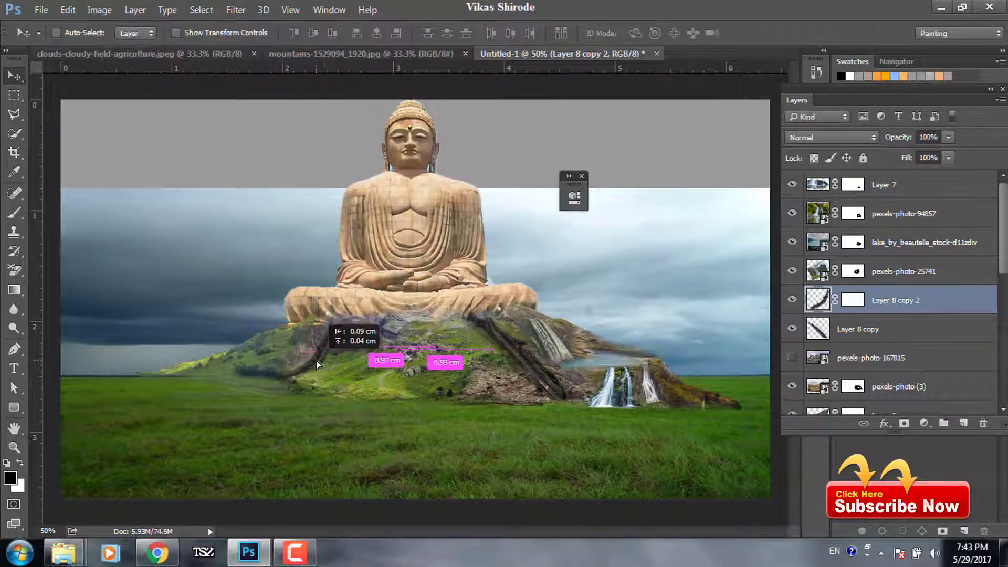
{"action": "key", "text": "Return"}
Drag pexels-photo-82794 from the waterfall folder onto the mountain's left side
{"action": "key", "text": "alt+Tab"}
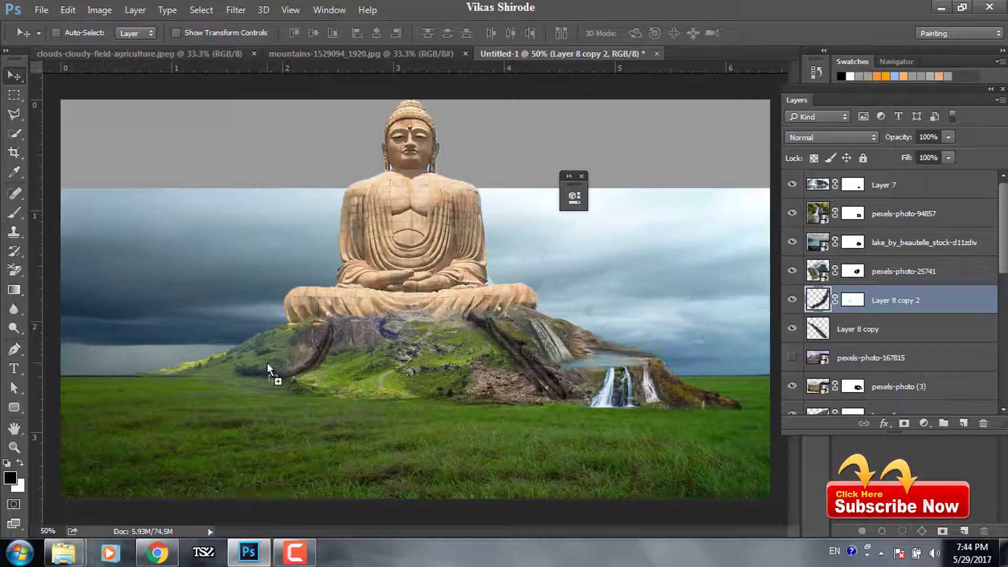
{"action": "left_click_drag", "start_coordinate": [166, 192], "coordinate": [267, 363]}
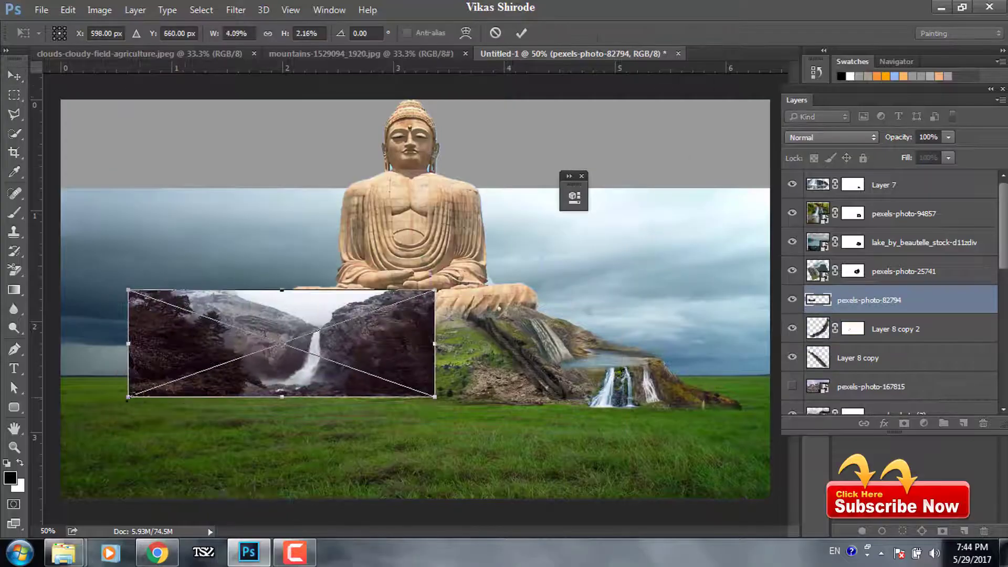
{"action": "left_click_drag", "start_coordinate": [307, 485], "coordinate": [306, 388]}
{"action": "key", "text": "Return"}
{"action": "left_click", "coordinate": [904, 424]}
Mask out the cliff photo's right side, top, trees and rocks, switching to a 45 px textured tip
{"action": "key", "text": "b"}
{"action": "left_click_drag", "start_coordinate": [435, 315], "coordinate": [325, 399]}
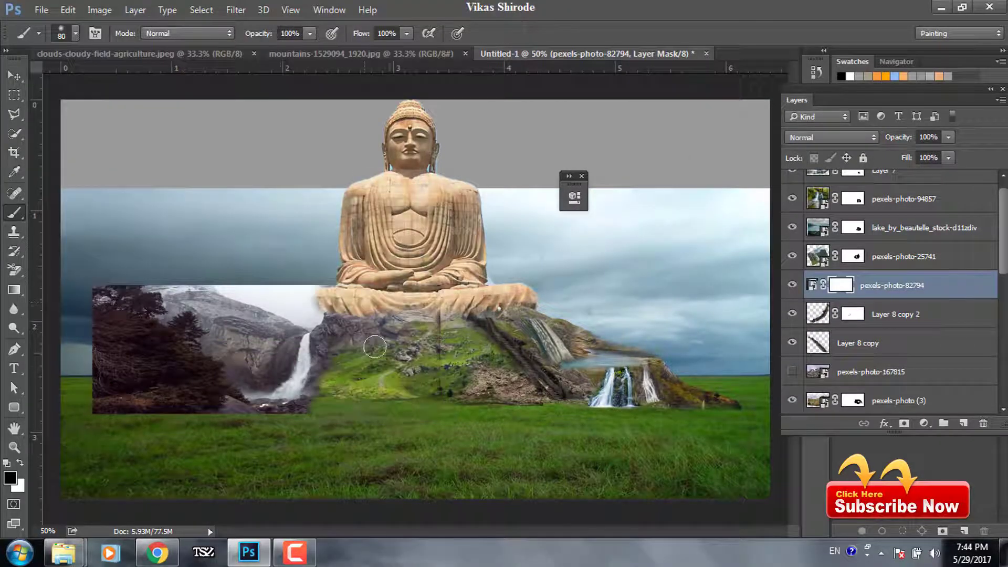
{"action": "left_click_drag", "start_coordinate": [272, 303], "coordinate": [324, 296]}
{"action": "key", "text": "bracketright"}
{"action": "key", "text": "bracketright"}
{"action": "mouse_move", "coordinate": [120, 326]}
{"action": "left_mouse_down"}
{"action": "mouse_move", "coordinate": [124, 382]}
{"action": "mouse_move", "coordinate": [265, 289]}
{"action": "mouse_move", "coordinate": [340, 384]}
{"action": "left_mouse_up"}
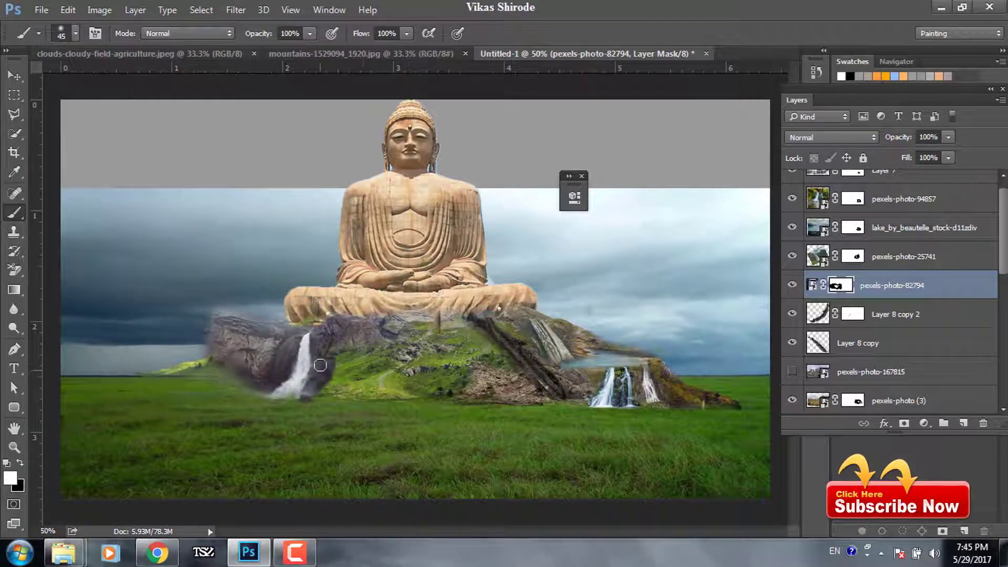
{"action": "left_click", "coordinate": [76, 34]}
{"action": "double_click", "coordinate": [132, 263]}
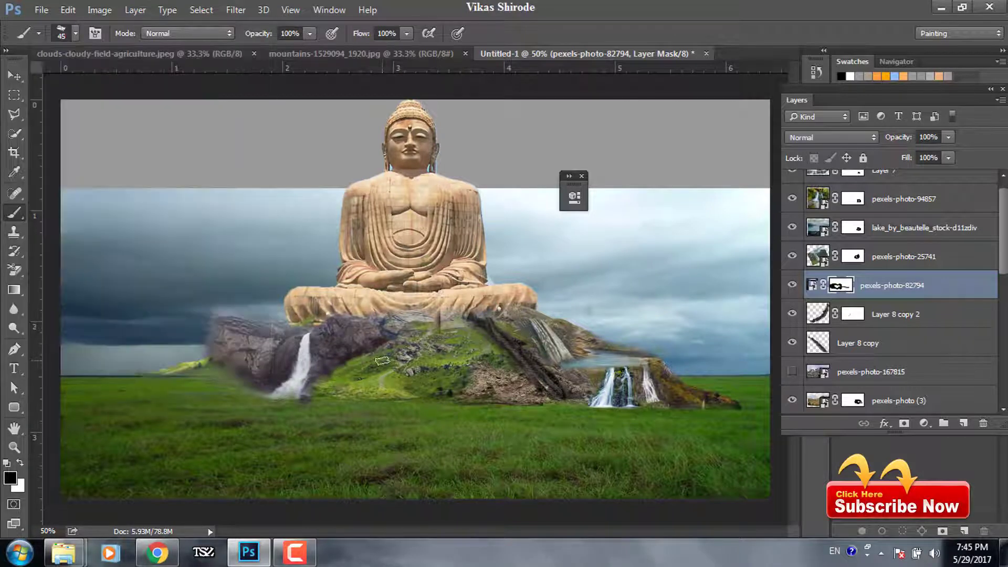
Show the hidden mountain-lake photo and Quick Select its mountain range
{"action": "left_click", "coordinate": [306, 315], "text": "ctrl"}
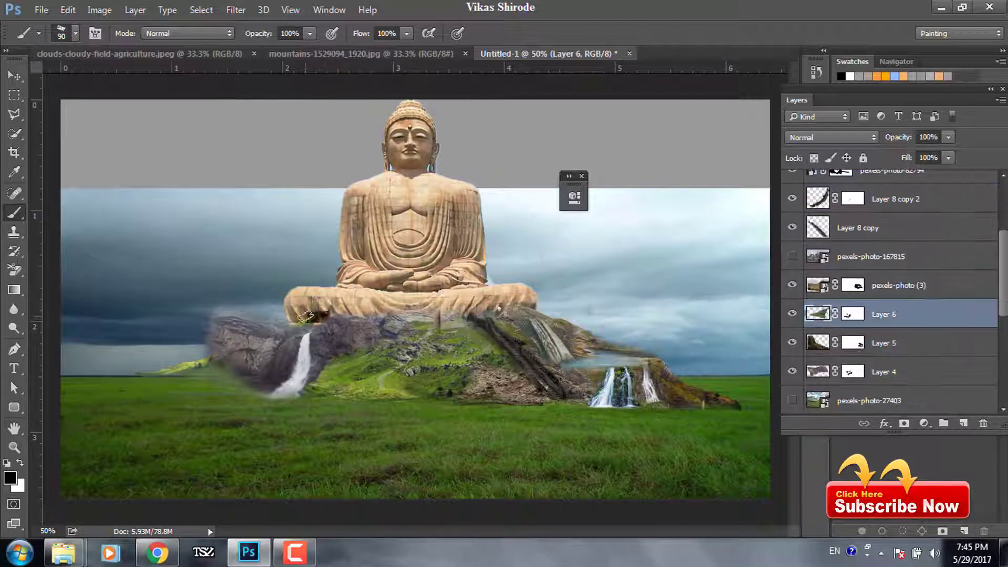
{"action": "left_click", "coordinate": [14, 76]}
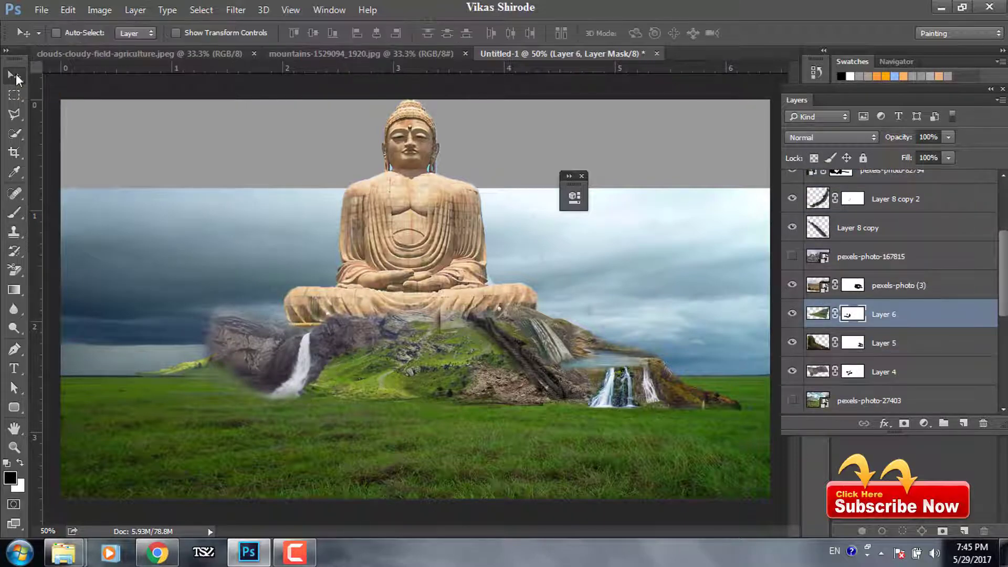
{"action": "scroll", "coordinate": [892, 315], "scroll_direction": "down", "scroll_amount": 3}
{"action": "left_click", "coordinate": [793, 314]}
{"action": "left_click", "coordinate": [14, 132]}
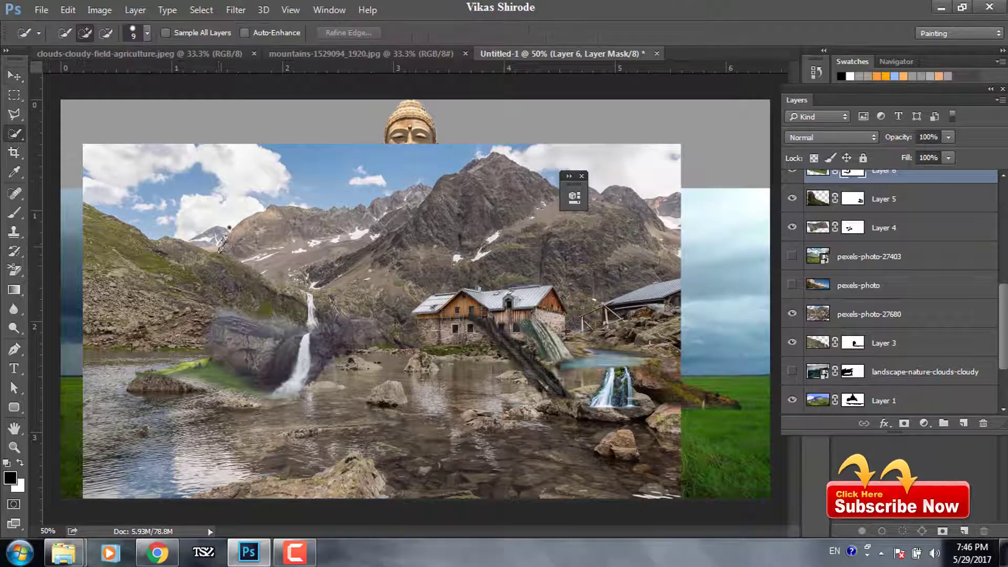
{"action": "left_click", "coordinate": [868, 314]}
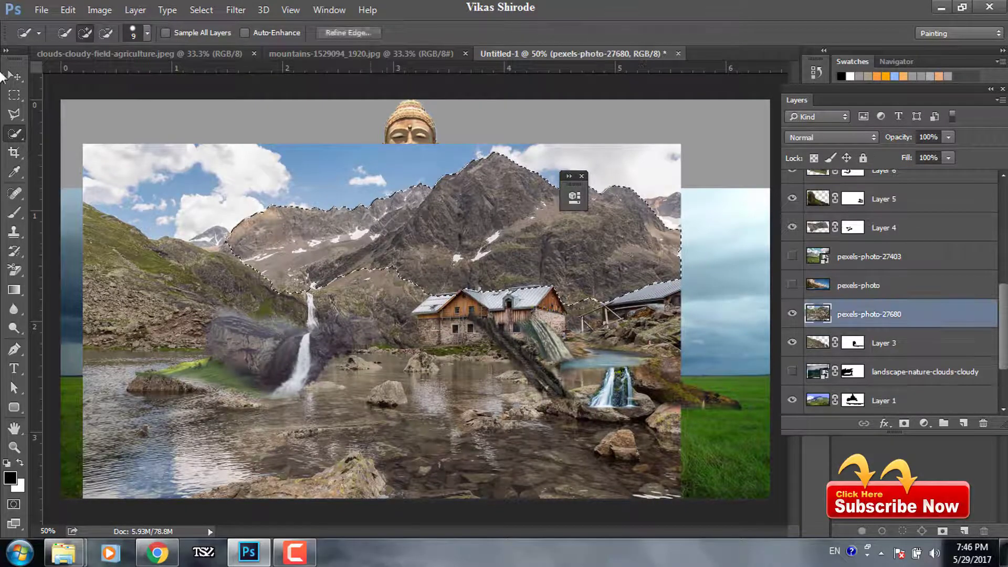
Copy the selected mountains to Layer 8 and drag it down the stack above Layer 2
{"action": "key", "text": "ctrl+j"}
{"action": "key", "text": "v"}
{"action": "left_click_drag", "start_coordinate": [406, 307], "coordinate": [307, 348]}
{"action": "left_click_drag", "start_coordinate": [849, 199], "coordinate": [868, 358]}
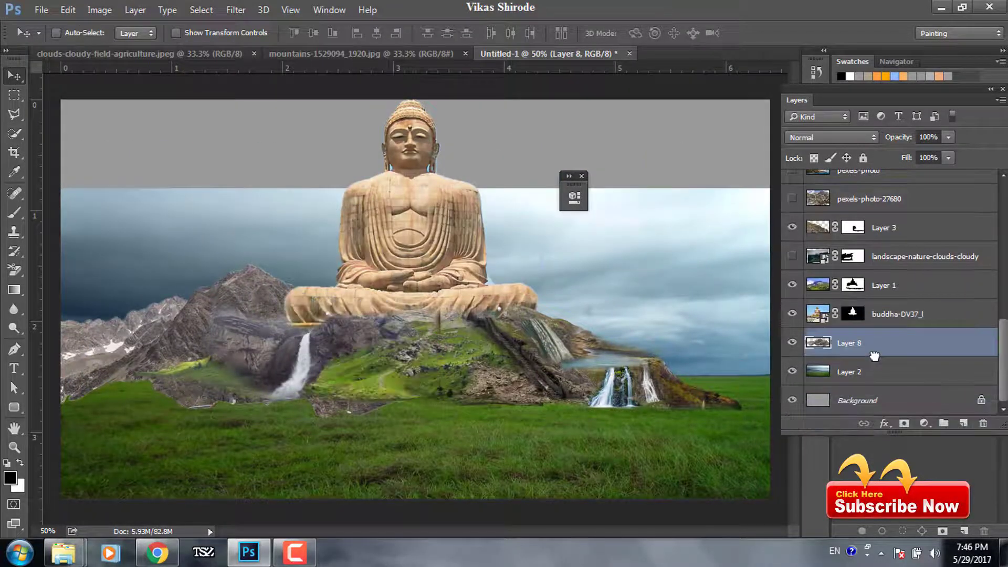
{"action": "scroll", "coordinate": [864, 327], "scroll_direction": "up", "scroll_amount": 3}
{"action": "scroll", "coordinate": [793, 208], "scroll_direction": "up", "scroll_amount": 5}
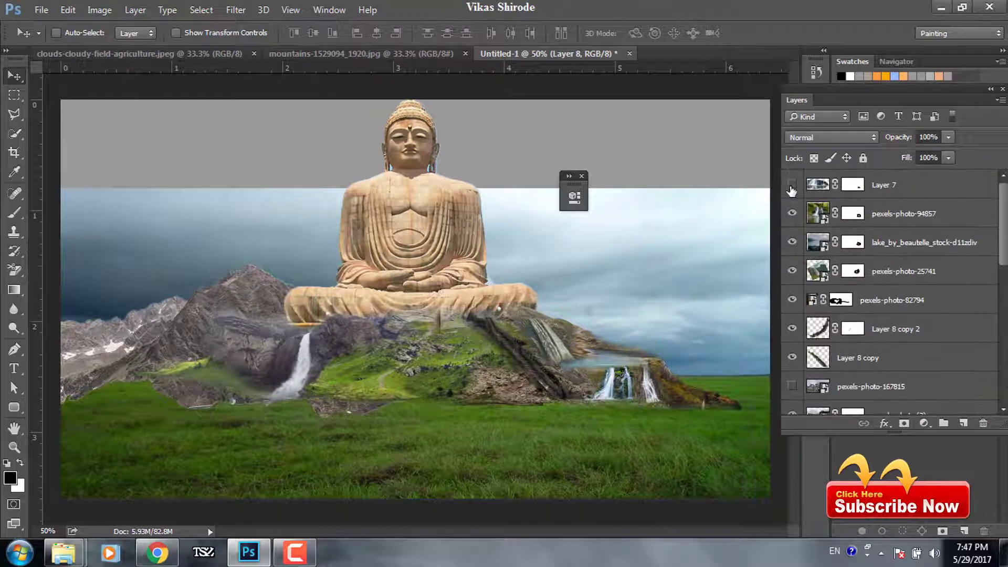
Brush the masks of pexels-photo-82794, Layer 1 and Layer 6, swapping foreground and background colours
{"action": "left_click", "coordinate": [840, 300]}
{"action": "left_click", "coordinate": [14, 212]}
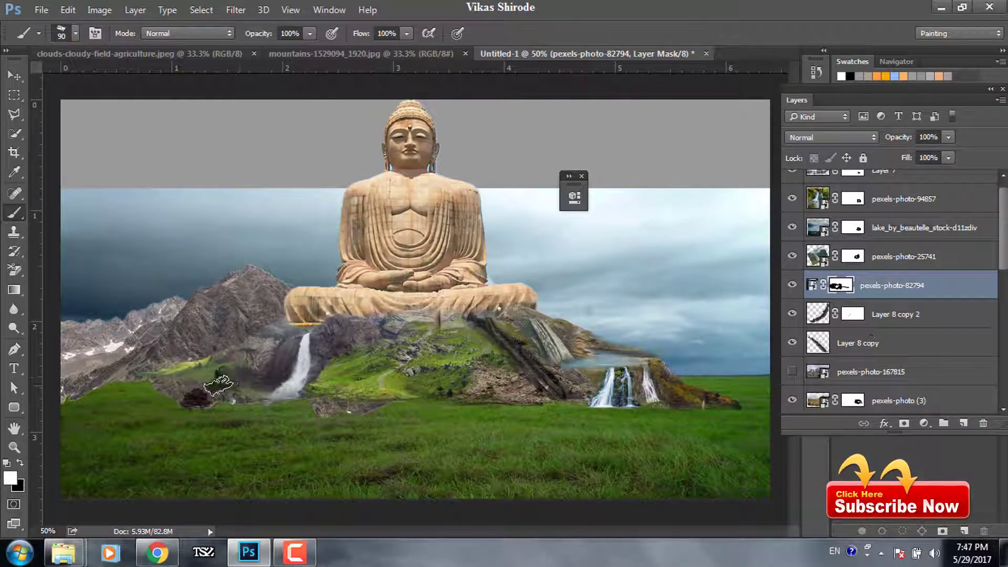
{"action": "key", "text": "v"}
{"action": "scroll", "coordinate": [861, 315], "scroll_direction": "down", "scroll_amount": 5}
{"action": "left_click", "coordinate": [858, 347]}
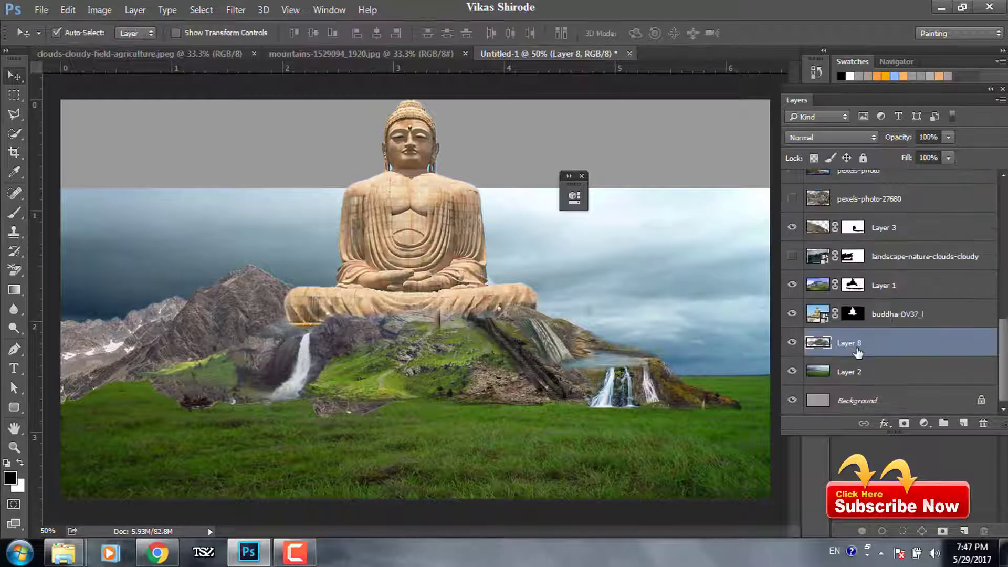
{"action": "left_click", "coordinate": [891, 284]}
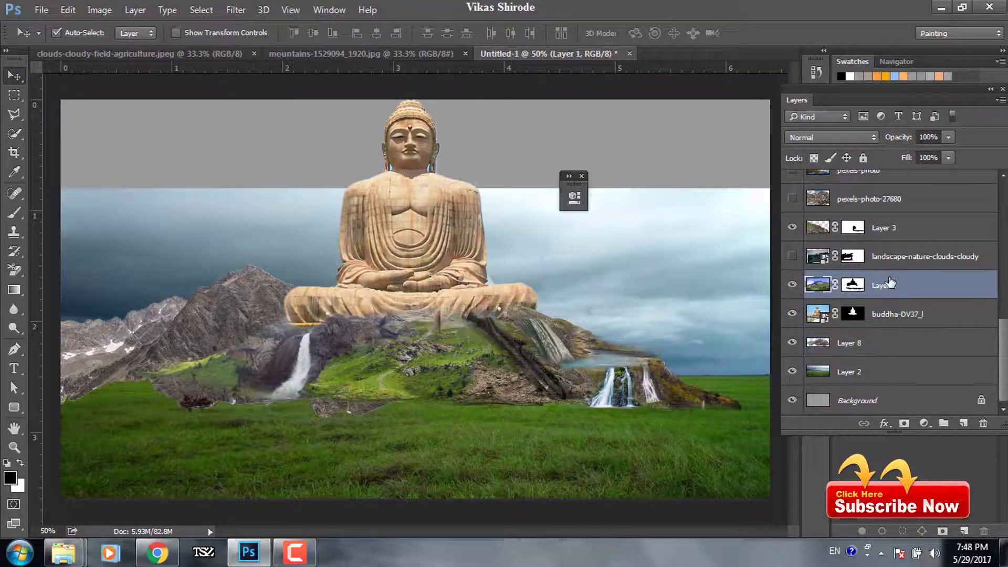
{"action": "key", "text": "b"}
{"action": "key", "text": "v"}
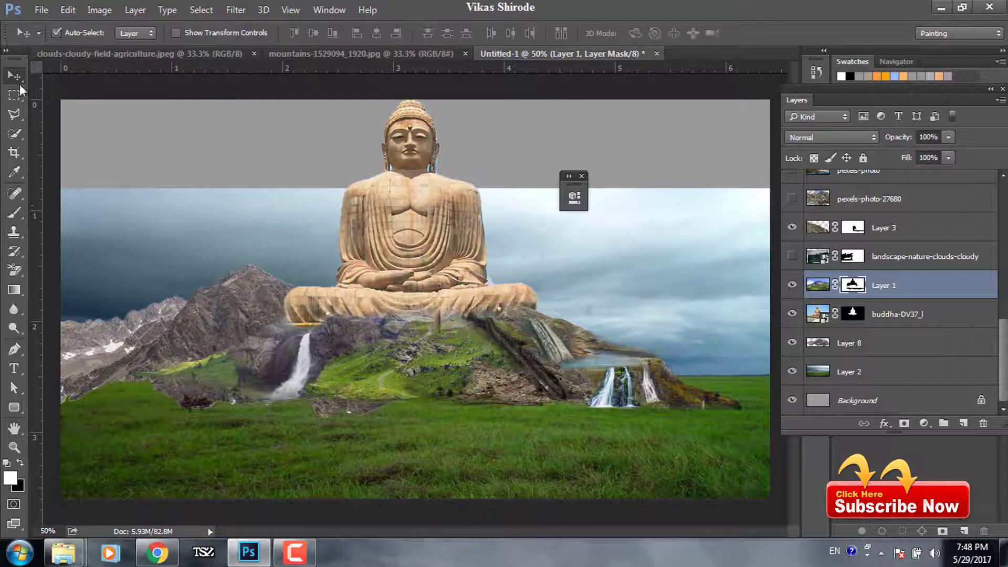
{"action": "scroll", "coordinate": [893, 289], "scroll_direction": "up", "scroll_amount": 5}
{"action": "left_click", "coordinate": [891, 185]}
{"action": "key", "text": "b"}
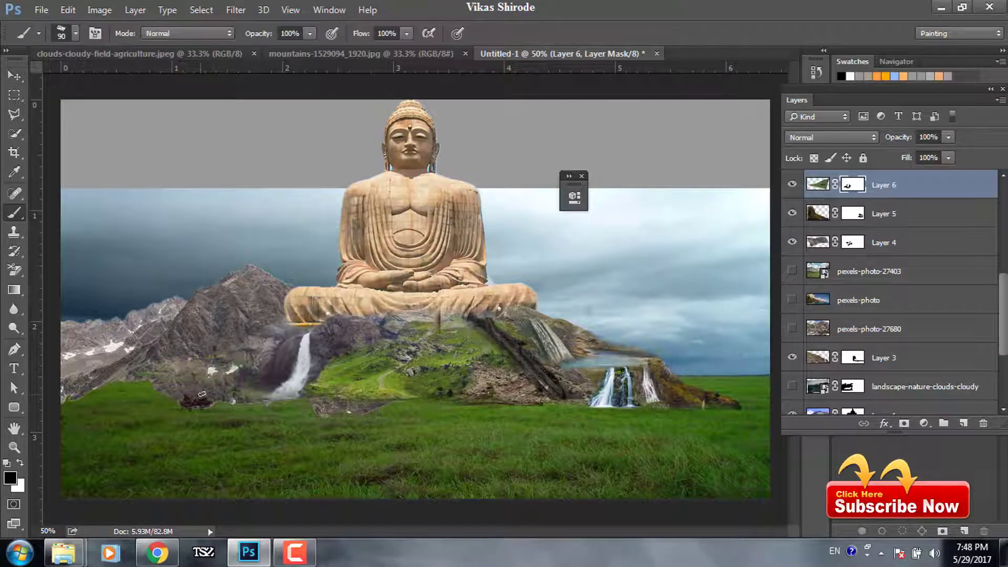
{"action": "key", "text": "x"}
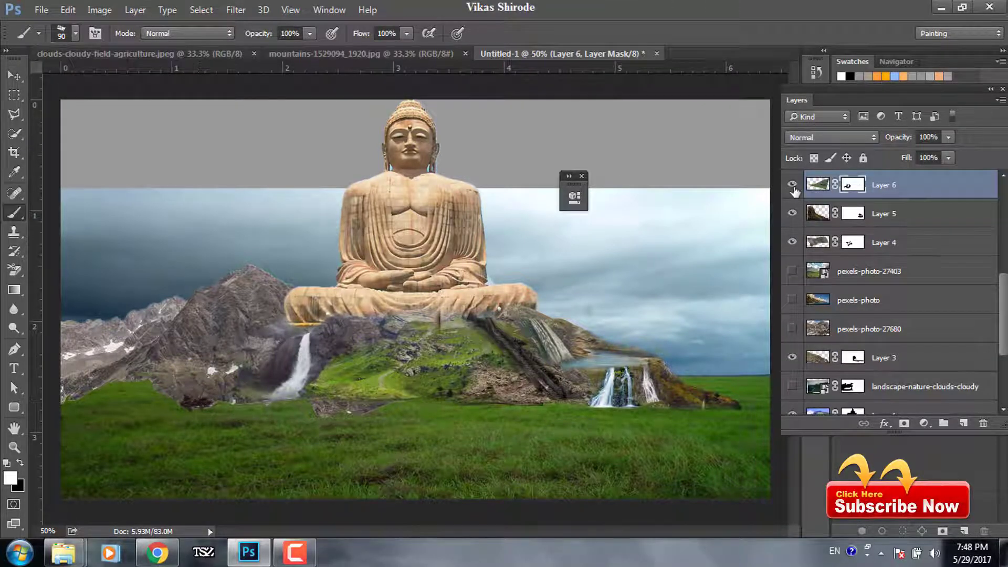
Zoom in on the Layer 8 mountain edges with the Eraser ready
{"action": "scroll", "coordinate": [892, 289], "scroll_direction": "down", "scroll_amount": 5}
{"action": "left_click", "coordinate": [893, 285]}
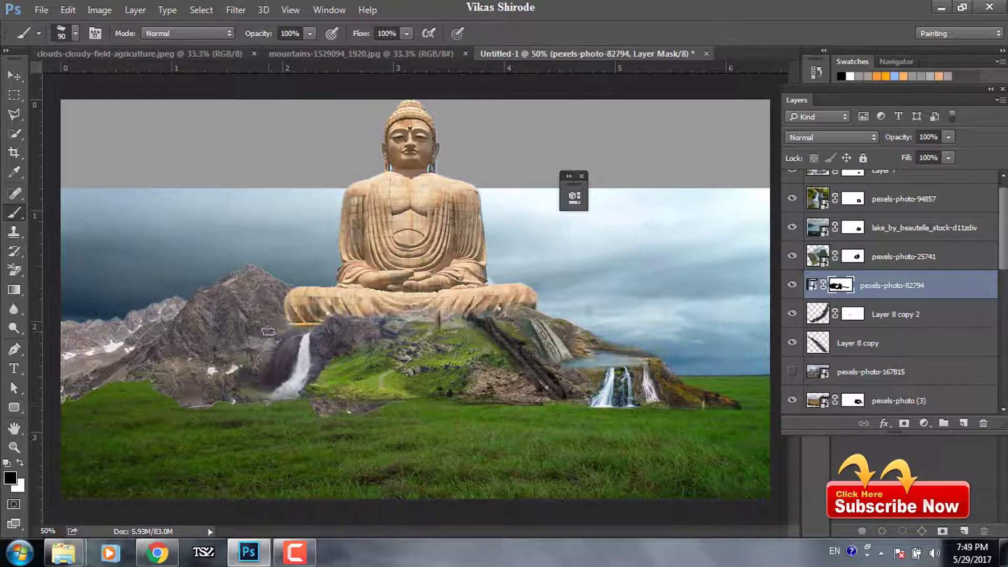
{"action": "left_click", "coordinate": [84, 360], "text": "ctrl"}
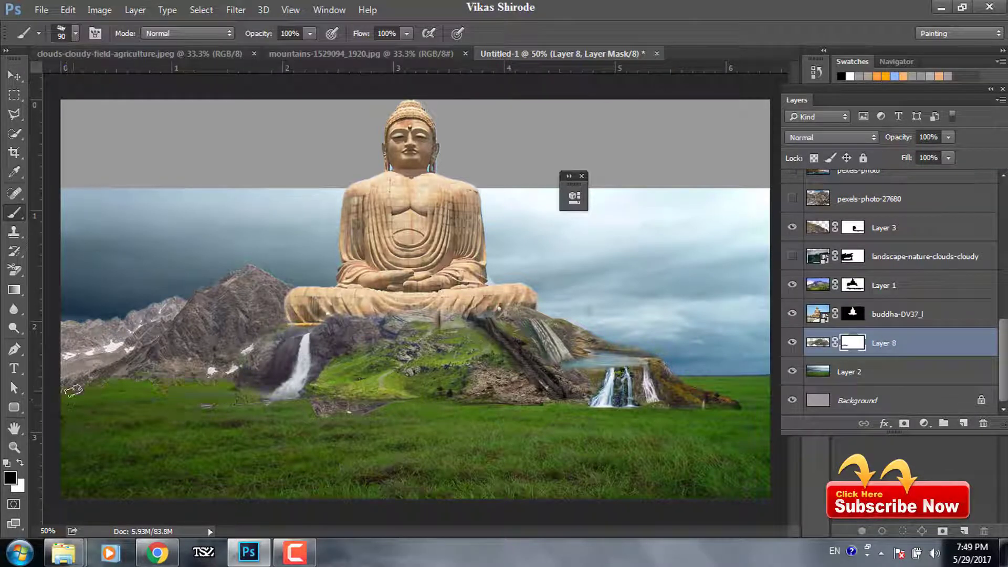
{"action": "key", "text": "e"}
{"action": "key", "text": "ctrl+plus"}
{"action": "key", "text": "ctrl+plus"}
{"action": "key", "text": "ctrl+plus"}
Pan along the zoomed-in Layer 8 mountain skyline to tidy its edges
{"action": "scroll", "coordinate": [325, 293], "scroll_direction": "left", "scroll_amount": 10}
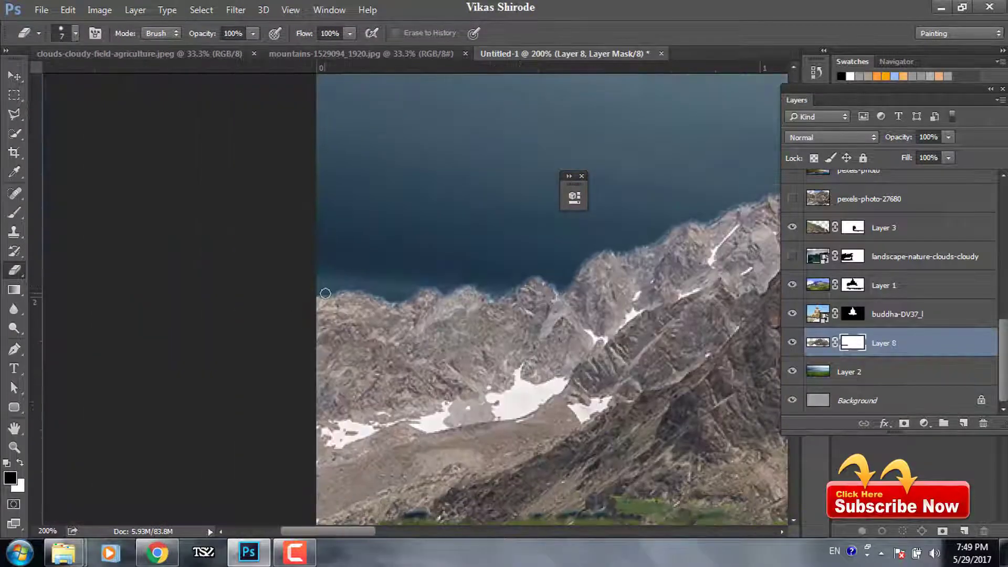
{"action": "scroll", "coordinate": [545, 282], "scroll_direction": "right", "scroll_amount": 4}
{"action": "scroll", "coordinate": [402, 299], "scroll_direction": "up", "scroll_amount": 1}
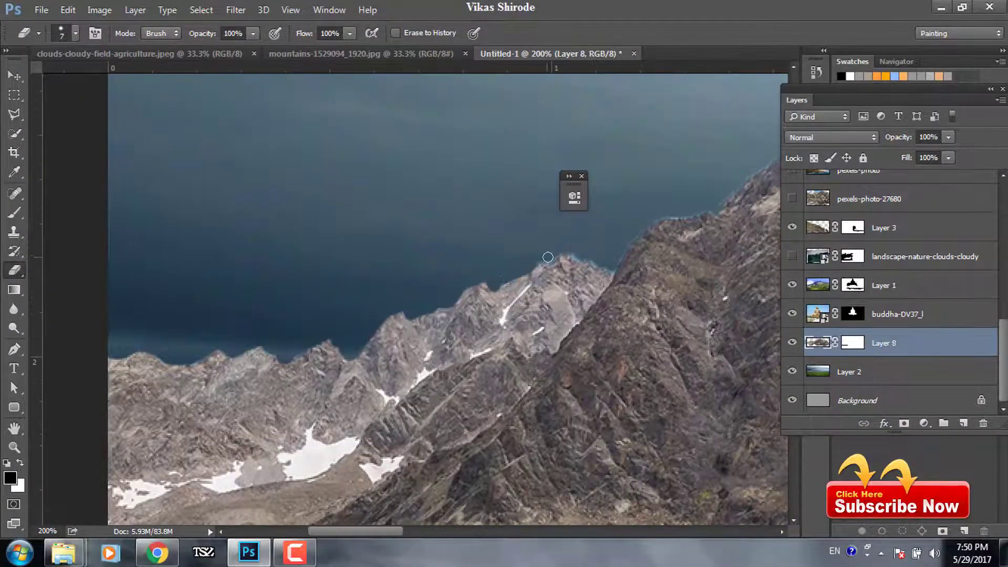
{"action": "scroll", "coordinate": [548, 257], "scroll_direction": "right", "scroll_amount": 4}
{"action": "scroll", "coordinate": [487, 275], "scroll_direction": "up", "scroll_amount": 1}
{"action": "scroll", "coordinate": [646, 210], "scroll_direction": "right", "scroll_amount": 5}
{"action": "scroll", "coordinate": [457, 227], "scroll_direction": "up", "scroll_amount": 1}
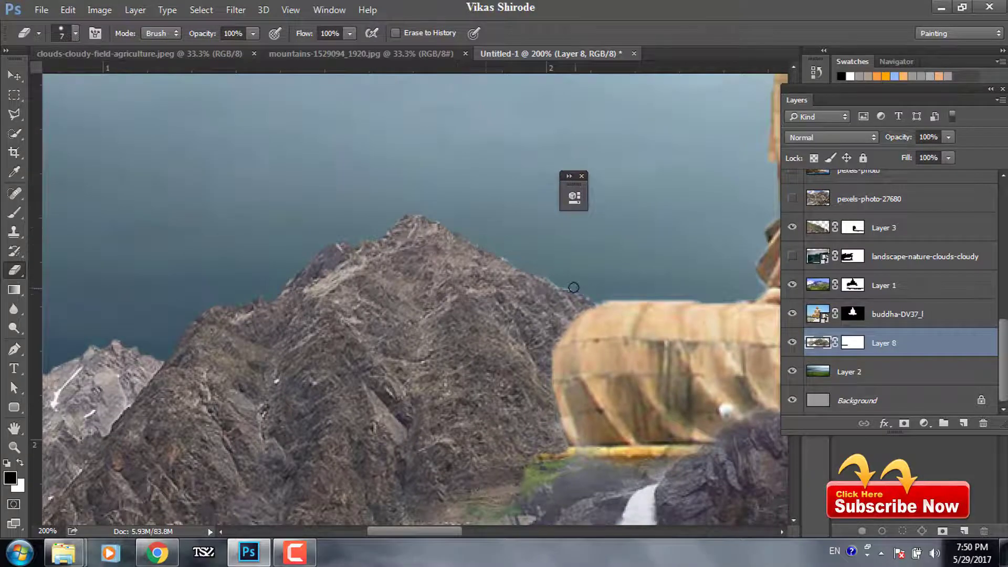
{"action": "scroll", "coordinate": [574, 287], "scroll_direction": "right", "scroll_amount": 10}
{"action": "scroll", "coordinate": [499, 315], "scroll_direction": "down", "scroll_amount": 2}
Brush on the Buddha layer, show Layer 1 again, and zoom out to the whole composition
{"action": "key", "text": "v"}
{"action": "left_click", "coordinate": [424, 344]}
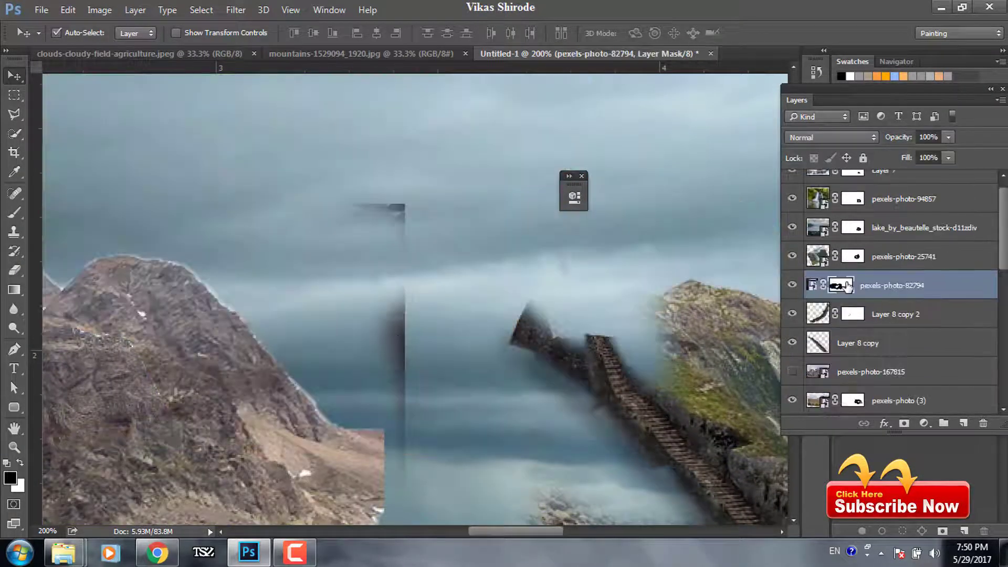
{"action": "key", "text": "b"}
{"action": "scroll", "coordinate": [420, 315], "scroll_direction": "down", "scroll_amount": 5}
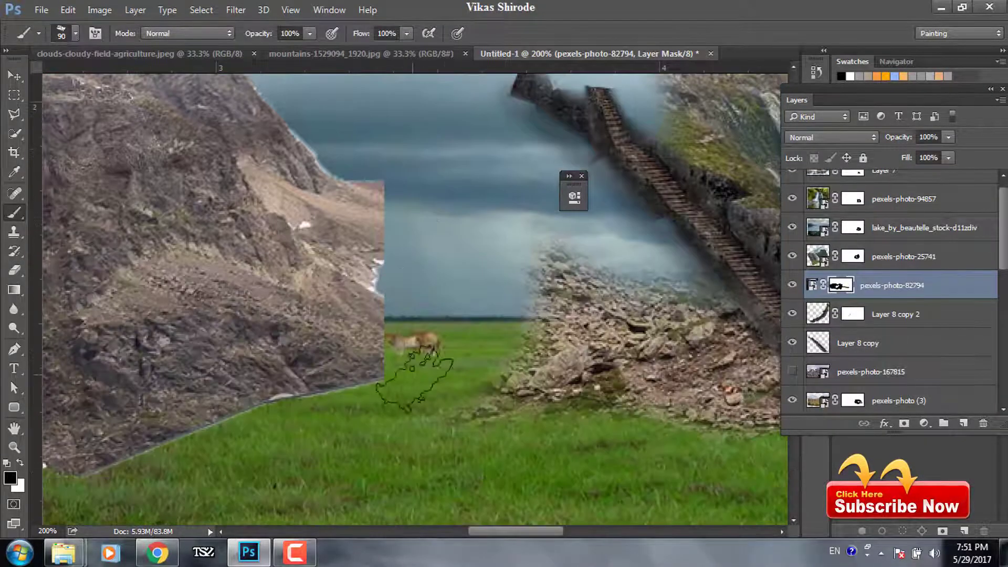
{"action": "scroll", "coordinate": [893, 289], "scroll_direction": "down", "scroll_amount": 3}
{"action": "left_click", "coordinate": [792, 358]}
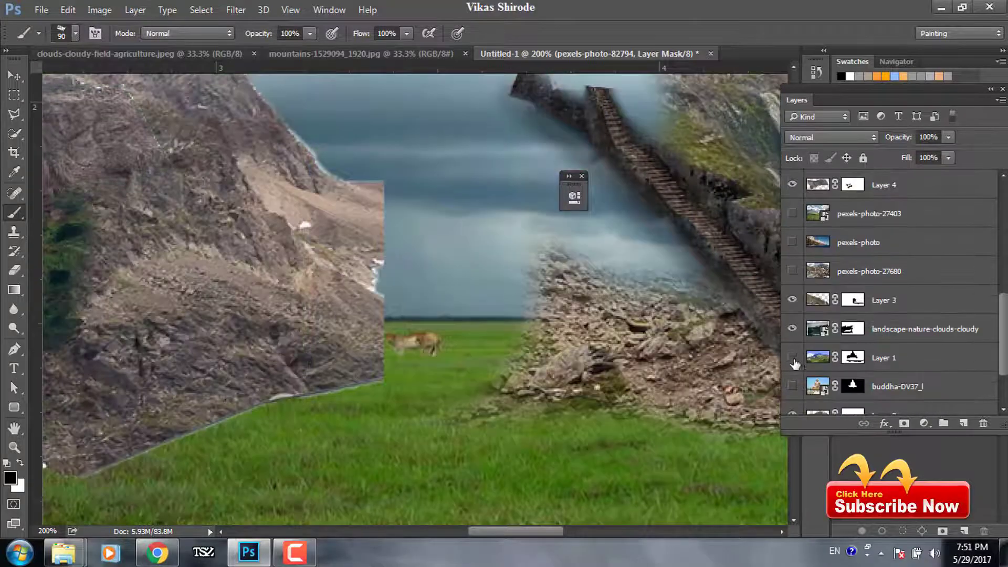
{"action": "key", "text": "ctrl+minus"}
{"action": "key", "text": "ctrl+minus"}
{"action": "key", "text": "ctrl+minus"}
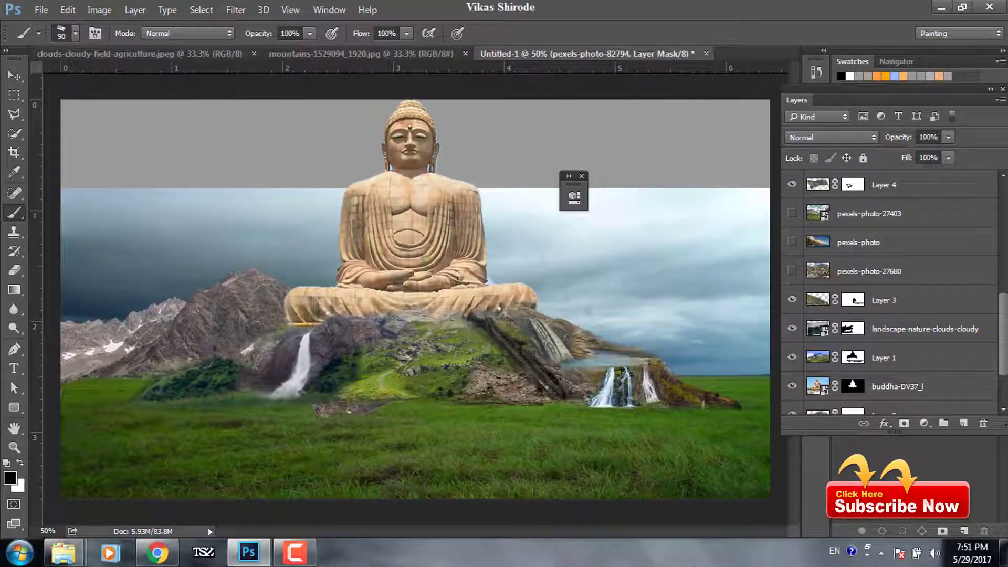
Save the composite as buddha.psd
{"action": "key", "text": "ctrl+s"}
{"action": "type", "text": "buddha"}
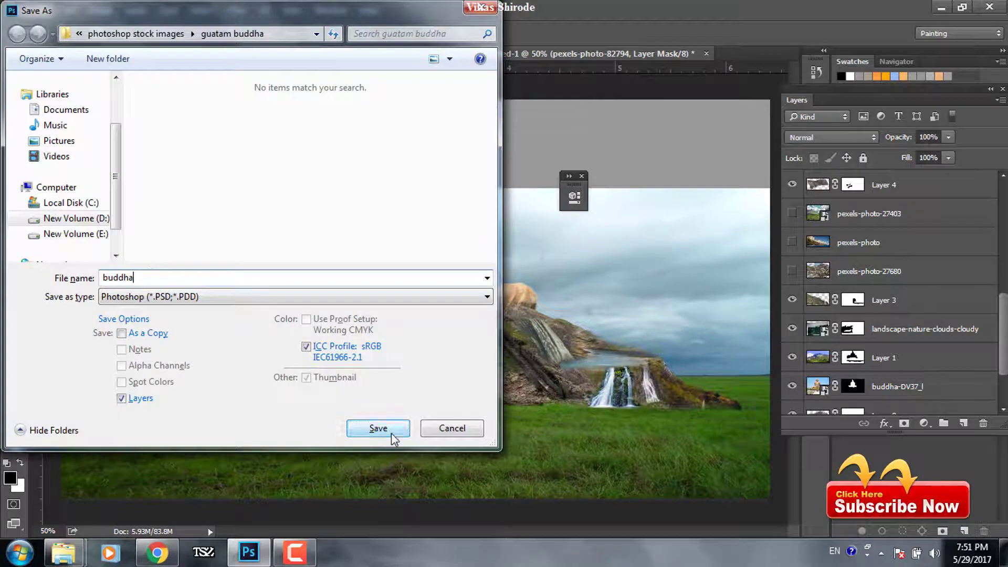
{"action": "left_click", "coordinate": [378, 428]}
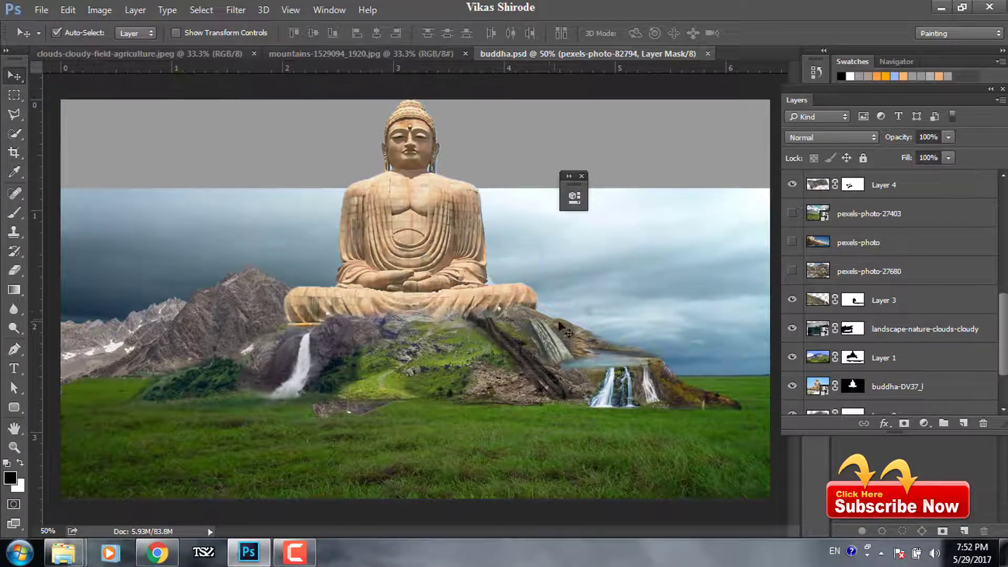
{"action": "left_click", "coordinate": [791, 245]}
Move the mountain-lake photo to the top and copy a lassoed lake area to a new layer
{"action": "left_click_drag", "start_coordinate": [866, 256], "coordinate": [866, 181]}
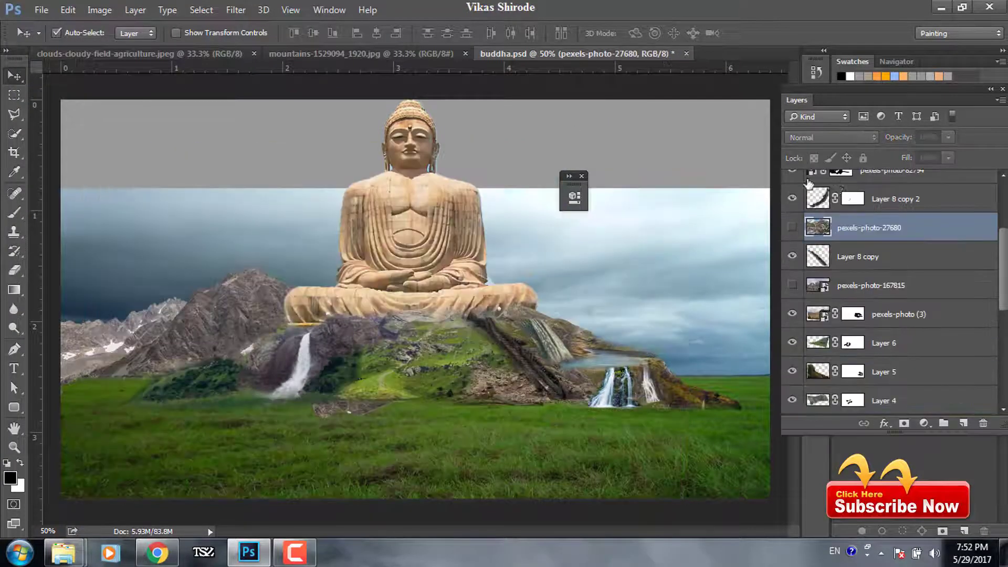
{"action": "left_click", "coordinate": [792, 184]}
{"action": "left_click", "coordinate": [15, 113]}
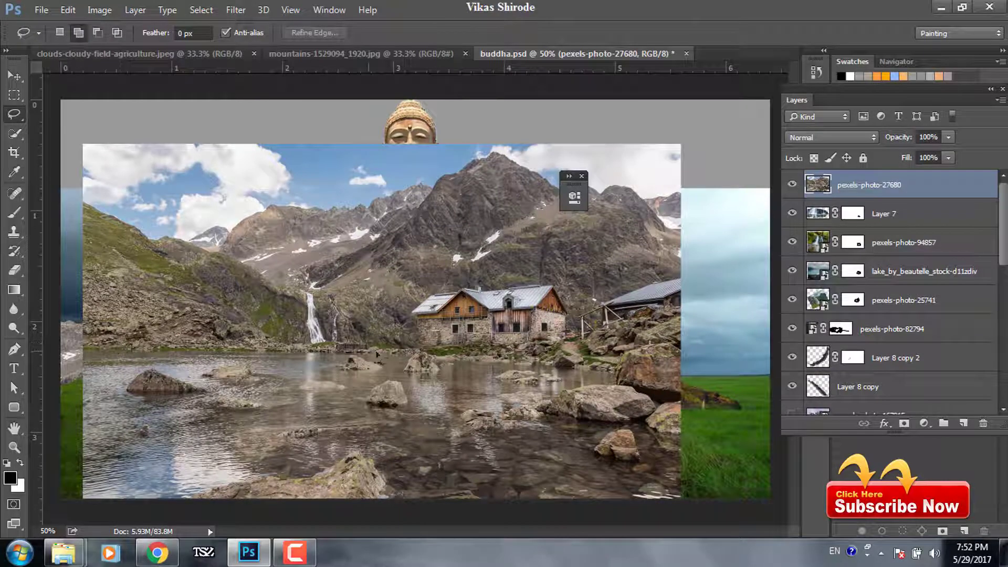
{"action": "left_click_drag", "start_coordinate": [435, 534], "coordinate": [84, 342]}
{"action": "key", "text": "ctrl+j"}
Shrink the copied lake and place it on the lower-left grass, hiding the original photo
{"action": "key", "text": "ctrl+t"}
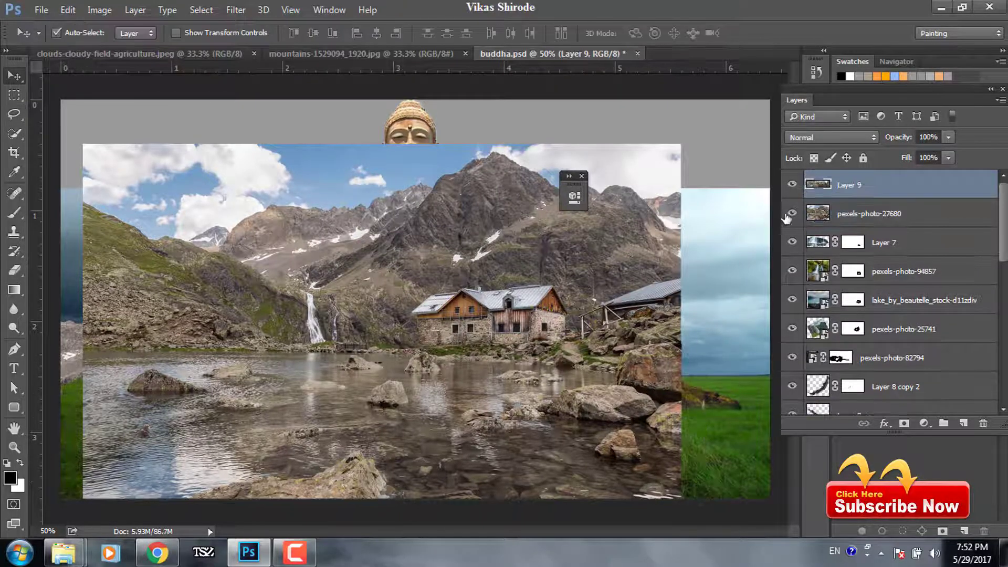
{"action": "left_click", "coordinate": [792, 213]}
{"action": "left_click_drag", "start_coordinate": [681, 498], "coordinate": [462, 441]}
{"action": "mouse_move", "coordinate": [346, 456]}
{"action": "left_mouse_down"}
{"action": "mouse_move", "coordinate": [346, 408]}
{"action": "mouse_move", "coordinate": [347, 441]}
{"action": "left_mouse_up"}
{"action": "key", "text": "Return"}
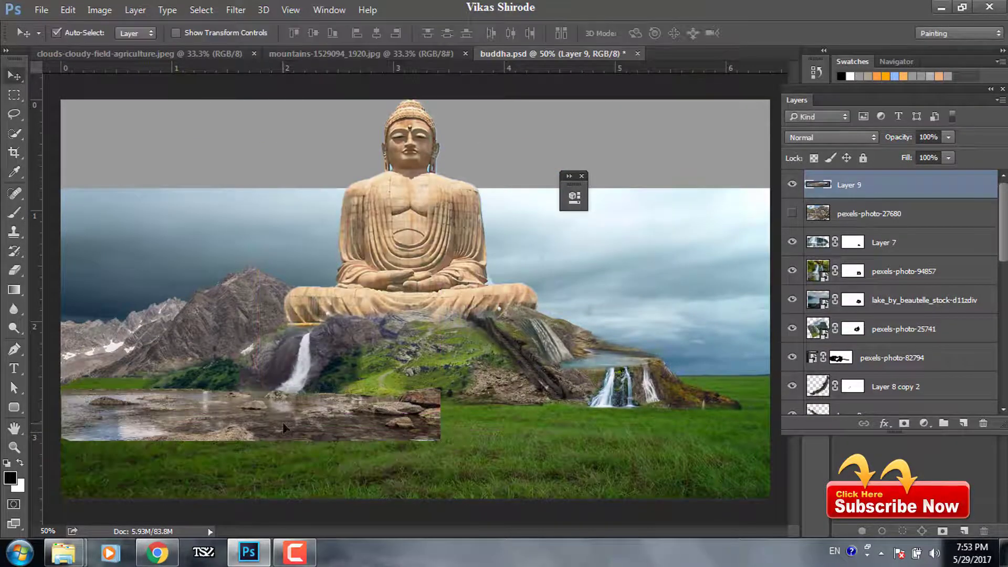
Mask the lake layer and paint out its lower and upper edges into the grass
{"action": "key", "text": "b"}
{"action": "left_click", "coordinate": [904, 423]}
{"action": "mouse_move", "coordinate": [69, 420]}
{"action": "left_mouse_down"}
{"action": "mouse_move", "coordinate": [186, 449]}
{"action": "mouse_move", "coordinate": [441, 420]}
{"action": "left_mouse_up"}
{"action": "left_click_drag", "start_coordinate": [305, 431], "coordinate": [393, 420]}
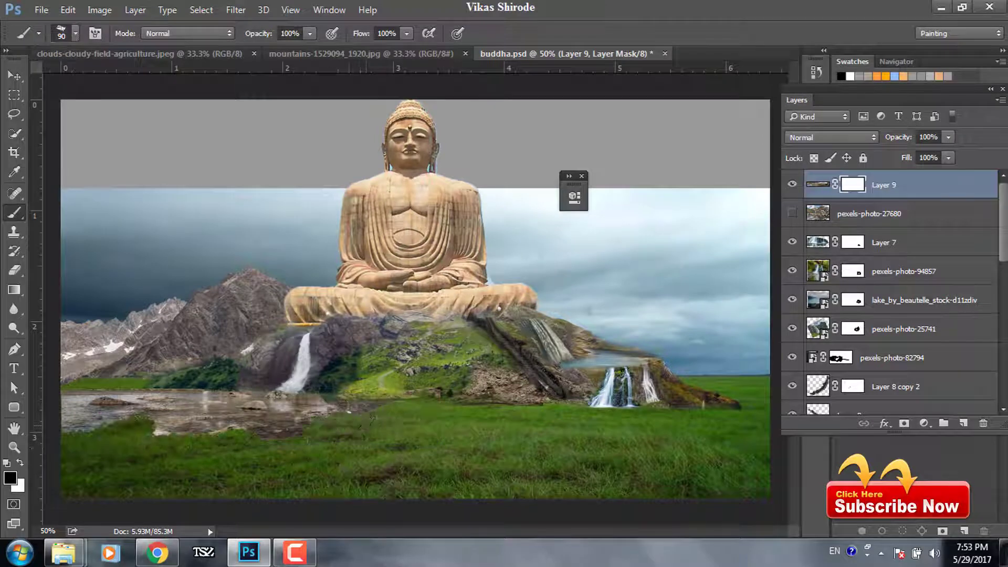
{"action": "left_click_drag", "start_coordinate": [69, 394], "coordinate": [189, 391]}
Paint out the lake edge on the Layer 8 mask and bring up the water fall folder
{"action": "left_click", "coordinate": [14, 76]}
{"action": "left_click", "coordinate": [160, 324]}
{"action": "key", "text": "b"}
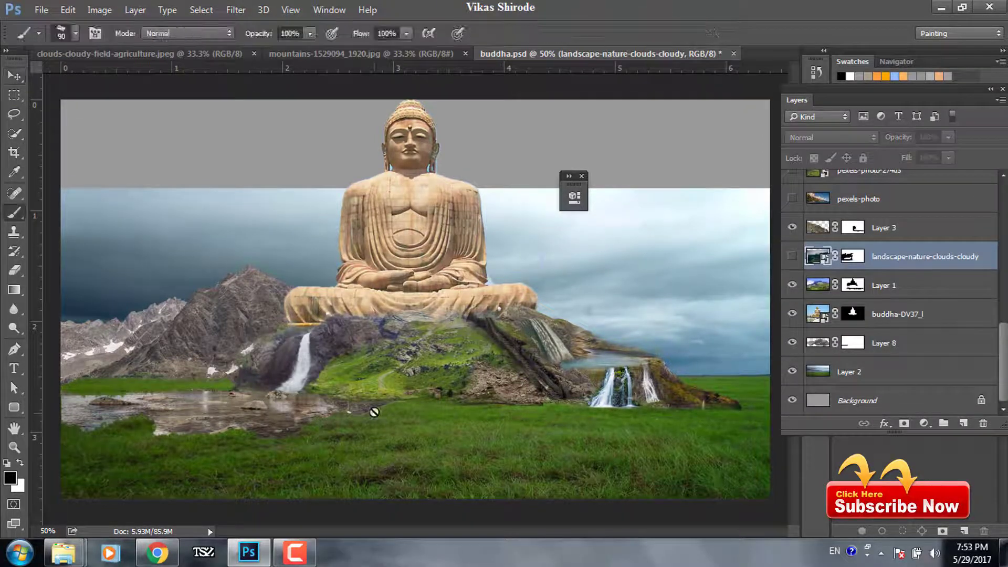
{"action": "left_click", "coordinate": [372, 411], "text": "ctrl"}
{"action": "left_click", "coordinate": [361, 418]}
{"action": "key", "text": "v"}
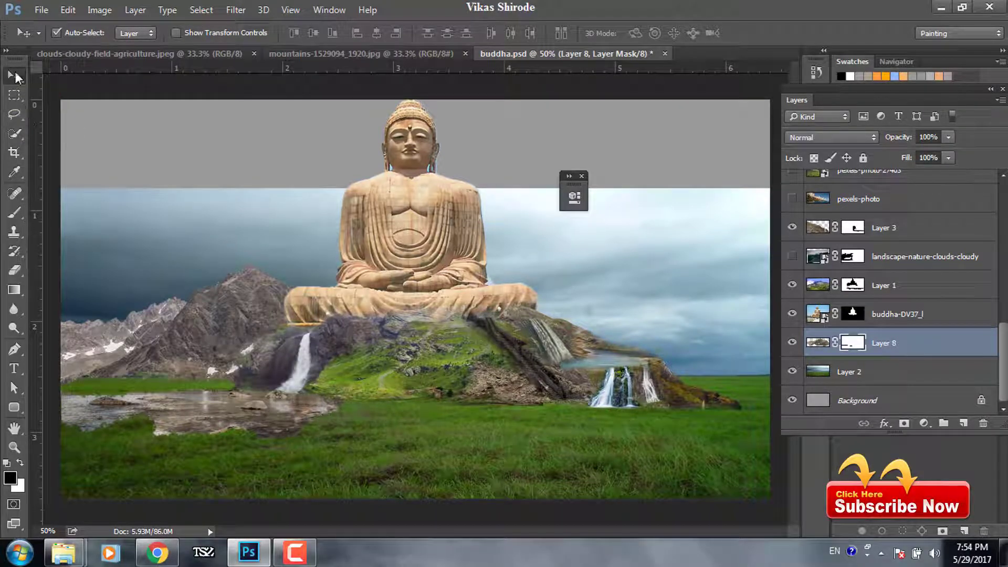
{"action": "left_click", "coordinate": [271, 481]}
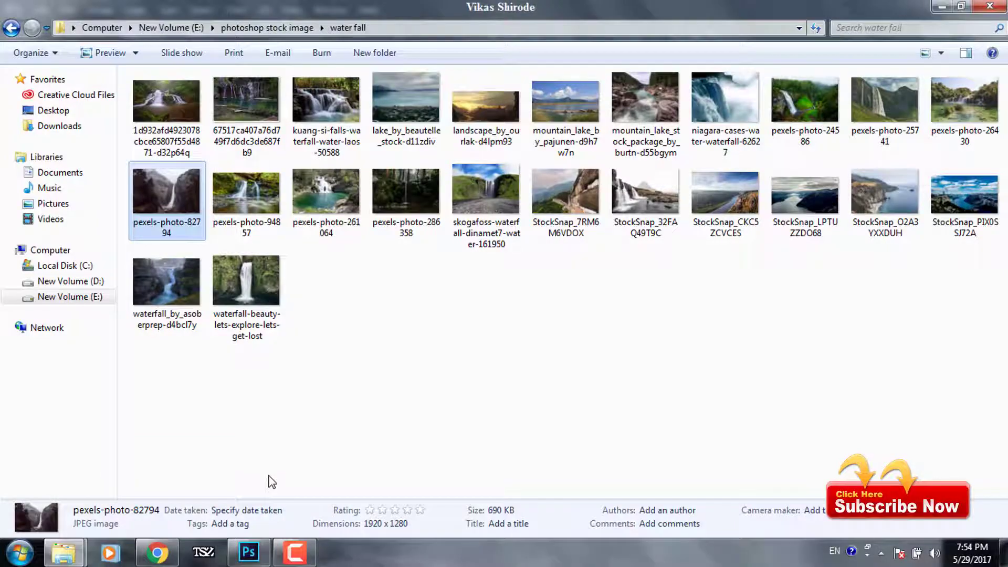
Place StockSnap_32FAQ49T9C and another landscape photo, squashing and lowering the landscape
{"action": "left_click_drag", "start_coordinate": [645, 192], "coordinate": [352, 465]}
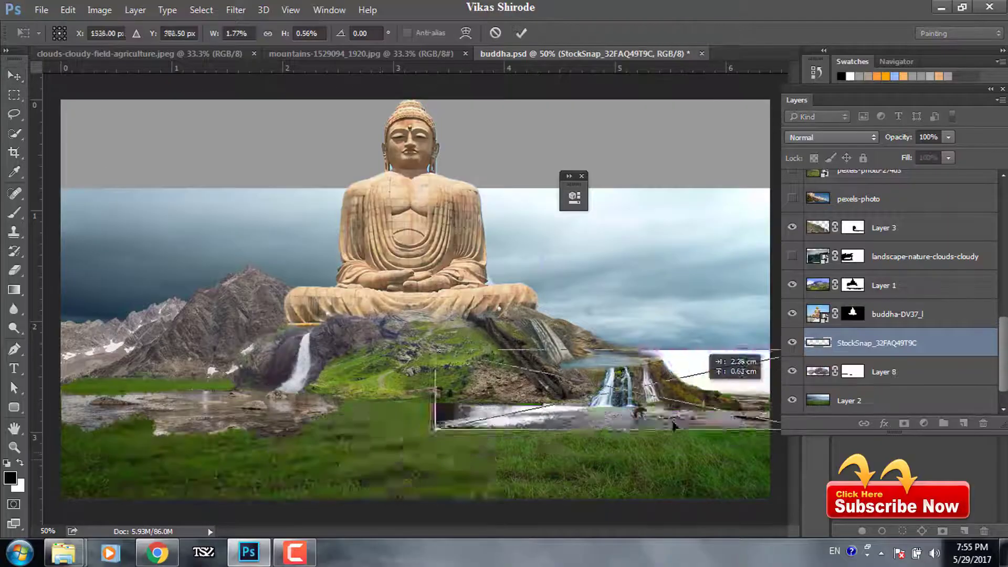
{"action": "key", "text": "Return"}
{"action": "key", "text": "alt+Tab"}
{"action": "left_click_drag", "start_coordinate": [245, 100], "coordinate": [571, 439]}
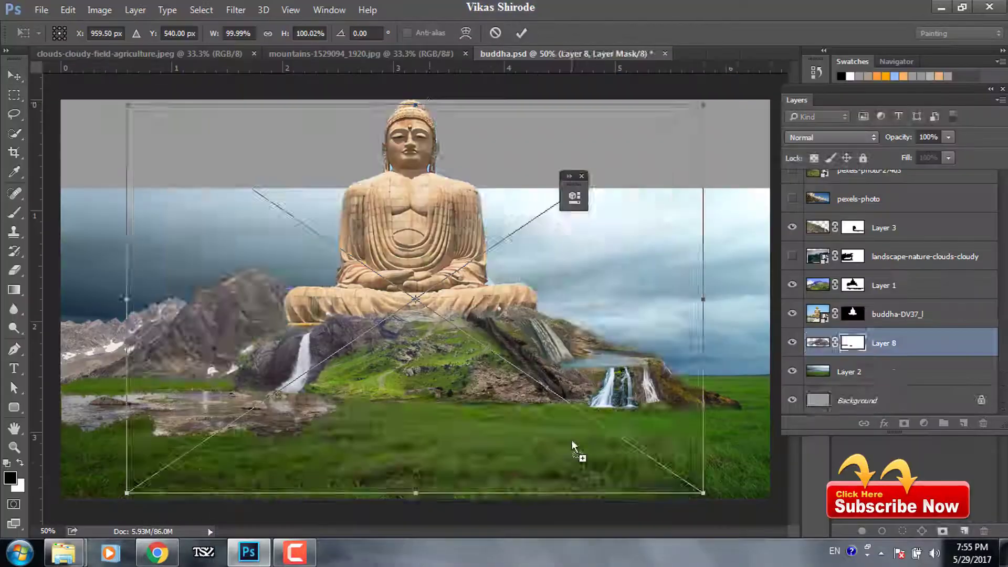
{"action": "left_click_drag", "start_coordinate": [416, 102], "coordinate": [417, 288]}
{"action": "left_click_drag", "start_coordinate": [448, 450], "coordinate": [609, 470]}
Mask the landscape layer and paint black to hide its top and right edges
{"action": "key", "text": "Return"}
{"action": "left_click", "coordinate": [903, 424]}
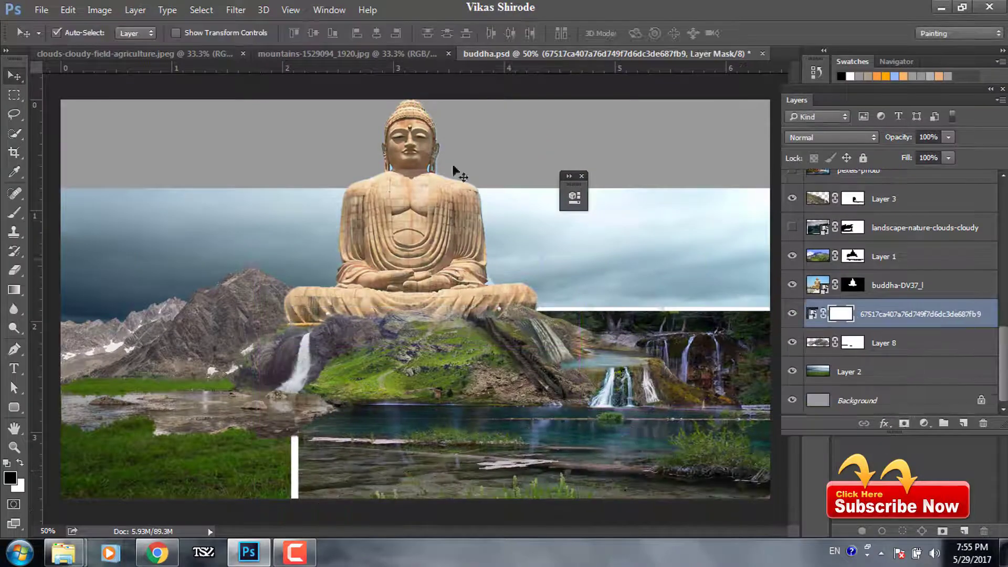
{"action": "key", "text": "b"}
{"action": "mouse_move", "coordinate": [552, 315]}
{"action": "left_mouse_down"}
{"action": "mouse_move", "coordinate": [305, 475]}
{"action": "mouse_move", "coordinate": [305, 462]}
{"action": "left_mouse_up"}
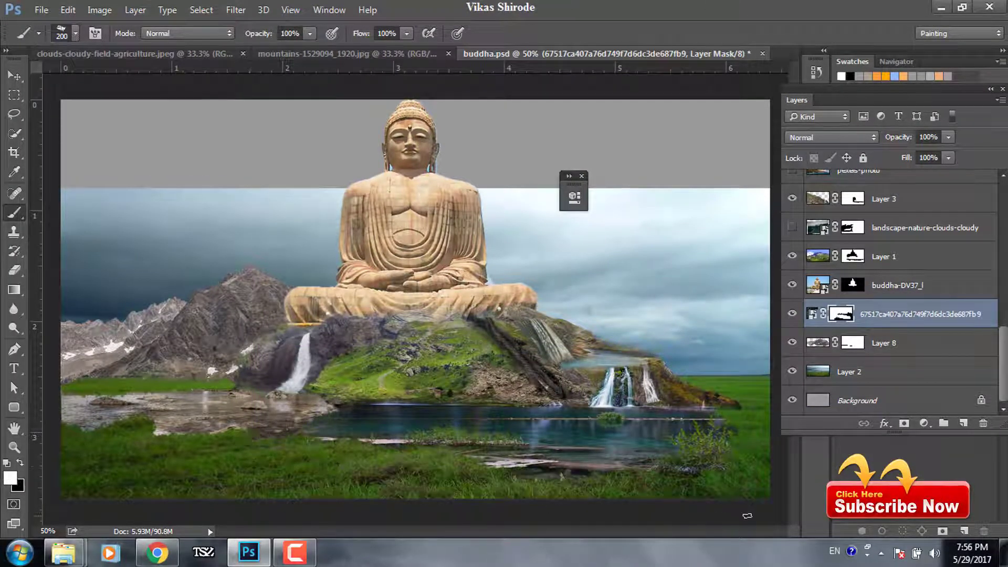
Free Transform the right-hand waterfall layer to nudge it slightly lower
{"action": "left_click", "coordinate": [12, 78]}
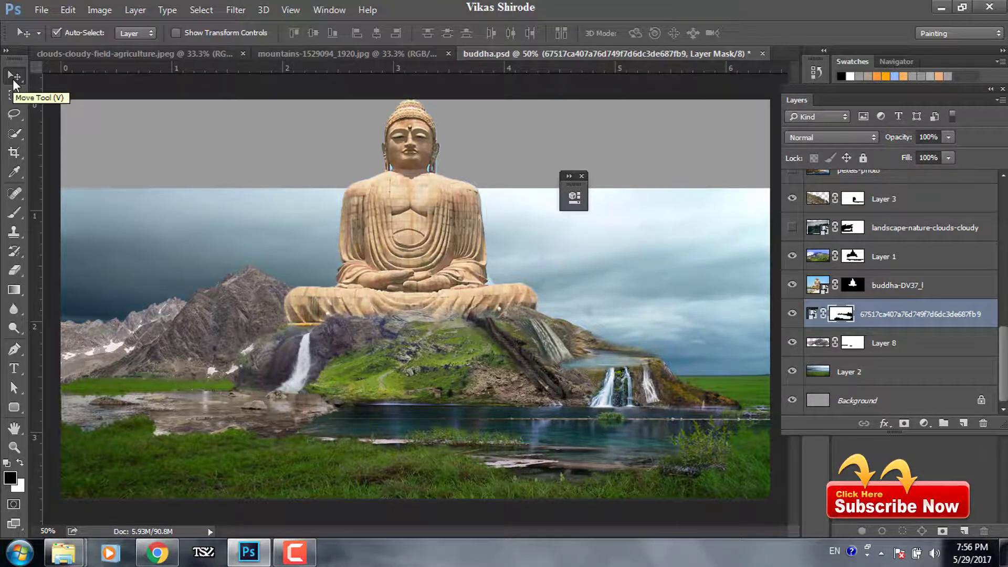
{"action": "left_click", "coordinate": [801, 185]}
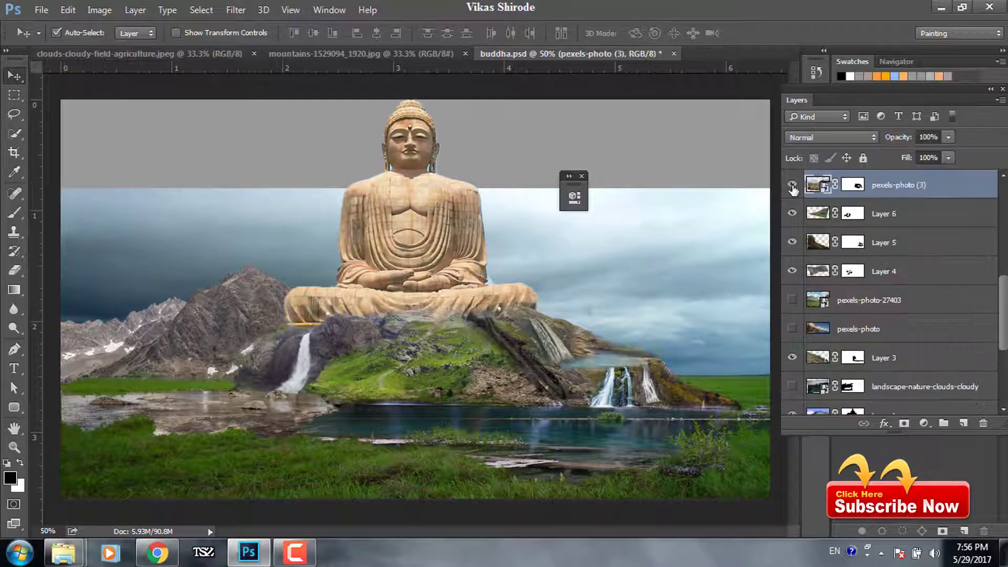
{"action": "key", "text": "ctrl+t"}
{"action": "mouse_move", "coordinate": [586, 288]}
{"action": "left_mouse_down"}
{"action": "mouse_move", "coordinate": [585, 319]}
{"action": "mouse_move", "coordinate": [635, 373]}
{"action": "left_mouse_up"}
{"action": "scroll", "coordinate": [887, 283], "scroll_direction": "up", "scroll_amount": 3}
{"action": "key", "text": "Return"}
{"action": "scroll", "coordinate": [886, 284], "scroll_direction": "down", "scroll_amount": 3}
{"action": "key", "text": "ctrl+t"}
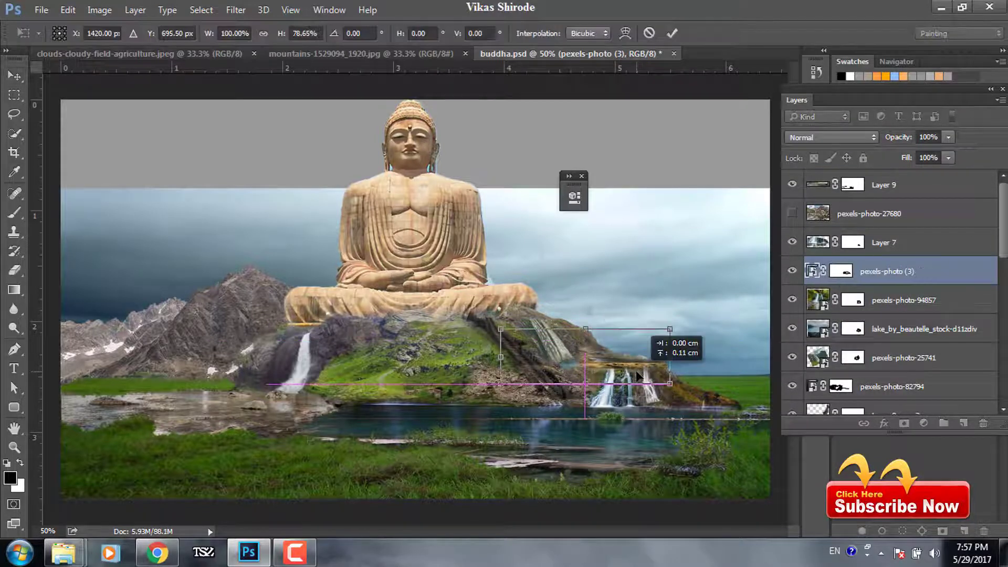
{"action": "key", "text": "Return"}
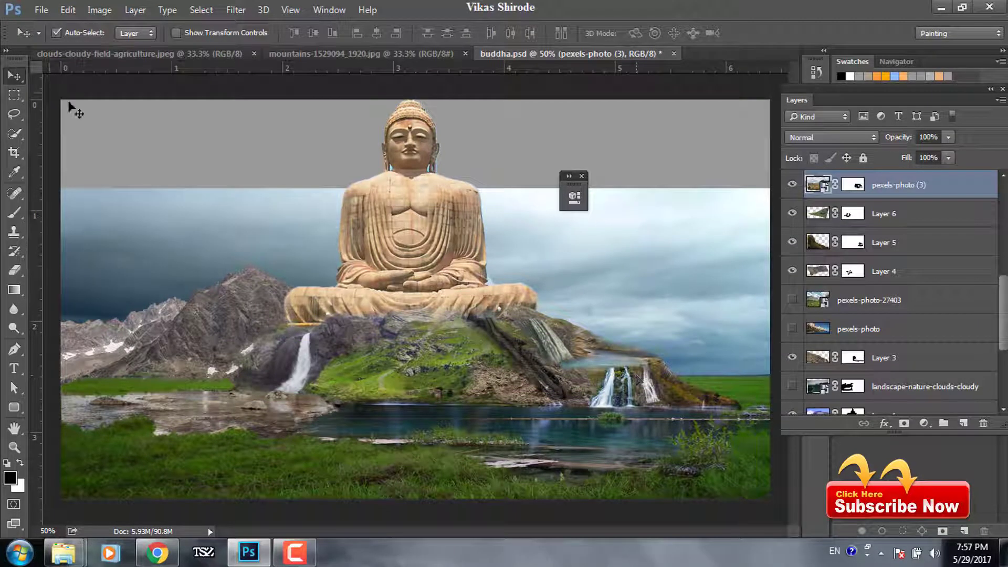
{"action": "left_click", "coordinate": [72, 105]}
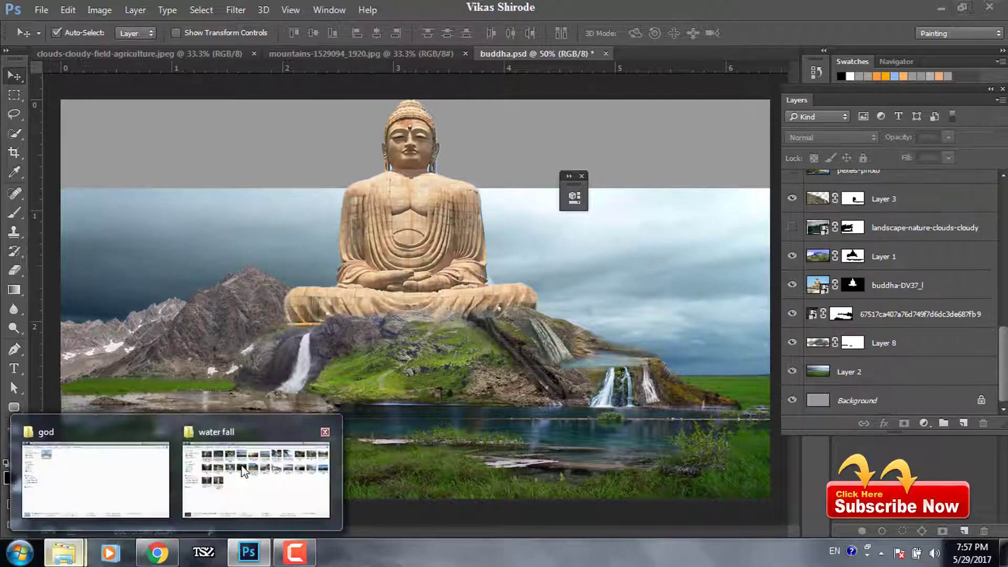
Place a waterfall photo and Quick Select its green plants, then refine the selection edge
{"action": "left_click", "coordinate": [248, 475]}
{"action": "left_click_drag", "start_coordinate": [248, 113], "coordinate": [268, 265]}
{"action": "key", "text": "Return"}
{"action": "left_click", "coordinate": [14, 133]}
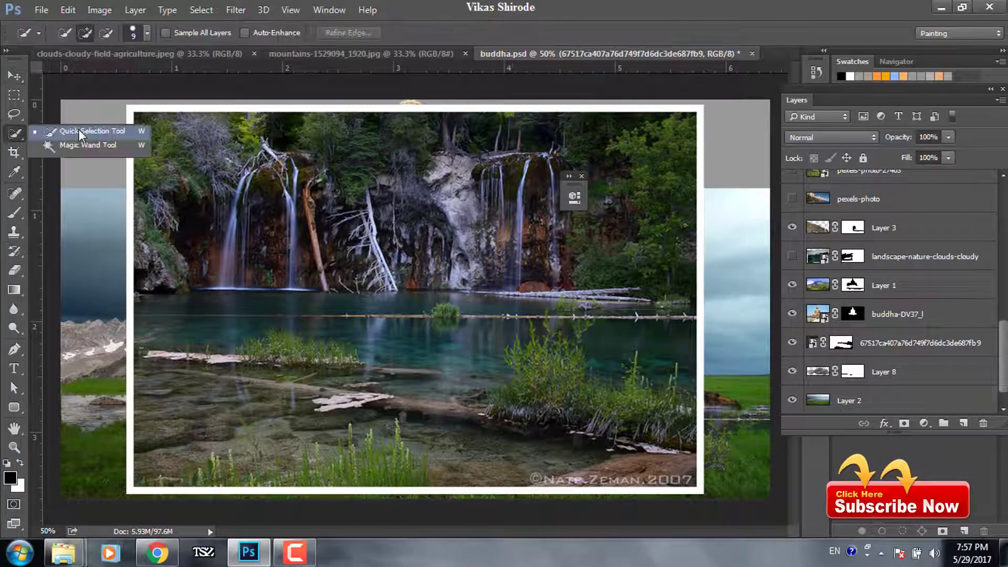
{"action": "left_click_drag", "start_coordinate": [519, 370], "coordinate": [567, 369]}
{"action": "left_click_drag", "start_coordinate": [641, 334], "coordinate": [651, 359]}
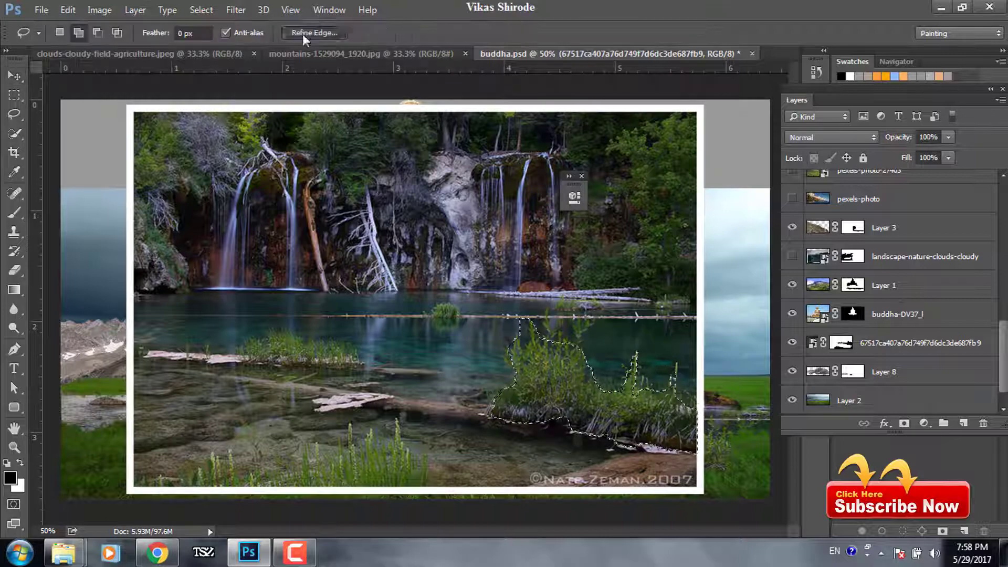
{"action": "key", "text": "ctrl+alt+r"}
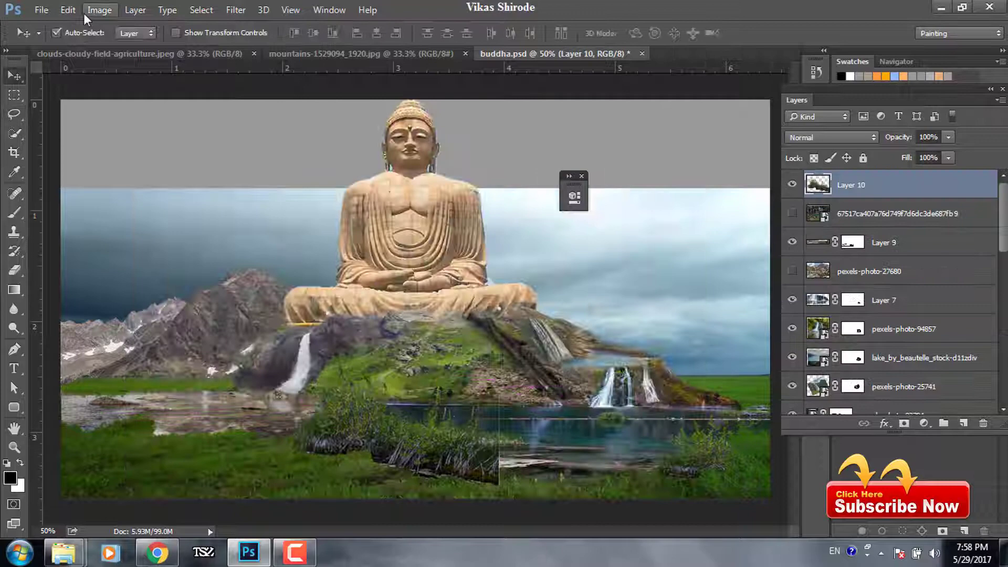
Darken the plants with a Levels black input of 18
{"action": "left_click", "coordinate": [99, 9]}
{"action": "mouse_move", "coordinate": [122, 47]}
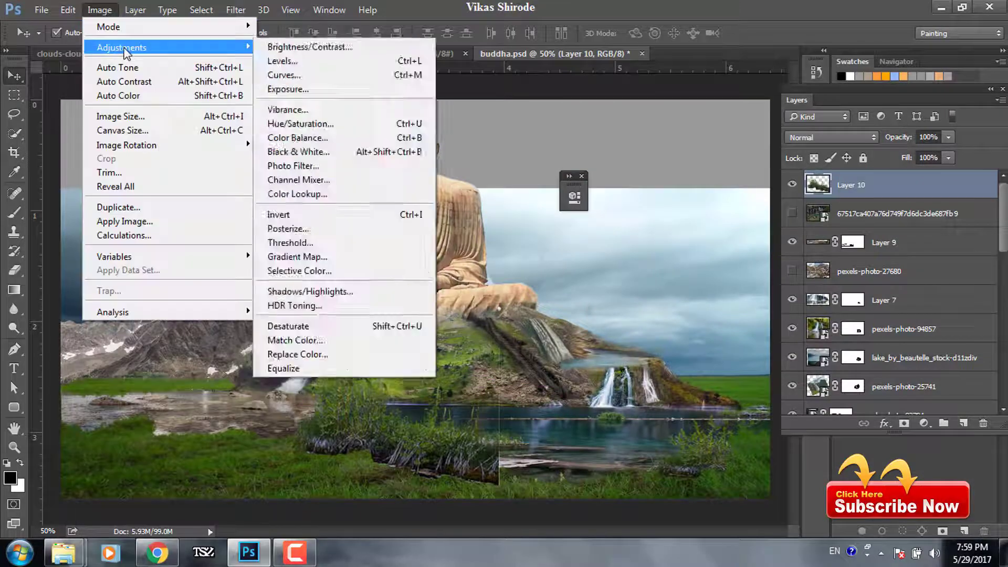
{"action": "left_click", "coordinate": [282, 61]}
{"action": "type", "text": "18"}
{"action": "key", "text": "Tab"}
{"action": "key", "text": "Return"}
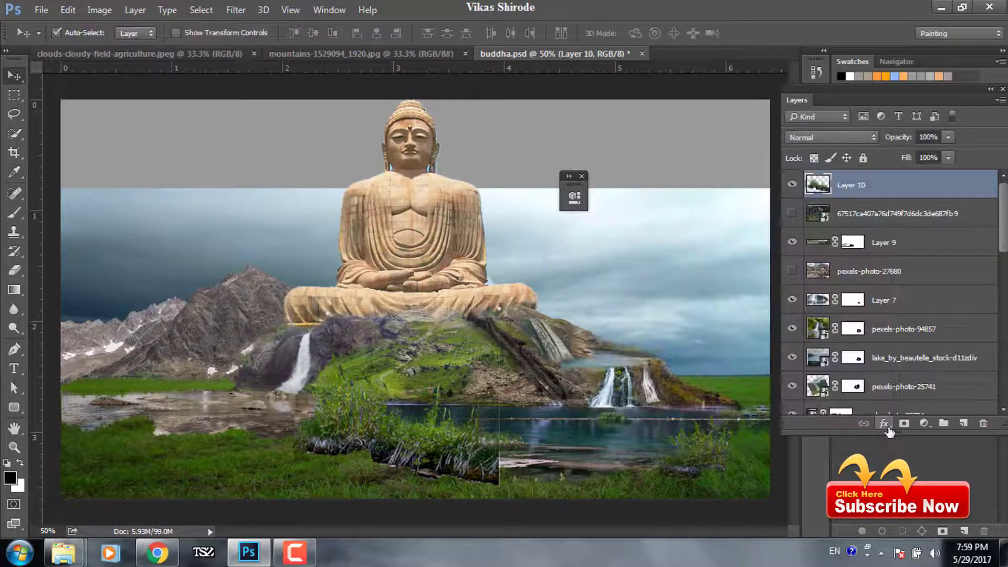
Mask the plants layer, move it onto the lakeshore, and brush its edges
{"action": "left_click", "coordinate": [904, 423]}
{"action": "left_click_drag", "start_coordinate": [362, 425], "coordinate": [315, 466]}
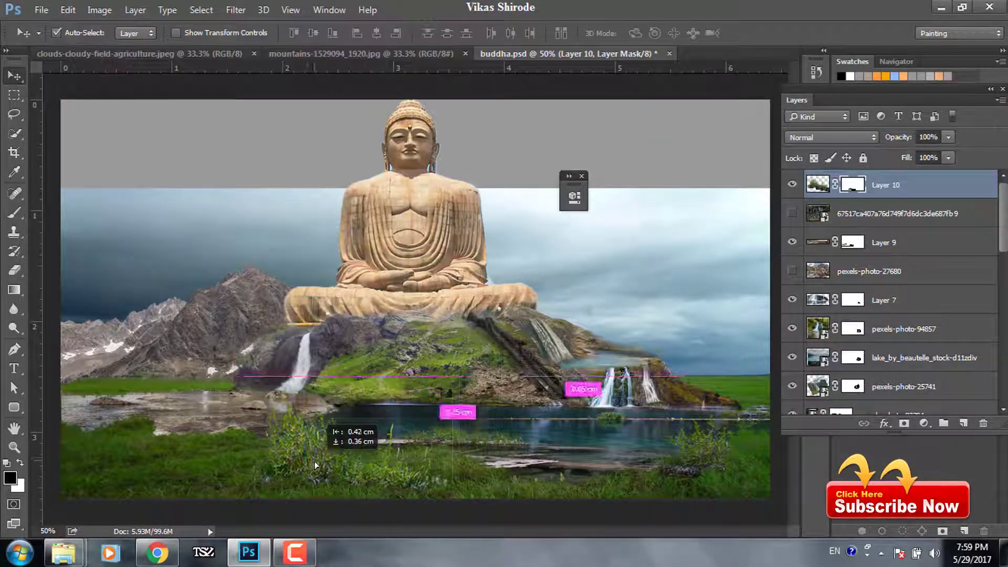
{"action": "key", "text": "b"}
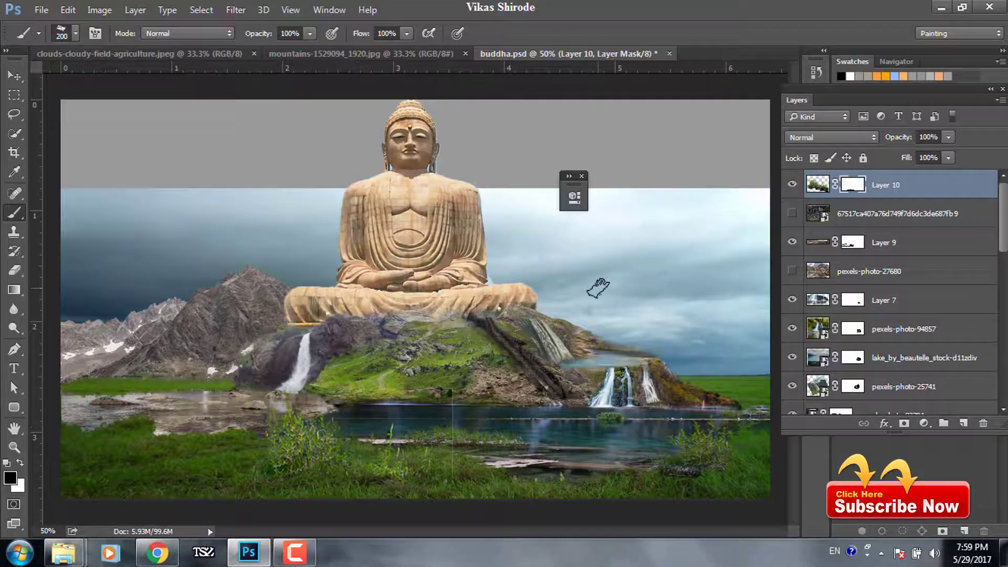
{"action": "scroll", "coordinate": [892, 288], "scroll_direction": "down", "scroll_amount": 5}
{"action": "left_click", "coordinate": [884, 372]}
Drag a gradient on Layer 2, then bring in the pexels-photo (2) sky from the sky folder
{"action": "key", "text": "g"}
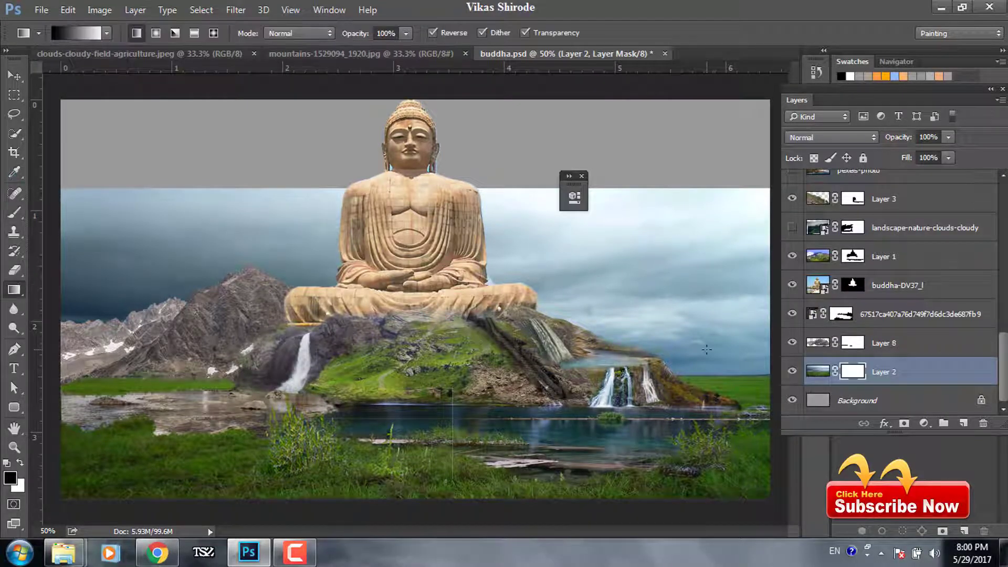
{"action": "left_click_drag", "start_coordinate": [708, 409], "coordinate": [709, 367]}
{"action": "key", "text": "v"}
{"action": "left_click", "coordinate": [63, 552]}
{"action": "double_click", "coordinate": [799, 108]}
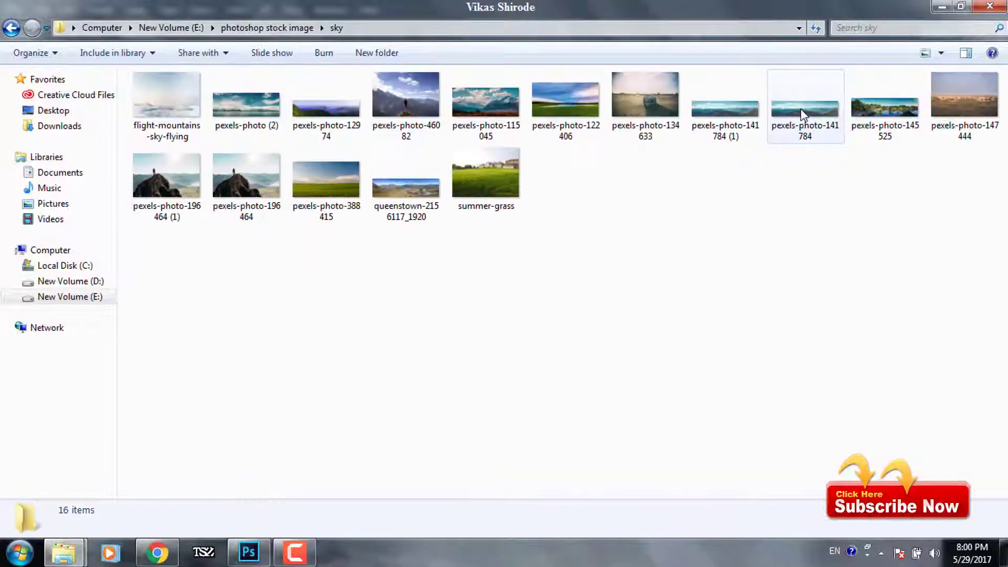
{"action": "mouse_move", "coordinate": [247, 102]}
{"action": "left_mouse_down"}
{"action": "mouse_move", "coordinate": [270, 297]}
{"action": "mouse_move", "coordinate": [257, 202]}
{"action": "left_mouse_up"}
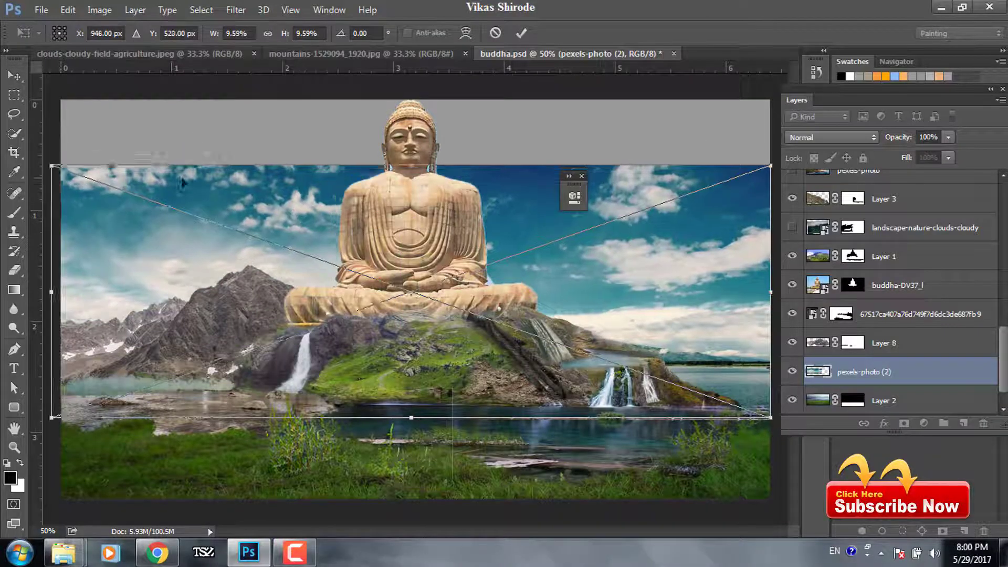
Stretch the sky across the top and mask out its lower band
{"action": "mouse_move", "coordinate": [410, 416]}
{"action": "left_mouse_down"}
{"action": "mouse_move", "coordinate": [424, 420]}
{"action": "mouse_move", "coordinate": [424, 331]}
{"action": "left_mouse_up"}
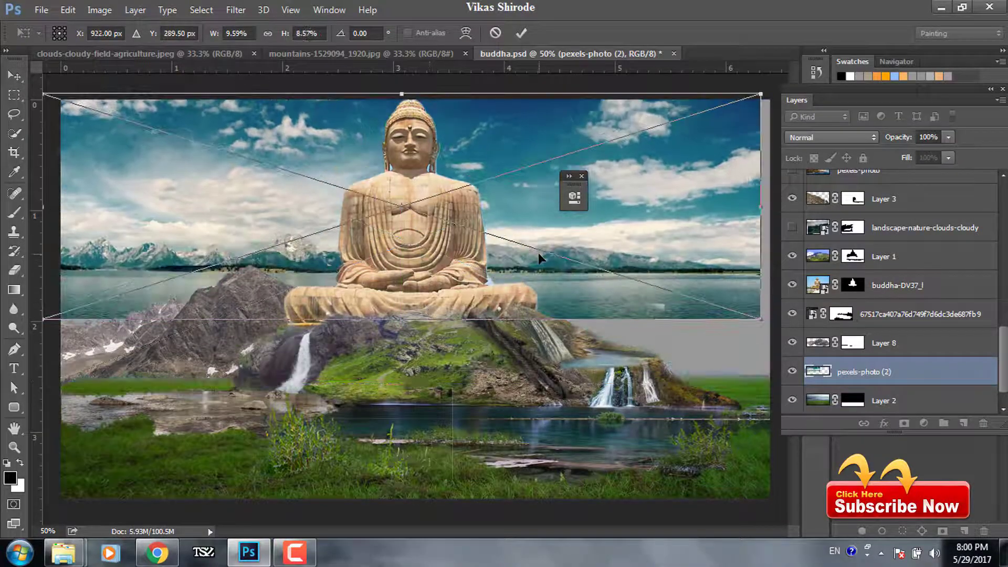
{"action": "key", "text": "Return"}
{"action": "left_click", "coordinate": [904, 423]}
{"action": "left_click", "coordinate": [14, 212]}
{"action": "left_click_drag", "start_coordinate": [68, 278], "coordinate": [761, 273]}
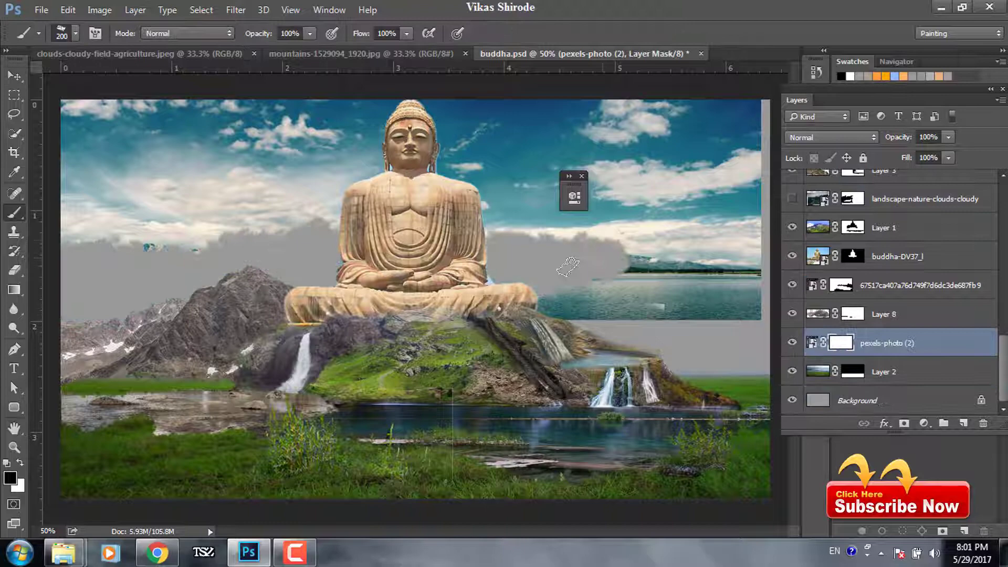
{"action": "left_click", "coordinate": [15, 75]}
Duplicate the sky, flip the copy horizontally, and move it lower
{"action": "key", "text": "ctrl+j"}
{"action": "key", "text": "ctrl+t"}
{"action": "right_click", "coordinate": [677, 181]}
{"action": "left_click", "coordinate": [731, 405]}
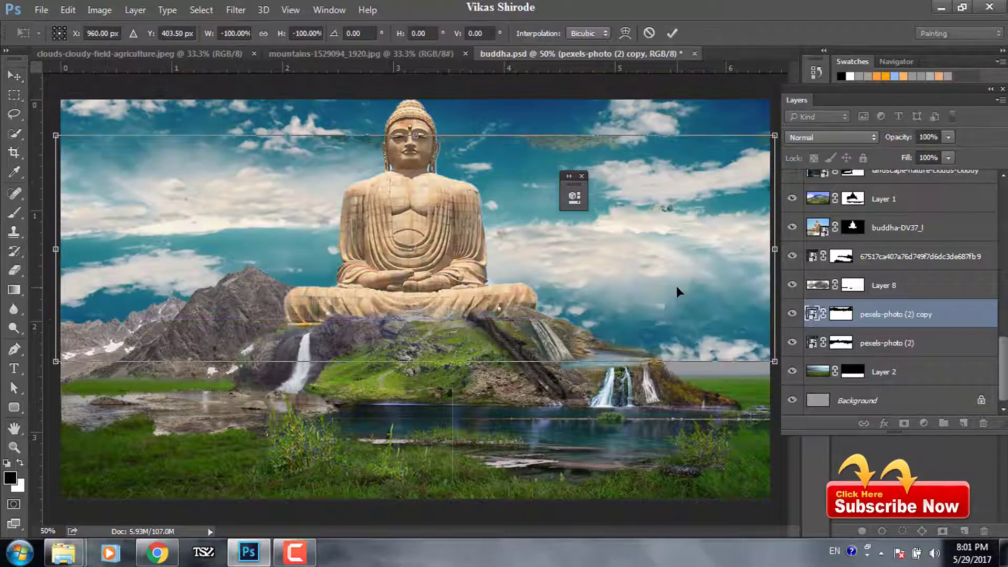
{"action": "left_click_drag", "start_coordinate": [676, 286], "coordinate": [702, 349]}
{"action": "key", "text": "Return"}
Brush the sky copy's mask with a smaller brush to soften the left horizon seam
{"action": "key", "text": "b"}
{"action": "left_click", "coordinate": [853, 314]}
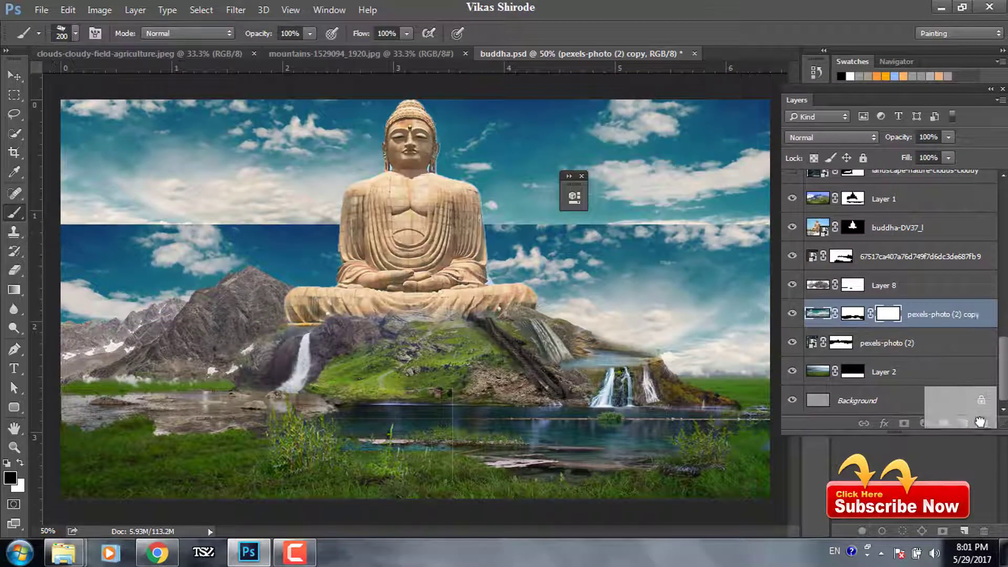
{"action": "left_click_drag", "start_coordinate": [99, 220], "coordinate": [315, 223]}
{"action": "key", "text": "ctrl+z"}
{"action": "right_click", "coordinate": [152, 275]}
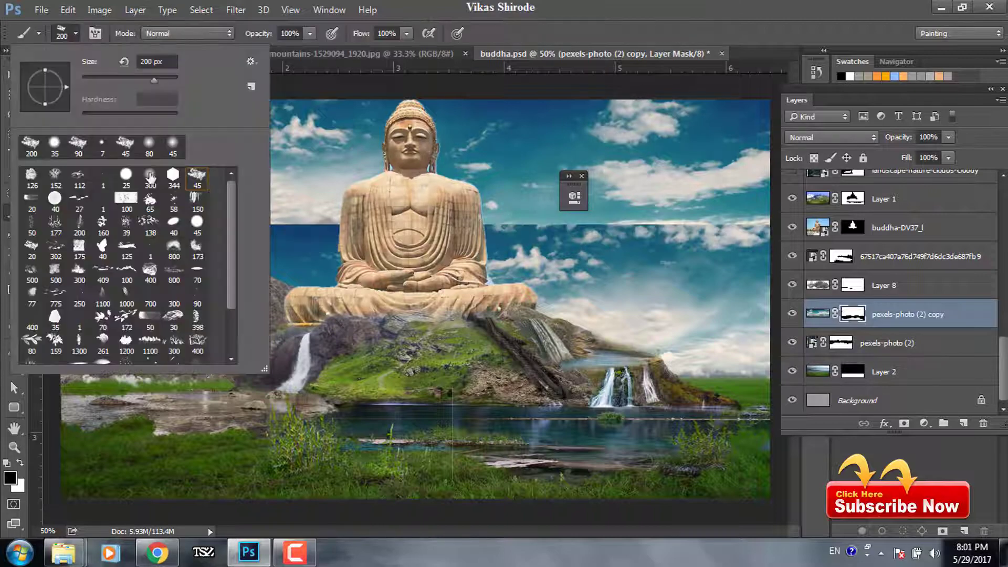
{"action": "left_click_drag", "start_coordinate": [68, 220], "coordinate": [316, 212]}
Stretch the sky copy taller and blend the remaining hard seam into the clouds
{"action": "key", "text": "ctrl+t"}
{"action": "left_click_drag", "start_coordinate": [421, 224], "coordinate": [432, 149]}
{"action": "key", "text": "Return"}
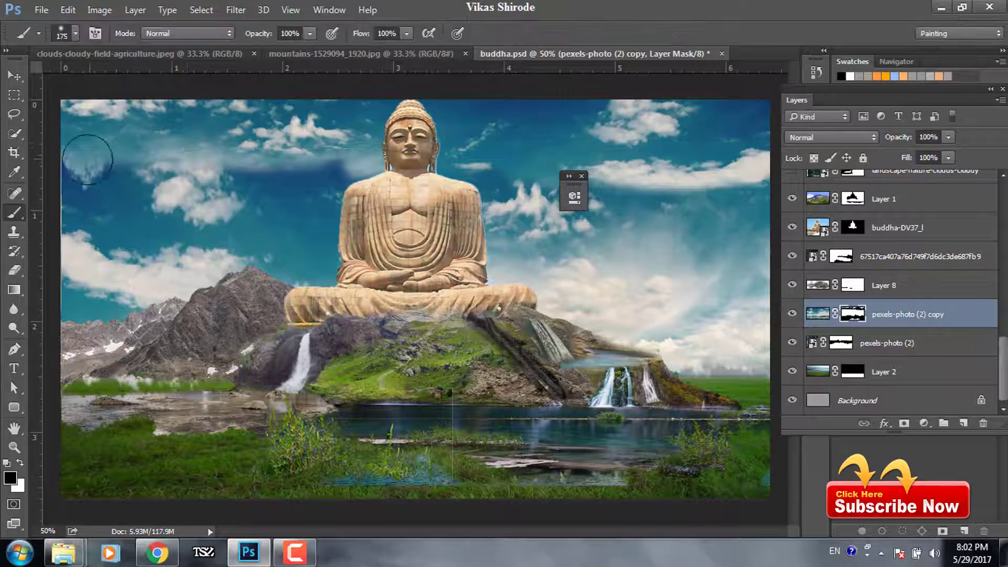
{"action": "left_click_drag", "start_coordinate": [88, 158], "coordinate": [309, 173]}
{"action": "left_click", "coordinate": [15, 75]}
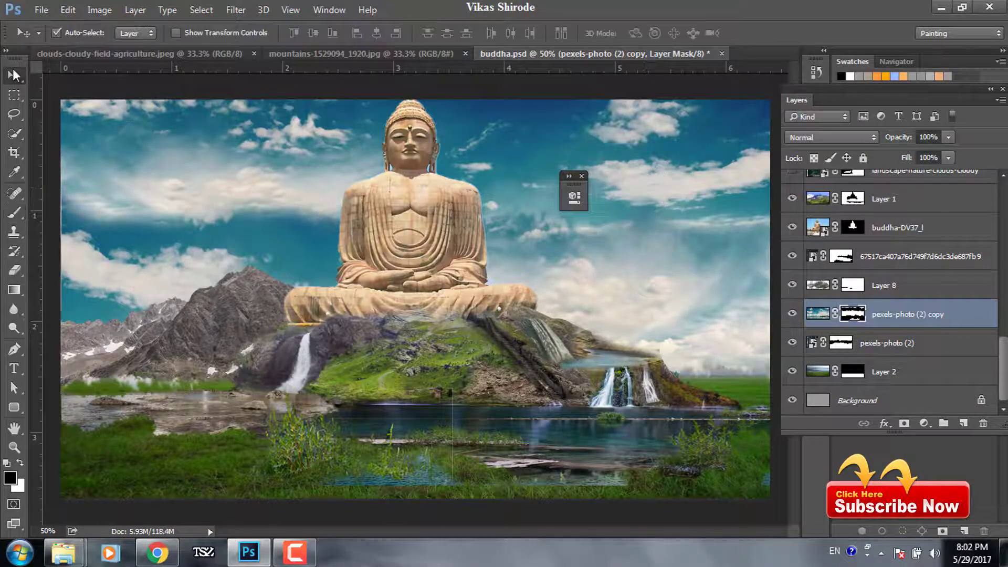
{"action": "left_click", "coordinate": [297, 559]}
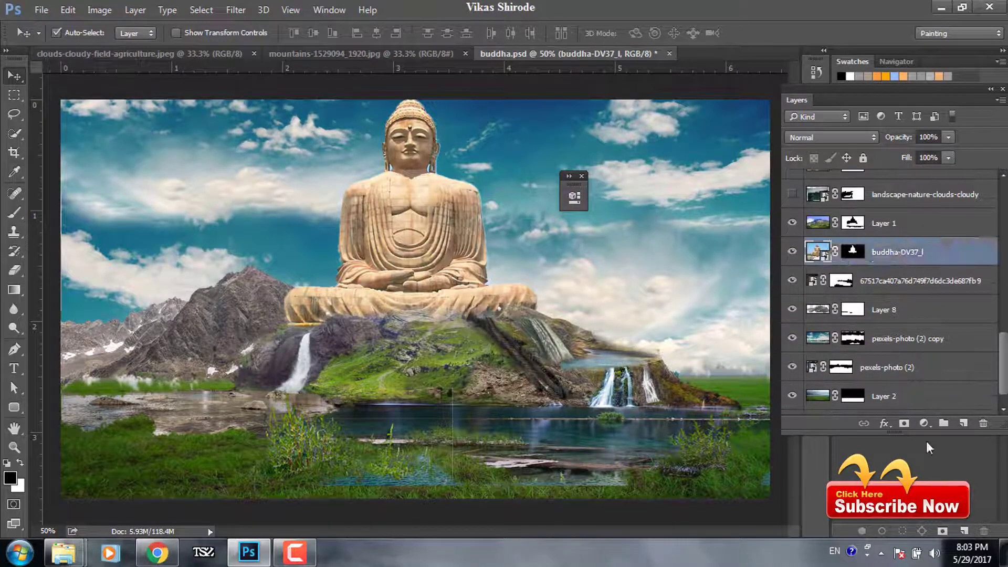
Add a Hue/Saturation layer clipped to the Buddha with lowered saturation and adjusted lightness
{"action": "left_click", "coordinate": [924, 423]}
{"action": "left_click", "coordinate": [866, 250]}
{"action": "left_click_drag", "start_coordinate": [472, 319], "coordinate": [419, 319]}
{"action": "left_click", "coordinate": [445, 438]}
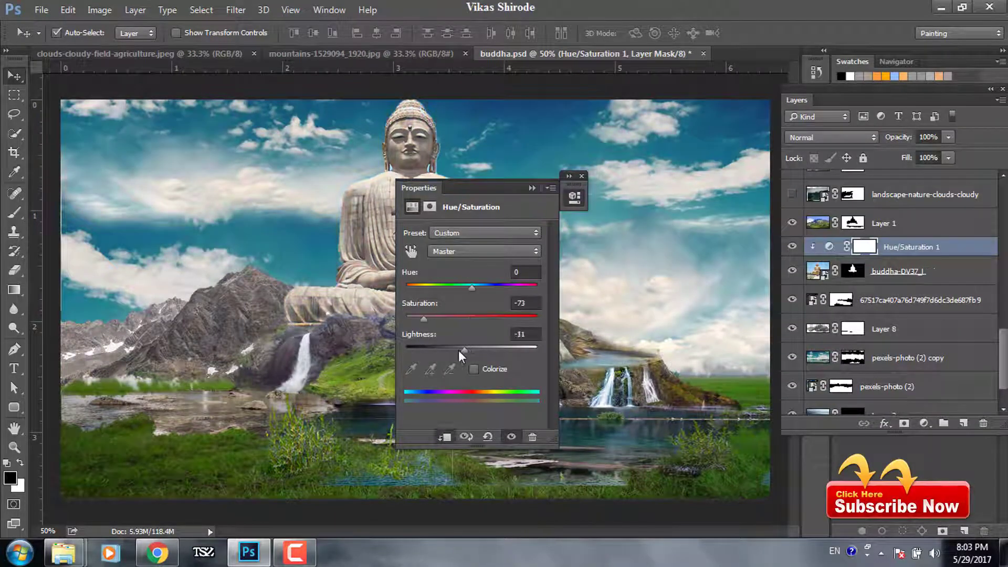
{"action": "left_click_drag", "start_coordinate": [471, 349], "coordinate": [473, 349]}
{"action": "left_click_drag", "start_coordinate": [425, 319], "coordinate": [424, 318]}
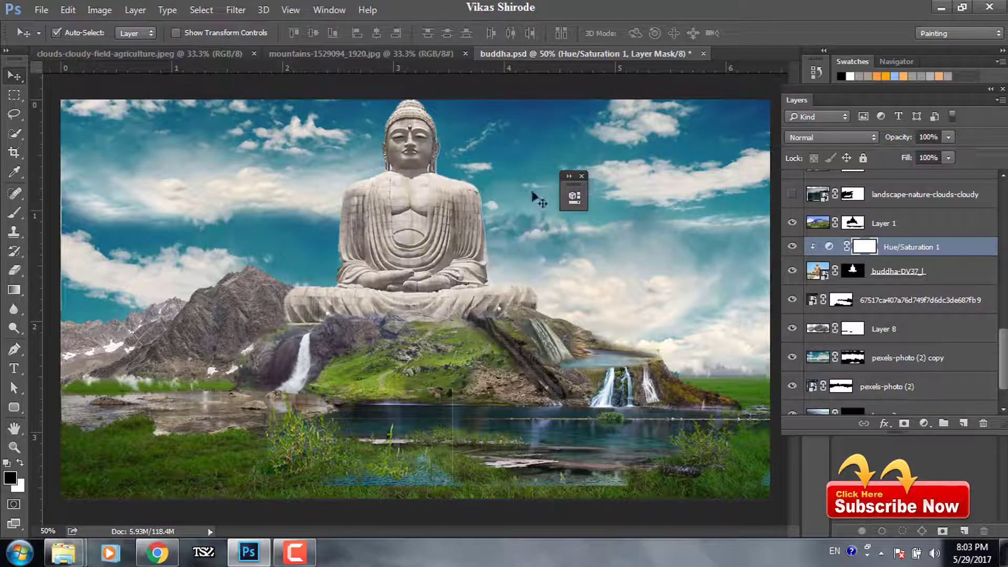
Add a Curves adjustment that darkens the Buddha's tones
{"action": "left_click", "coordinate": [924, 423]}
{"action": "left_click", "coordinate": [867, 210]}
{"action": "left_click_drag", "start_coordinate": [613, 364], "coordinate": [630, 362]}
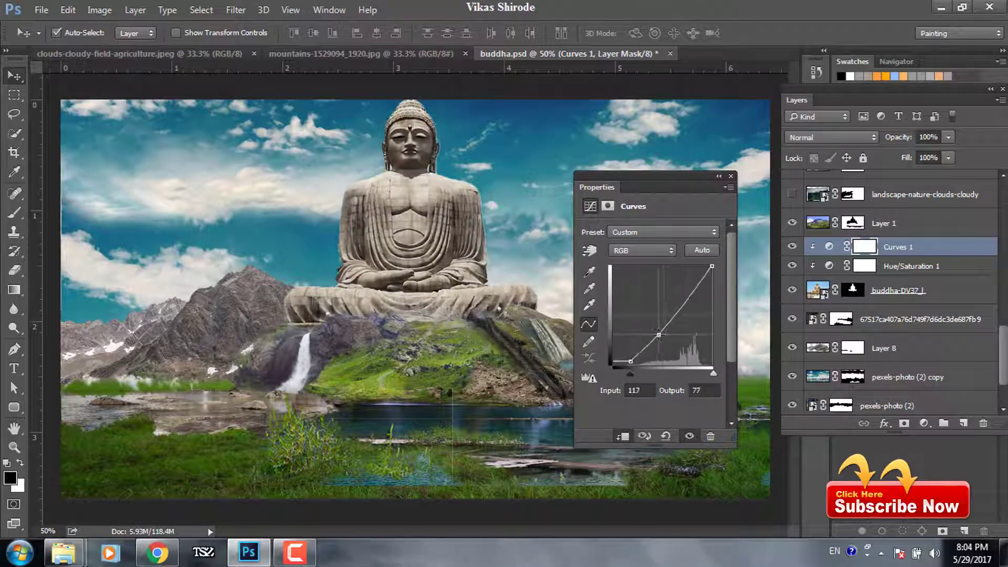
Add a clipped Monochrome Channel Mixer that turns the Buddha dark grey stone
{"action": "left_click", "coordinate": [719, 175]}
{"action": "left_click", "coordinate": [924, 423]}
{"action": "left_click", "coordinate": [856, 308]}
{"action": "left_click", "coordinate": [592, 303]}
{"action": "key", "text": "ctrl+alt+g"}
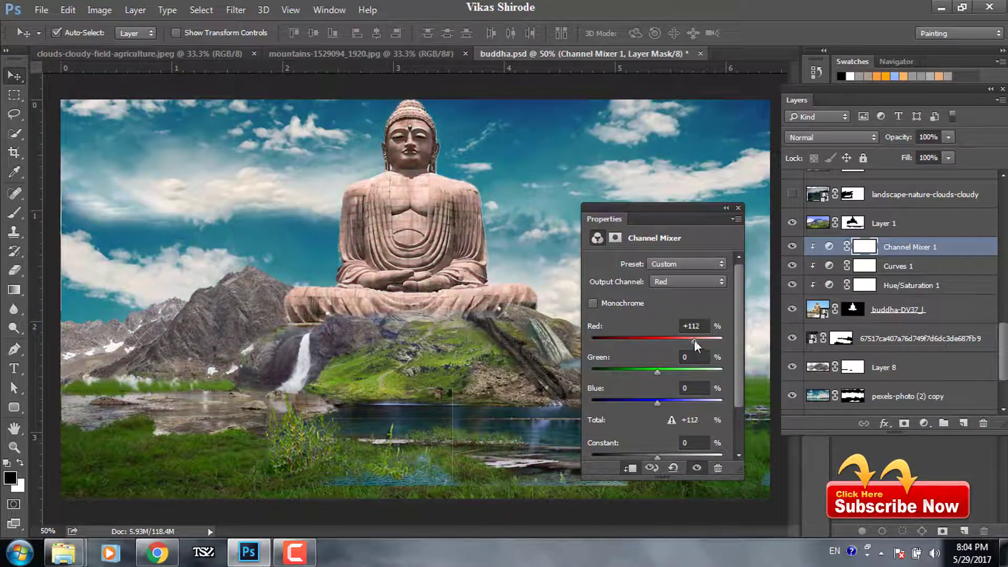
{"action": "left_click_drag", "start_coordinate": [672, 372], "coordinate": [670, 339]}
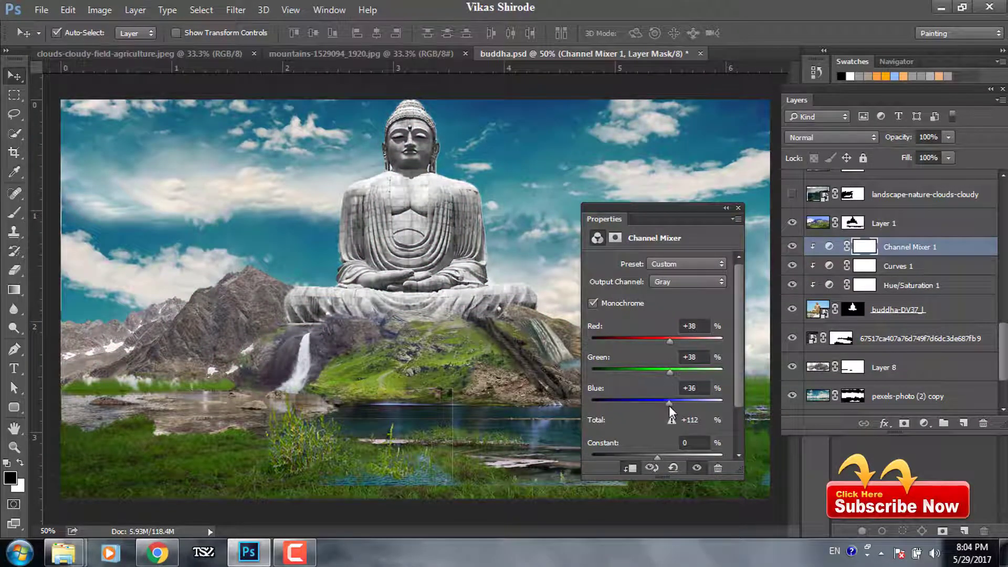
{"action": "left_click_drag", "start_coordinate": [652, 373], "coordinate": [738, 372]}
{"action": "left_click_drag", "start_coordinate": [647, 403], "coordinate": [650, 404]}
Group the Buddha layer together with its adjustment layers
{"action": "left_click", "coordinate": [726, 208]}
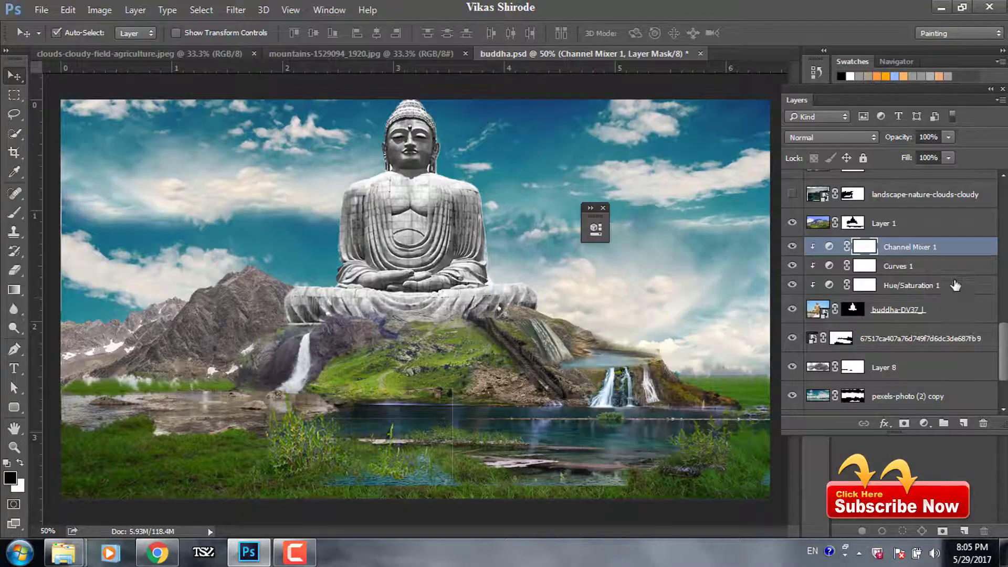
{"action": "left_click", "coordinate": [939, 311], "text": "shift"}
{"action": "key", "text": "ctrl+g"}
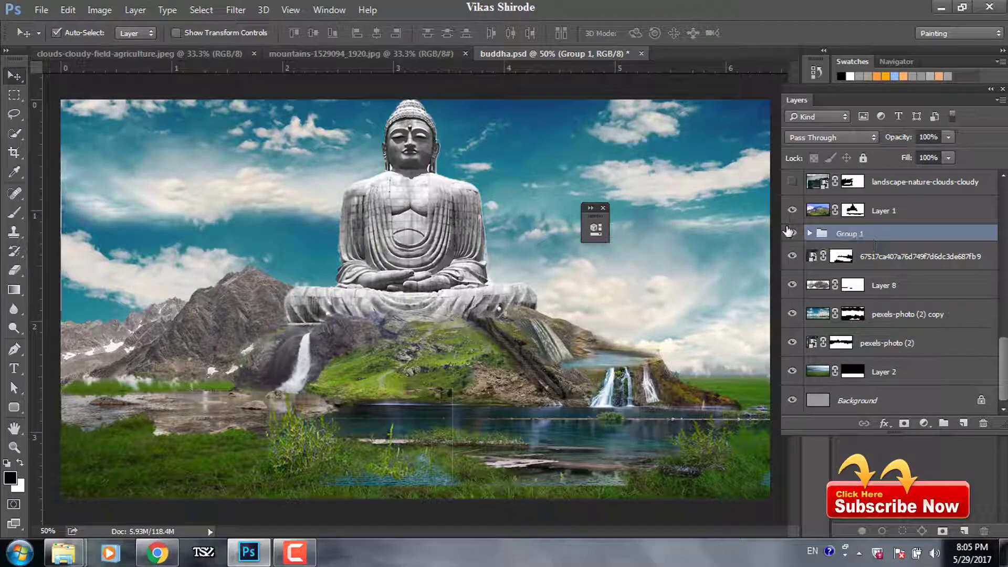
Add Channel Mixer and Hue/Saturation adjustments above the rock landscape layer and brush its mask
{"action": "left_click", "coordinate": [795, 258]}
{"action": "left_click", "coordinate": [924, 423]}
{"action": "left_click", "coordinate": [871, 308]}
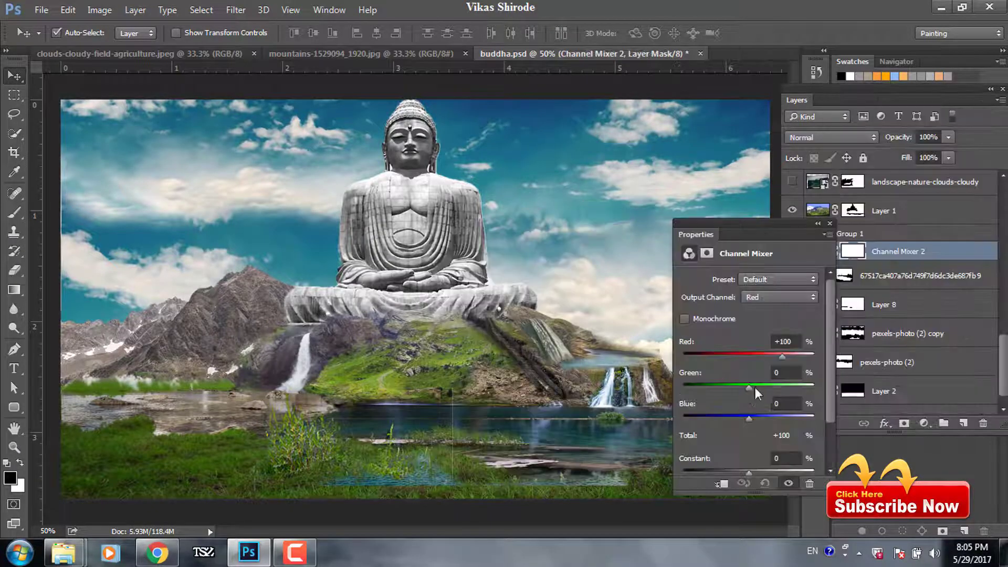
{"action": "left_click", "coordinate": [924, 423]}
{"action": "left_click", "coordinate": [940, 286]}
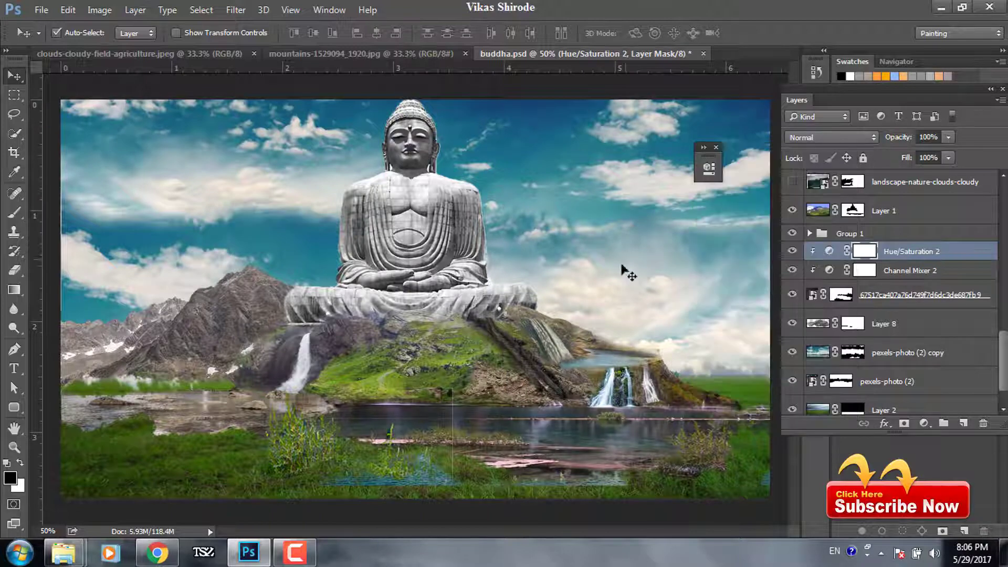
{"action": "left_click", "coordinate": [853, 204]}
{"action": "key", "text": "b"}
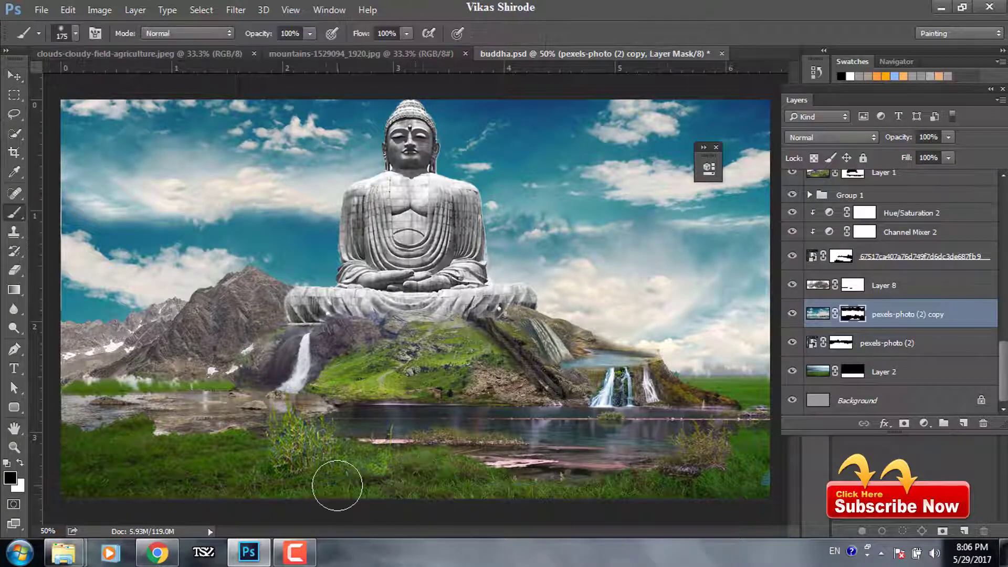
{"action": "left_click", "coordinate": [17, 77]}
Clip a Hue/Saturation layer to Layer 8 with lower saturation and higher lightness
{"action": "left_click", "coordinate": [892, 285]}
{"action": "left_click", "coordinate": [924, 423]}
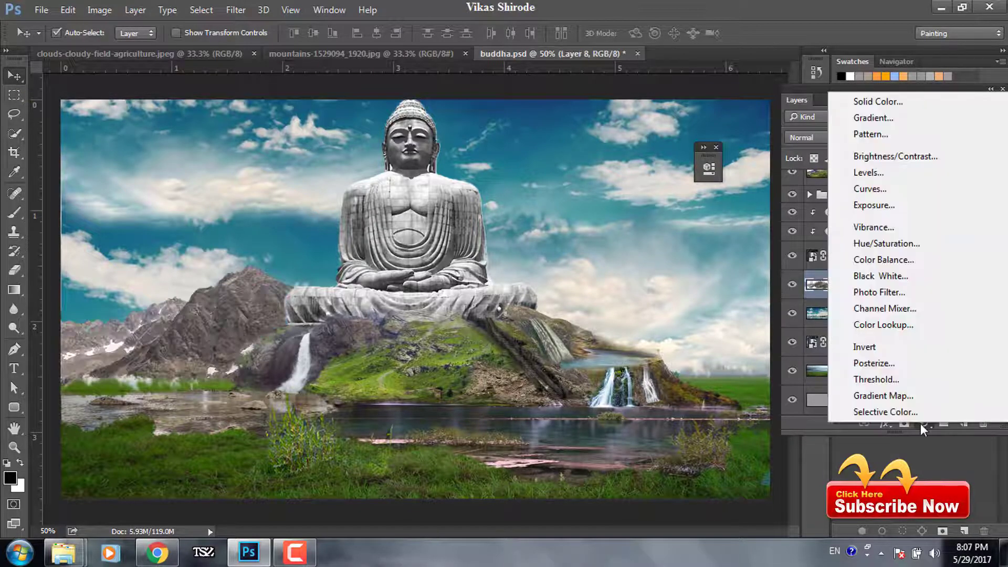
{"action": "left_click", "coordinate": [889, 227]}
{"action": "left_click_drag", "start_coordinate": [606, 287], "coordinate": [558, 291]}
{"action": "left_click_drag", "start_coordinate": [606, 321], "coordinate": [613, 318]}
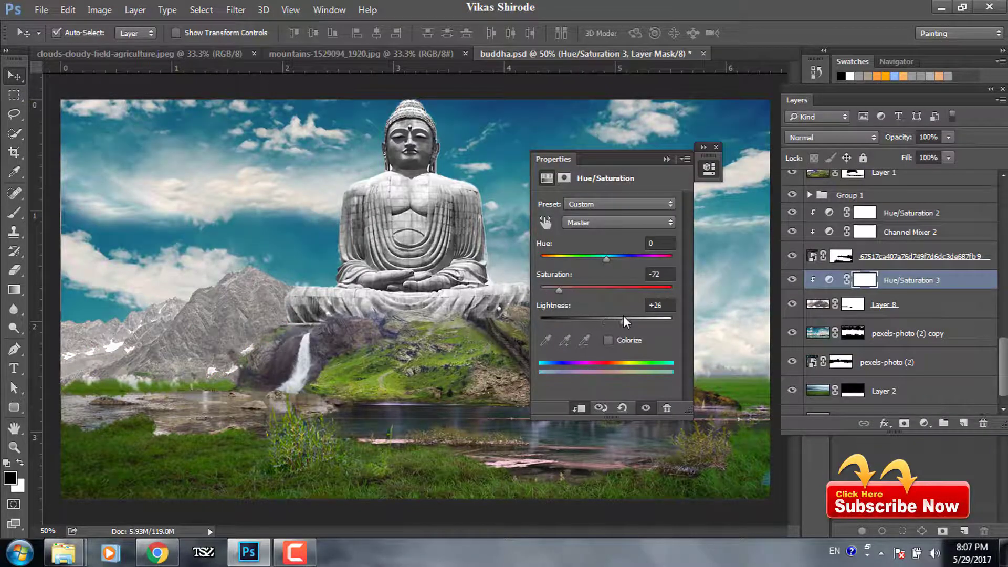
{"action": "left_click", "coordinate": [323, 341]}
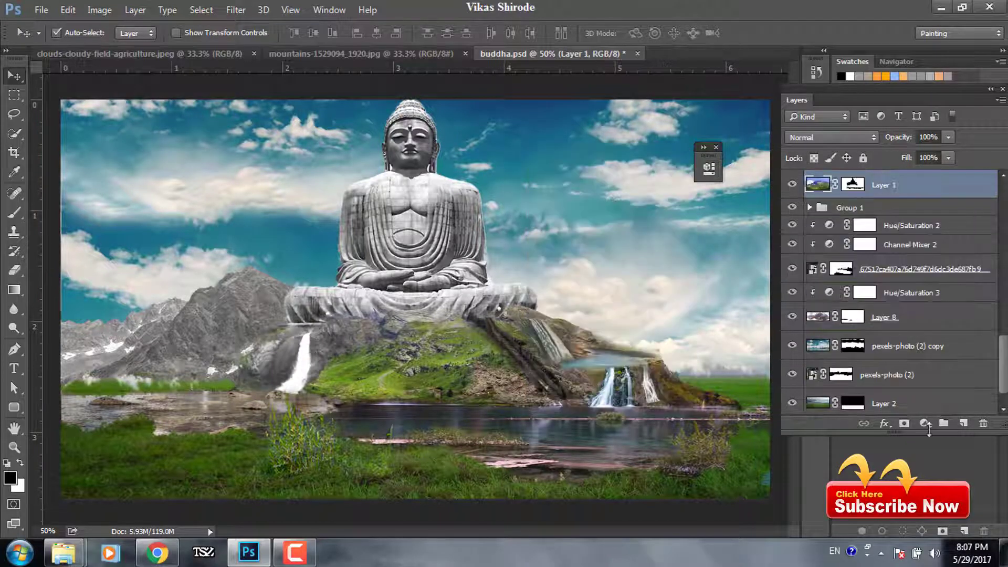
Add a Channel Mixer above Layer 1 to make the mountain greyer
{"action": "left_click", "coordinate": [925, 423]}
{"action": "left_click", "coordinate": [867, 310]}
{"action": "left_click_drag", "start_coordinate": [619, 312], "coordinate": [616, 313]}
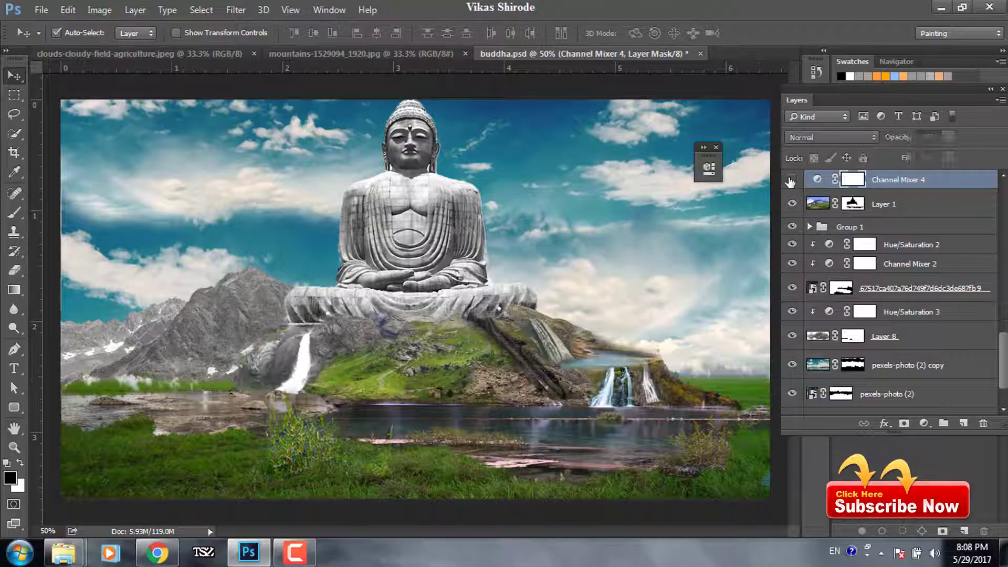
Retune Layer 1's Channel Mixer into a monochrome grey mix
{"action": "left_click_drag", "start_coordinate": [632, 284], "coordinate": [647, 287]}
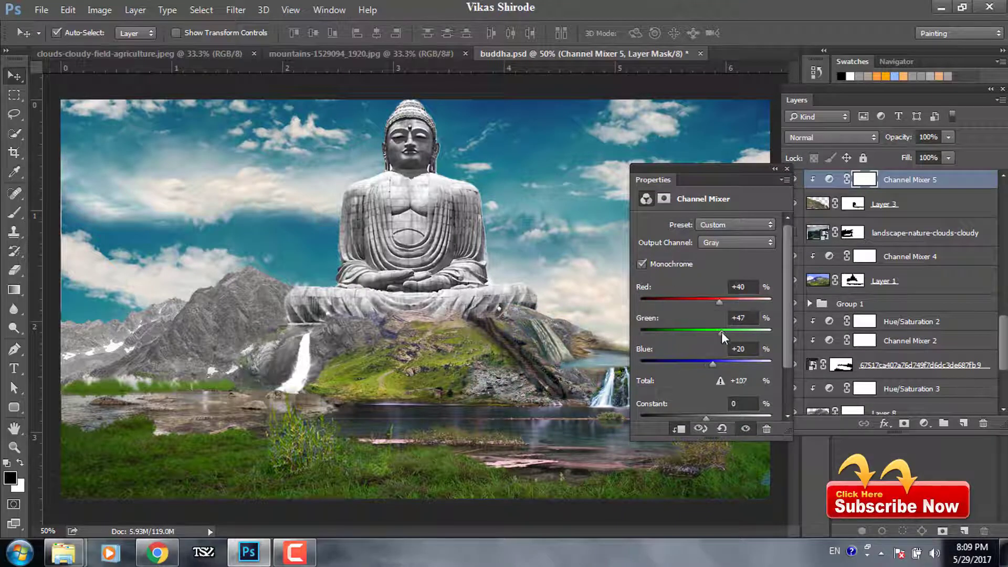
{"action": "left_click_drag", "start_coordinate": [721, 332], "coordinate": [707, 335]}
{"action": "left_click", "coordinate": [775, 168]}
Paint on the Layer 3 and pexels-photo (3) masks with the Brush
{"action": "left_click", "coordinate": [852, 204]}
{"action": "key", "text": "b"}
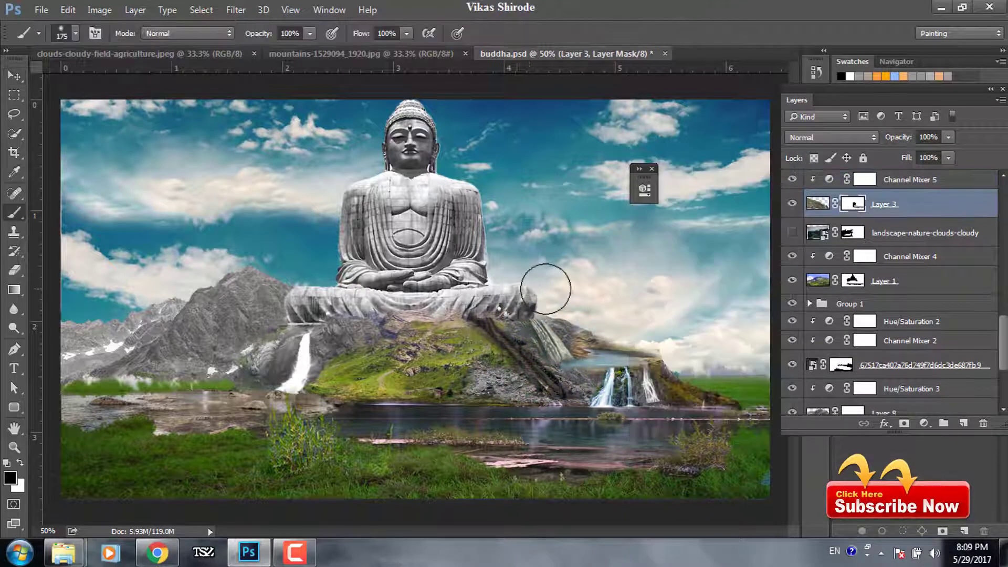
{"action": "key", "text": "v"}
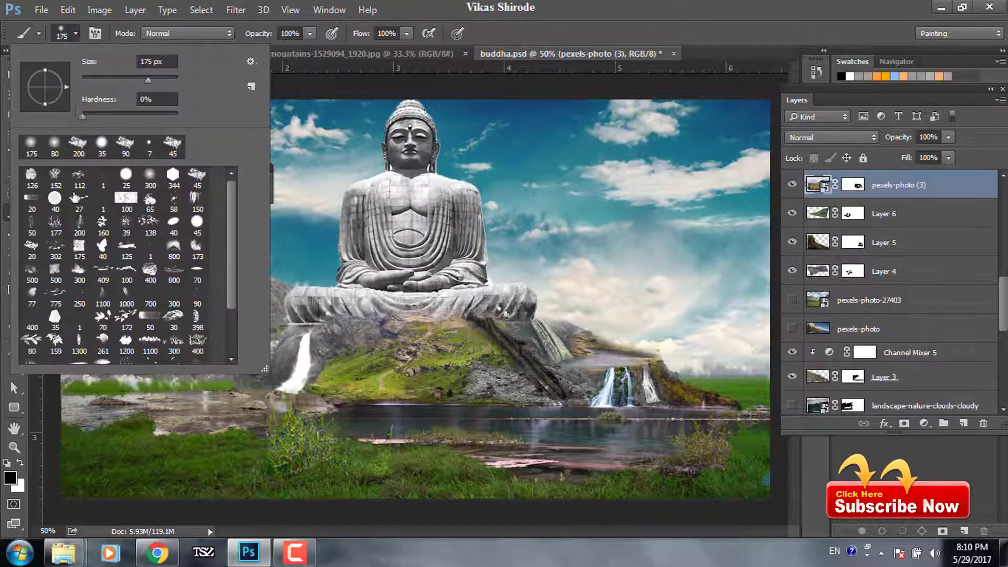
{"action": "left_click", "coordinate": [853, 185]}
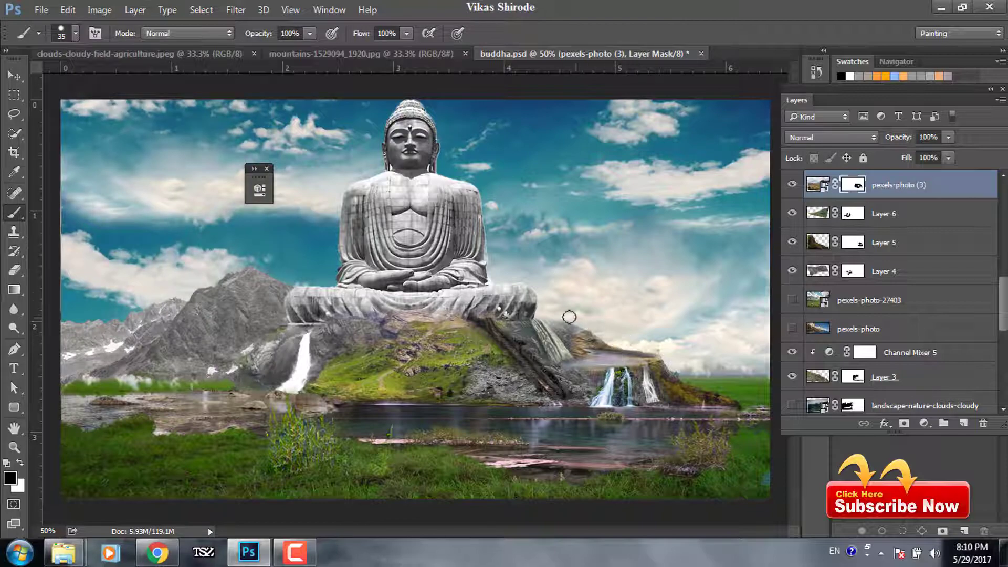
{"action": "key", "text": "v"}
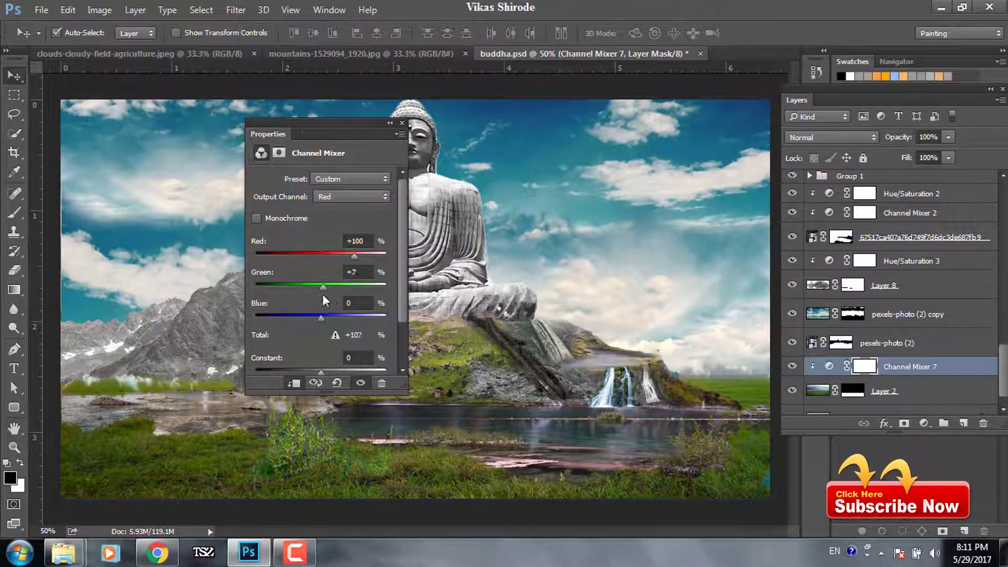
{"action": "left_click", "coordinate": [583, 512]}
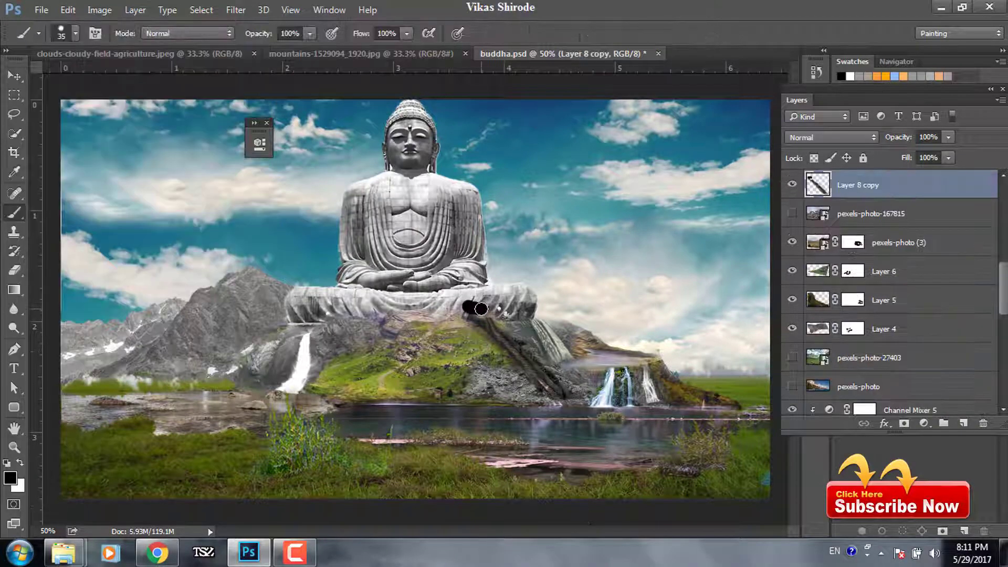
Place the climber-on-rock photo and mask it down to the Quick Selected rock
{"action": "left_click", "coordinate": [18, 73]}
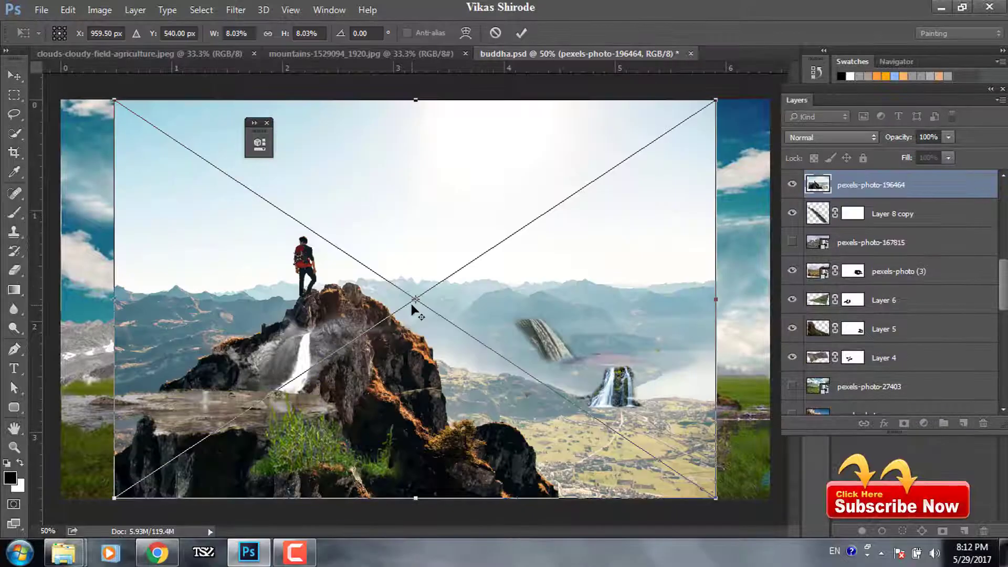
{"action": "left_click", "coordinate": [14, 76]}
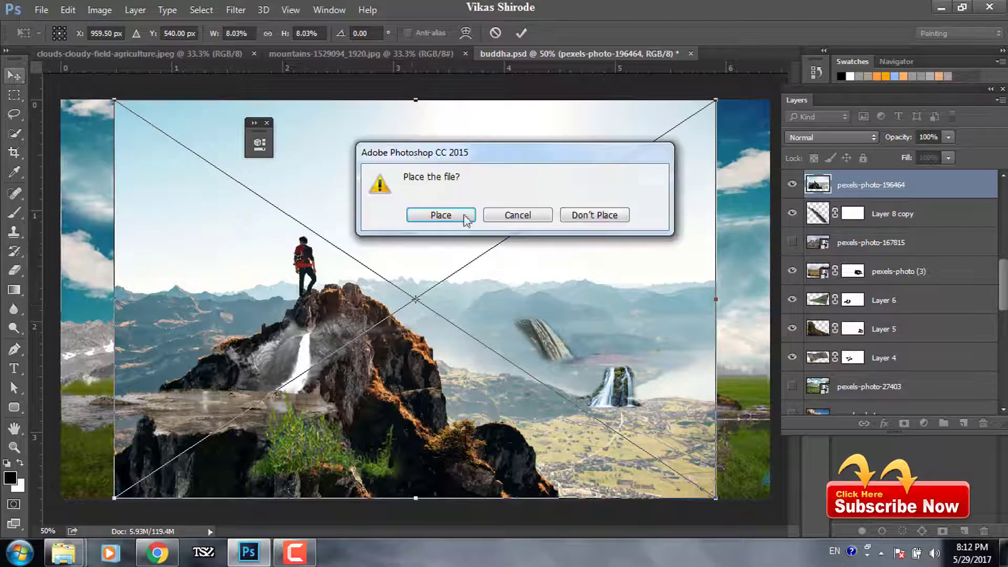
{"action": "key", "text": "Return"}
{"action": "left_click", "coordinate": [16, 133]}
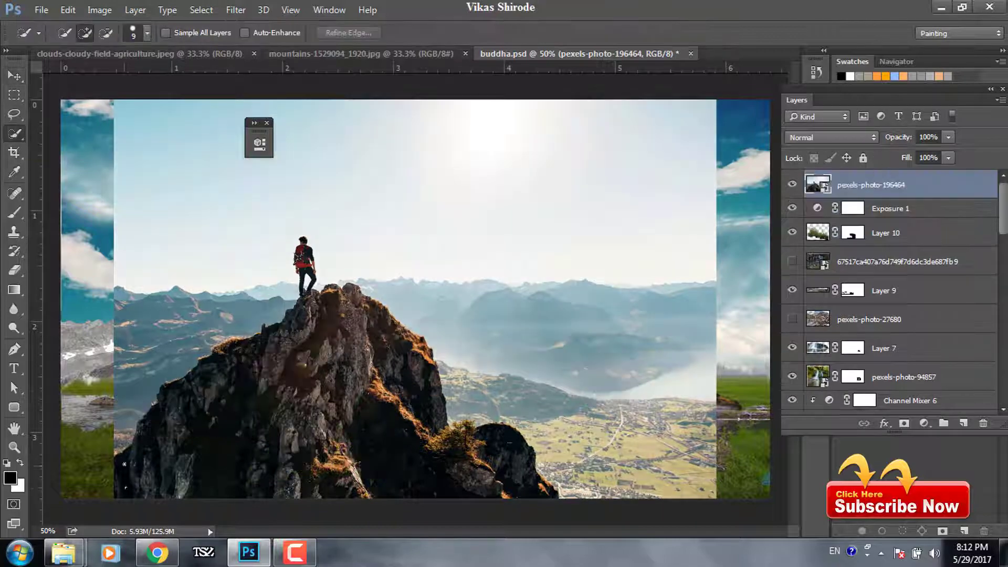
{"action": "left_click", "coordinate": [904, 423]}
Flip and shrink the rock toward the upper right, then move it below pexels-photo (2)
{"action": "key", "text": "v"}
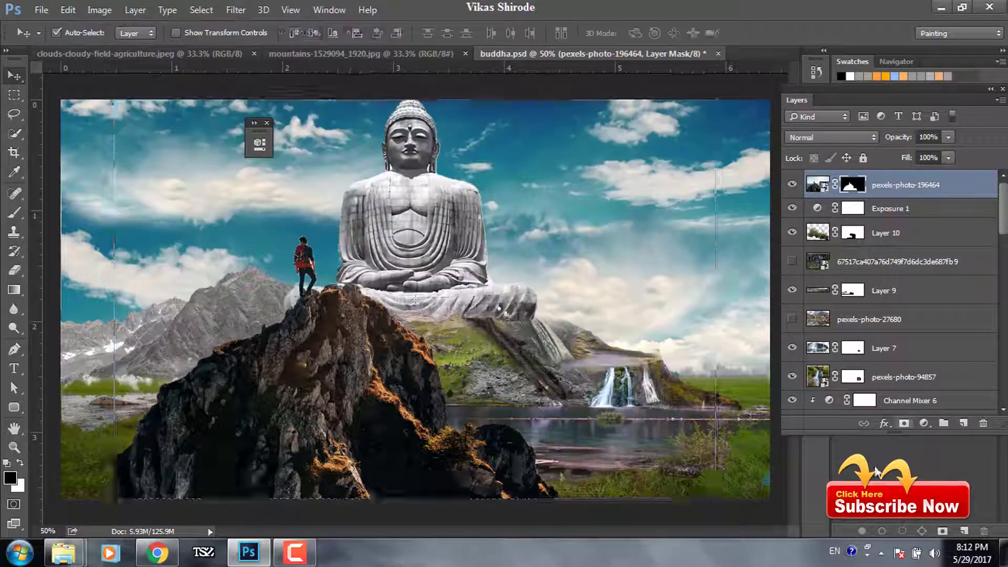
{"action": "key", "text": "ctrl+t"}
{"action": "left_click_drag", "start_coordinate": [407, 290], "coordinate": [641, 368]}
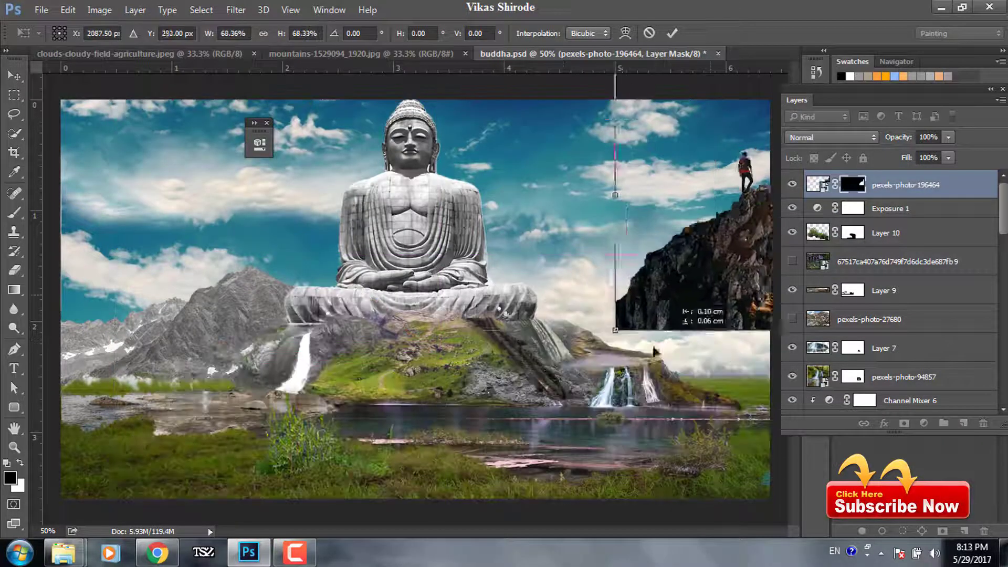
{"action": "key", "text": "Return"}
{"action": "key", "text": "b"}
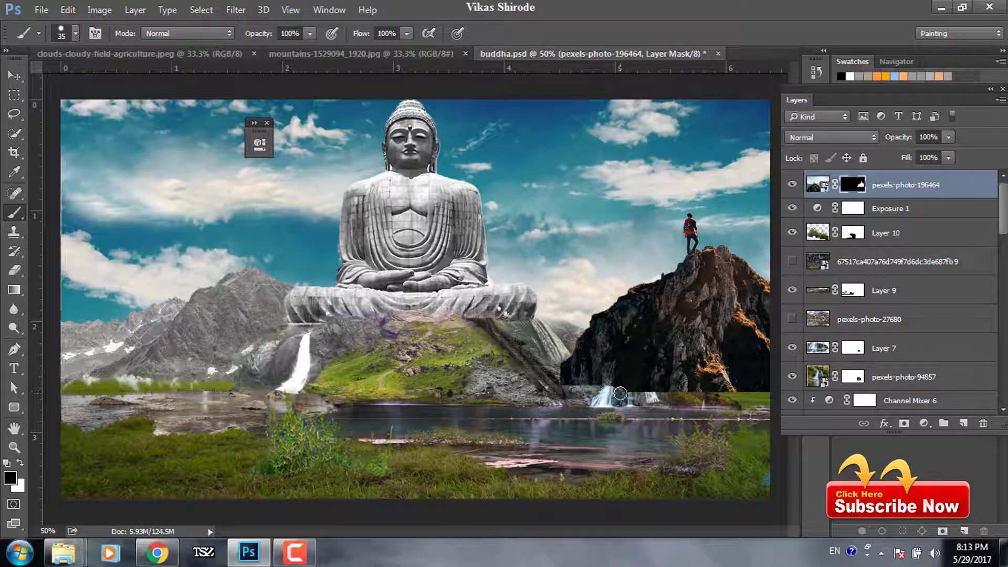
{"action": "left_click", "coordinate": [77, 33]}
{"action": "left_click_drag", "start_coordinate": [817, 184], "coordinate": [908, 304]}
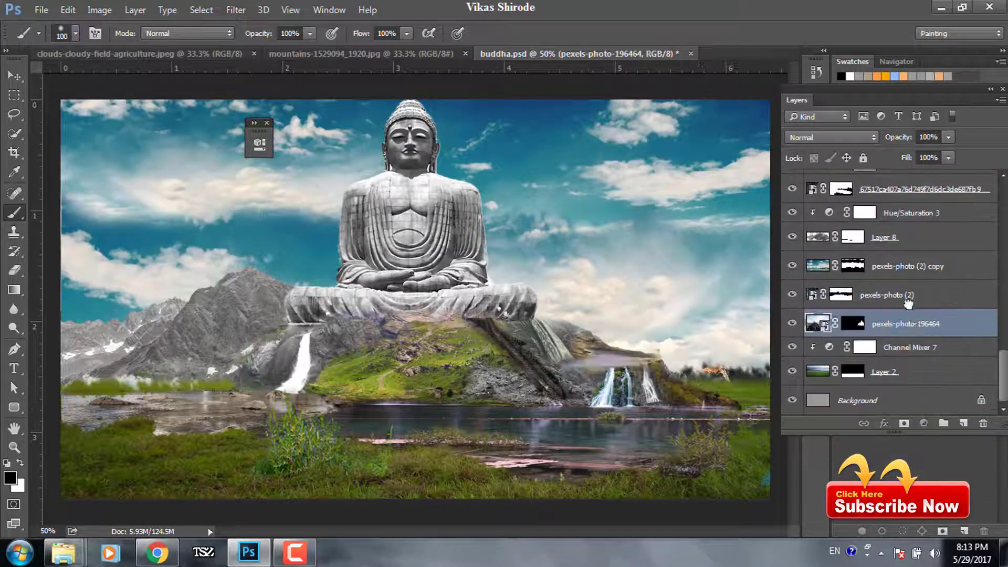
Add a Channel Mixer raising the red and blue mix and lowering green
{"action": "left_click", "coordinate": [923, 423]}
{"action": "left_click", "coordinate": [851, 304]}
{"action": "left_click_drag", "start_coordinate": [362, 288], "coordinate": [378, 318]}
{"action": "left_click_drag", "start_coordinate": [363, 257], "coordinate": [375, 263]}
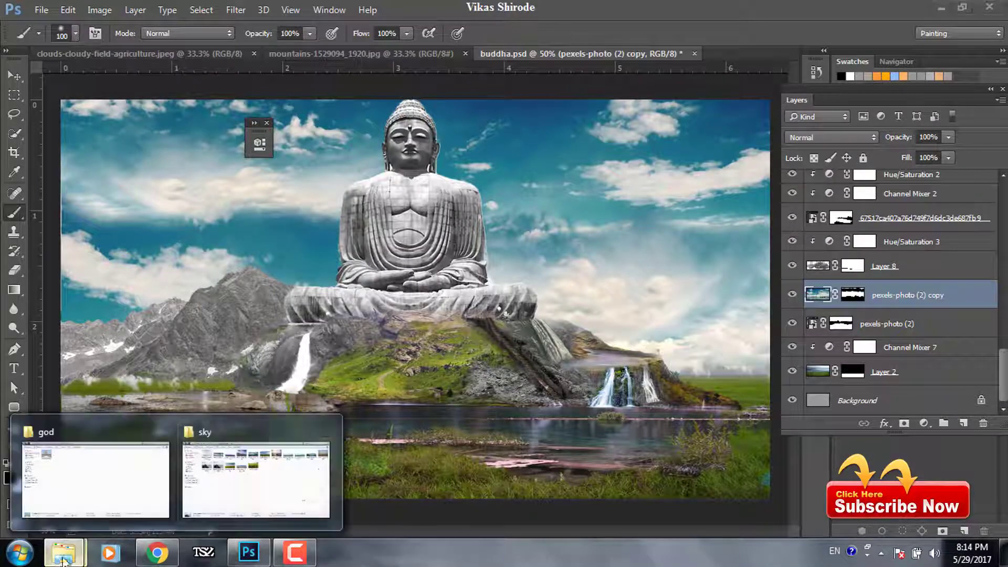
Bring in pexels-photo-141784, mask it into the horizon and shift it into place
{"action": "left_click", "coordinate": [252, 484]}
{"action": "mouse_move", "coordinate": [248, 191]}
{"action": "left_mouse_down"}
{"action": "mouse_move", "coordinate": [664, 306]}
{"action": "mouse_move", "coordinate": [634, 287]}
{"action": "left_mouse_up"}
{"action": "key", "text": "Return"}
{"action": "left_click", "coordinate": [904, 423]}
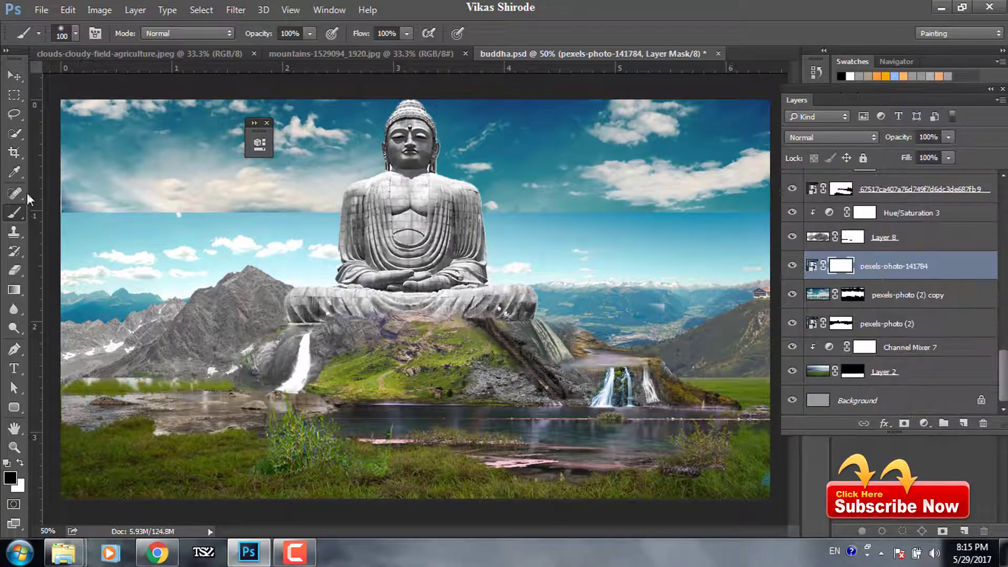
{"action": "left_click_drag", "start_coordinate": [90, 219], "coordinate": [710, 227]}
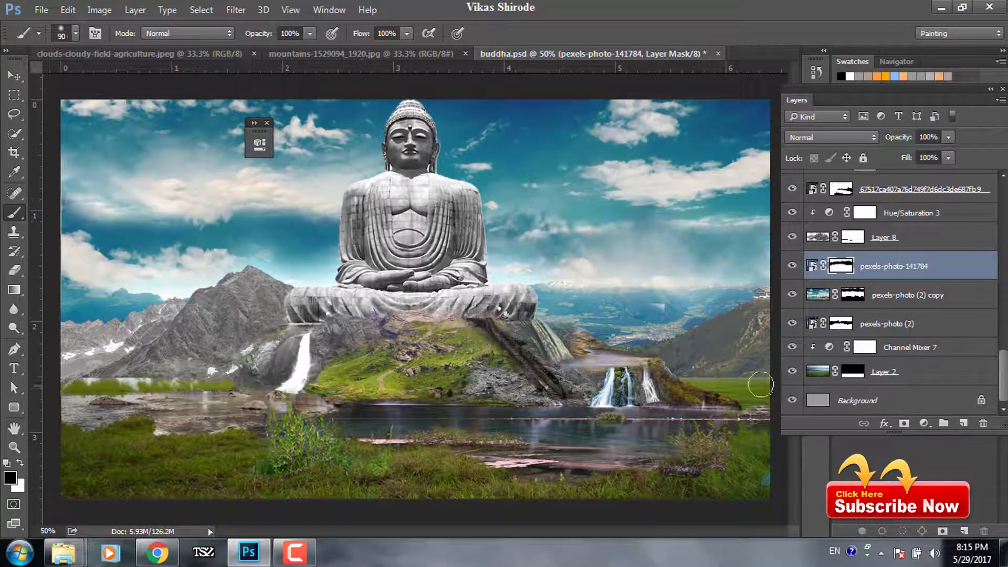
{"action": "key", "text": "v"}
{"action": "left_click_drag", "start_coordinate": [761, 384], "coordinate": [718, 290]}
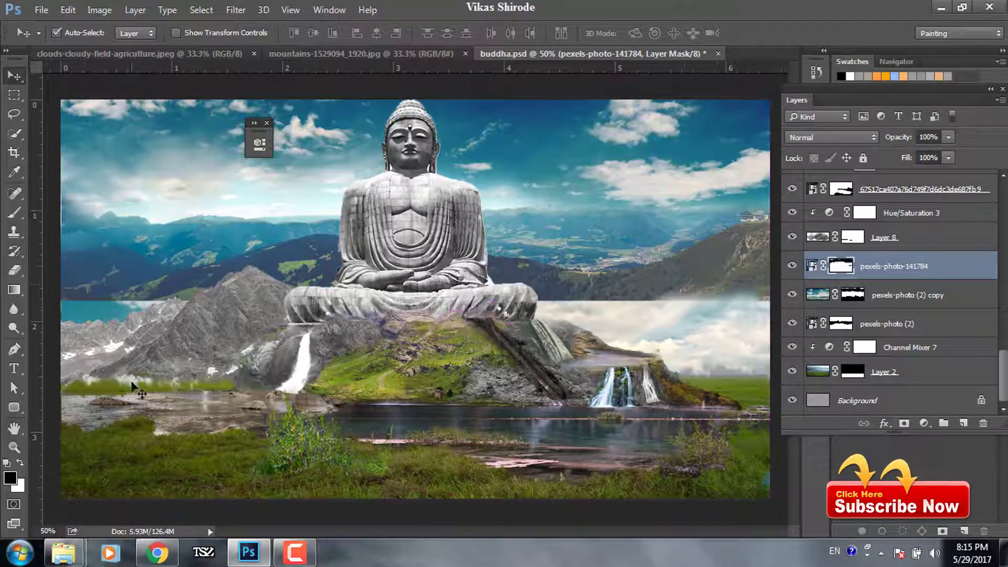
Touch up the pexels-photo-82794 and Layer 8 masks with the Brush
{"action": "left_click", "coordinate": [131, 389]}
{"action": "key", "text": "b"}
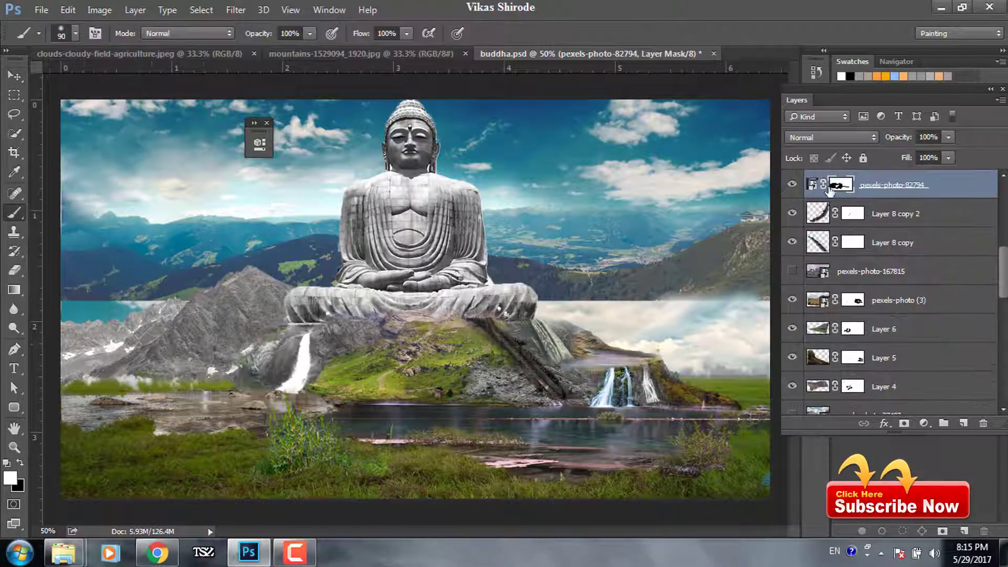
{"action": "key", "text": "x"}
{"action": "key", "text": "v"}
{"action": "left_click", "coordinate": [174, 315]}
{"action": "key", "text": "b"}
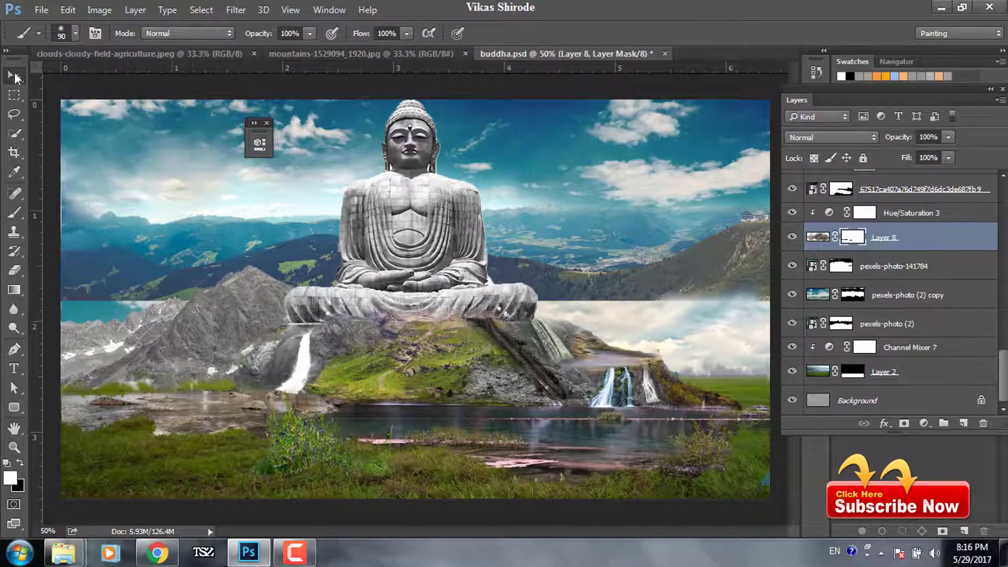
{"action": "left_click", "coordinate": [13, 76]}
{"action": "key", "text": "x"}
{"action": "scroll", "coordinate": [893, 304], "scroll_direction": "up", "scroll_amount": 5}
{"action": "scroll", "coordinate": [892, 304], "scroll_direction": "up", "scroll_amount": 3}
Add a Channel Mixer above the cloudy landscape layer with green boosted to +90
{"action": "left_click", "coordinate": [898, 308]}
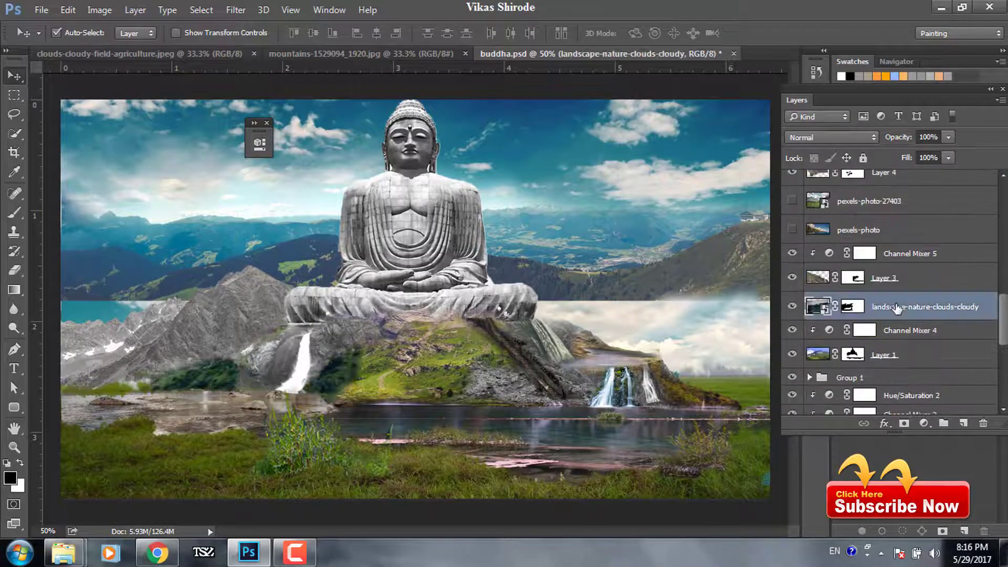
{"action": "left_click", "coordinate": [924, 423]}
{"action": "left_click", "coordinate": [903, 311]}
{"action": "mouse_move", "coordinate": [644, 300]}
{"action": "left_mouse_down"}
{"action": "mouse_move", "coordinate": [676, 297]}
{"action": "mouse_move", "coordinate": [677, 337]}
{"action": "mouse_move", "coordinate": [683, 168]}
{"action": "left_mouse_up"}
{"action": "left_click", "coordinate": [701, 135]}
Paint soft white fog across the sky on a new empty layer
{"action": "key", "text": "b"}
{"action": "key", "text": "x"}
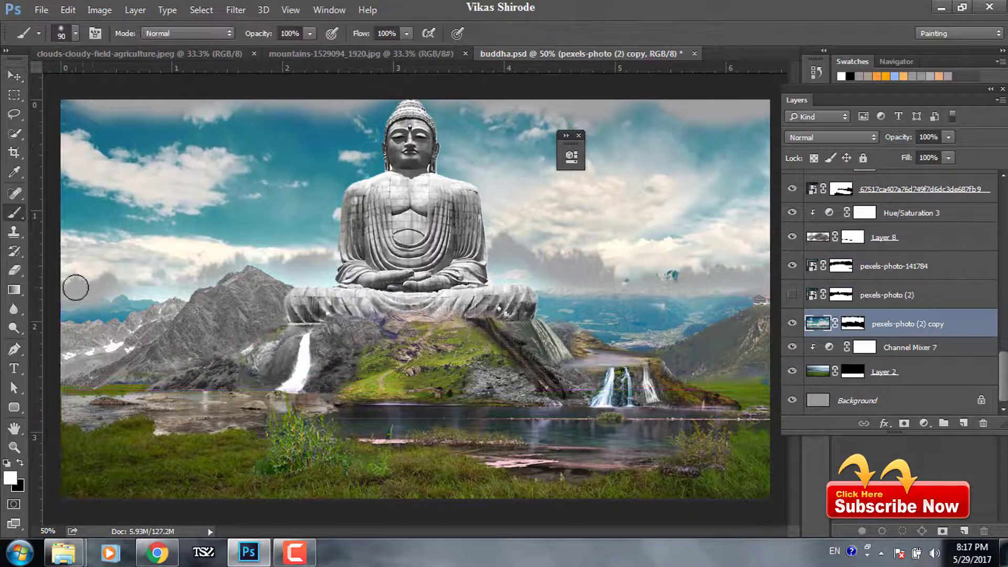
{"action": "key", "text": "ctrl+shift+alt+n"}
{"action": "left_click_drag", "start_coordinate": [79, 284], "coordinate": [713, 238]}
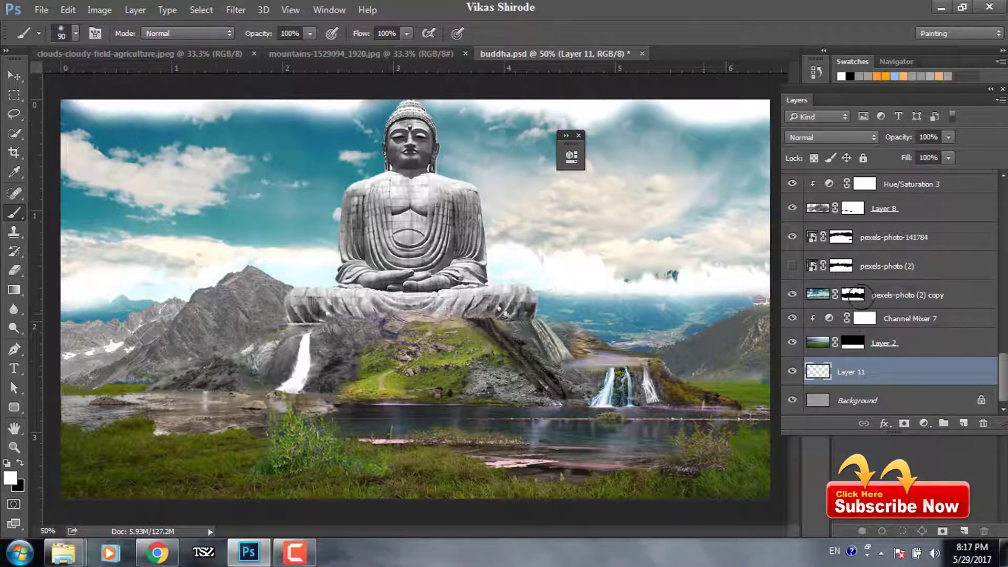
{"action": "key", "text": "v"}
{"action": "left_click", "coordinate": [366, 311]}
Lower the saturation of the whole scene from the top of the stack
{"action": "key", "text": "b"}
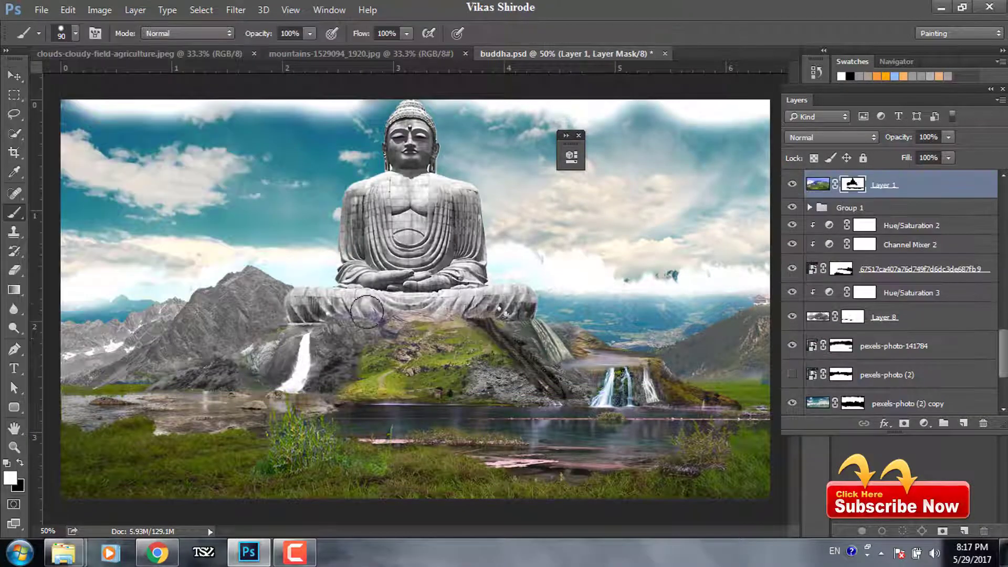
{"action": "key", "text": "x"}
{"action": "key", "text": "v"}
{"action": "left_click", "coordinate": [905, 183]}
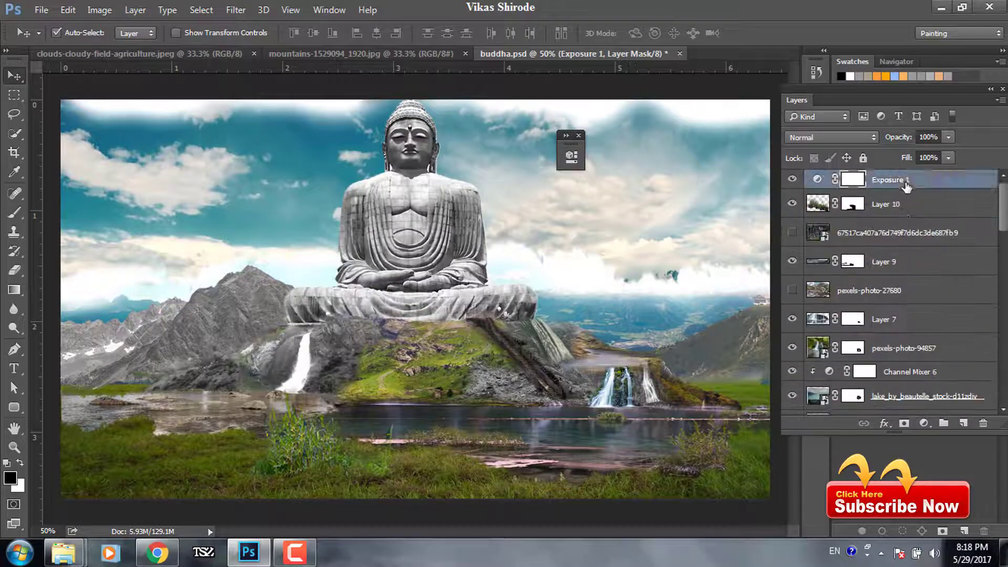
{"action": "left_click_drag", "start_coordinate": [809, 279], "coordinate": [745, 279]}
Add a Curves adjustment that adds contrast and slightly darkens the scene
{"action": "left_click", "coordinate": [871, 190]}
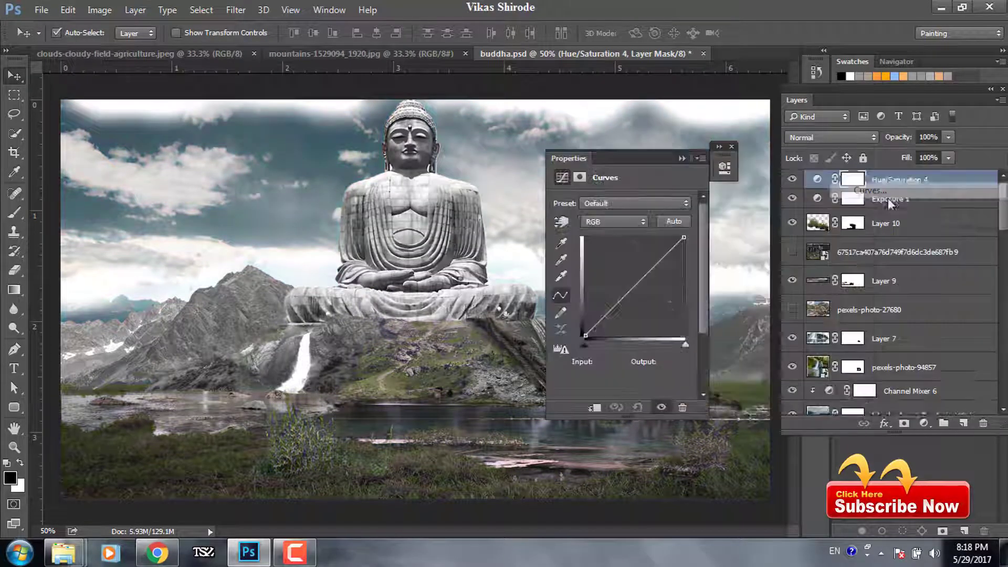
{"action": "left_click_drag", "start_coordinate": [598, 323], "coordinate": [615, 302]}
{"action": "mouse_move", "coordinate": [594, 165]}
{"action": "left_mouse_down"}
{"action": "mouse_move", "coordinate": [787, 166]}
{"action": "mouse_move", "coordinate": [661, 167]}
{"action": "left_mouse_up"}
{"action": "mouse_move", "coordinate": [685, 310]}
{"action": "left_mouse_down"}
{"action": "mouse_move", "coordinate": [695, 314]}
{"action": "mouse_move", "coordinate": [665, 334]}
{"action": "left_mouse_up"}
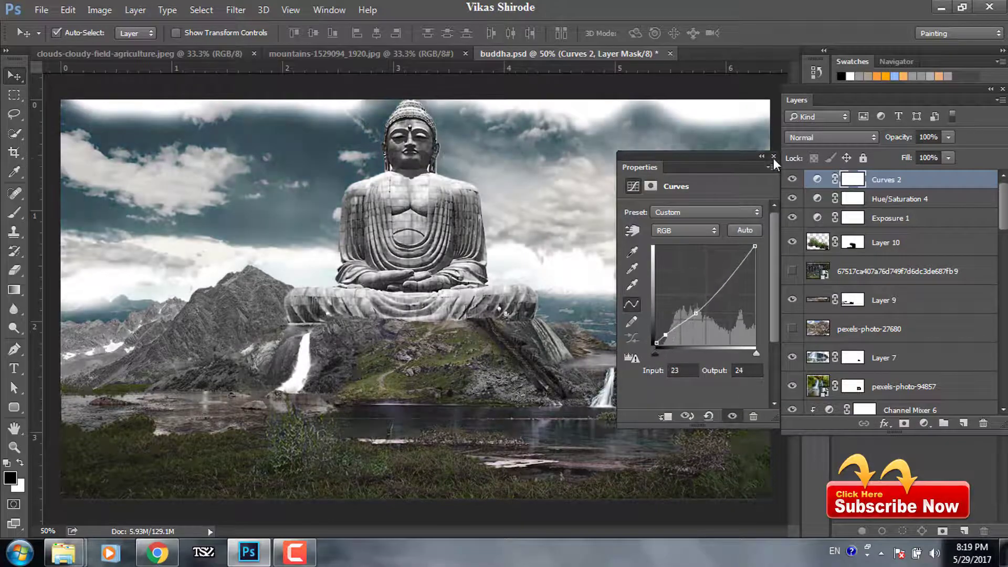
Try a darkening Exposure adjustment, then remove it and select the Buddha layer
{"action": "left_click", "coordinate": [774, 156]}
{"action": "left_click", "coordinate": [924, 423]}
{"action": "left_click", "coordinate": [887, 201]}
{"action": "left_click_drag", "start_coordinate": [695, 250], "coordinate": [683, 250]}
{"action": "left_click_drag", "start_coordinate": [693, 282], "coordinate": [691, 281]}
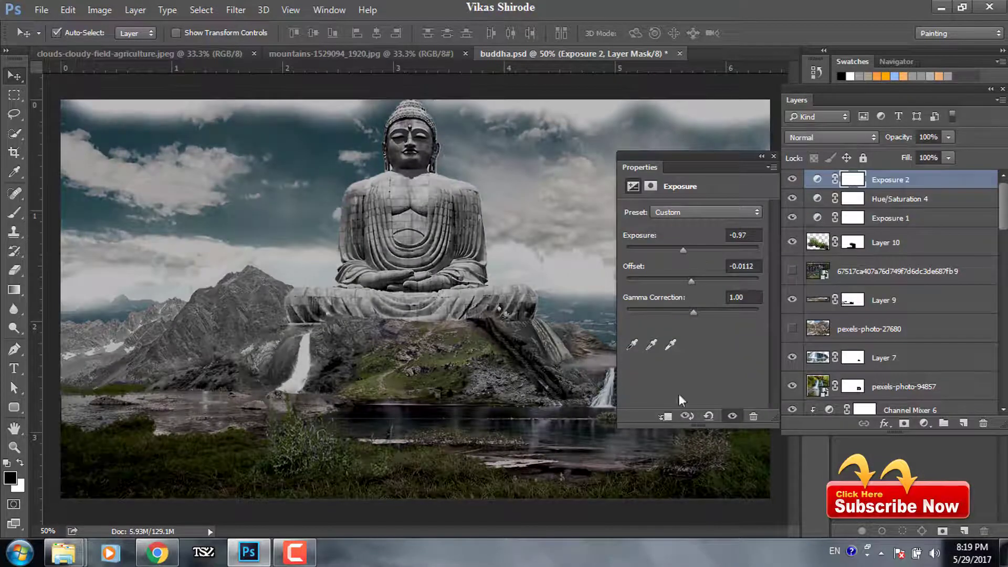
{"action": "left_click", "coordinate": [754, 416]}
{"action": "key", "text": "ctrl+alt+shift+e"}
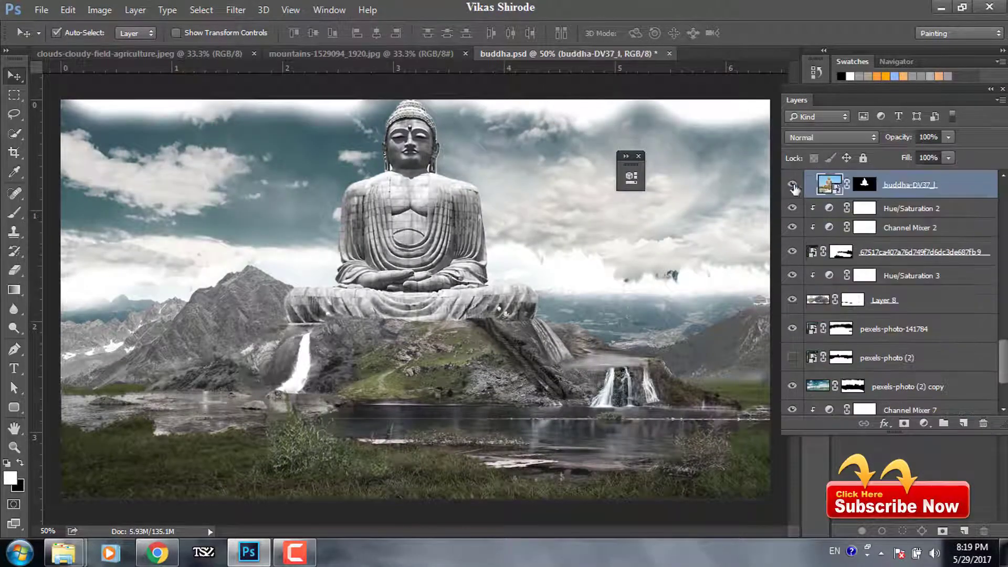
Add a 50% gray Overlay layer clipped to the Buddha statue
{"action": "key", "text": "ctrl+shift+alt+n"}
{"action": "key", "text": "shift+F5"}
{"action": "key", "text": "Return"}
{"action": "key", "text": "ctrl+alt+g"}
Dodge the Buddha's gray Overlay layer and lower its fill to 55%
{"action": "key", "text": "shift+alt+o"}
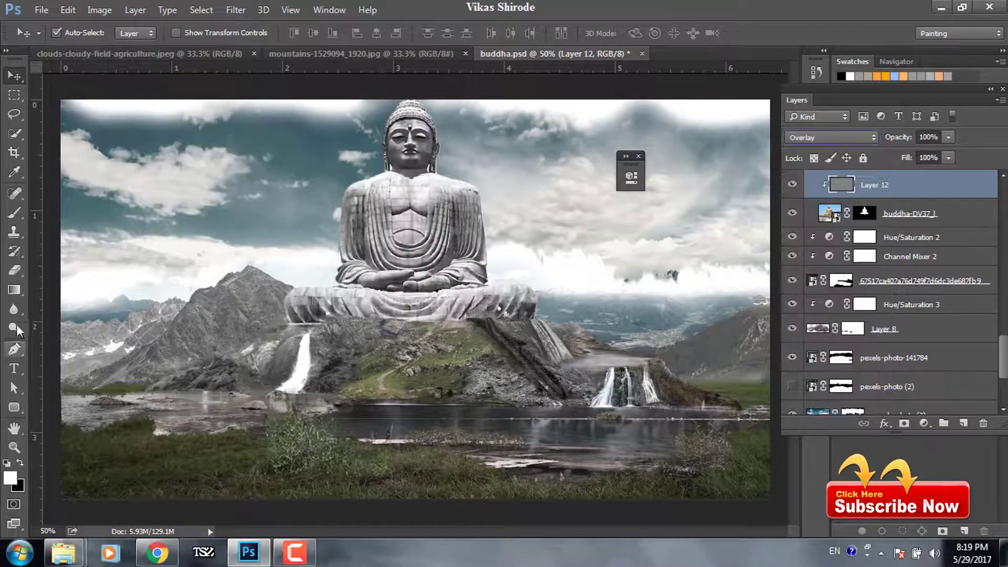
{"action": "left_click", "coordinate": [15, 328]}
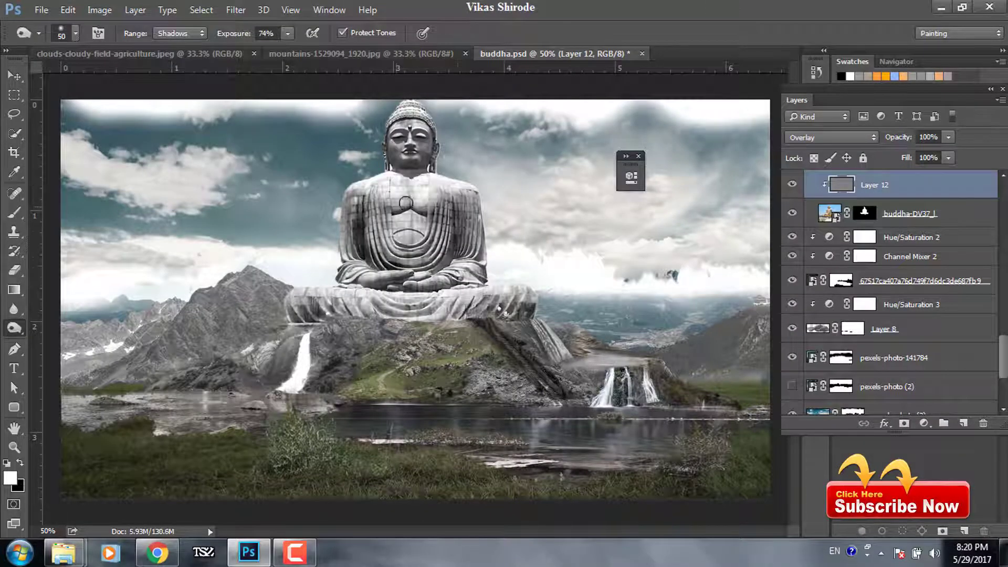
{"action": "key", "text": "shift+5"}
{"action": "key", "text": "shift+5"}
{"action": "left_click", "coordinate": [179, 33]}
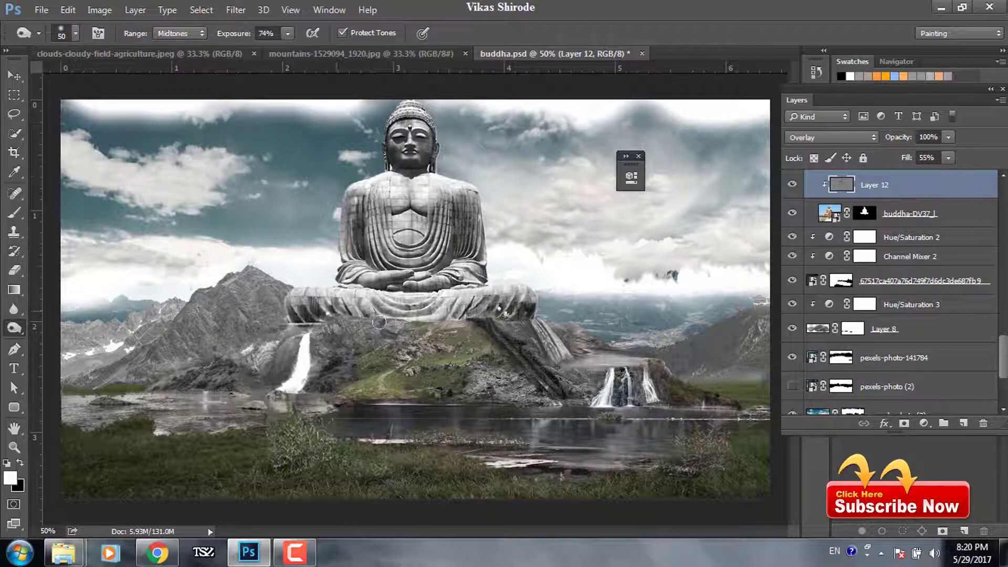
Hide the Buddha and toggle Layer 2 to inspect the landscape below
{"action": "left_click", "coordinate": [19, 76]}
{"action": "left_click", "coordinate": [793, 213]}
{"action": "scroll", "coordinate": [892, 289], "scroll_direction": "down", "scroll_amount": 4}
{"action": "left_click", "coordinate": [792, 343]}
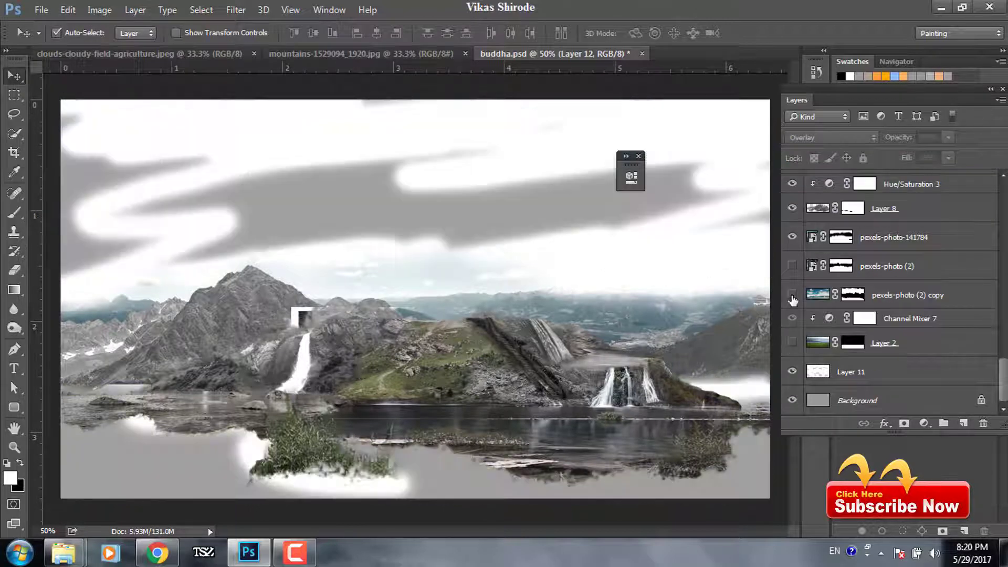
{"action": "scroll", "coordinate": [892, 315], "scroll_direction": "up", "scroll_amount": 10}
{"action": "left_click", "coordinate": [853, 185]}
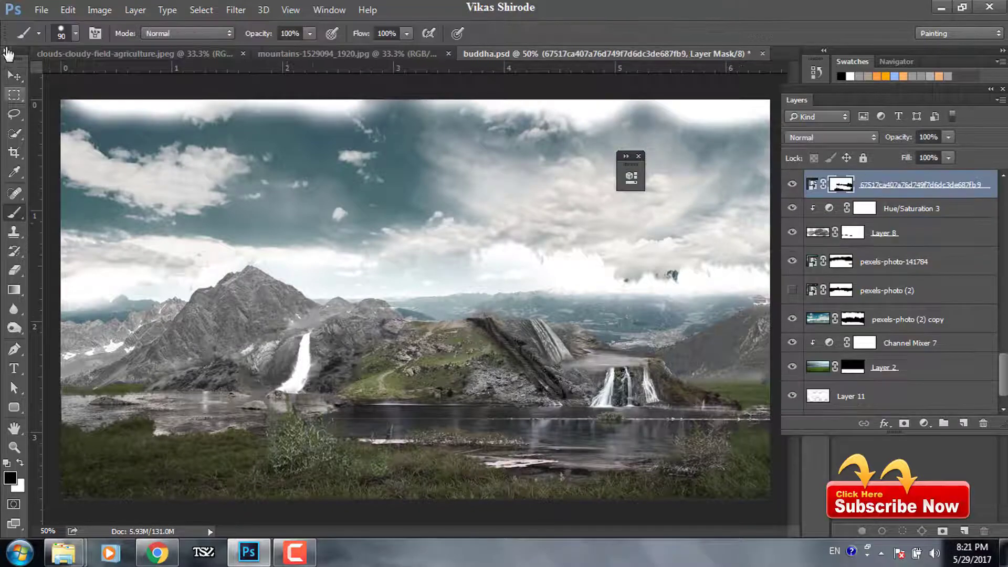
{"action": "scroll", "coordinate": [966, 252], "scroll_direction": "down", "scroll_amount": 3}
{"action": "scroll", "coordinate": [965, 252], "scroll_direction": "down", "scroll_amount": 2}
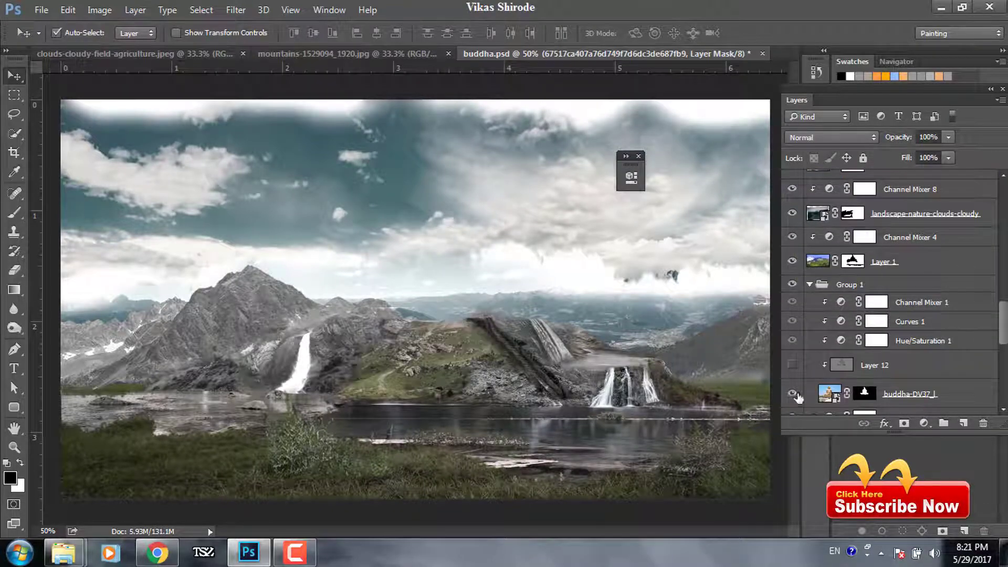
Show the Buddha again and toggle pexels-photo-167815 to compare the base
{"action": "left_click", "coordinate": [793, 261]}
{"action": "left_click", "coordinate": [792, 213]}
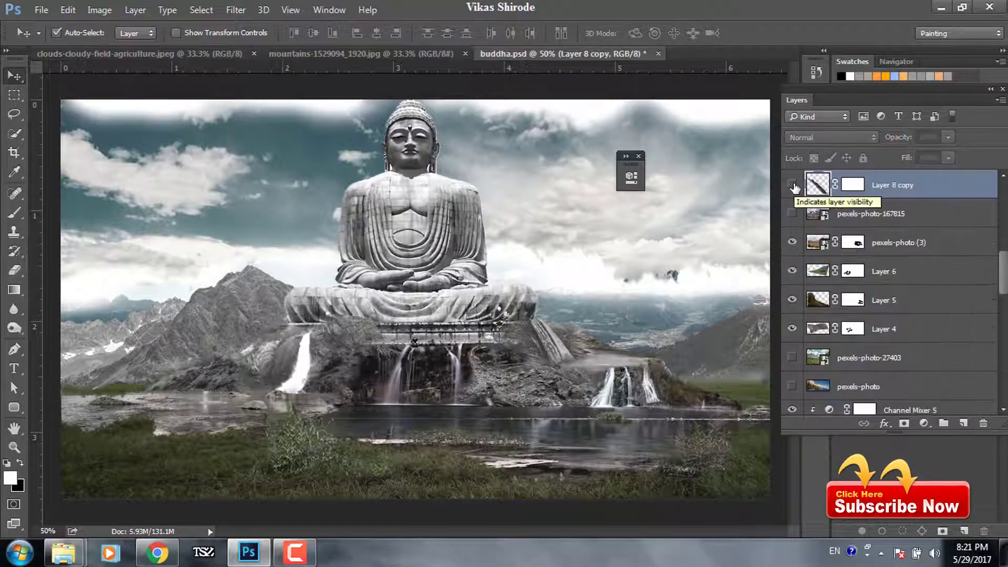
{"action": "left_click", "coordinate": [794, 349]}
{"action": "left_click", "coordinate": [794, 349]}
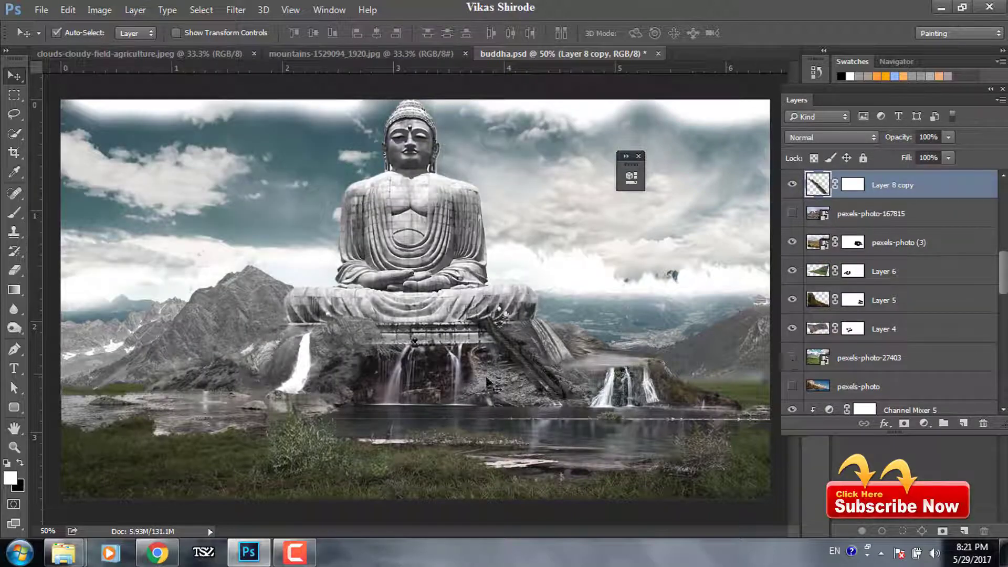
{"action": "scroll", "coordinate": [892, 288], "scroll_direction": "down", "scroll_amount": 3}
{"action": "left_click", "coordinate": [792, 256]}
Add gray Overlay layer Layer 13, clipped to the snowy left mountains, for shading
{"action": "left_click", "coordinate": [792, 375]}
{"action": "left_click", "coordinate": [792, 376]}
{"action": "scroll", "coordinate": [892, 315], "scroll_direction": "up", "scroll_amount": 3}
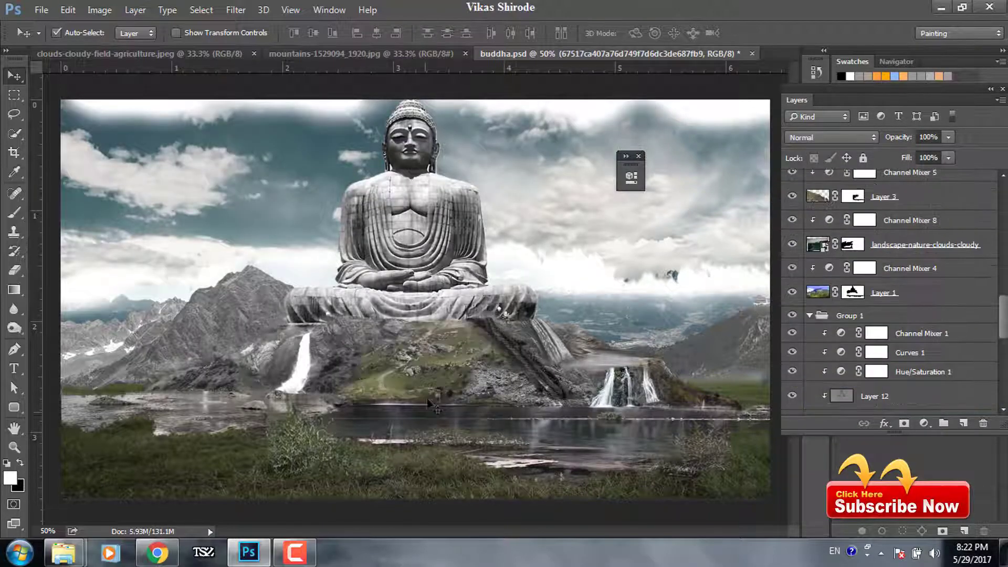
{"action": "key", "text": "alt+period"}
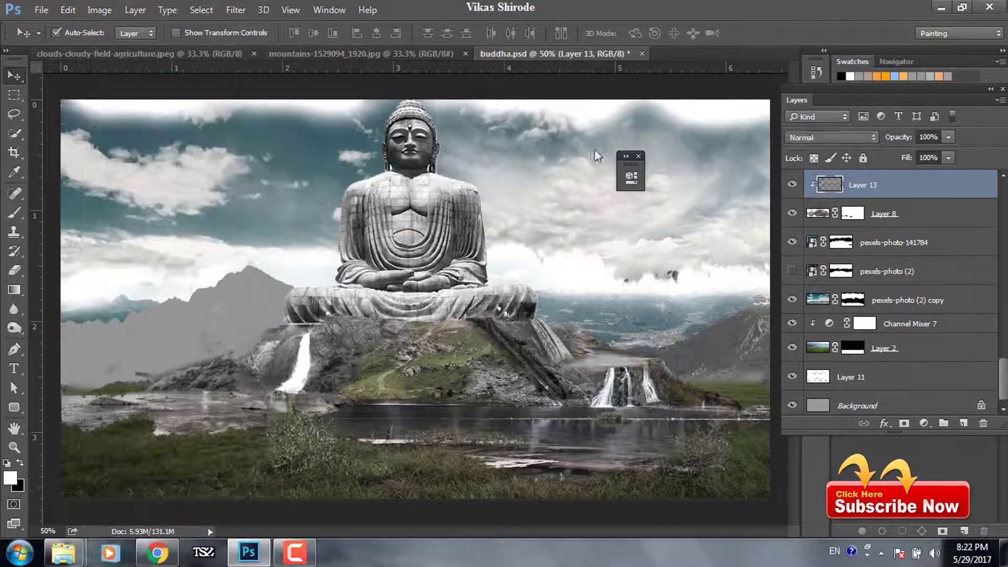
{"action": "left_click", "coordinate": [14, 328]}
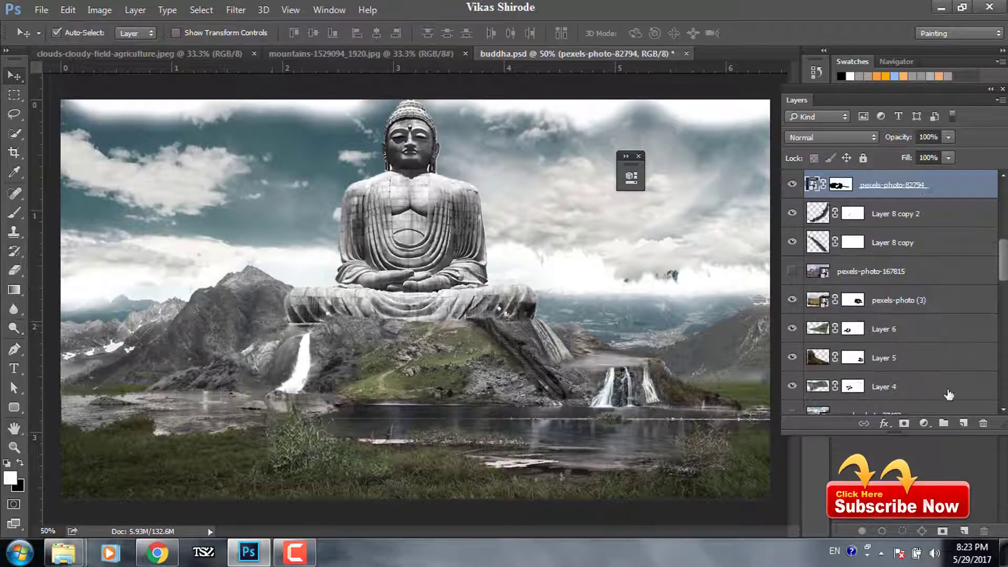
Fill Layer 17 with neutral gray, set it to Overlay, and burn in shadows
{"action": "right_click", "coordinate": [14, 328]}
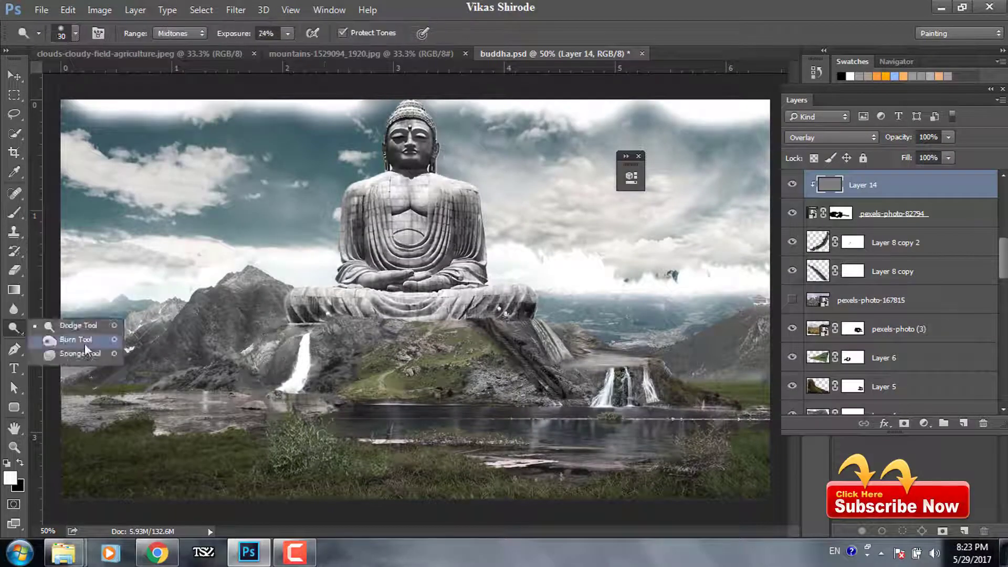
{"action": "left_click", "coordinate": [58, 342]}
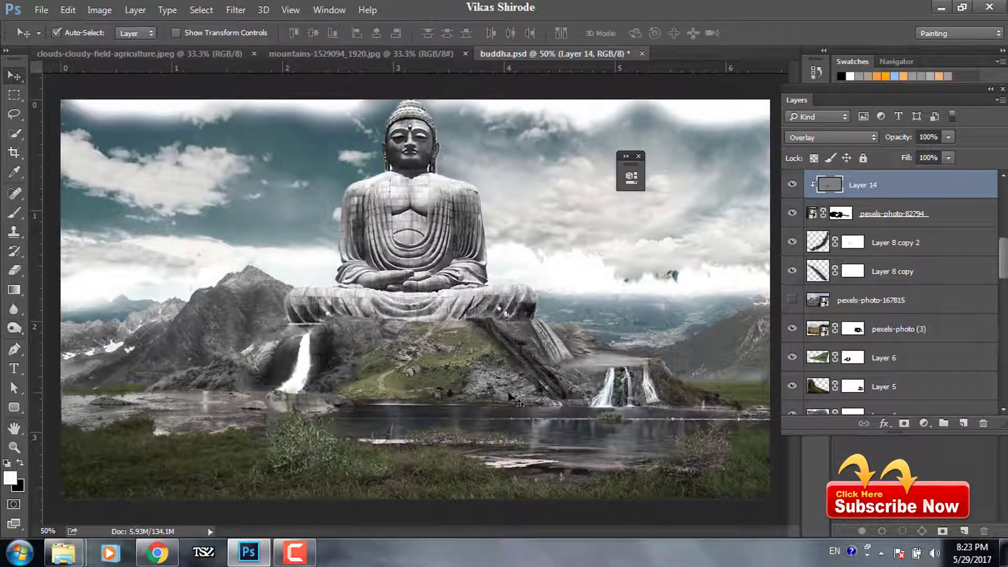
{"action": "left_click", "coordinate": [798, 283]}
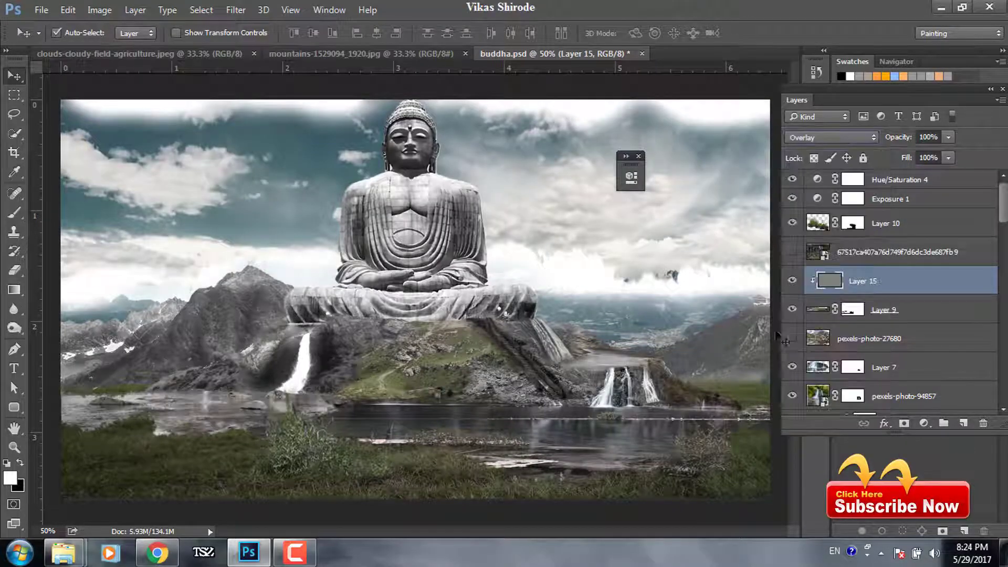
{"action": "key", "text": "o"}
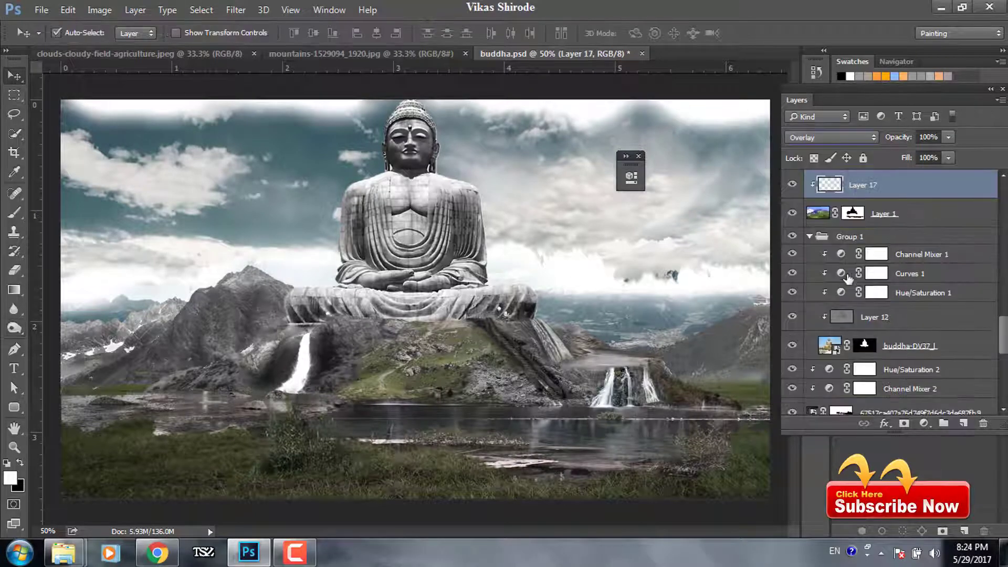
{"action": "key", "text": "Return"}
{"action": "key", "text": "o"}
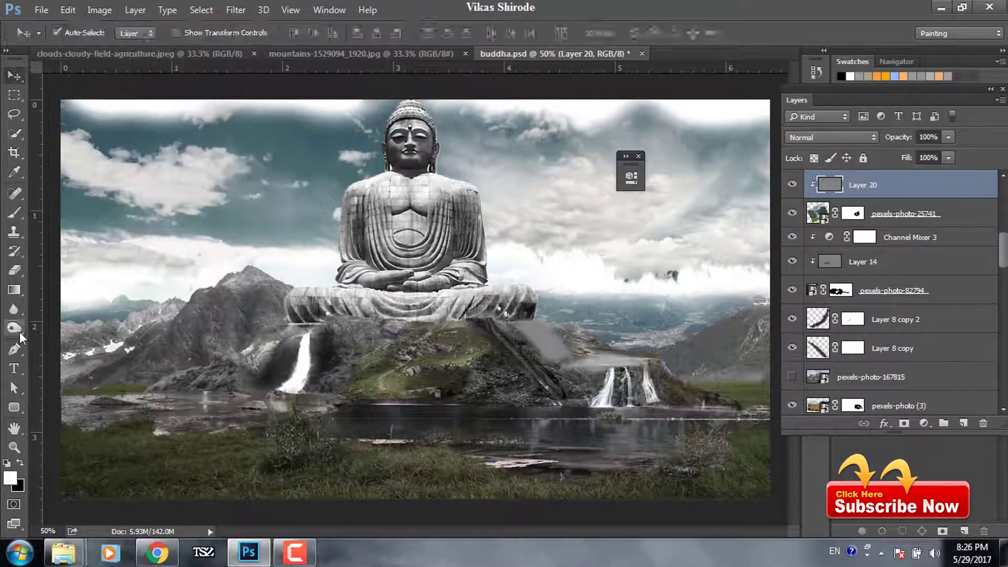
Set Layer 20 to Overlay for dodging and add another Overlay shading layer
{"action": "left_click", "coordinate": [14, 328]}
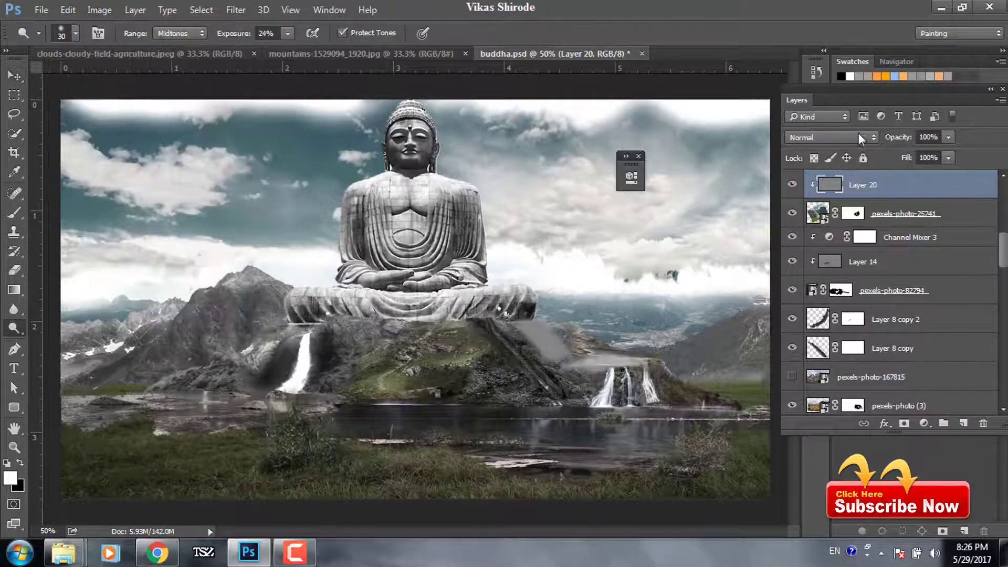
{"action": "left_click", "coordinate": [829, 137]}
{"action": "left_click", "coordinate": [803, 282]}
{"action": "left_click", "coordinate": [15, 78]}
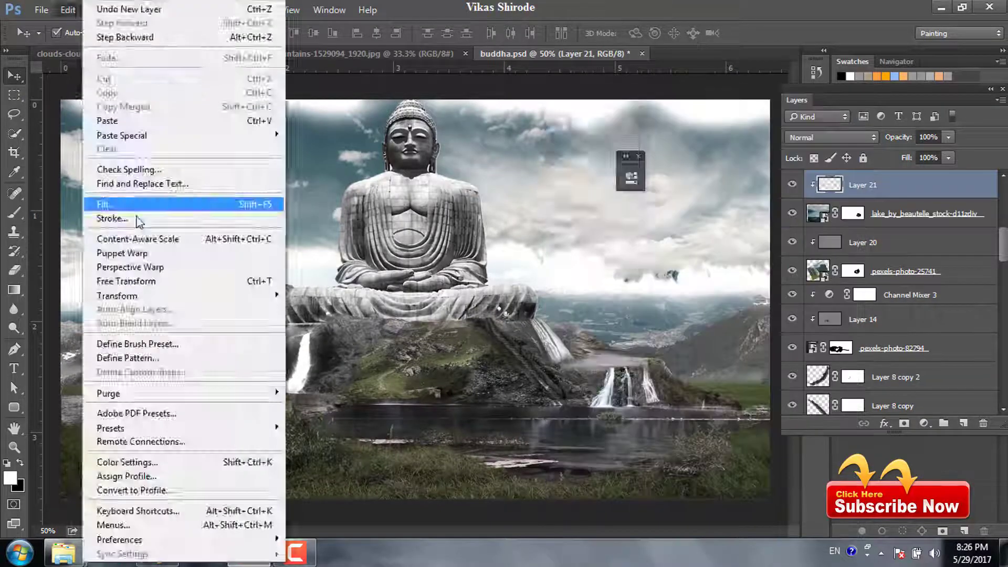
{"action": "left_click", "coordinate": [830, 137]}
{"action": "left_click", "coordinate": [809, 282]}
Fill Layer 22 with 50% gray, set it to Overlay, and dodge its highlights
{"action": "right_click", "coordinate": [14, 327]}
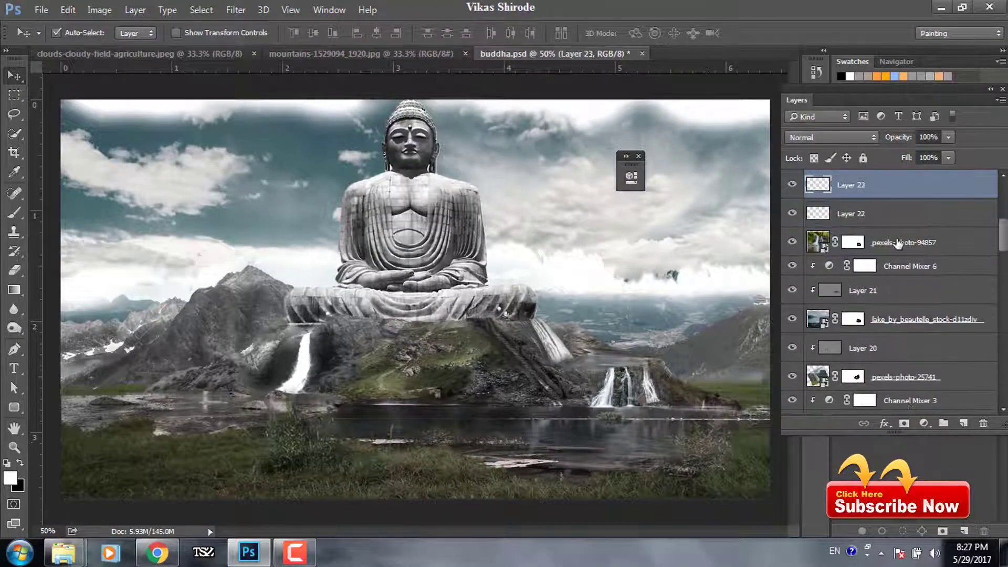
{"action": "left_click", "coordinate": [605, 149]}
{"action": "key", "text": "o"}
{"action": "left_click", "coordinate": [829, 137]}
{"action": "left_click", "coordinate": [808, 282]}
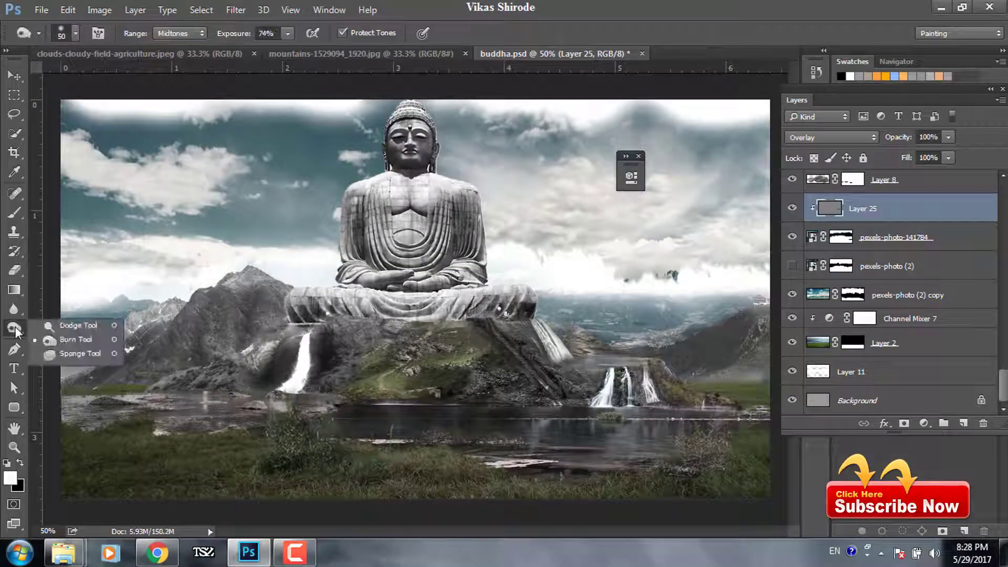
{"action": "left_click", "coordinate": [14, 77]}
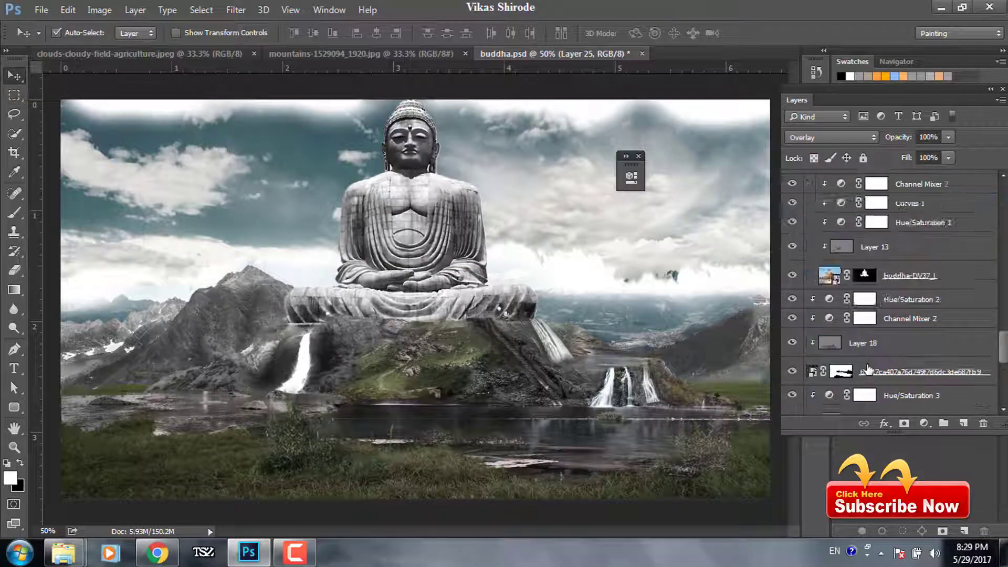
Bring in the birds PNG, scaled down and positioned in the upper-left sky
{"action": "left_click", "coordinate": [42, 10]}
{"action": "left_click", "coordinate": [53, 35]}
{"action": "scroll", "coordinate": [367, 210], "scroll_direction": "down", "scroll_amount": 5}
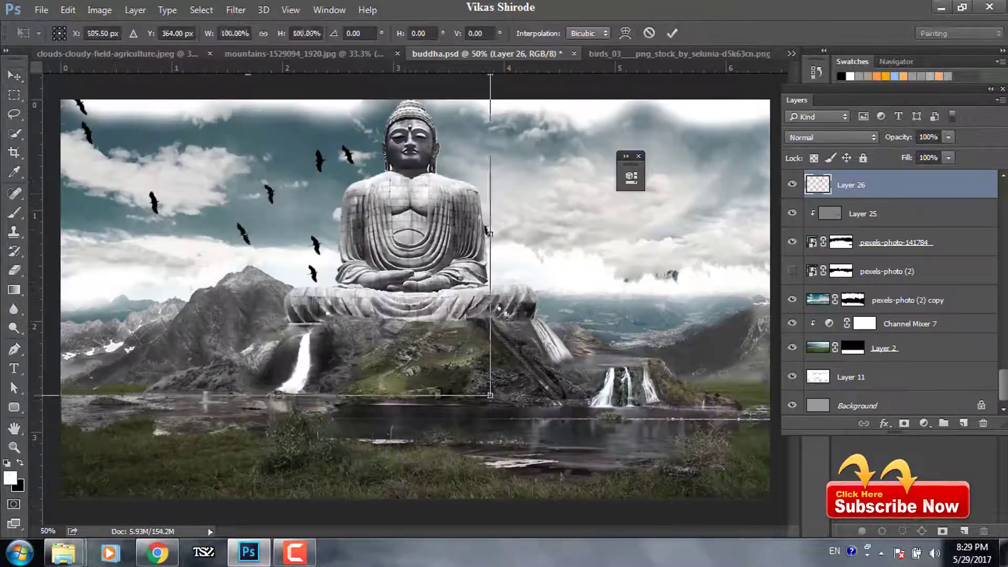
{"action": "left_click_drag", "start_coordinate": [489, 234], "coordinate": [255, 198]}
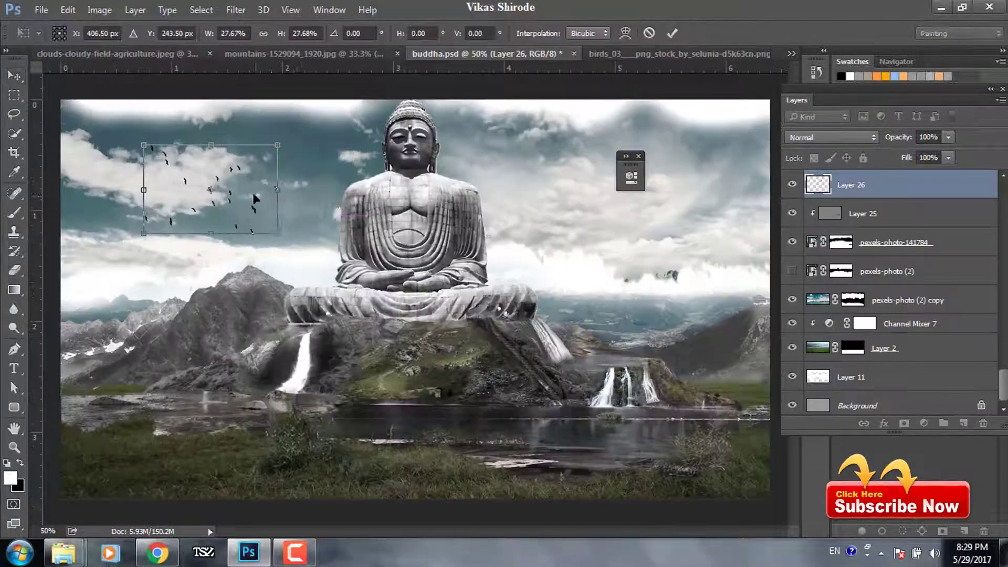
{"action": "left_click_drag", "start_coordinate": [315, 158], "coordinate": [336, 142]}
{"action": "key", "text": "Return"}
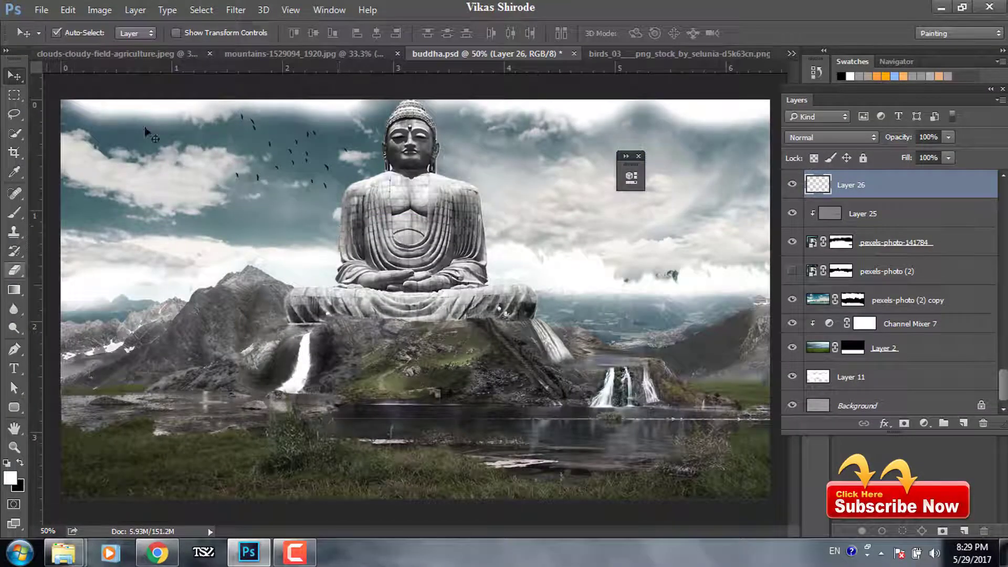
Add an empty layer and replace the current brushes with a loaded brush set
{"action": "key", "text": "b"}
{"action": "key", "text": "ctrl+shift+alt+n"}
{"action": "left_click", "coordinate": [68, 33]}
{"action": "left_click", "coordinate": [251, 62]}
{"action": "key", "text": "Escape"}
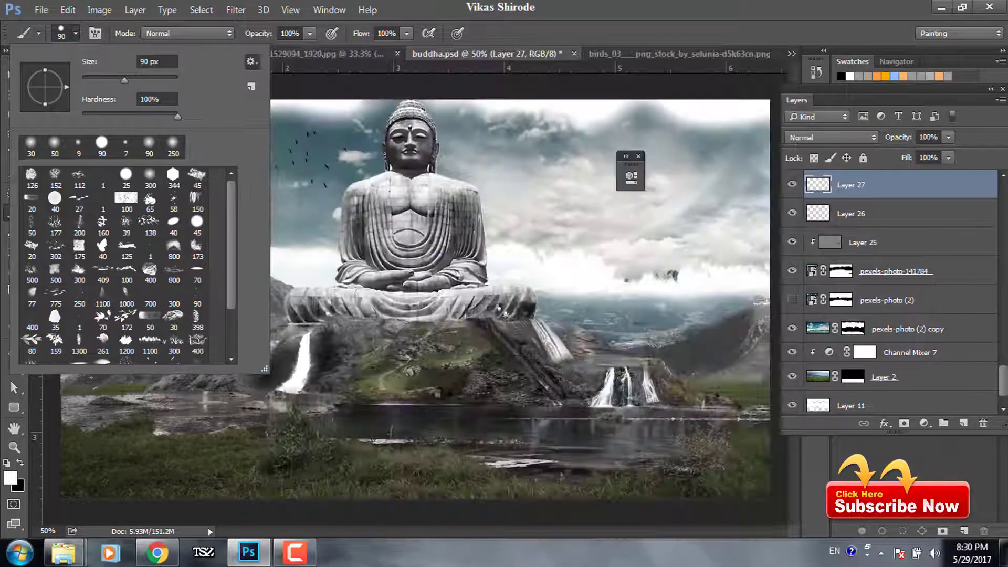
{"action": "left_click", "coordinate": [251, 62]}
{"action": "left_click", "coordinate": [610, 329]}
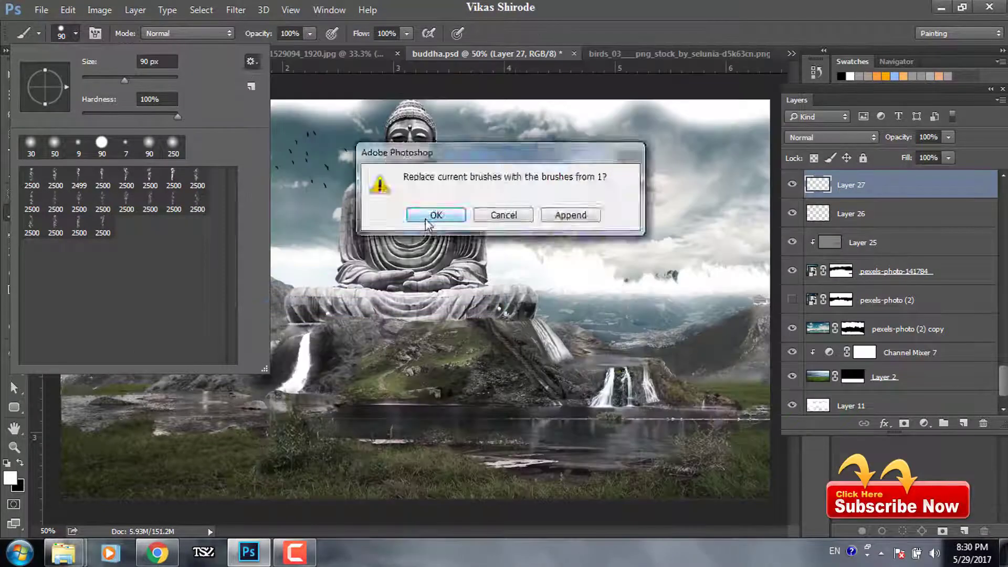
{"action": "key", "text": "Return"}
{"action": "left_click", "coordinate": [251, 62]}
{"action": "key", "text": "Return"}
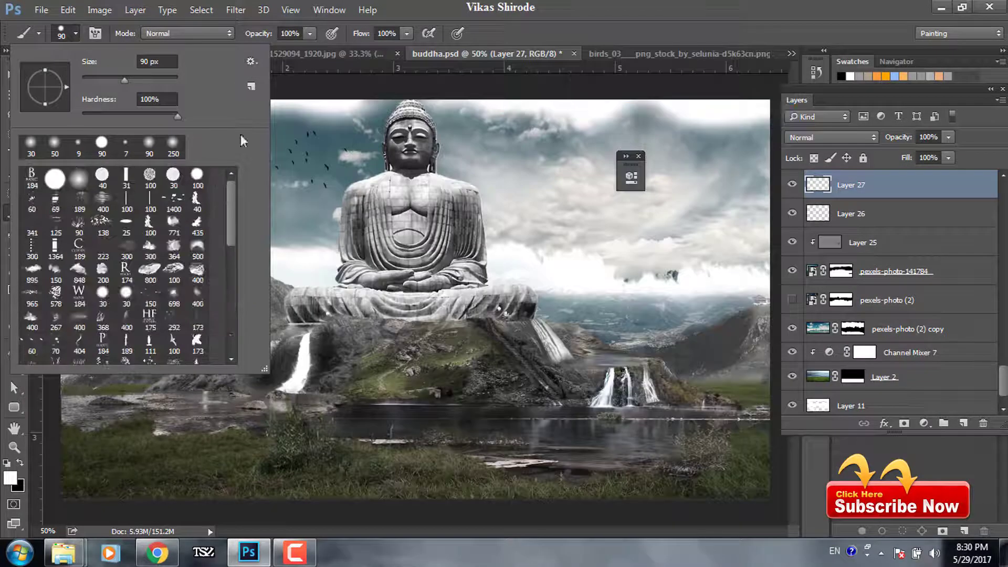
Load a brush file and pick a soft brush preset for painting clouds
{"action": "left_click", "coordinate": [251, 61]}
{"action": "left_click", "coordinate": [327, 254]}
{"action": "scroll", "coordinate": [502, 167], "scroll_direction": "down", "scroll_amount": 1}
{"action": "scroll", "coordinate": [502, 167], "scroll_direction": "down", "scroll_amount": 3}
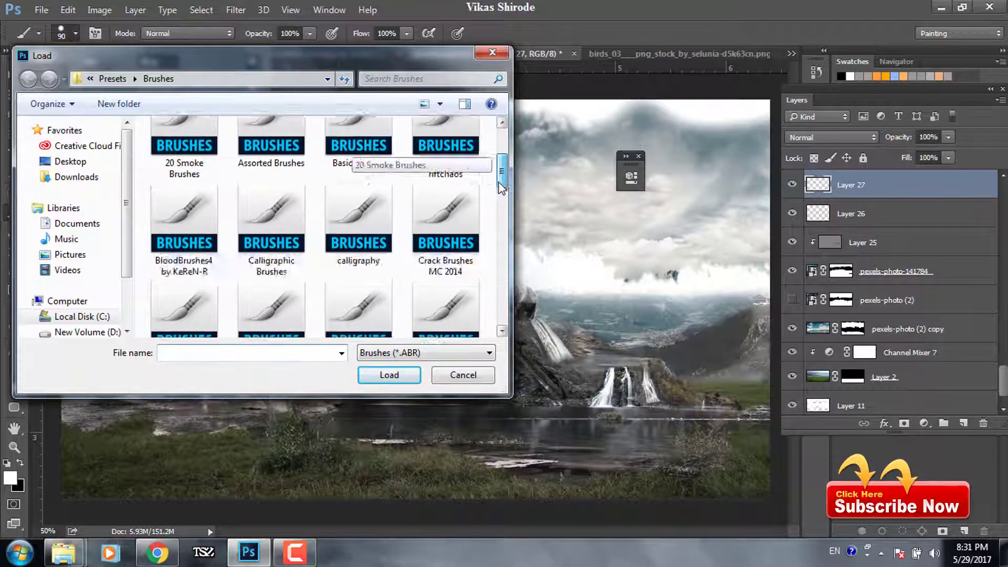
{"action": "scroll", "coordinate": [502, 167], "scroll_direction": "down", "scroll_amount": 3}
{"action": "double_click", "coordinate": [336, 158]}
{"action": "left_click_drag", "start_coordinate": [234, 208], "coordinate": [233, 273]}
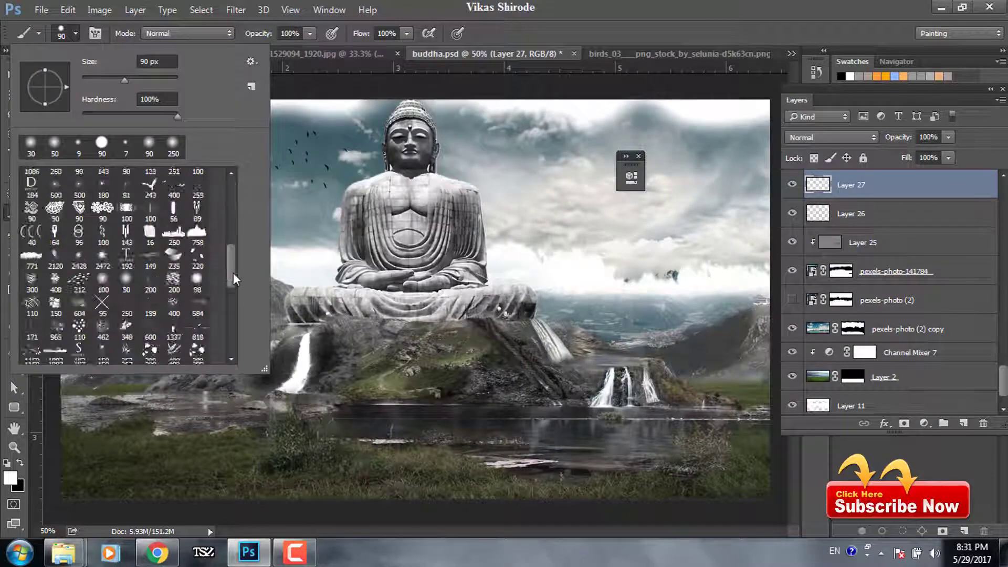
{"action": "double_click", "coordinate": [208, 235]}
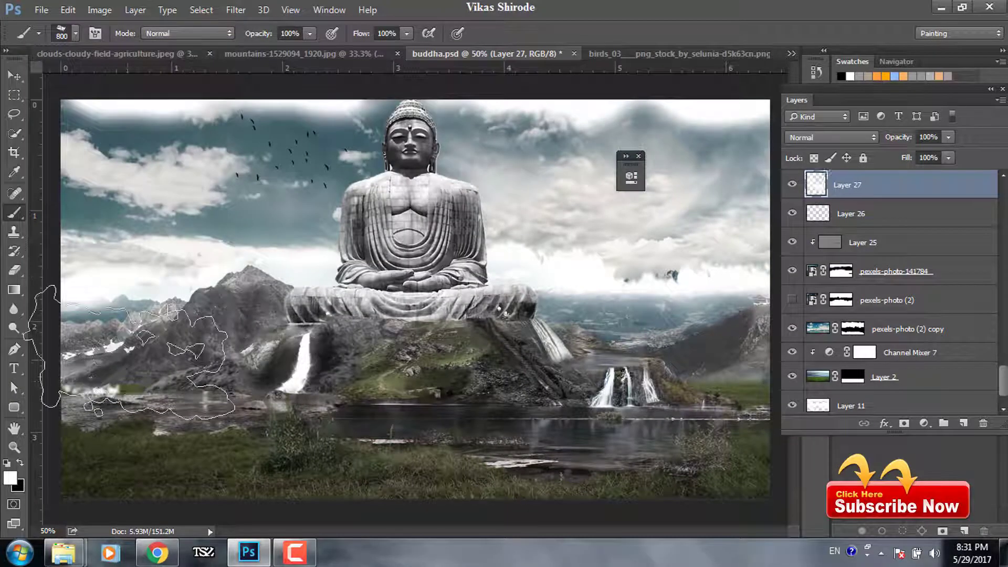
Paint an Overlay-mode cloud stroke over the lower left and fade Layer 28's fill to 22%
{"action": "left_click_drag", "start_coordinate": [138, 362], "coordinate": [341, 378]}
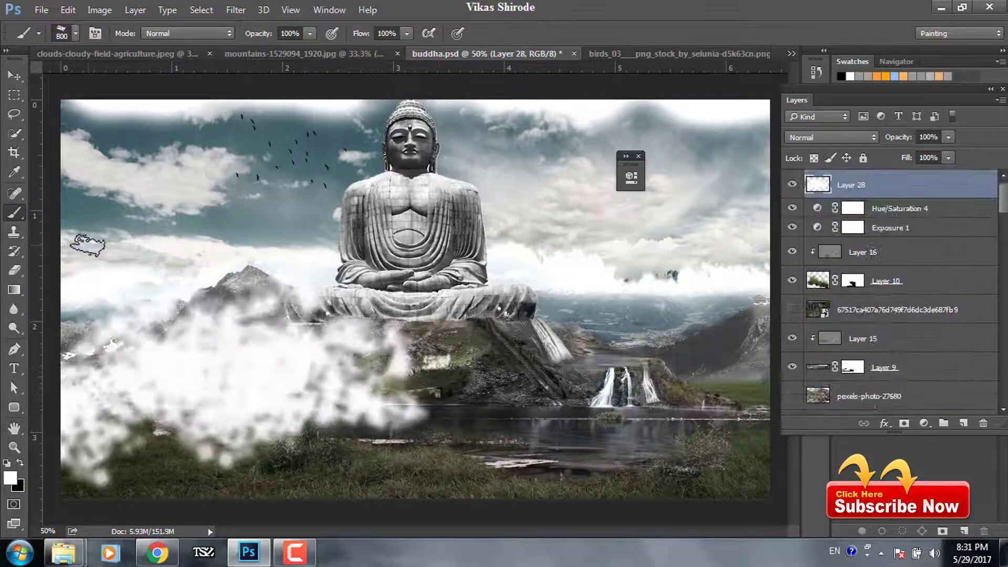
{"action": "key", "text": "ctrl+z"}
{"action": "key", "text": "i"}
{"action": "left_click", "coordinate": [225, 33]}
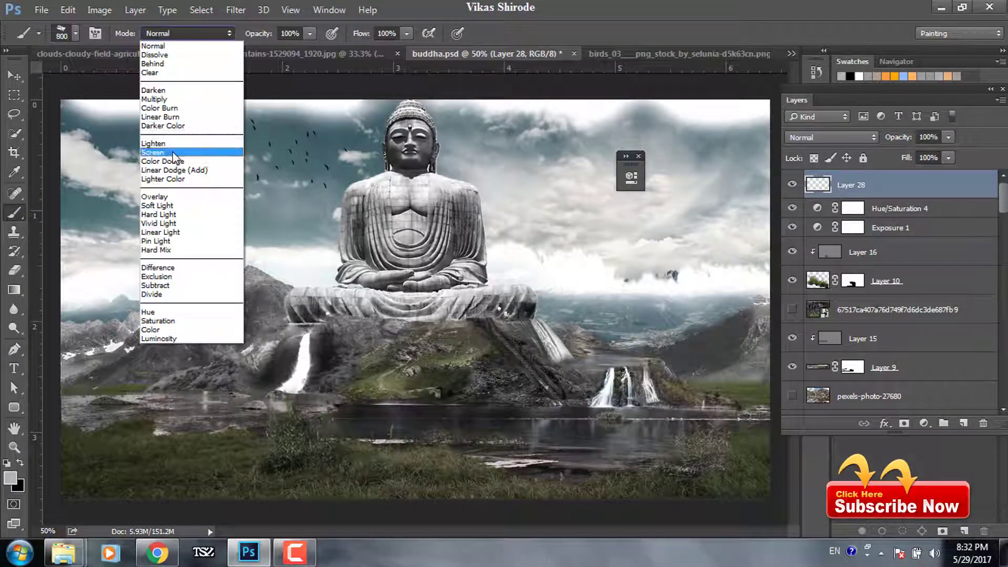
{"action": "left_click", "coordinate": [168, 266]}
{"action": "left_click_drag", "start_coordinate": [68, 383], "coordinate": [472, 404]}
{"action": "left_click_drag", "start_coordinate": [904, 157], "coordinate": [859, 156]}
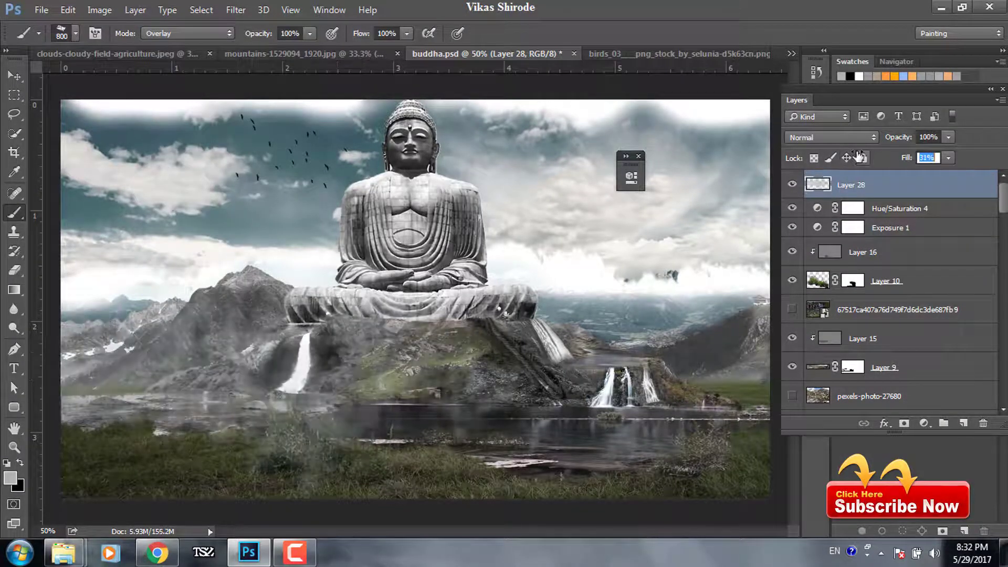
Paint fog on new Layer 29 in pale blue-white with a 600 px brush, fill down to 0%
{"action": "left_click", "coordinate": [964, 423]}
{"action": "left_click_drag", "start_coordinate": [100, 385], "coordinate": [193, 387]}
{"action": "mouse_move", "coordinate": [907, 158]}
{"action": "left_mouse_down"}
{"action": "mouse_move", "coordinate": [871, 157]}
{"action": "mouse_move", "coordinate": [896, 164]}
{"action": "left_mouse_up"}
{"action": "left_click", "coordinate": [10, 478]}
{"action": "left_click", "coordinate": [908, 226]}
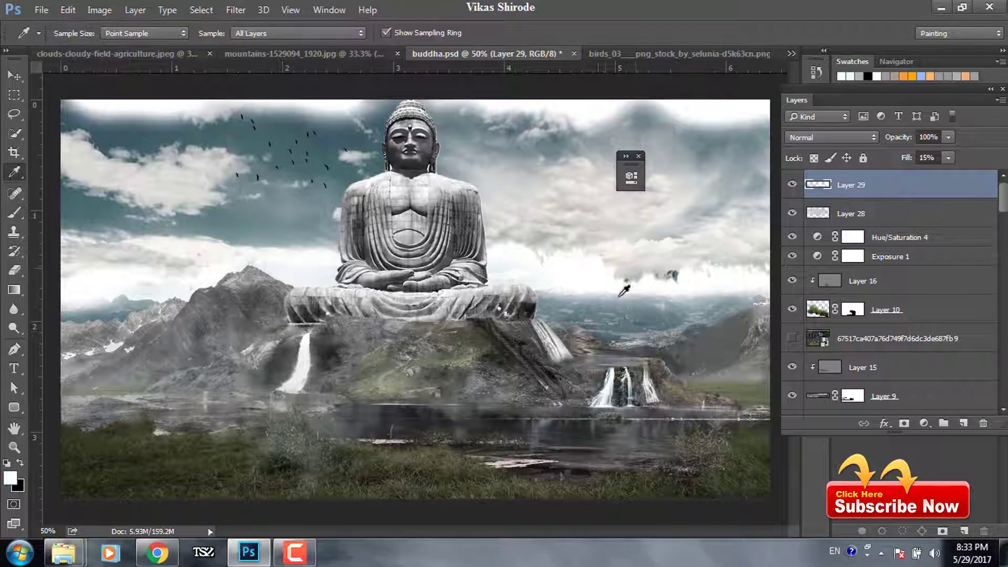
{"action": "key", "text": "bracketright"}
{"action": "key", "text": "bracketright"}
{"action": "key", "text": "bracketright"}
{"action": "left_click_drag", "start_coordinate": [906, 157], "coordinate": [888, 163]}
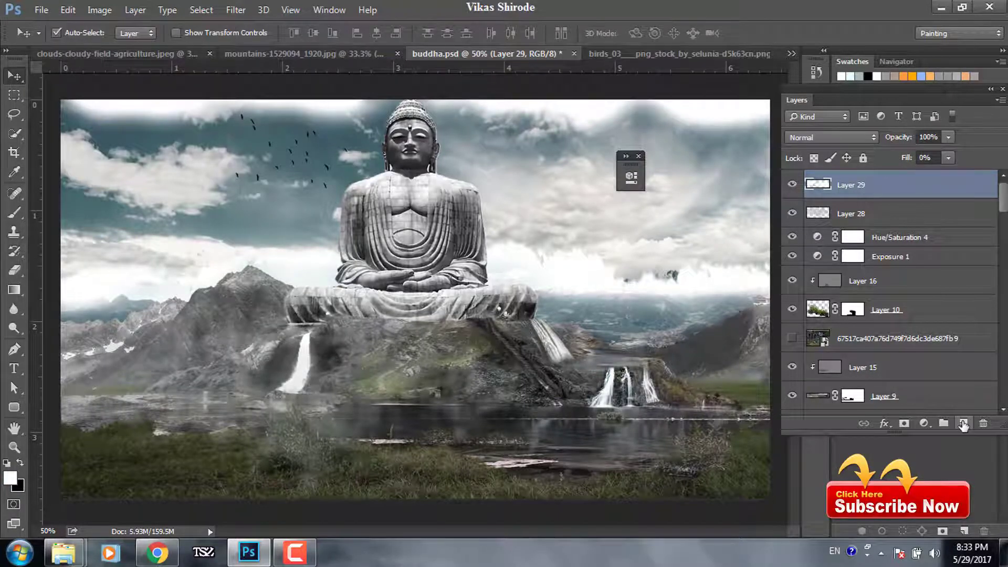
Add a Gradient Fill mist layer and set the brush to Normal mode
{"action": "left_click", "coordinate": [924, 423]}
{"action": "left_click", "coordinate": [851, 107]}
{"action": "left_click", "coordinate": [803, 144]}
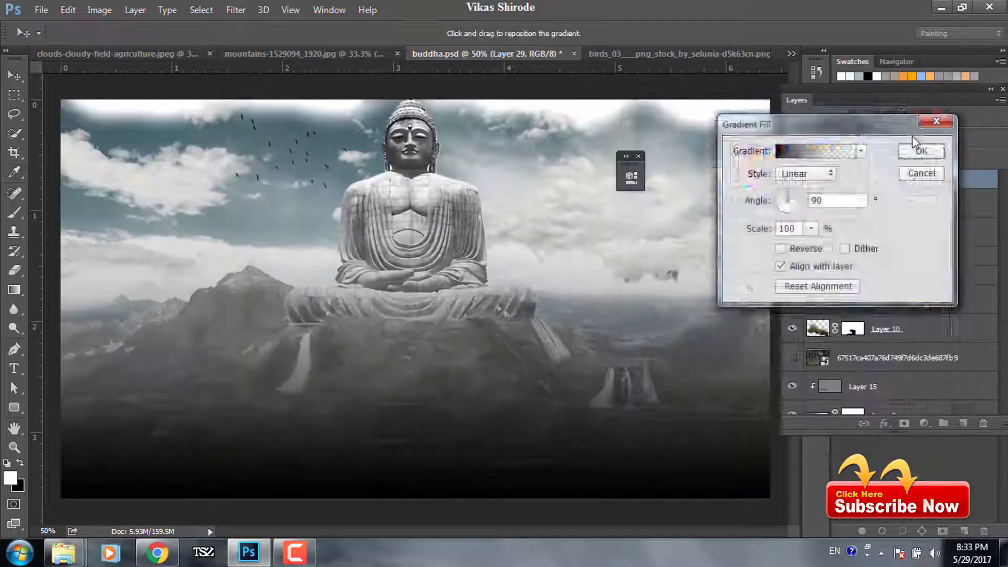
{"action": "key", "text": "b"}
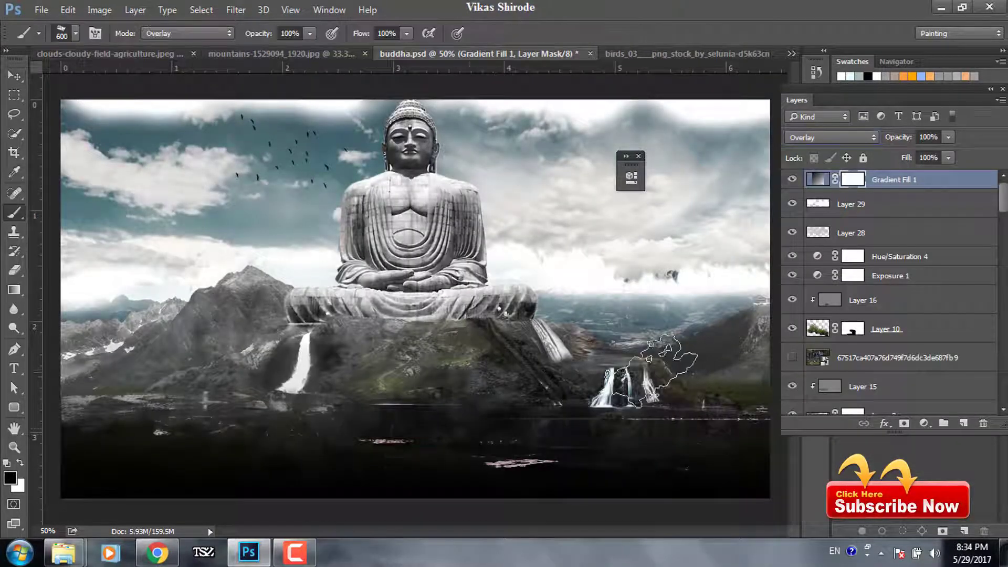
{"action": "key", "text": "ctrl+z"}
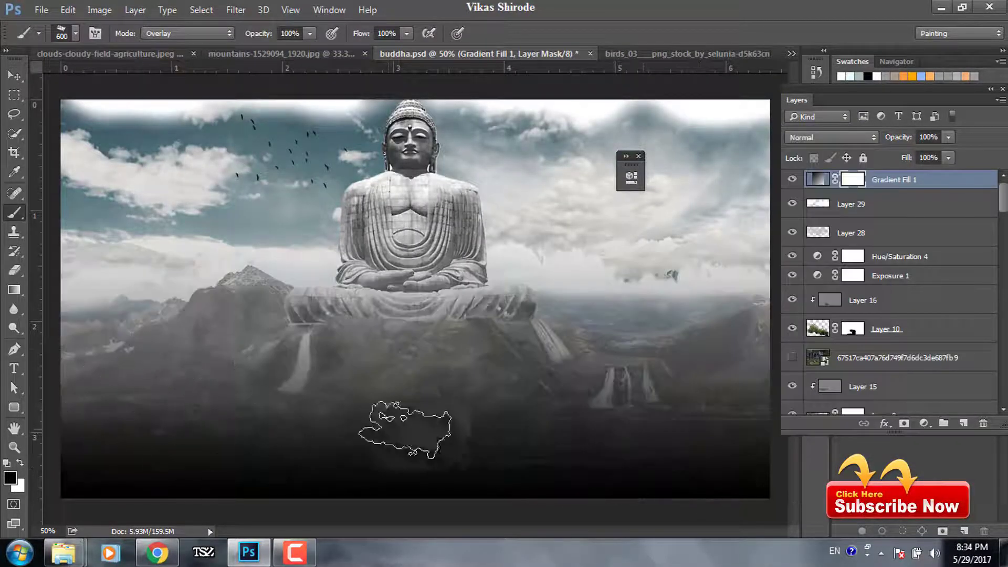
{"action": "left_click", "coordinate": [215, 35]}
{"action": "left_click", "coordinate": [157, 44]}
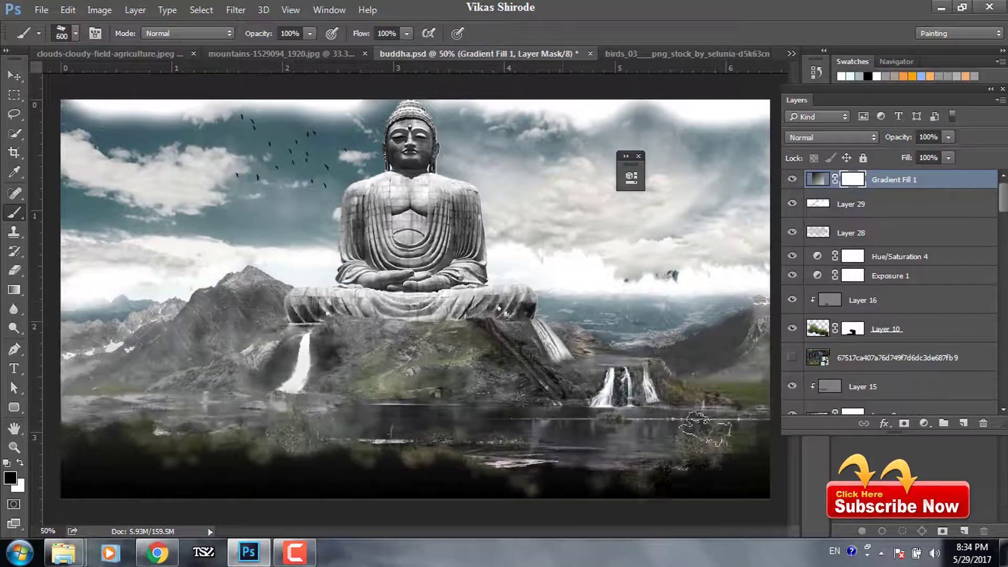
Mask the mist off the upper sky, mountains and waterfalls, and lower its Fill to 53%
{"action": "left_click_drag", "start_coordinate": [164, 161], "coordinate": [658, 255]}
{"action": "key", "text": "bracketright"}
{"action": "key", "text": "bracketright"}
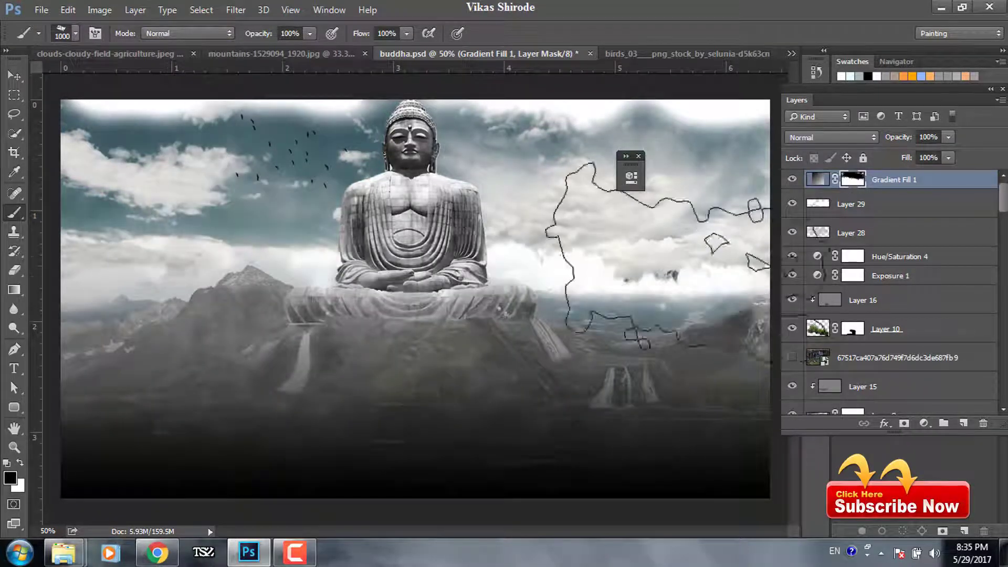
{"action": "key", "text": "bracketright"}
{"action": "key", "text": "bracketright"}
{"action": "key", "text": "bracketright"}
{"action": "mouse_move", "coordinate": [501, 312]}
{"action": "left_mouse_down"}
{"action": "mouse_move", "coordinate": [683, 367]}
{"action": "mouse_move", "coordinate": [263, 315]}
{"action": "mouse_move", "coordinate": [131, 342]}
{"action": "mouse_move", "coordinate": [714, 388]}
{"action": "mouse_move", "coordinate": [158, 420]}
{"action": "left_mouse_up"}
{"action": "left_click_drag", "start_coordinate": [906, 158], "coordinate": [872, 166]}
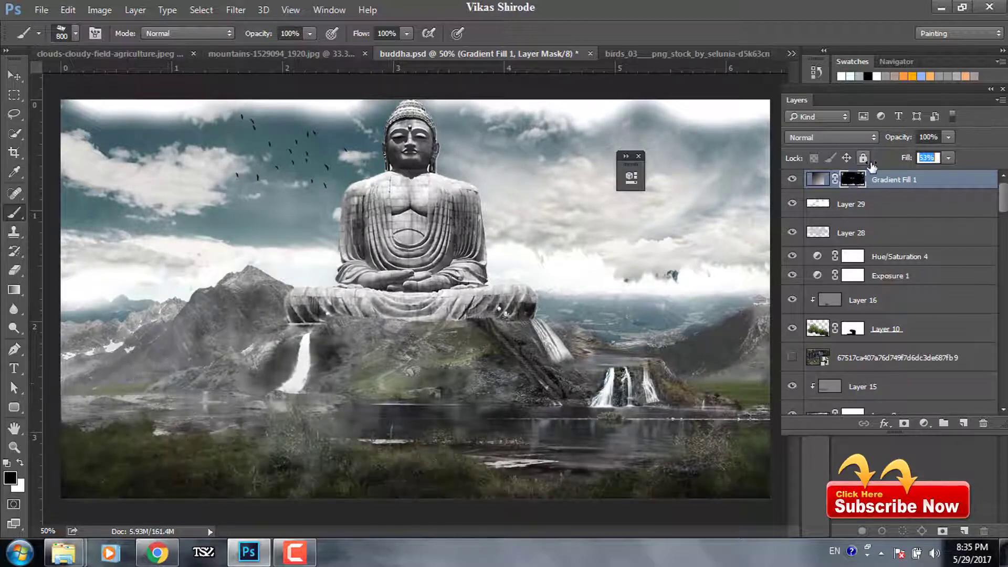
{"action": "left_click", "coordinate": [14, 76]}
Paint a black shadow band under the statue on a clipped layer, set to Darken at 35% fill
{"action": "key", "text": "b"}
{"action": "key", "text": "ctrl+shift+alt+n"}
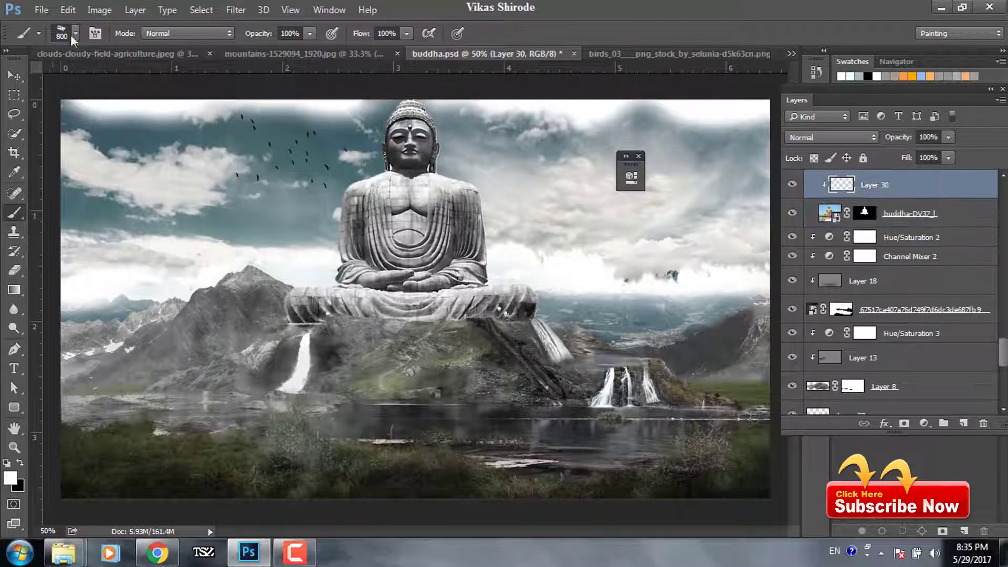
{"action": "key", "text": "x"}
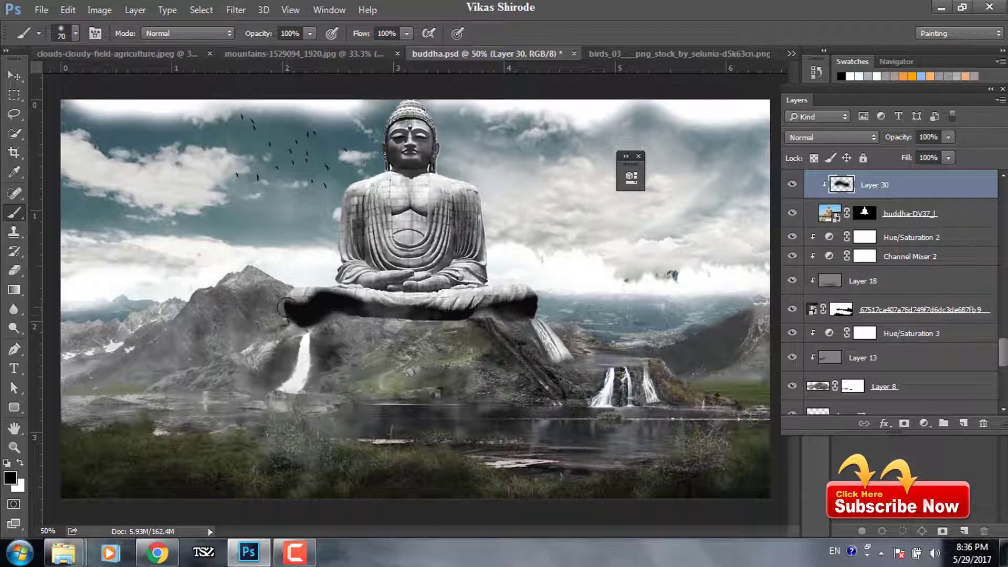
{"action": "left_click", "coordinate": [831, 137]}
{"action": "left_click_drag", "start_coordinate": [907, 157], "coordinate": [893, 163]}
{"action": "left_click", "coordinate": [831, 137]}
{"action": "left_click", "coordinate": [894, 167]}
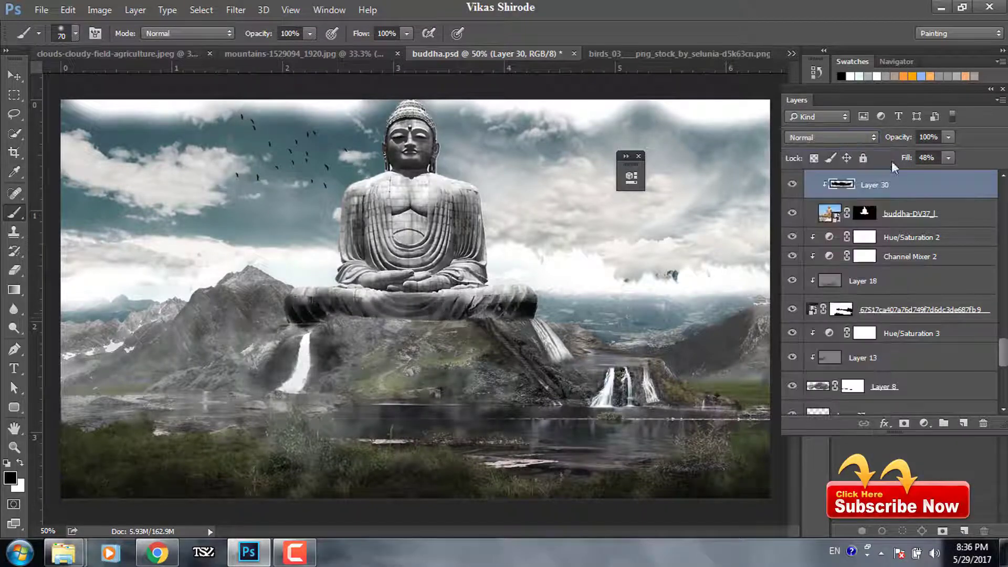
{"action": "left_click", "coordinate": [831, 137]}
{"action": "left_click", "coordinate": [809, 158]}
{"action": "left_click_drag", "start_coordinate": [907, 158], "coordinate": [862, 162]}
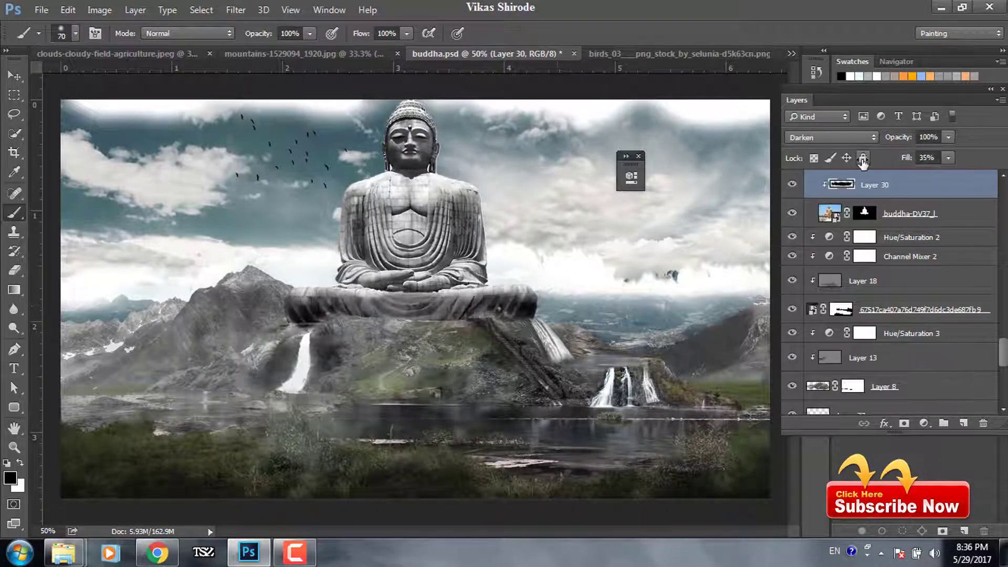
Add a new layer above Layer 31 and load the 20 Smoke Brushes set at 30 px
{"action": "right_click", "coordinate": [454, 318]}
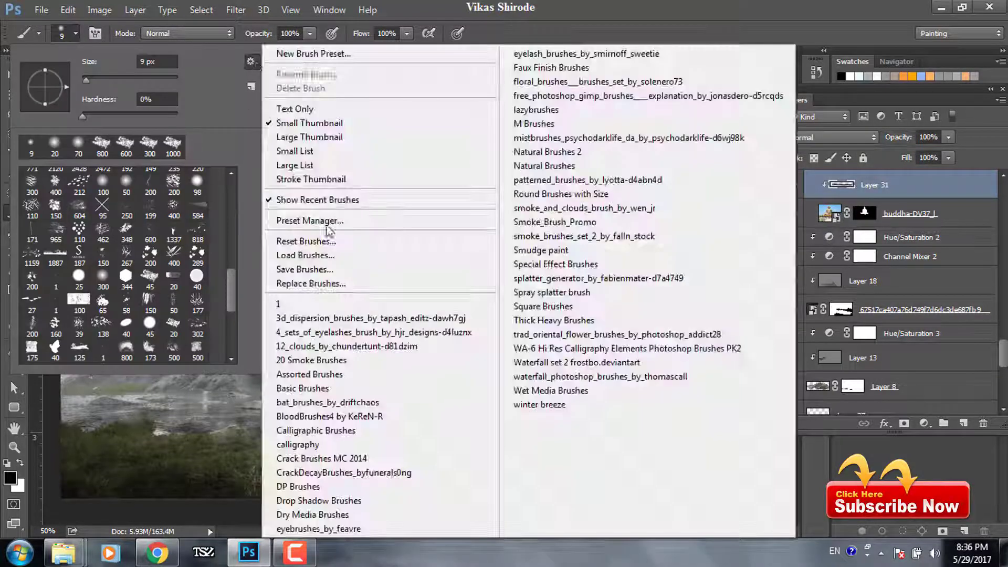
{"action": "key", "text": "Escape"}
{"action": "left_click", "coordinate": [792, 184]}
{"action": "key", "text": "ctrl+shift+alt+n"}
{"action": "left_click", "coordinate": [76, 33]}
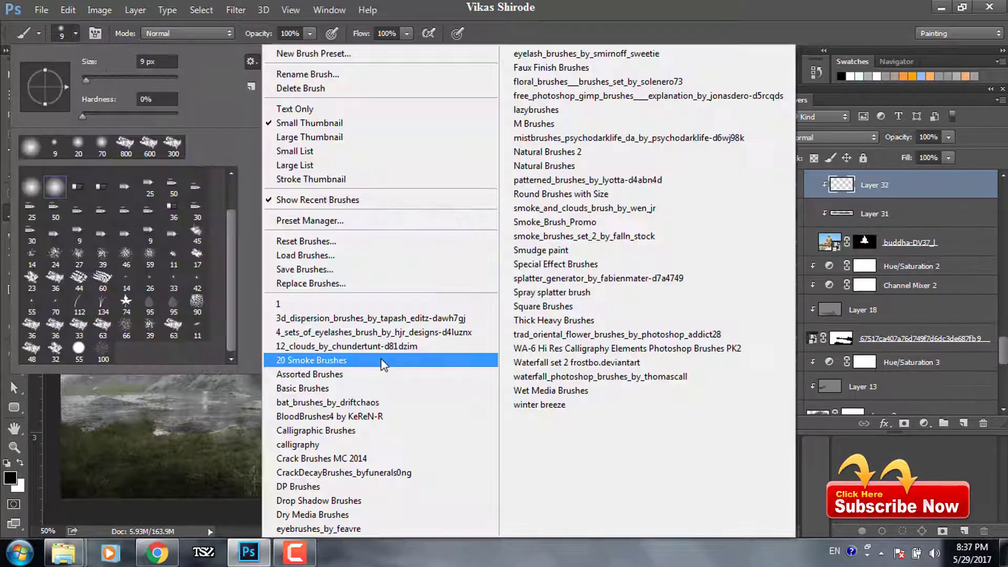
{"action": "left_click", "coordinate": [382, 300]}
{"action": "key", "text": "Return"}
Raise Layer 32 above Layer 12, hide Layer 28's fog and delete empty Layer 29
{"action": "key", "text": "v"}
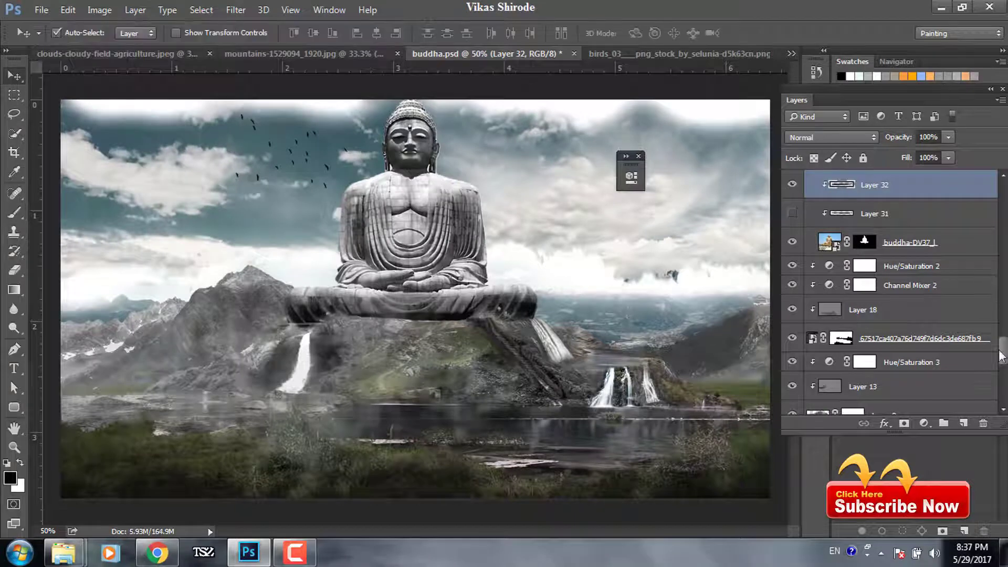
{"action": "key", "text": "ctrl+bracketright"}
{"action": "key", "text": "ctrl+bracketright"}
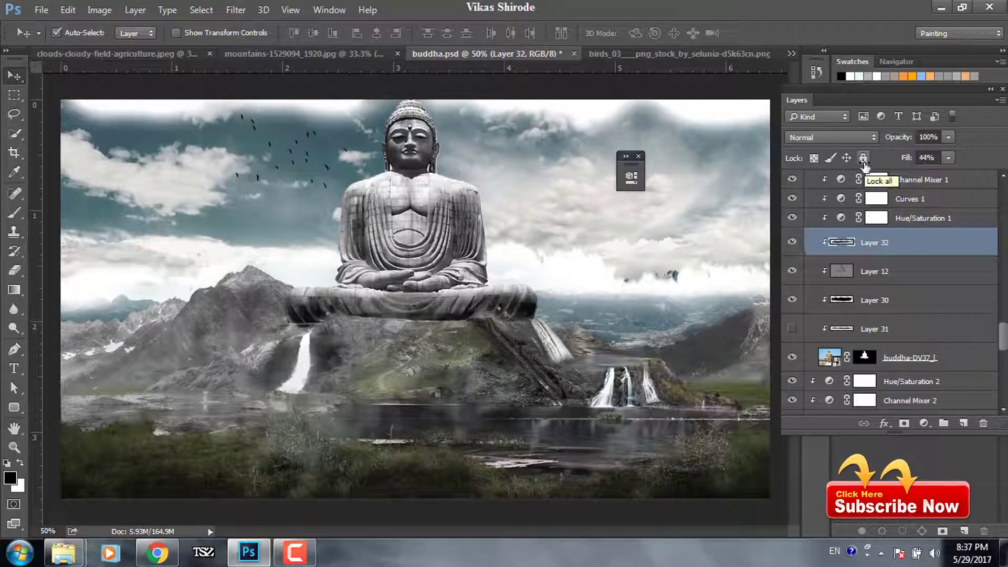
{"action": "left_click", "coordinate": [594, 399]}
{"action": "left_click", "coordinate": [793, 232]}
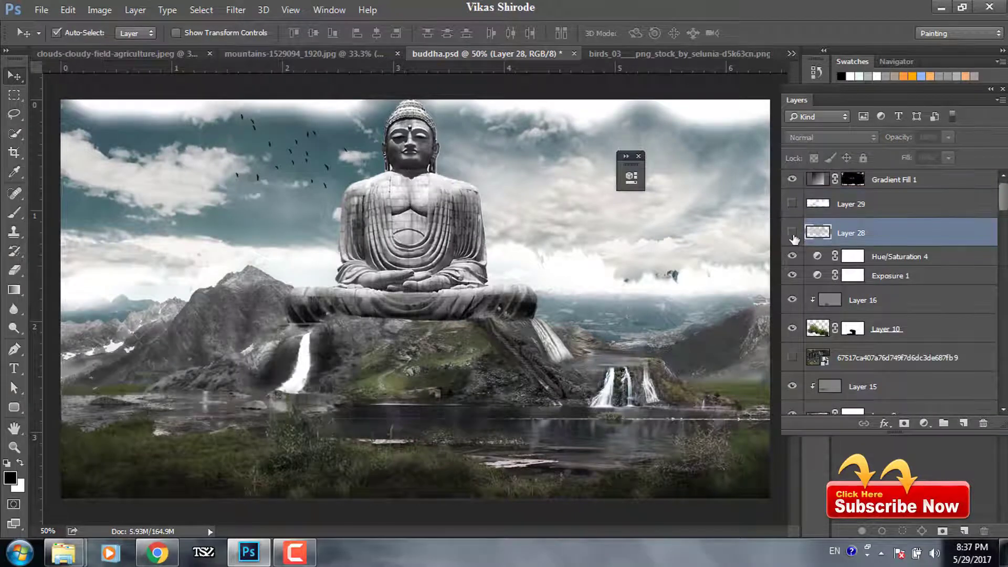
{"action": "key", "text": "Delete"}
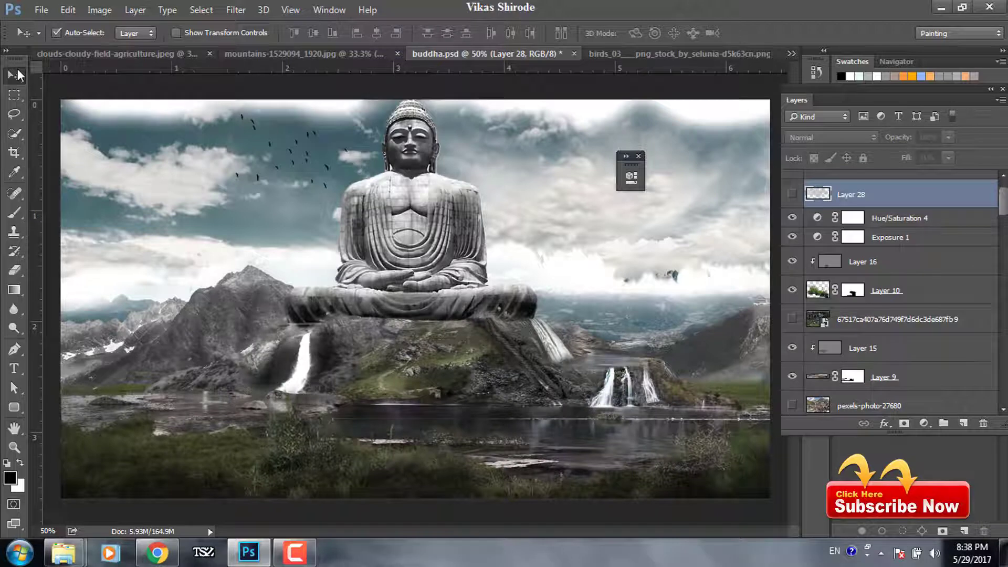
Gather all composite layers into Group 2, then duplicate and merge the group copy
{"action": "left_click", "coordinate": [388, 373]}
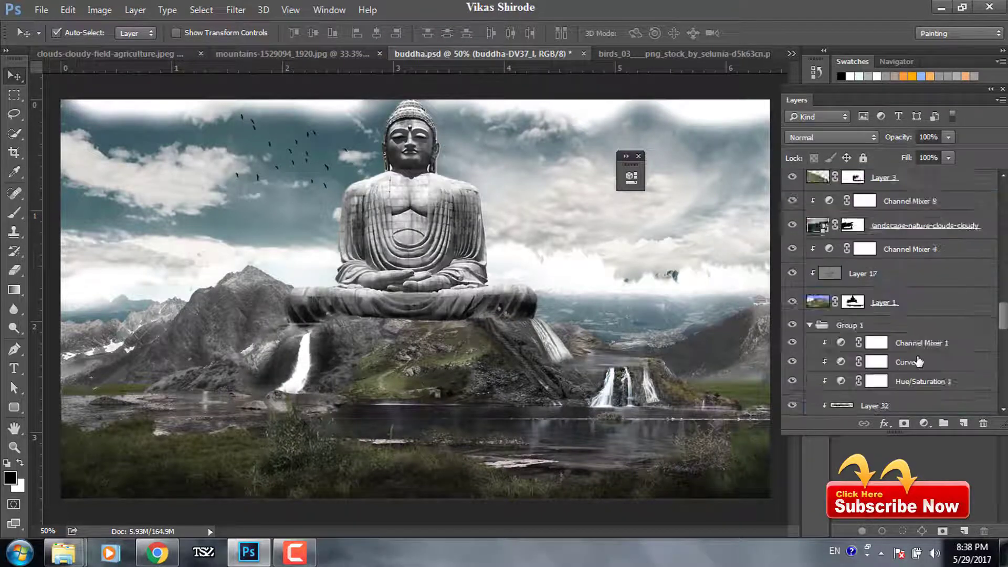
{"action": "left_click", "coordinate": [861, 208], "text": "shift"}
{"action": "key", "text": "ctrl+g"}
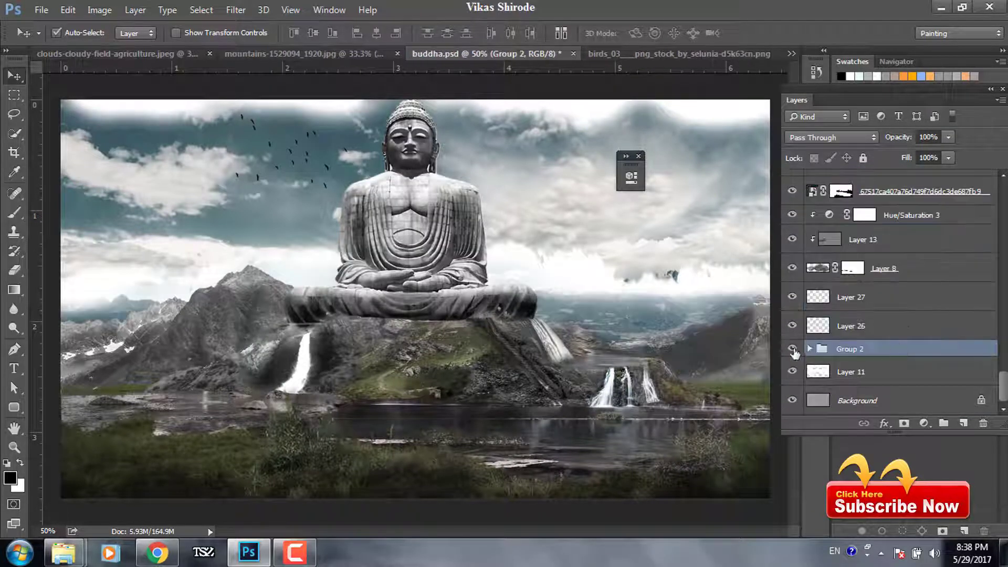
{"action": "left_click", "coordinate": [235, 9]}
{"action": "key", "text": "ctrl+j"}
{"action": "key", "text": "ctrl+e"}
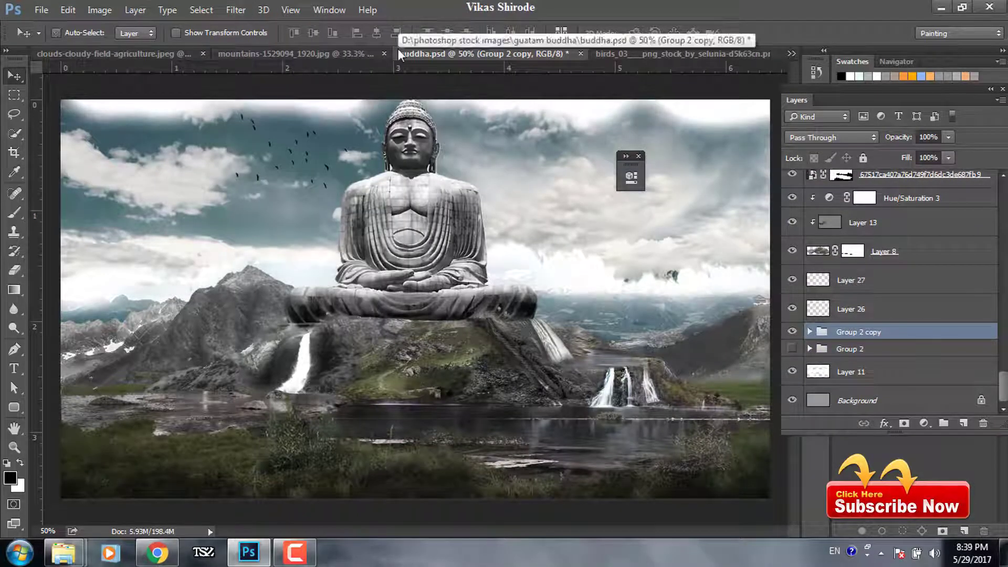
Duplicate the merged composite and apply a 9 px Field Blur to the copy
{"action": "left_click", "coordinate": [235, 9]}
{"action": "left_click", "coordinate": [453, 187]}
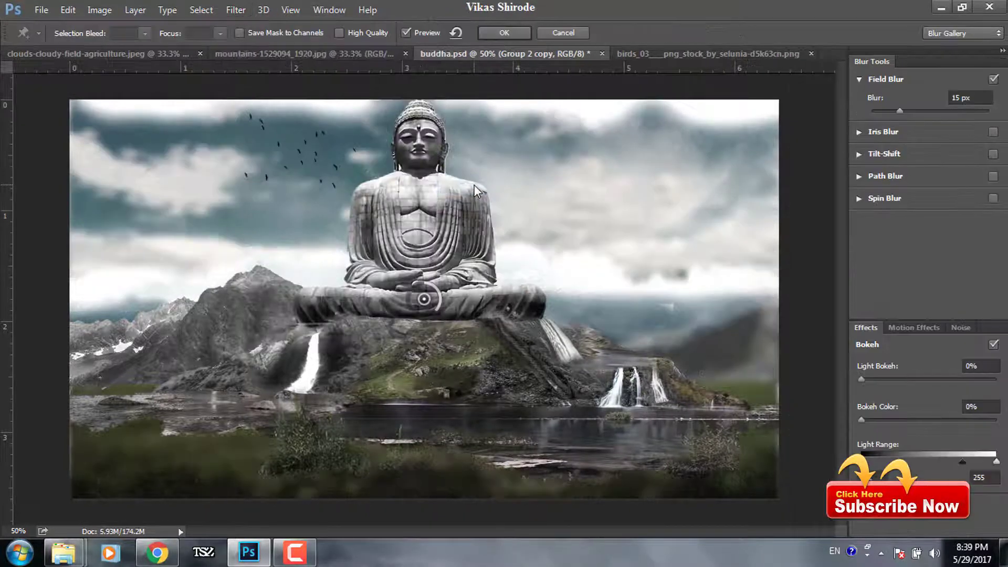
{"action": "left_click", "coordinate": [574, 36]}
{"action": "key", "text": "ctrl+j"}
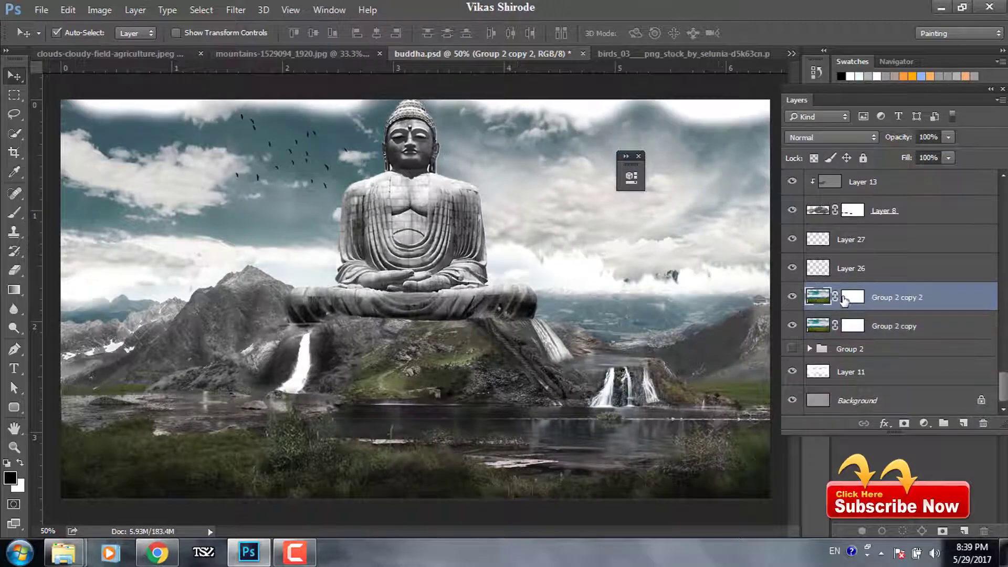
{"action": "left_click", "coordinate": [235, 10]}
{"action": "left_click", "coordinate": [452, 187]}
{"action": "left_click_drag", "start_coordinate": [918, 113], "coordinate": [893, 119]}
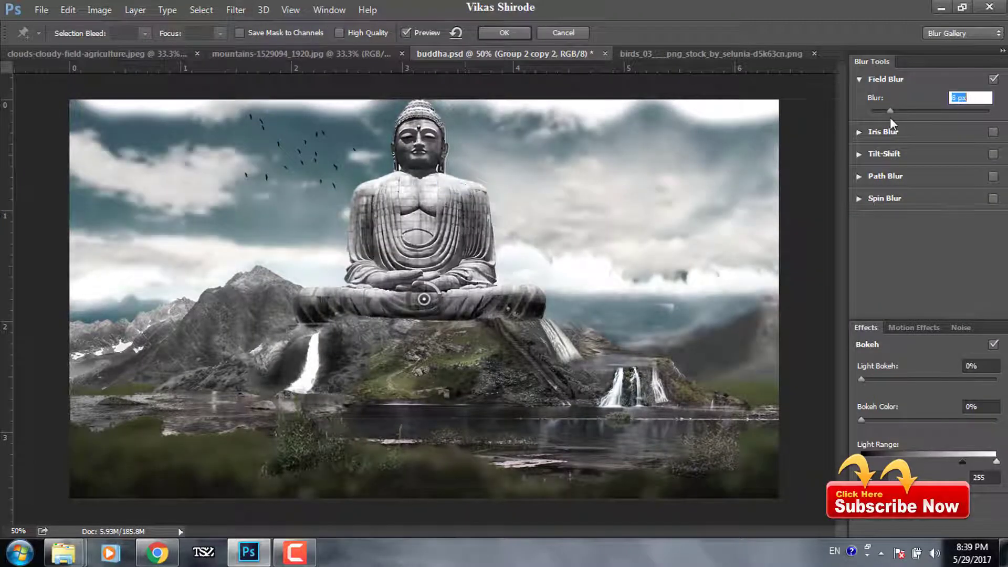
{"action": "left_click", "coordinate": [514, 32]}
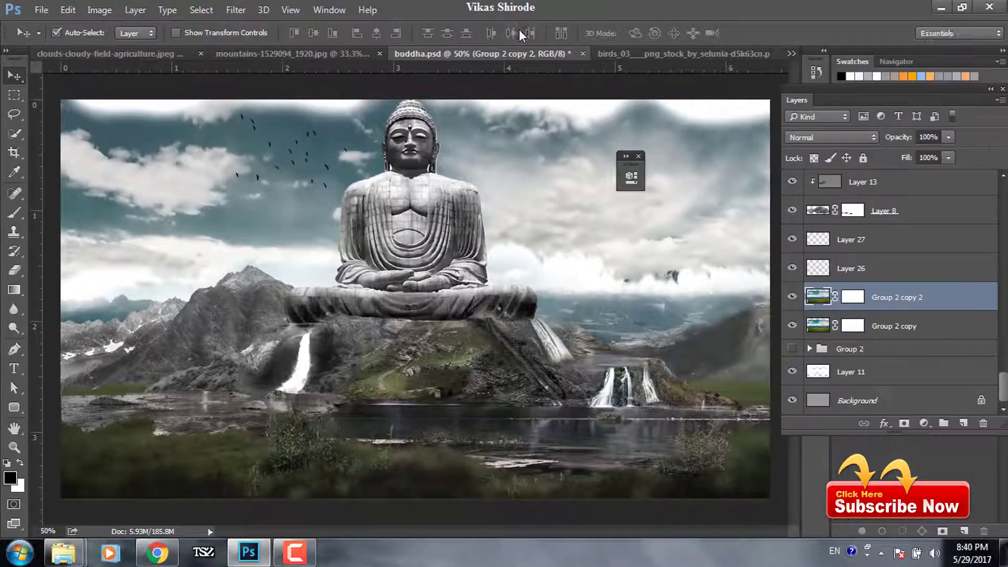
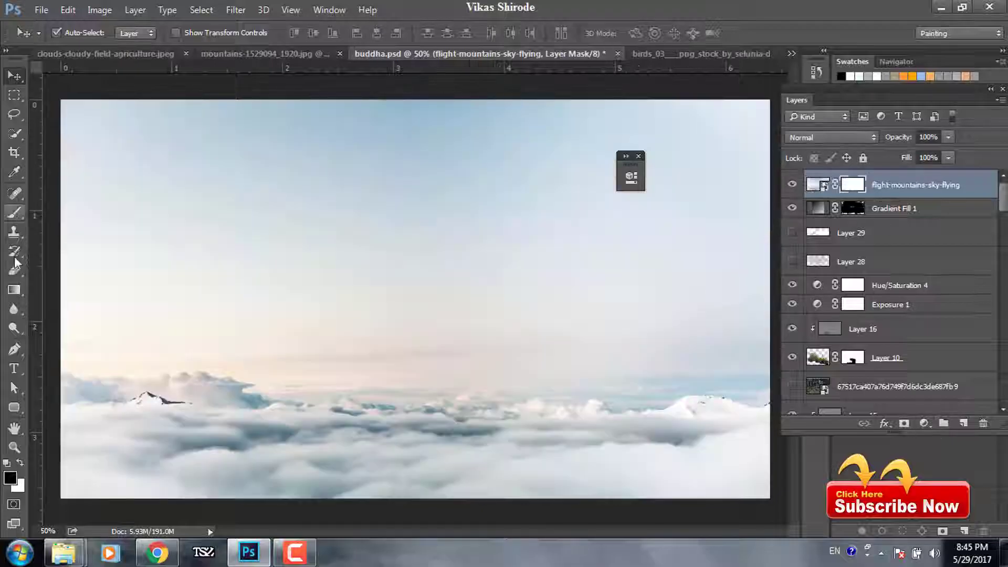
Invert the cloud layer's mask and lower its Fill to 82% with Normal blending
{"action": "key", "text": "ctrl+i"}
{"action": "left_click", "coordinate": [829, 137]}
{"action": "left_click", "coordinate": [811, 275]}
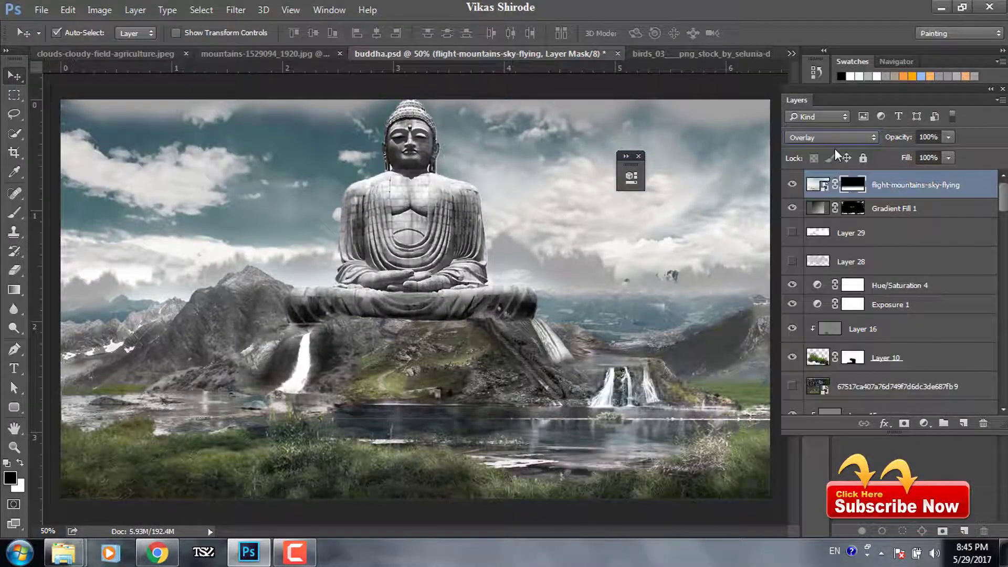
{"action": "left_click", "coordinate": [830, 137]}
{"action": "left_click", "coordinate": [811, 152]}
{"action": "left_click_drag", "start_coordinate": [923, 158], "coordinate": [913, 160]}
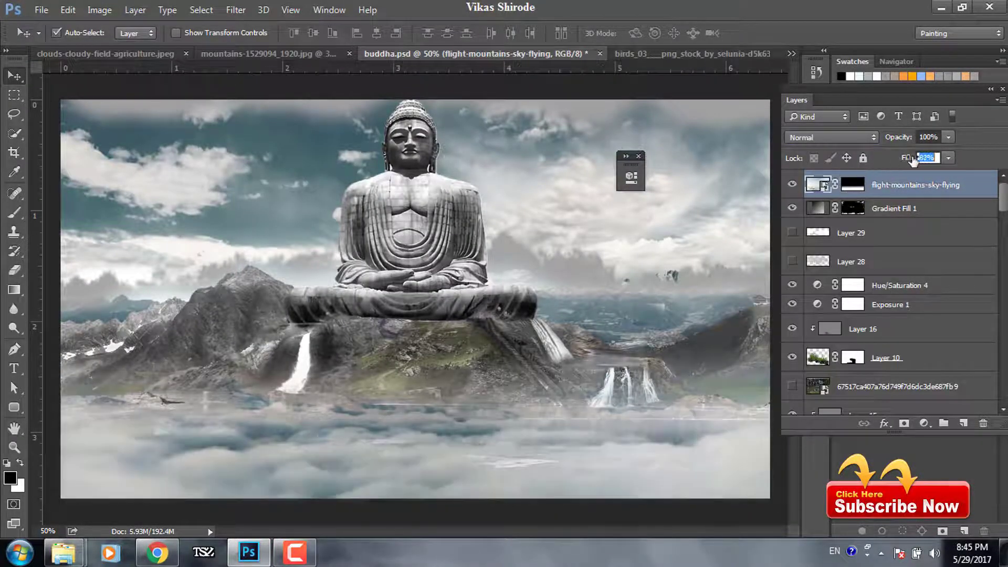
Fade the cloud mask with a gradient so mist remains only at the bottom
{"action": "left_click", "coordinate": [15, 288]}
{"action": "left_click_drag", "start_coordinate": [439, 458], "coordinate": [421, 399]}
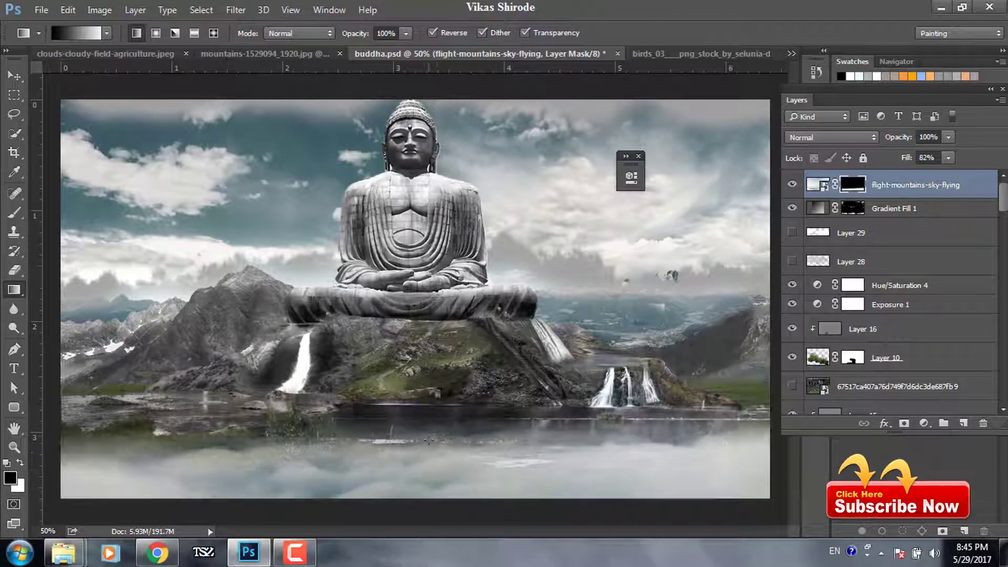
{"action": "type", "text": "100"}
{"action": "key", "text": "Return"}
{"action": "key", "text": "v"}
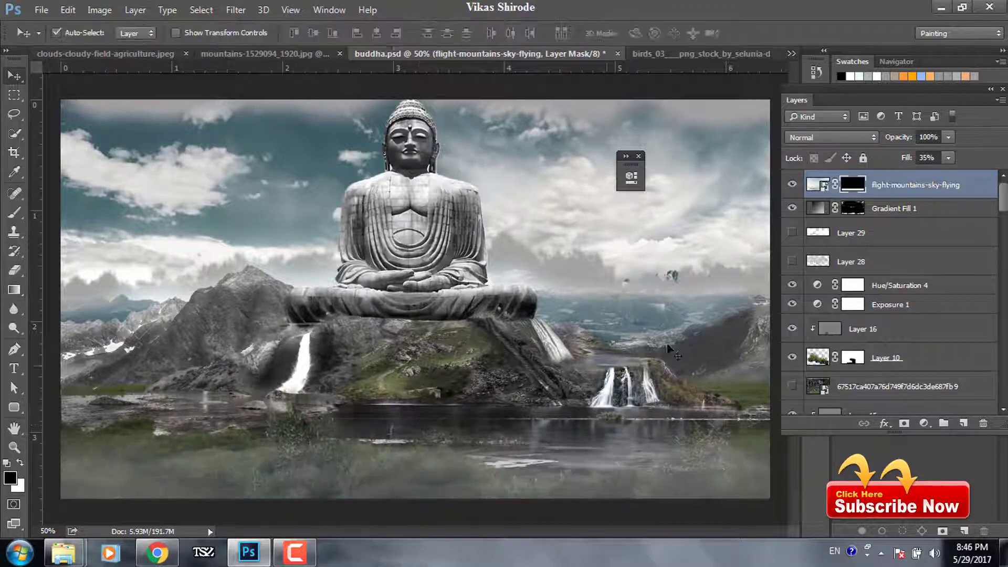
Duplicate the cloud layer below Group 2 copy and delete the copy's mask
{"action": "scroll", "coordinate": [909, 327], "scroll_direction": "down", "scroll_amount": 10}
{"action": "left_click", "coordinate": [908, 326]}
{"action": "scroll", "coordinate": [908, 326], "scroll_direction": "up", "scroll_amount": 10}
{"action": "left_click_drag", "start_coordinate": [909, 181], "coordinate": [791, 326]}
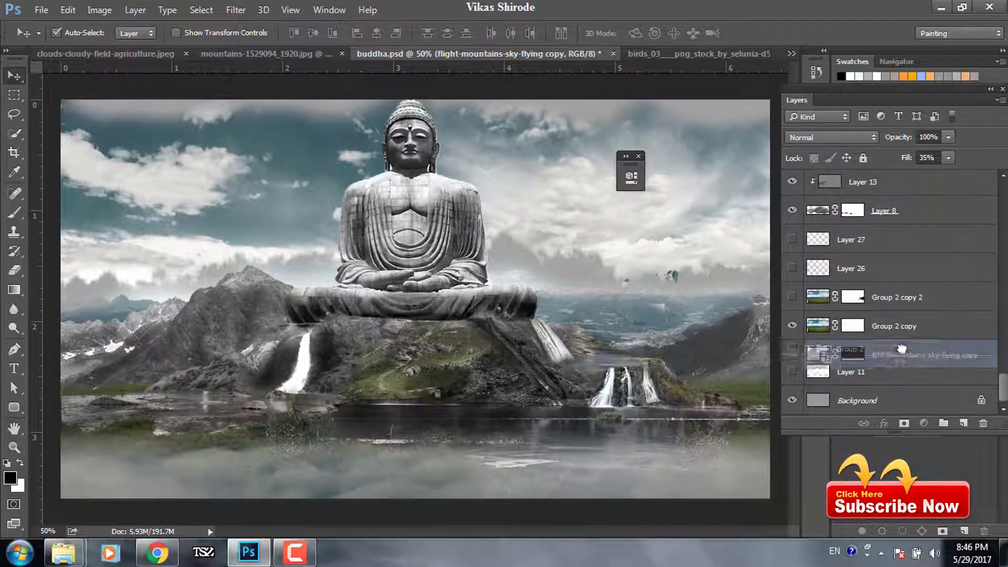
{"action": "left_click_drag", "start_coordinate": [985, 426], "coordinate": [984, 424]}
{"action": "left_click", "coordinate": [56, 33]}
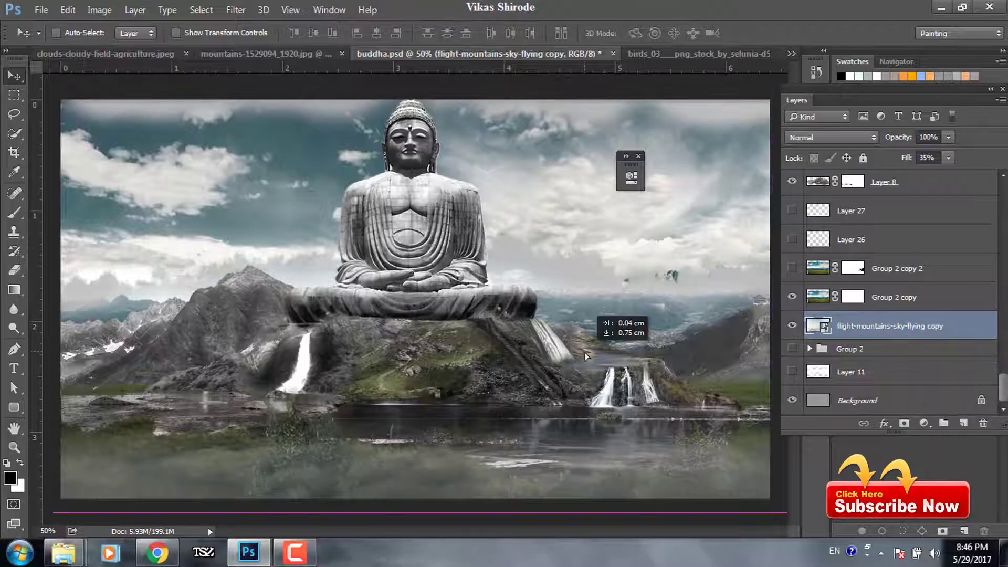
Resize and reposition the cloud copy while Group 2 copy is temporarily hidden
{"action": "left_click", "coordinate": [792, 297]}
{"action": "key", "text": "ctrl+t"}
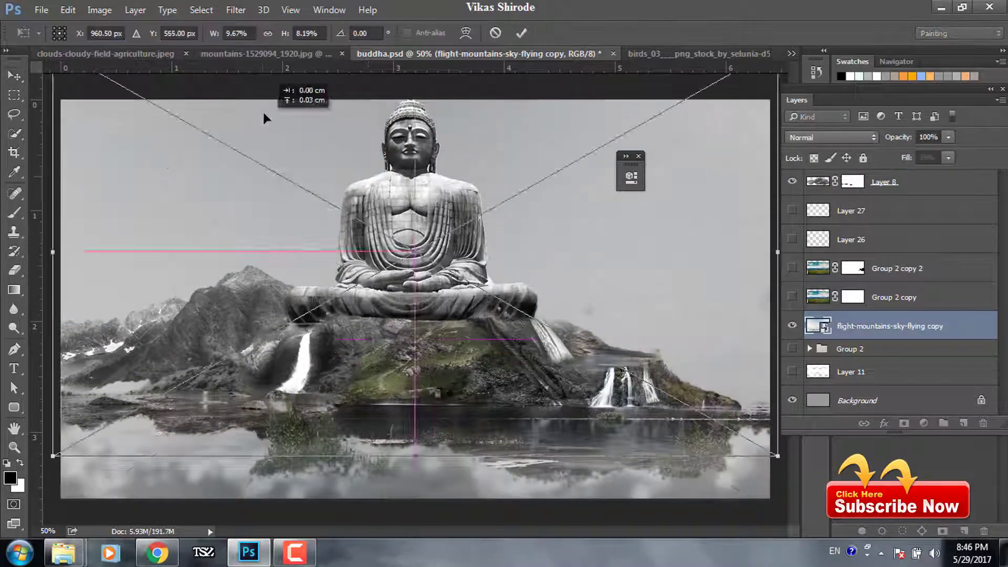
{"action": "key", "text": "Return"}
{"action": "left_click_drag", "start_coordinate": [607, 270], "coordinate": [648, 285]}
{"action": "left_click", "coordinate": [792, 297]}
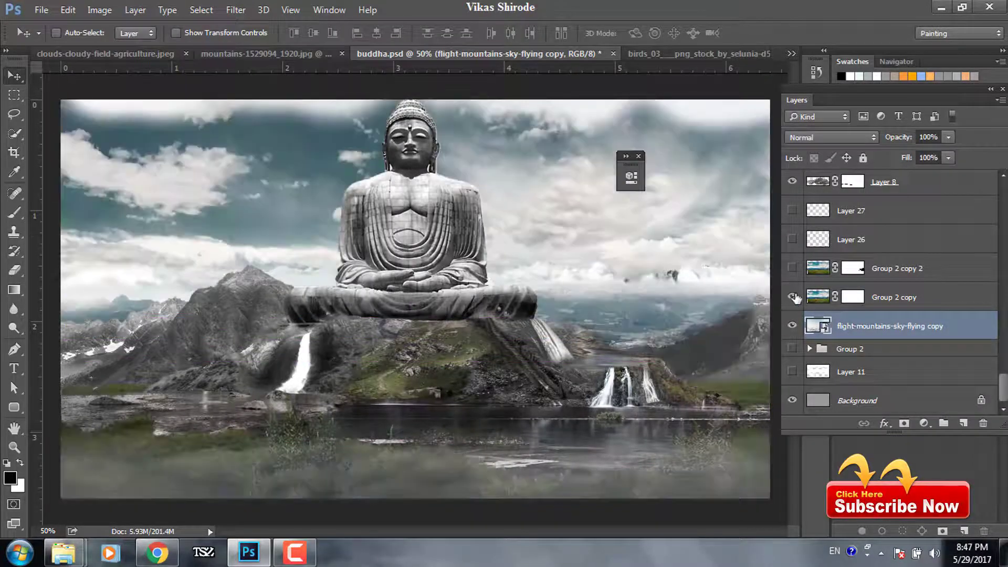
Brush over Group 2 copy's mask across the sky area
{"action": "left_click", "coordinate": [852, 297]}
{"action": "key", "text": "b"}
{"action": "left_click_drag", "start_coordinate": [703, 315], "coordinate": [574, 303]}
Reveal more sky, the distant left peaks and darker sky around the Buddha's head
{"action": "left_click_drag", "start_coordinate": [105, 294], "coordinate": [189, 265]}
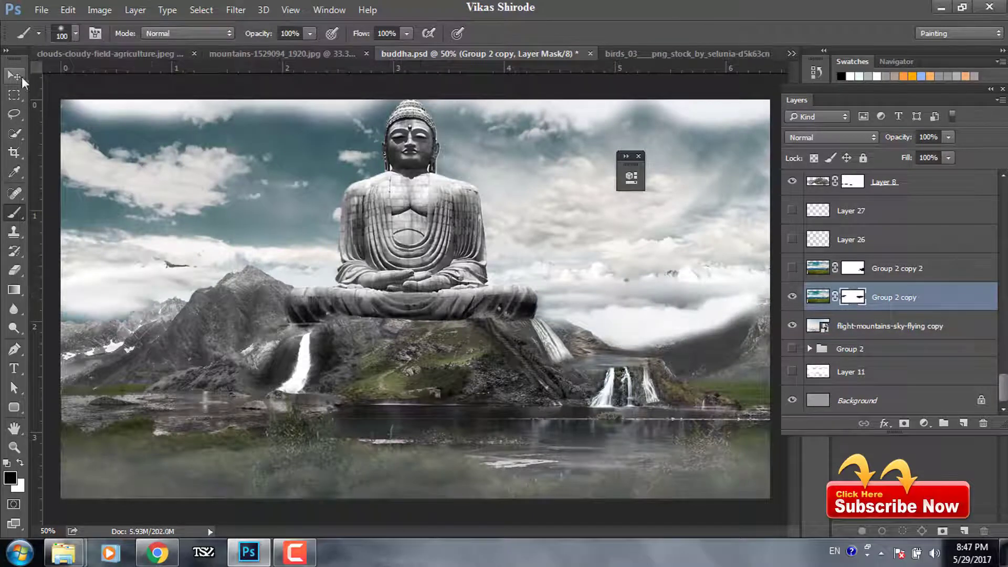
{"action": "left_click_drag", "start_coordinate": [68, 310], "coordinate": [158, 302]}
{"action": "key", "text": "b"}
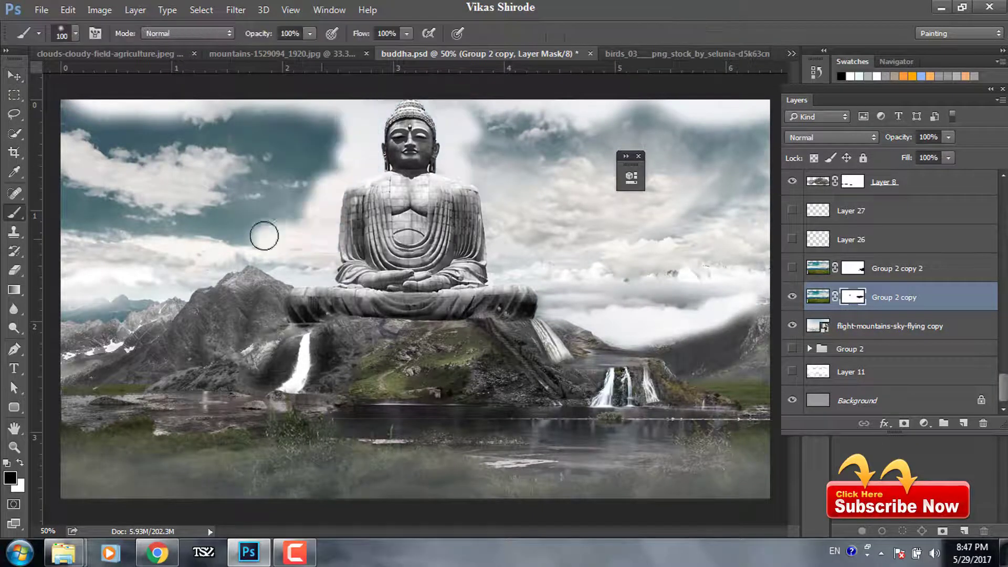
{"action": "left_click_drag", "start_coordinate": [263, 234], "coordinate": [359, 118]}
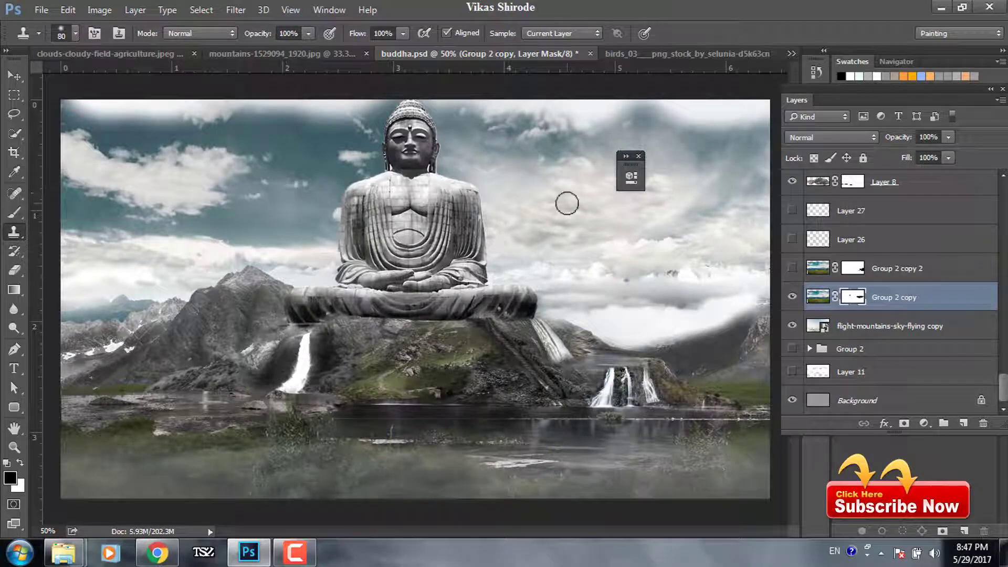
Clone brighter and darker cloud texture into the sky left of the Buddha
{"action": "key", "text": "alt+bracketleft"}
{"action": "key", "text": "alt+bracketright"}
{"action": "left_click_drag", "start_coordinate": [315, 226], "coordinate": [367, 163]}
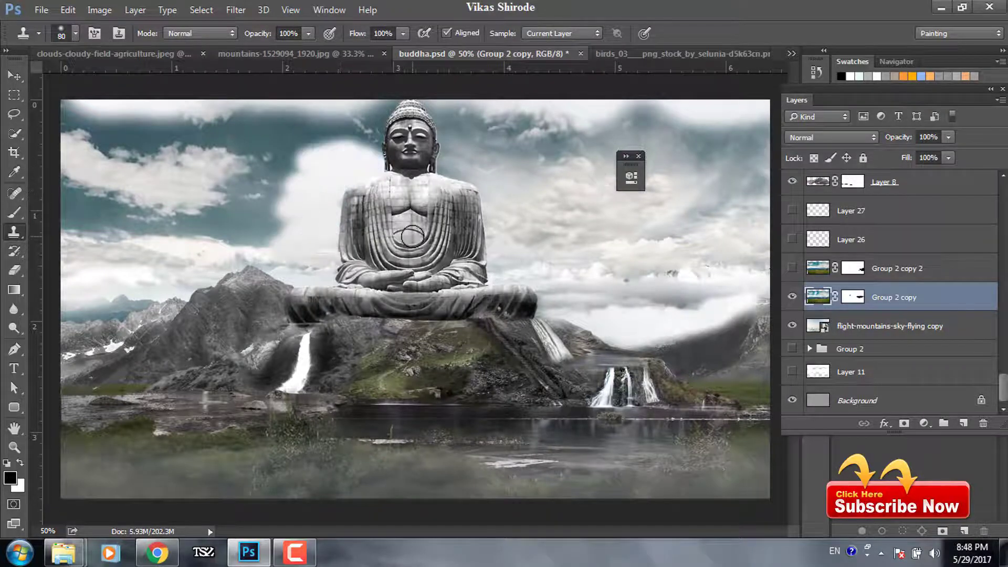
{"action": "left_click", "coordinate": [963, 424]}
{"action": "left_click", "coordinate": [821, 297]}
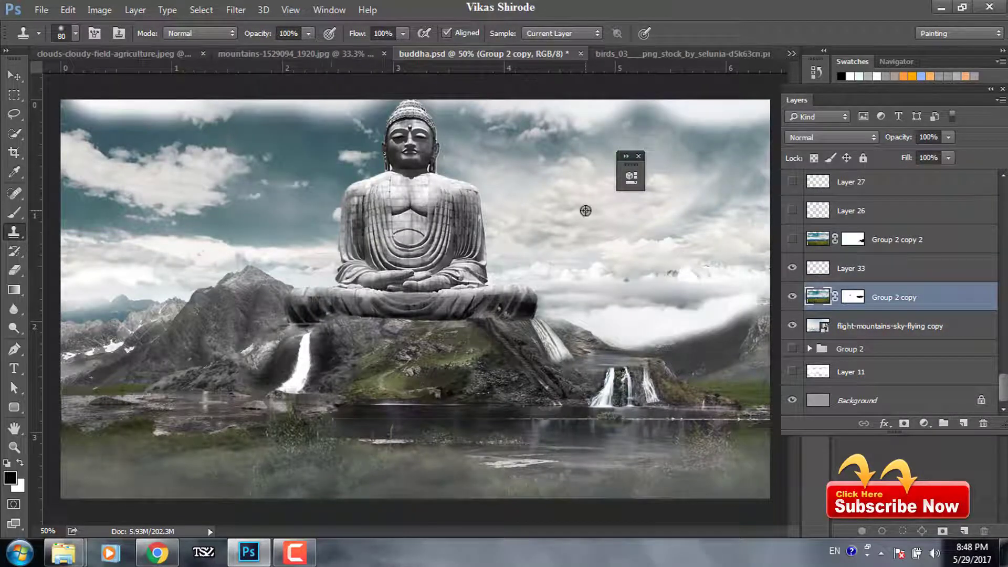
{"action": "left_click_drag", "start_coordinate": [310, 244], "coordinate": [233, 231]}
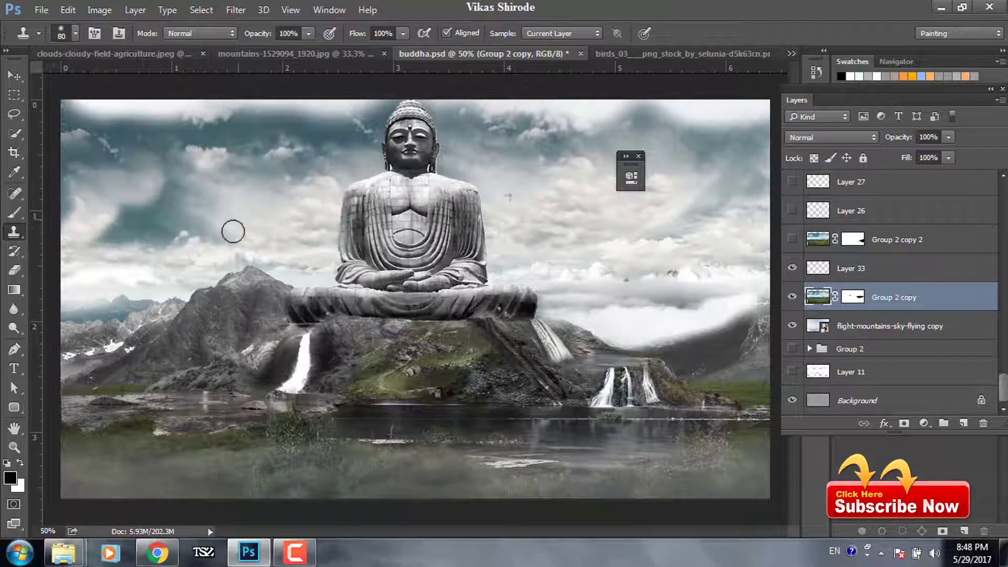
Add a Hue/Saturation adjustment (saturation -56) and a Brightness/Contrast adjustment
{"action": "left_click", "coordinate": [14, 77]}
{"action": "left_click", "coordinate": [924, 423]}
{"action": "left_click", "coordinate": [845, 252]}
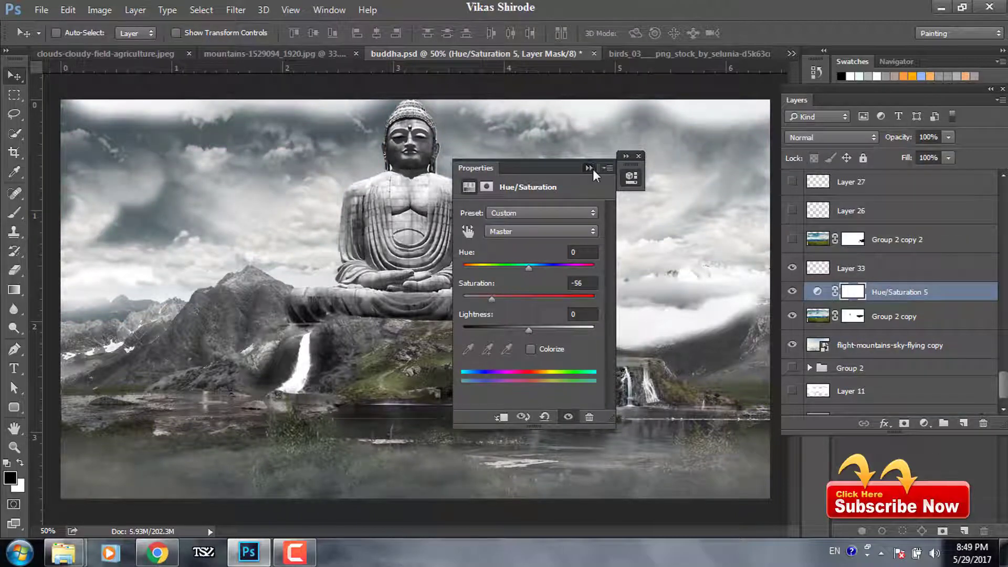
{"action": "left_click", "coordinate": [924, 423]}
{"action": "left_click", "coordinate": [845, 153]}
{"action": "mouse_move", "coordinate": [529, 251]}
{"action": "left_mouse_down"}
{"action": "mouse_move", "coordinate": [491, 255]}
{"action": "mouse_move", "coordinate": [542, 278]}
{"action": "left_mouse_up"}
{"action": "left_click", "coordinate": [651, 391]}
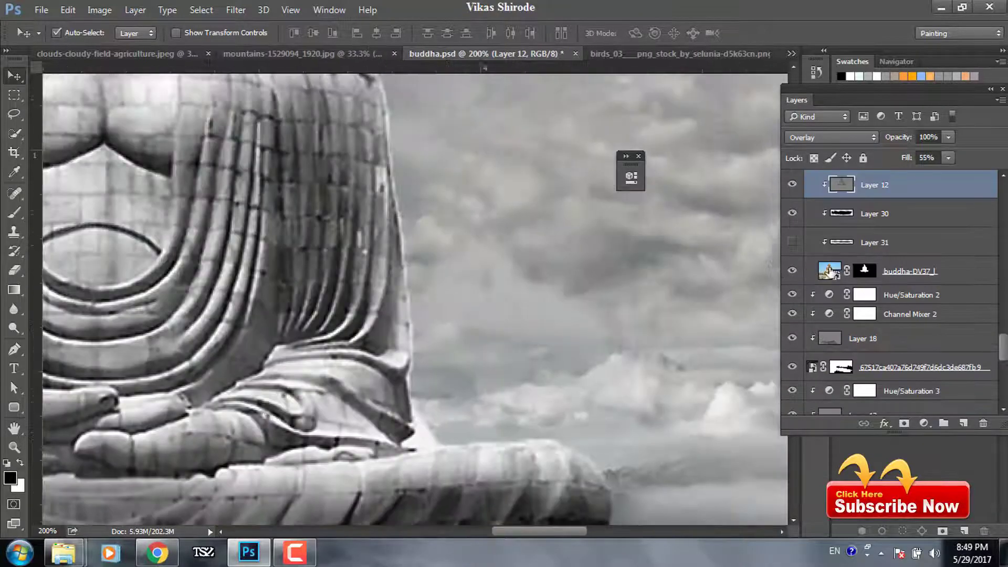
Target the buddha-DV37_I mask with a small white brush for edge cleanup
{"action": "left_click", "coordinate": [865, 270]}
{"action": "key", "text": "b"}
{"action": "left_click", "coordinate": [20, 462]}
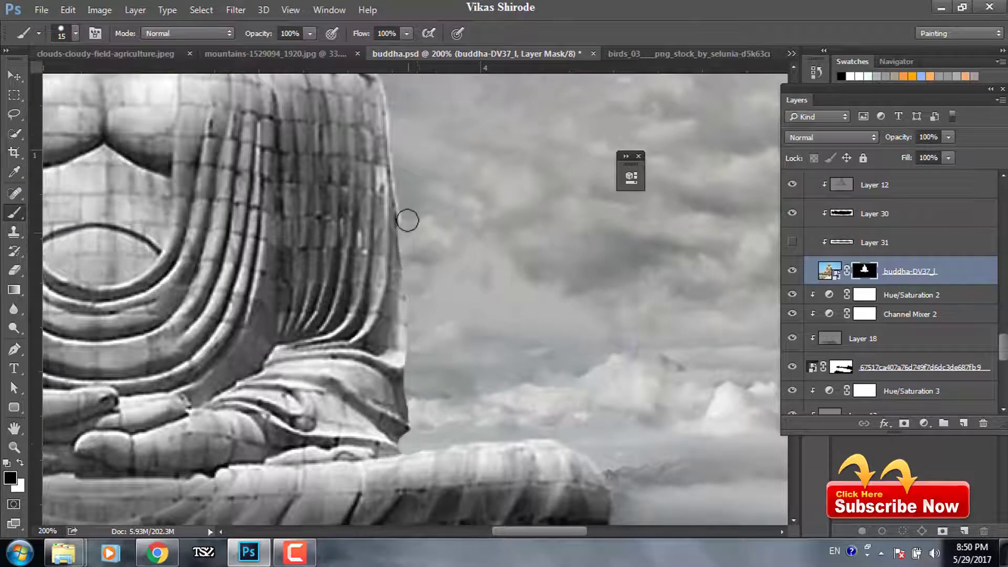
{"action": "scroll", "coordinate": [407, 220], "scroll_direction": "down", "scroll_amount": 3}
{"action": "scroll", "coordinate": [472, 361], "scroll_direction": "up", "scroll_amount": 3}
{"action": "scroll", "coordinate": [468, 378], "scroll_direction": "up", "scroll_amount": 2}
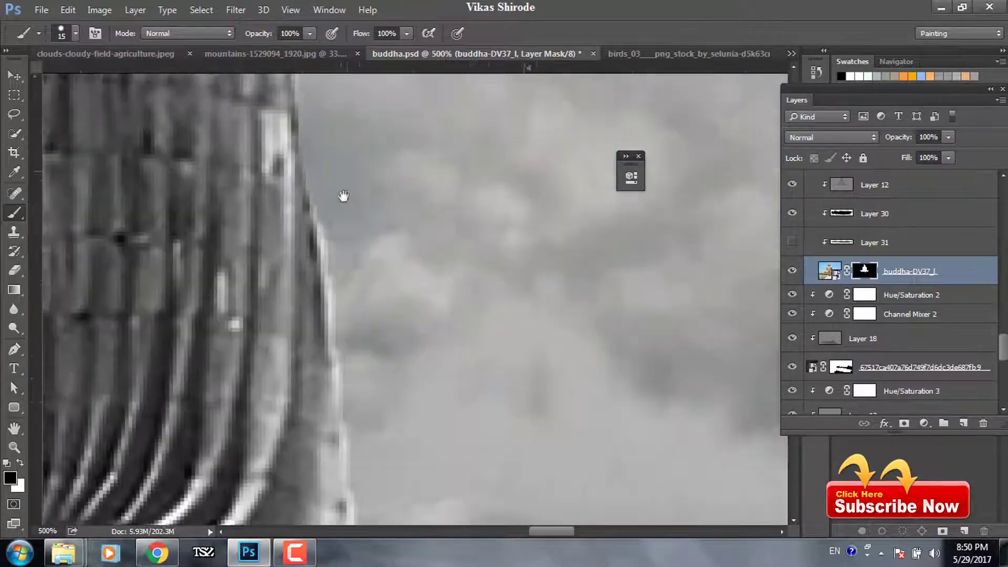
{"action": "scroll", "coordinate": [343, 195], "scroll_direction": "down", "scroll_amount": 3}
{"action": "key", "text": "bracketleft"}
{"action": "key", "text": "bracketleft"}
{"action": "key", "text": "bracketleft"}
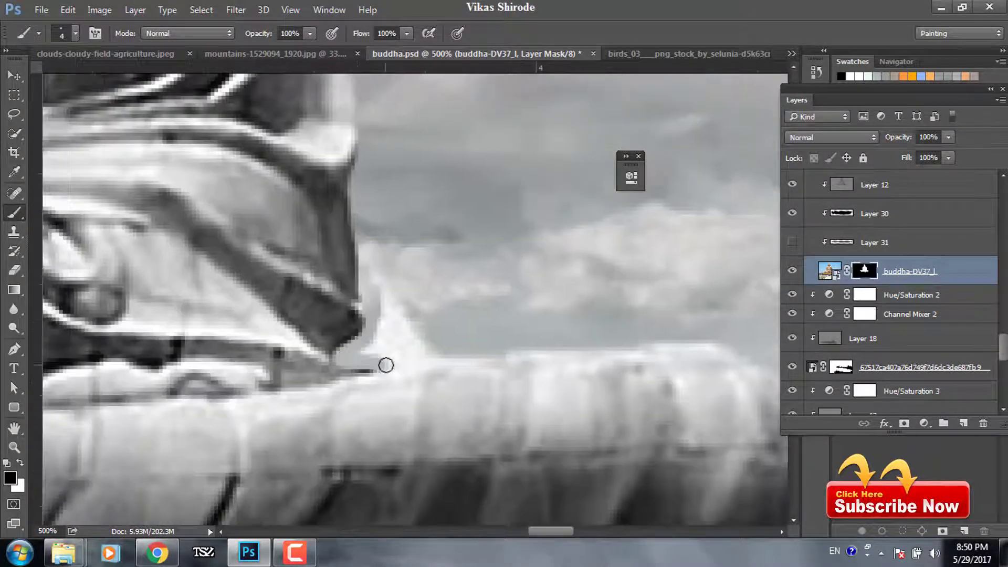
Pan over the statue's chin and neck at 500%, then fit the image on screen
{"action": "scroll", "coordinate": [425, 355], "scroll_direction": "down", "scroll_amount": 3}
{"action": "scroll", "coordinate": [418, 259], "scroll_direction": "up", "scroll_amount": 2}
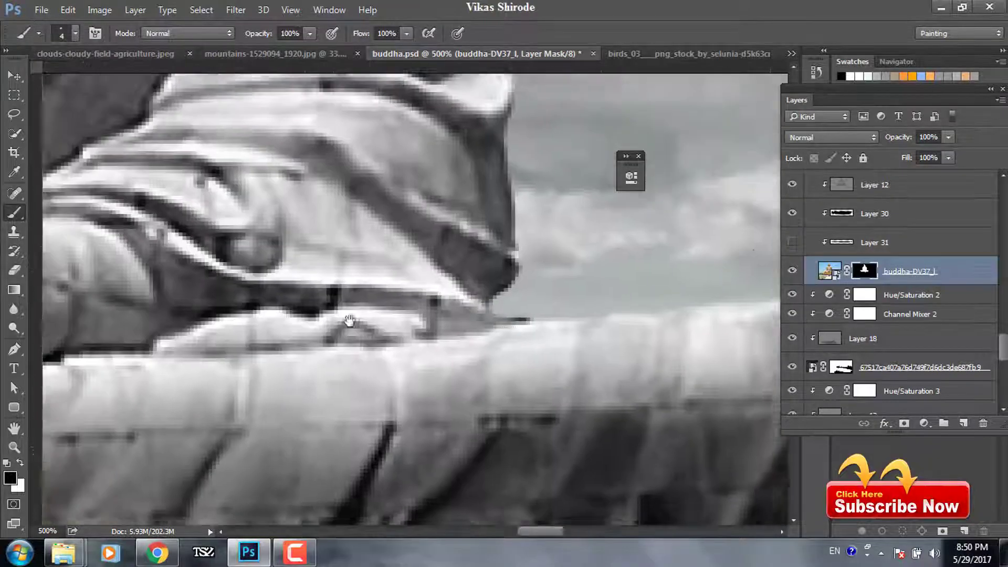
{"action": "scroll", "coordinate": [348, 326], "scroll_direction": "up", "scroll_amount": 1}
{"action": "scroll", "coordinate": [369, 412], "scroll_direction": "down", "scroll_amount": 3}
{"action": "scroll", "coordinate": [460, 362], "scroll_direction": "up", "scroll_amount": 3}
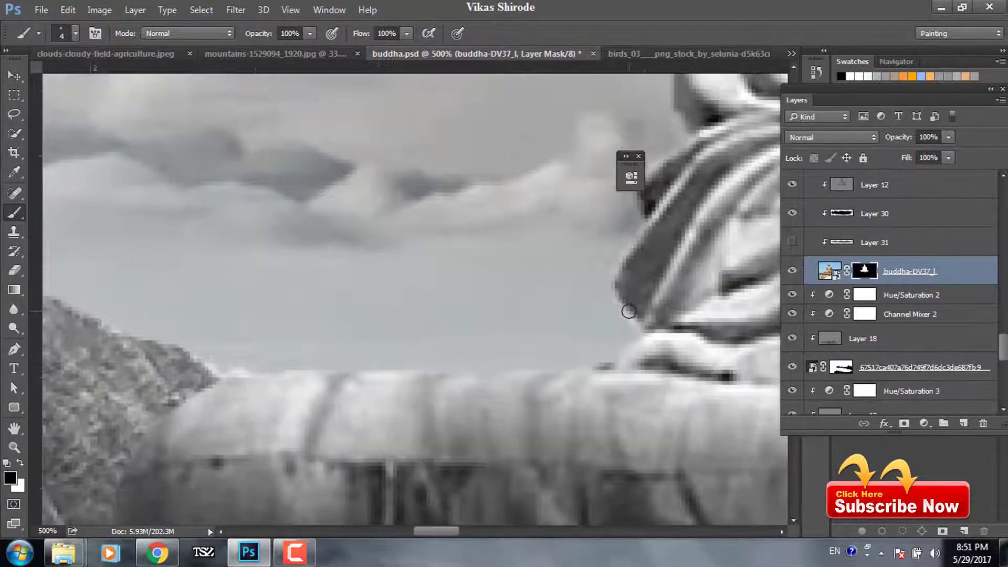
{"action": "scroll", "coordinate": [441, 164], "scroll_direction": "up", "scroll_amount": 1}
{"action": "scroll", "coordinate": [415, 490], "scroll_direction": "down", "scroll_amount": 3}
{"action": "scroll", "coordinate": [412, 459], "scroll_direction": "up", "scroll_amount": 2}
{"action": "scroll", "coordinate": [356, 362], "scroll_direction": "up", "scroll_amount": 2}
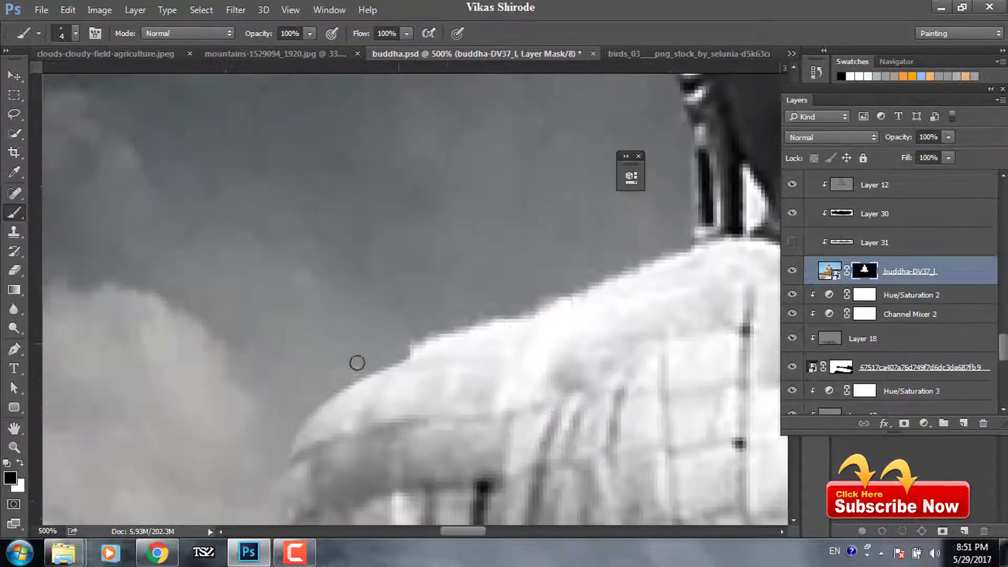
{"action": "scroll", "coordinate": [524, 362], "scroll_direction": "up", "scroll_amount": 2}
{"action": "scroll", "coordinate": [513, 369], "scroll_direction": "up", "scroll_amount": 2}
{"action": "scroll", "coordinate": [541, 331], "scroll_direction": "up", "scroll_amount": 2}
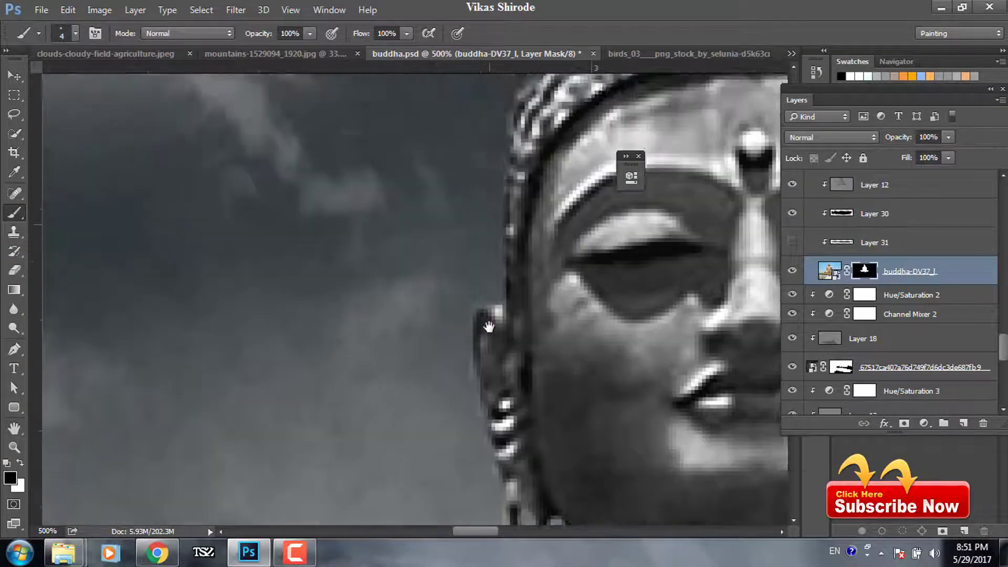
{"action": "scroll", "coordinate": [567, 294], "scroll_direction": "up", "scroll_amount": 2}
{"action": "scroll", "coordinate": [595, 254], "scroll_direction": "up", "scroll_amount": 2}
{"action": "scroll", "coordinate": [594, 254], "scroll_direction": "right", "scroll_amount": 2}
{"action": "scroll", "coordinate": [540, 432], "scroll_direction": "down", "scroll_amount": 3}
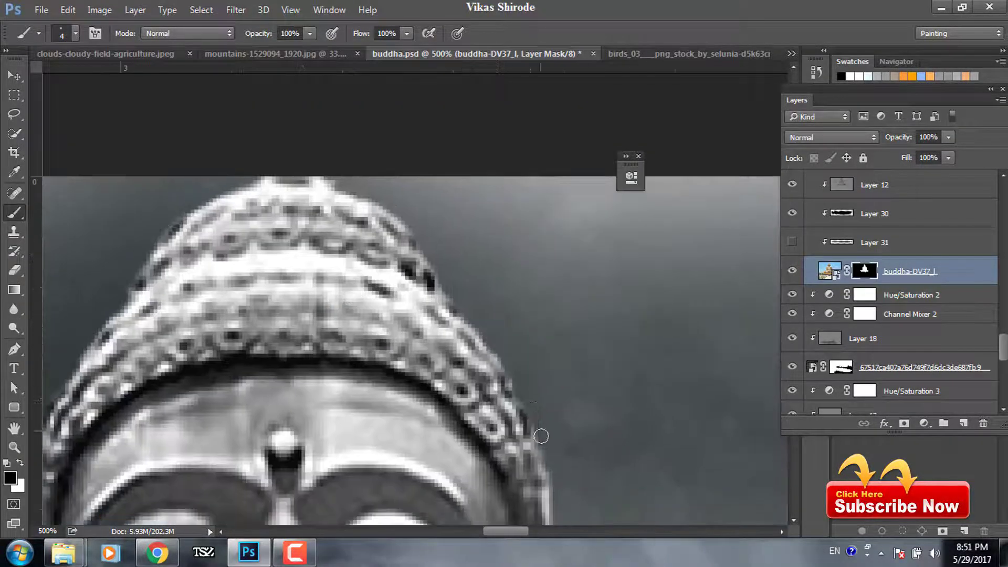
{"action": "scroll", "coordinate": [499, 422], "scroll_direction": "down", "scroll_amount": 2}
{"action": "scroll", "coordinate": [469, 289], "scroll_direction": "down", "scroll_amount": 2}
{"action": "scroll", "coordinate": [470, 289], "scroll_direction": "down", "scroll_amount": 3}
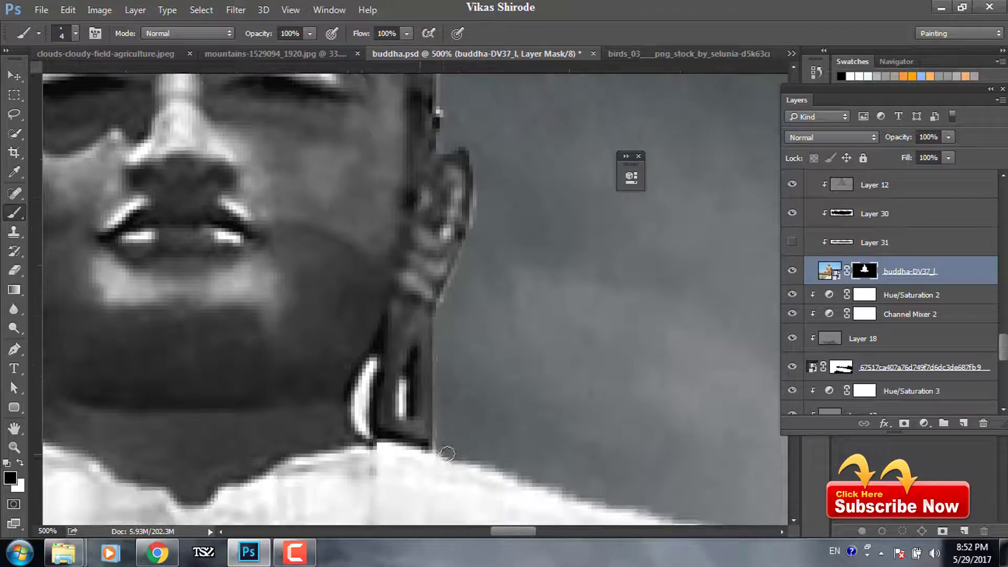
{"action": "left_click_drag", "start_coordinate": [366, 379], "coordinate": [553, 253]}
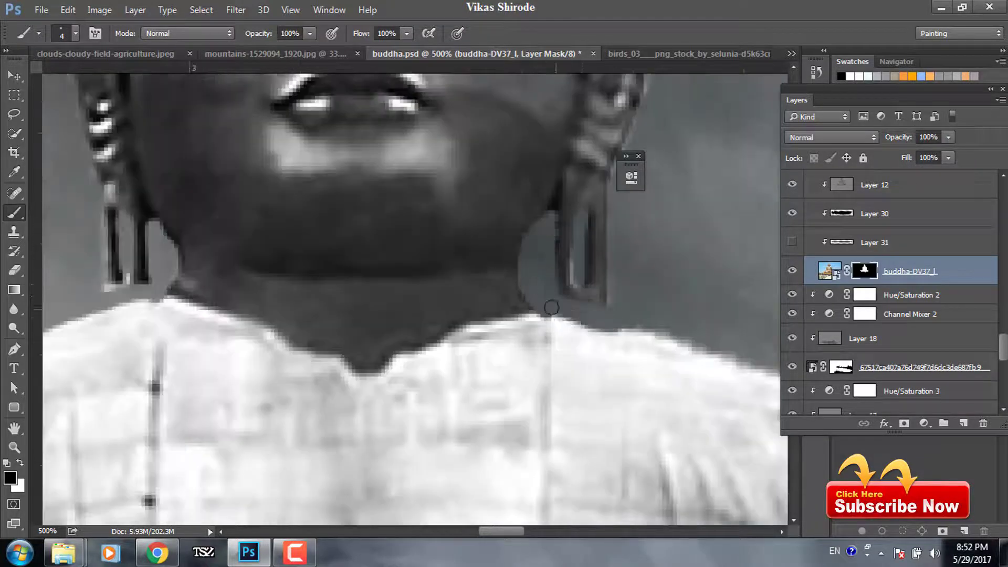
{"action": "key", "text": "ctrl+0"}
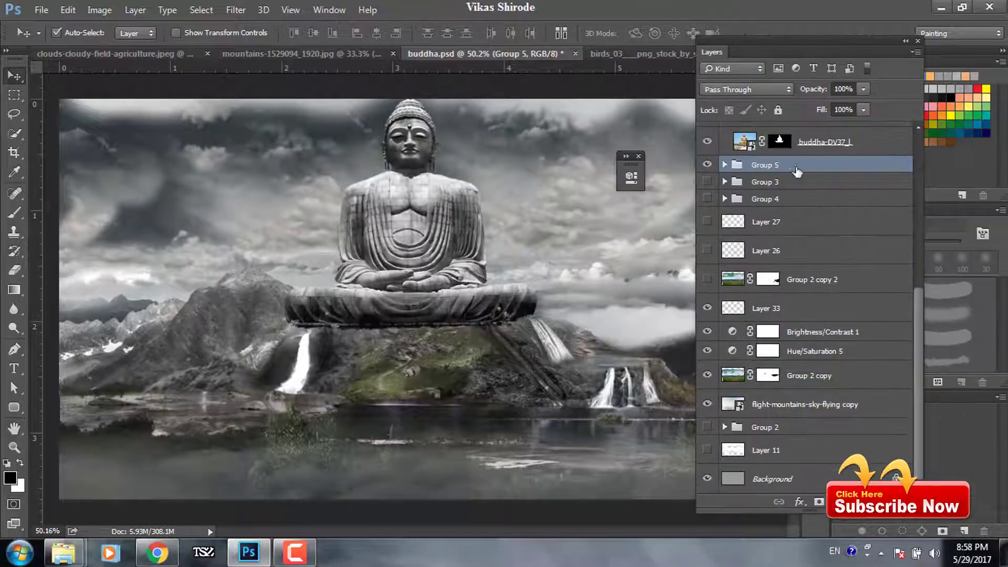
Add a Brightness/Contrast layer clipped to the Buddha and fine-tune brightness and contrast
{"action": "left_click", "coordinate": [839, 501]}
{"action": "left_click", "coordinate": [882, 234]}
{"action": "left_click", "coordinate": [655, 492]}
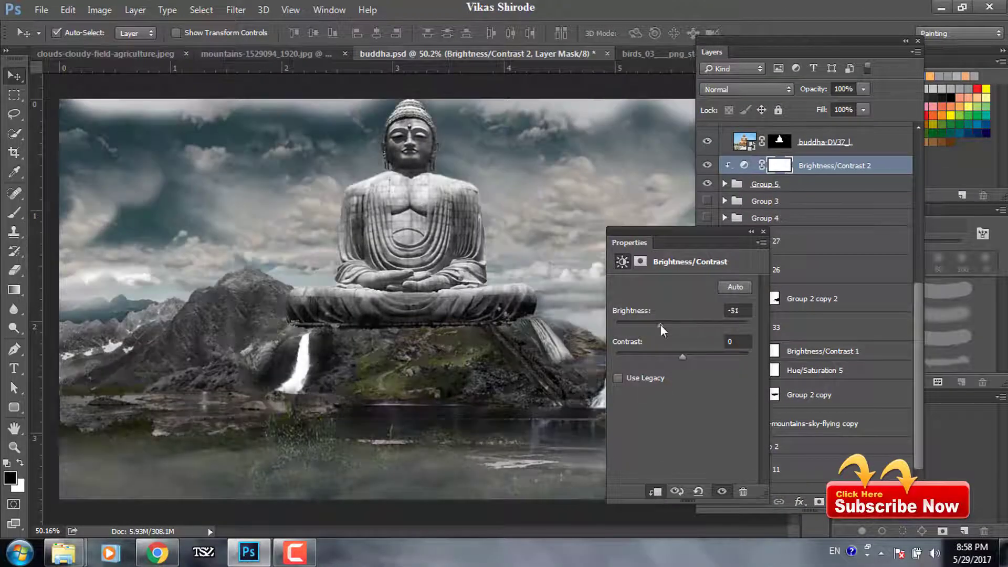
{"action": "left_click_drag", "start_coordinate": [682, 356], "coordinate": [745, 357]}
{"action": "left_click_drag", "start_coordinate": [698, 325], "coordinate": [700, 325]}
{"action": "left_click_drag", "start_coordinate": [635, 237], "coordinate": [738, 261]}
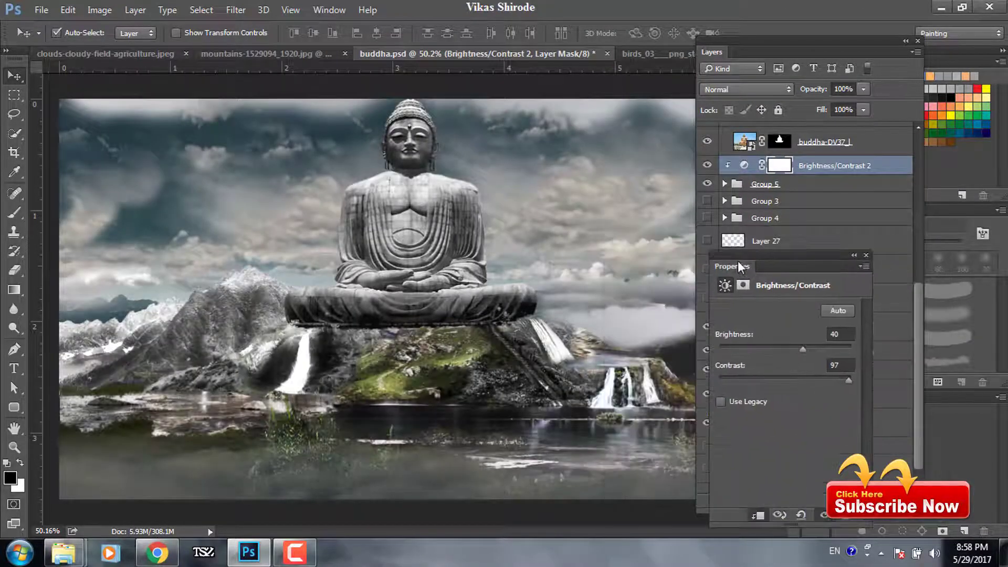
{"action": "left_click_drag", "start_coordinate": [849, 380], "coordinate": [846, 380]}
{"action": "left_click_drag", "start_coordinate": [803, 349], "coordinate": [795, 349]}
{"action": "left_click", "coordinate": [854, 255]}
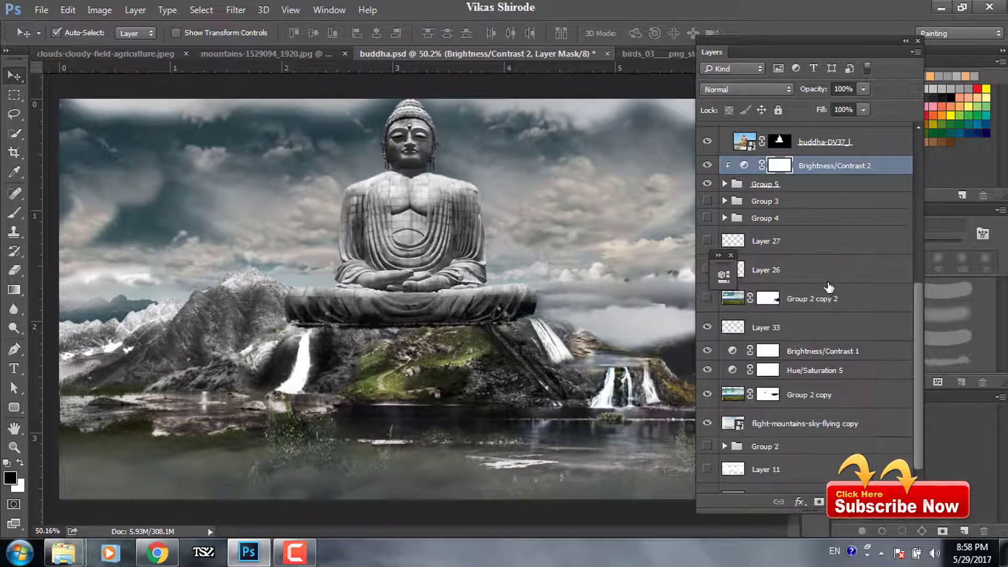
Group Layer 33 through the sky copy into Group 6 and merge a duplicate copy
{"action": "left_click", "coordinate": [808, 336]}
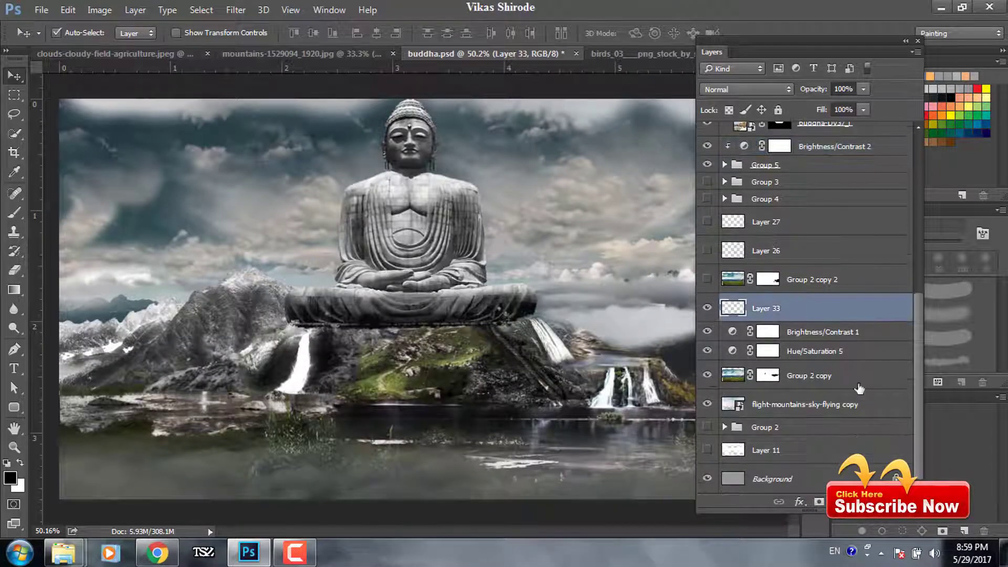
{"action": "left_click", "coordinate": [814, 409], "text": "shift"}
{"action": "key", "text": "ctrl+g"}
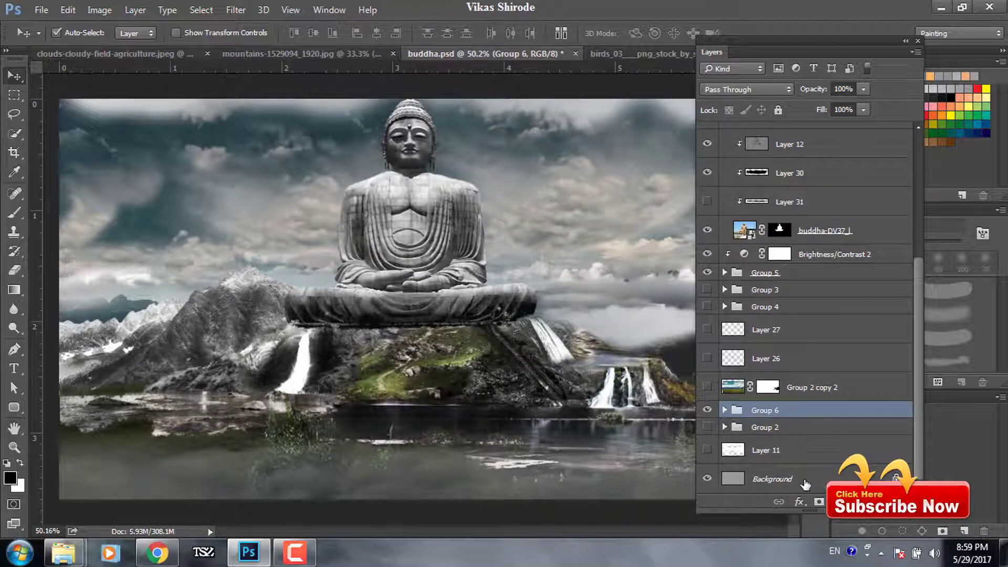
{"action": "key", "text": "ctrl+j"}
{"action": "key", "text": "ctrl+e"}
{"action": "left_click", "coordinate": [236, 10]}
{"action": "key", "text": "Escape"}
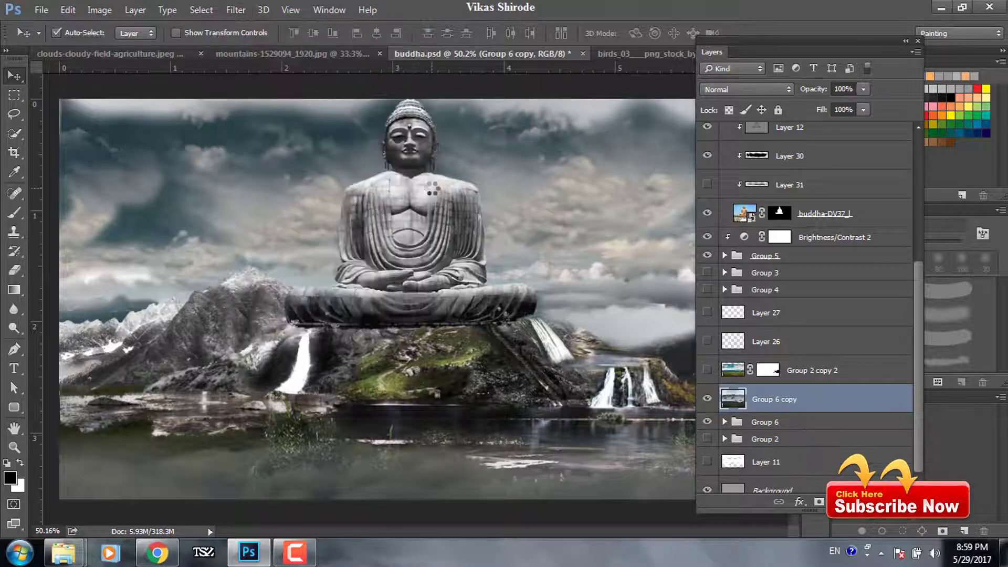
{"action": "left_click_drag", "start_coordinate": [721, 55], "coordinate": [763, 71]}
{"action": "scroll", "coordinate": [840, 263], "scroll_direction": "up", "scroll_amount": 5}
Select Layer 29 and open the birds_one image
{"action": "left_click", "coordinate": [809, 192]}
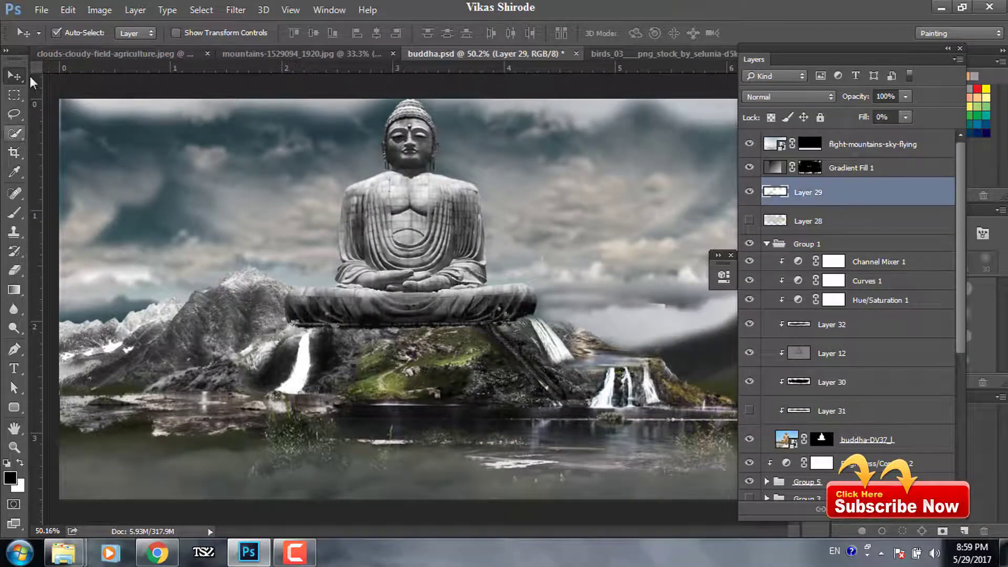
{"action": "key", "text": "ctrl+o"}
{"action": "left_click_drag", "start_coordinate": [493, 183], "coordinate": [493, 121]}
{"action": "double_click", "coordinate": [259, 163]}
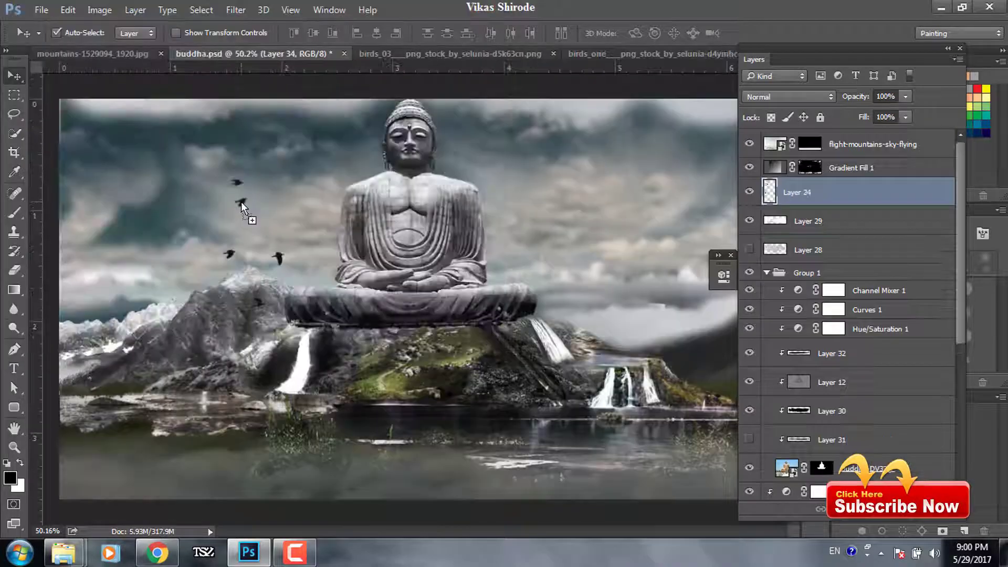
Commit the birds' transform and paint soft white haze on a new clipped layer
{"action": "key", "text": "Return"}
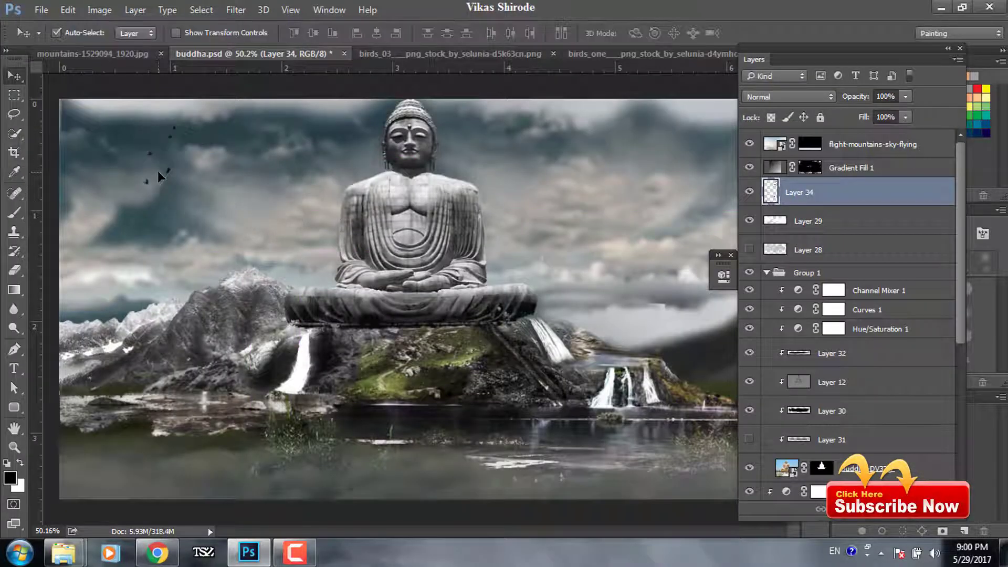
{"action": "scroll", "coordinate": [840, 315], "scroll_direction": "down", "scroll_amount": 5}
{"action": "key", "text": "ctrl+shift+n"}
{"action": "key", "text": "b"}
{"action": "left_click", "coordinate": [38, 33]}
{"action": "key", "text": "Escape"}
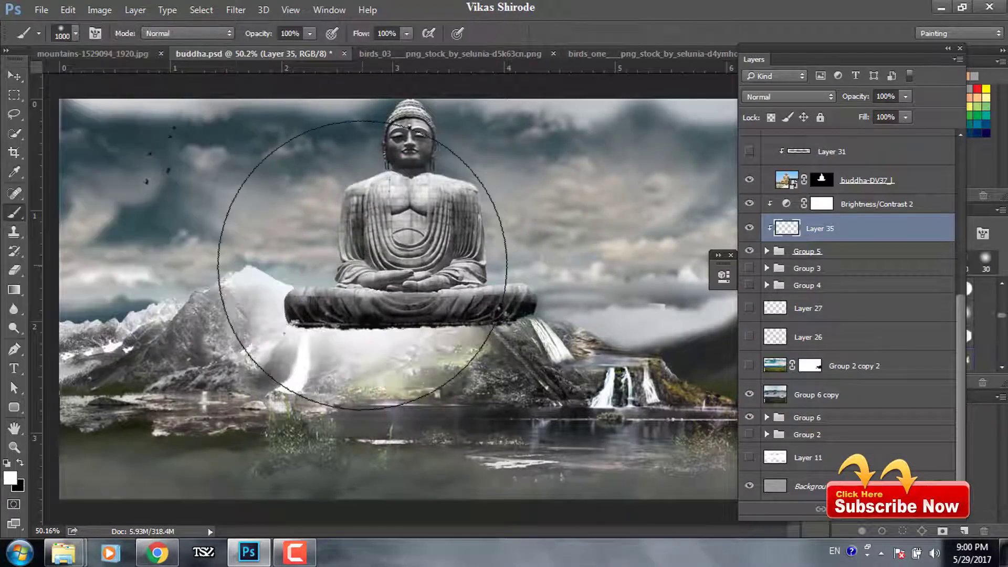
{"action": "key", "text": "v"}
{"action": "left_click", "coordinate": [346, 343]}
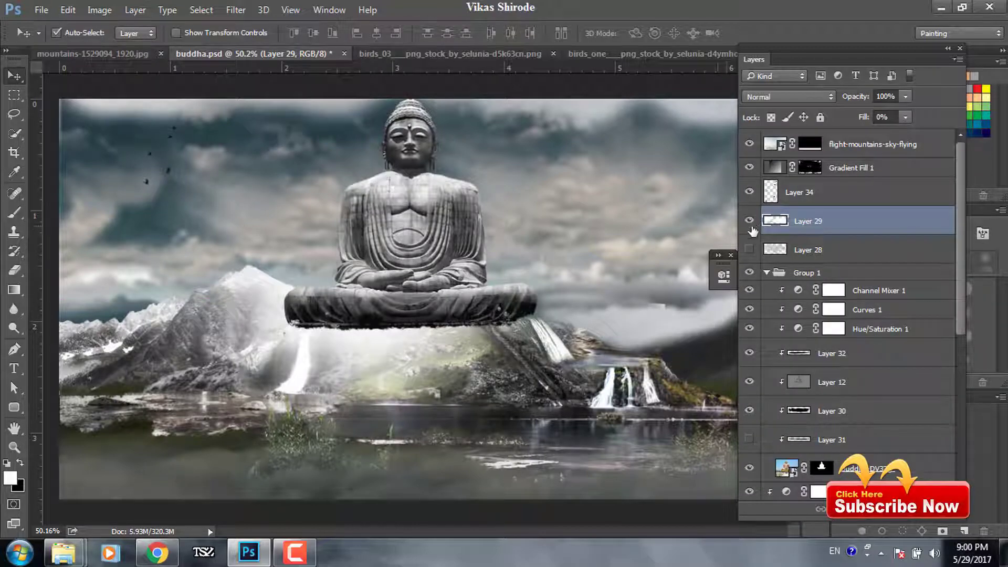
Make Layer 35's haze visible and move the bird flock higher in the upper-left sky
{"action": "scroll", "coordinate": [840, 289], "scroll_direction": "down", "scroll_amount": 8}
{"action": "left_click", "coordinate": [819, 288]}
{"action": "scroll", "coordinate": [840, 315], "scroll_direction": "up", "scroll_amount": 2}
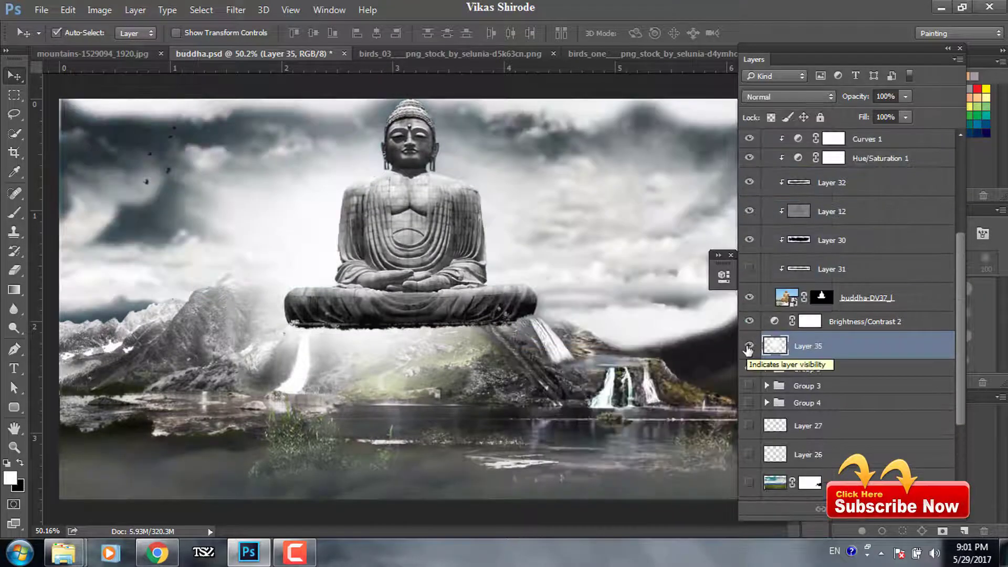
{"action": "key", "text": "ctrl+v"}
{"action": "left_click_drag", "start_coordinate": [210, 226], "coordinate": [74, 213]}
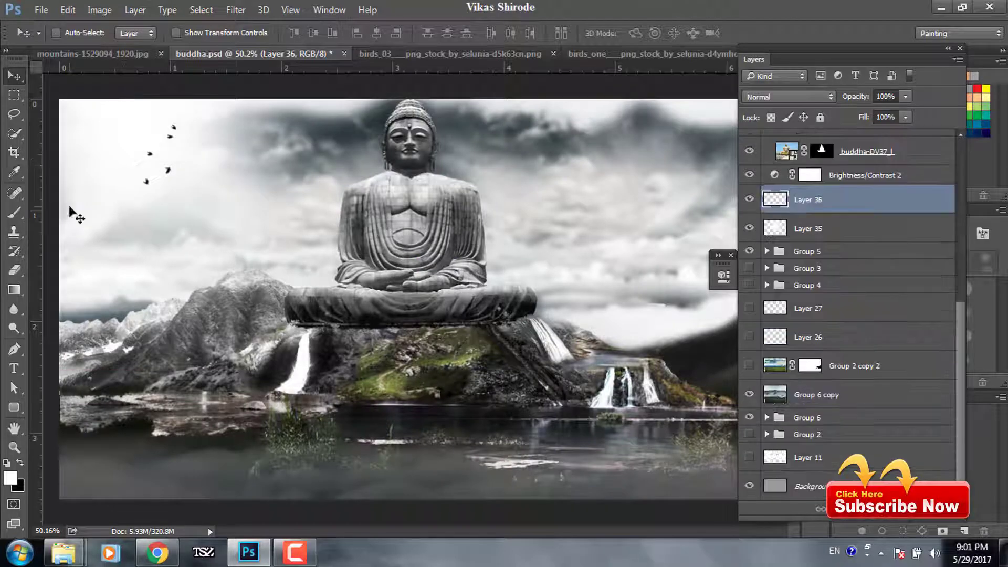
Paint a warm orange glow and move it into the top-left sky
{"action": "left_click", "coordinate": [10, 477]}
{"action": "left_click", "coordinate": [746, 325]}
{"action": "left_click", "coordinate": [916, 225]}
{"action": "key", "text": "b"}
{"action": "left_click", "coordinate": [410, 173]}
{"action": "key", "text": "v"}
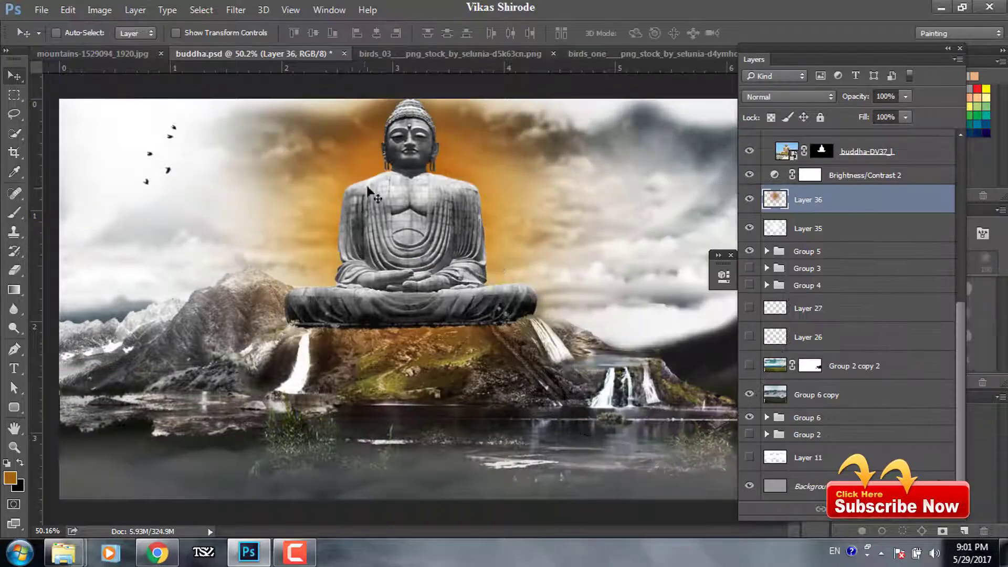
{"action": "left_click_drag", "start_coordinate": [370, 195], "coordinate": [105, 121]}
Set Layer 35 to Soft Light blending, then select Layer 36
{"action": "left_click", "coordinate": [809, 228]}
{"action": "left_click", "coordinate": [788, 97]}
{"action": "left_click", "coordinate": [787, 248]}
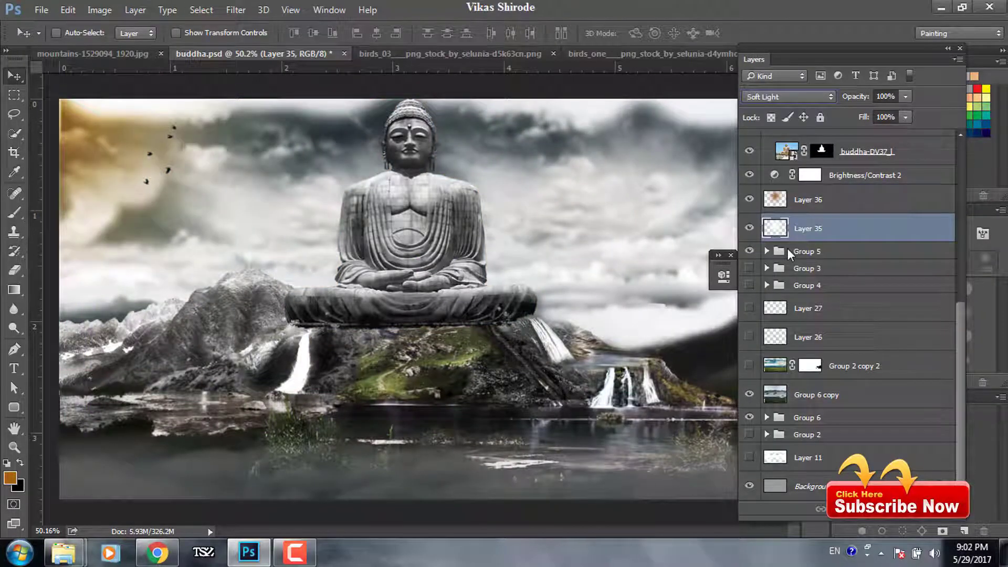
{"action": "left_click", "coordinate": [808, 199]}
On a new layer, paint lighter peach light across the sky and mountain
{"action": "key", "text": "b"}
{"action": "left_click", "coordinate": [10, 478]}
{"action": "left_click", "coordinate": [900, 225]}
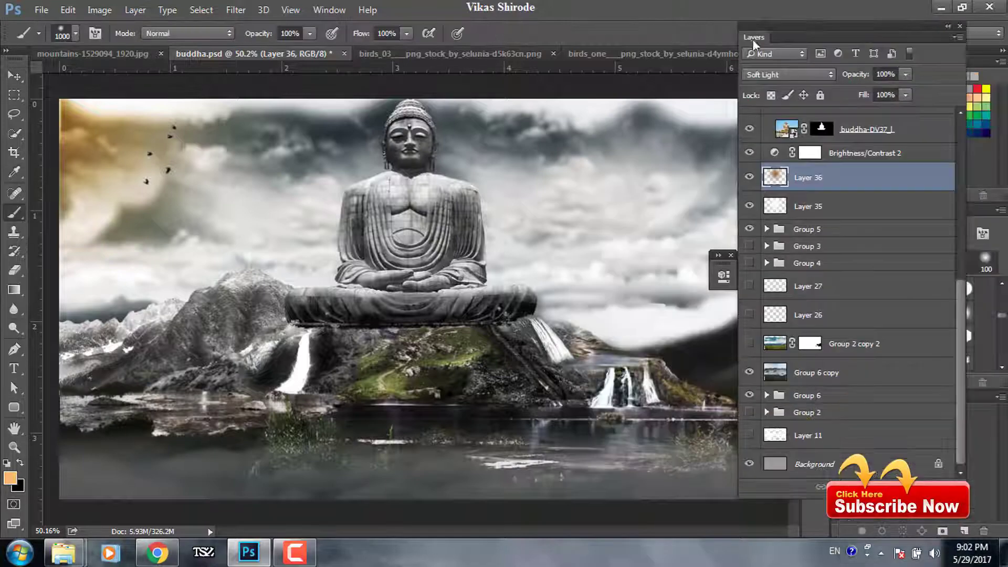
{"action": "key", "text": "ctrl+shift+alt+n"}
{"action": "key", "text": "bracketright"}
{"action": "mouse_move", "coordinate": [256, 217]}
{"action": "left_mouse_down"}
{"action": "mouse_move", "coordinate": [337, 158]}
{"action": "mouse_move", "coordinate": [536, 286]}
{"action": "left_mouse_up"}
Paint softened orange into the top-right sky, then warm both mountain slopes
{"action": "key", "text": "ctrl+shift+alt+n"}
{"action": "left_click_drag", "start_coordinate": [446, 132], "coordinate": [682, 158]}
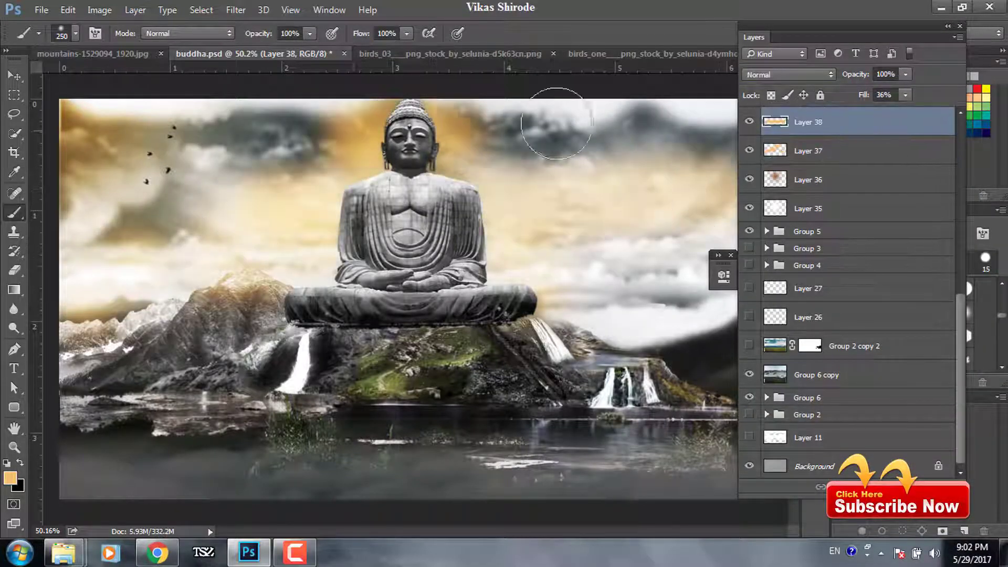
{"action": "left_click", "coordinate": [848, 153]}
{"action": "key", "text": "ctrl+shift+alt+n"}
{"action": "left_click_drag", "start_coordinate": [263, 294], "coordinate": [113, 304]}
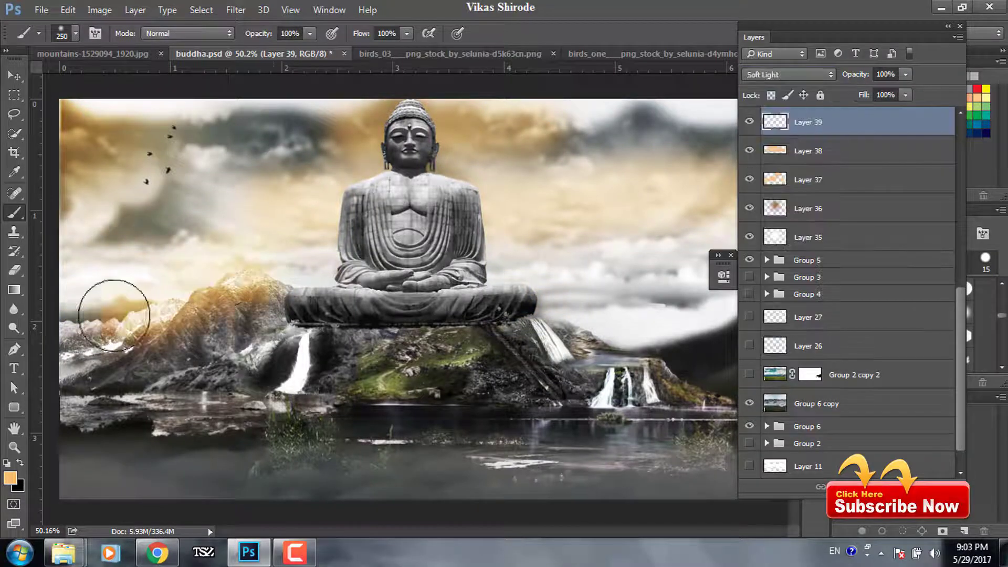
{"action": "mouse_move", "coordinate": [577, 326]}
{"action": "left_mouse_down"}
{"action": "mouse_move", "coordinate": [677, 315]}
{"action": "mouse_move", "coordinate": [738, 341]}
{"action": "left_mouse_up"}
Paint bright green on a new blended layer over the grassy slope below the statue
{"action": "key", "text": "ctrl+shift+alt+n"}
{"action": "type", "text": "40"}
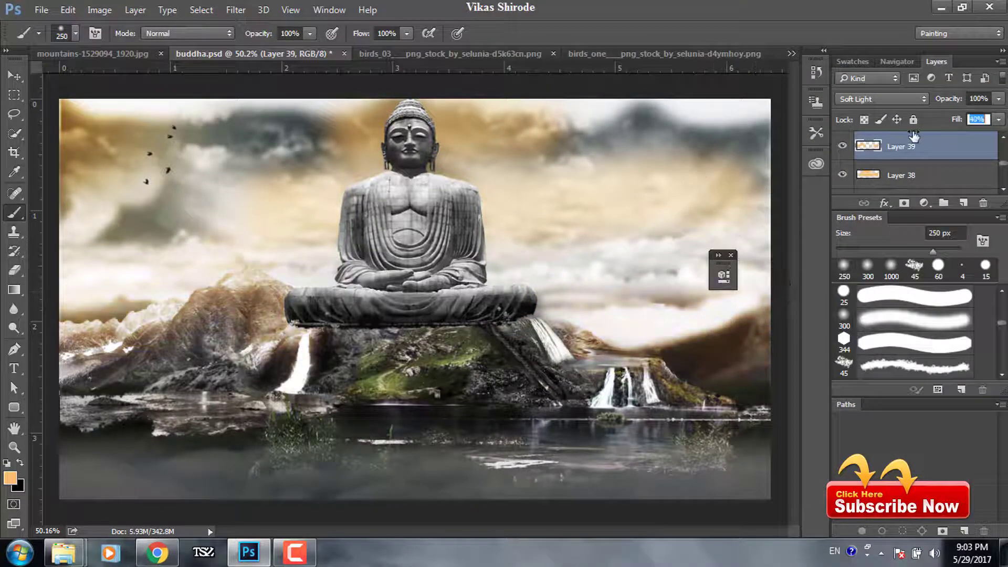
{"action": "left_click", "coordinate": [10, 478]}
{"action": "left_click", "coordinate": [899, 225]}
{"action": "left_click", "coordinate": [882, 99]}
{"action": "left_click", "coordinate": [851, 254]}
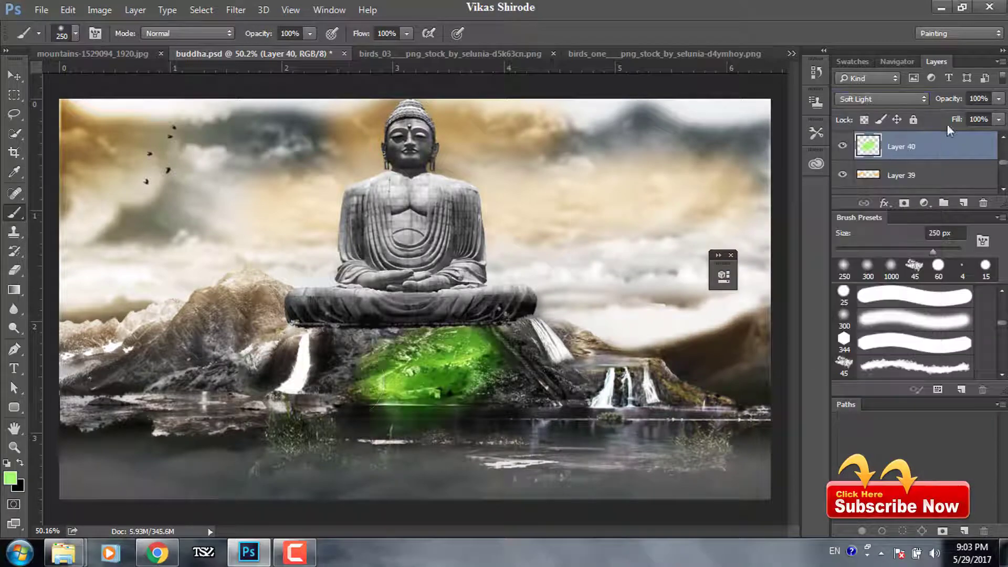
{"action": "left_click_drag", "start_coordinate": [947, 124], "coordinate": [924, 124]}
Paint white light on a clipped Soft Light layer over the Buddha at about two-thirds fill
{"action": "left_click", "coordinate": [810, 466]}
{"action": "left_click", "coordinate": [9, 478]}
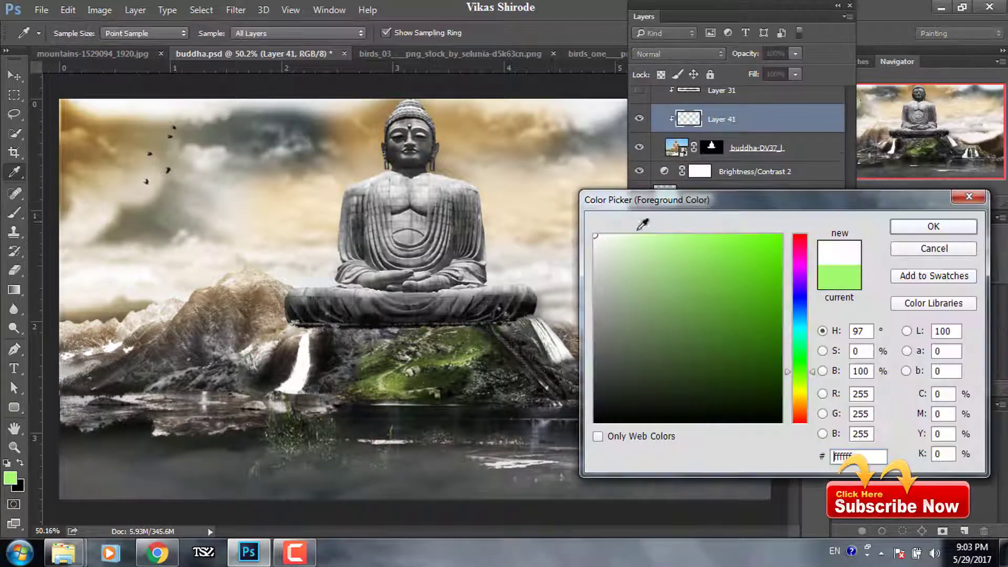
{"action": "left_click", "coordinate": [912, 225]}
{"action": "left_click_drag", "start_coordinate": [404, 132], "coordinate": [399, 262]}
{"action": "left_click", "coordinate": [678, 53]}
{"action": "left_click", "coordinate": [677, 221]}
{"action": "left_click_drag", "start_coordinate": [753, 74], "coordinate": [727, 79]}
Paint warm peach-orange on Soft Light Layer 42 over the statue and hide Layer 41
{"action": "key", "text": "ctrl+shift+alt+n"}
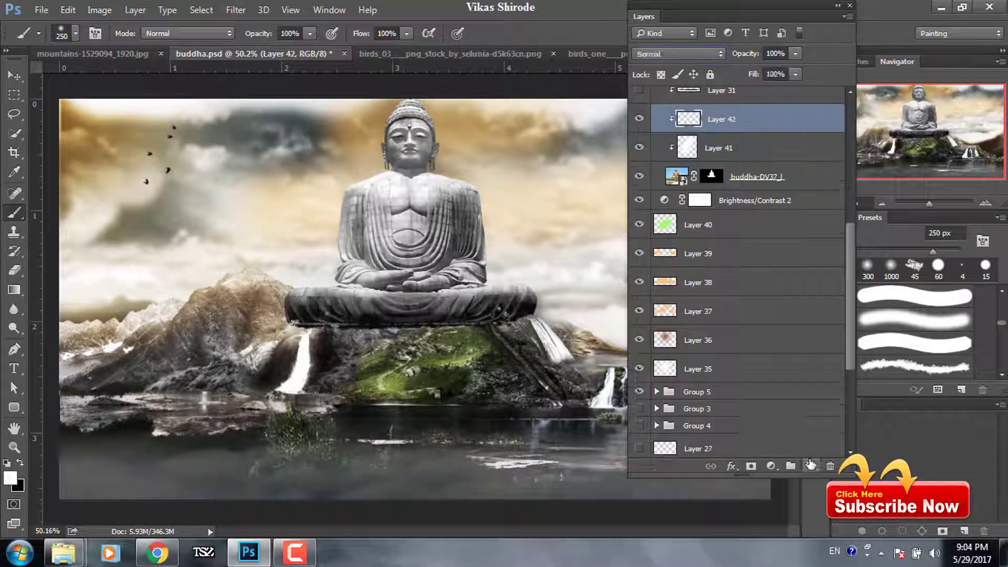
{"action": "left_click", "coordinate": [9, 478]}
{"action": "left_click", "coordinate": [630, 252]}
{"action": "left_click", "coordinate": [911, 225]}
{"action": "left_click", "coordinate": [677, 54]}
{"action": "left_click", "coordinate": [677, 222]}
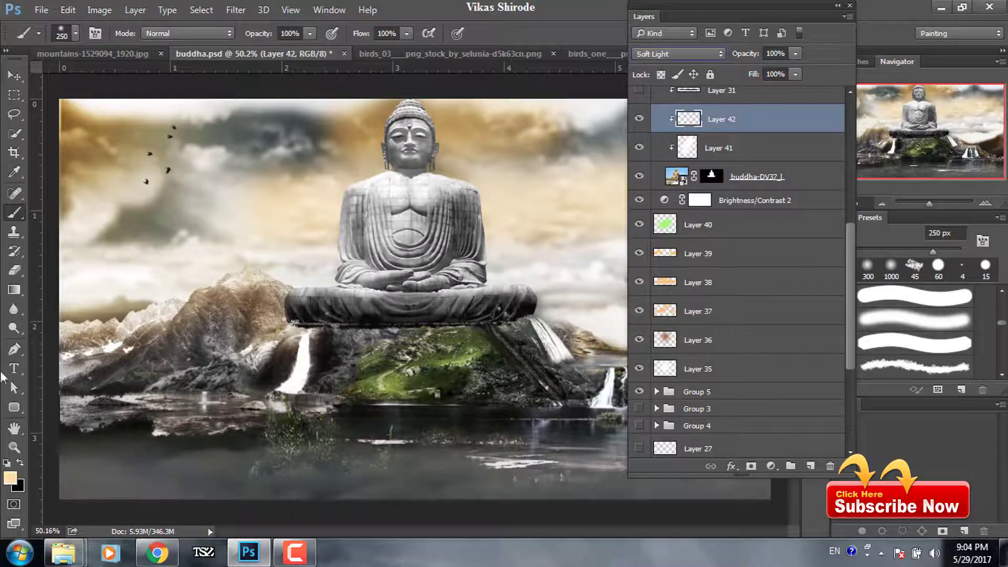
{"action": "left_click_drag", "start_coordinate": [337, 213], "coordinate": [399, 131]}
{"action": "left_click", "coordinate": [639, 148]}
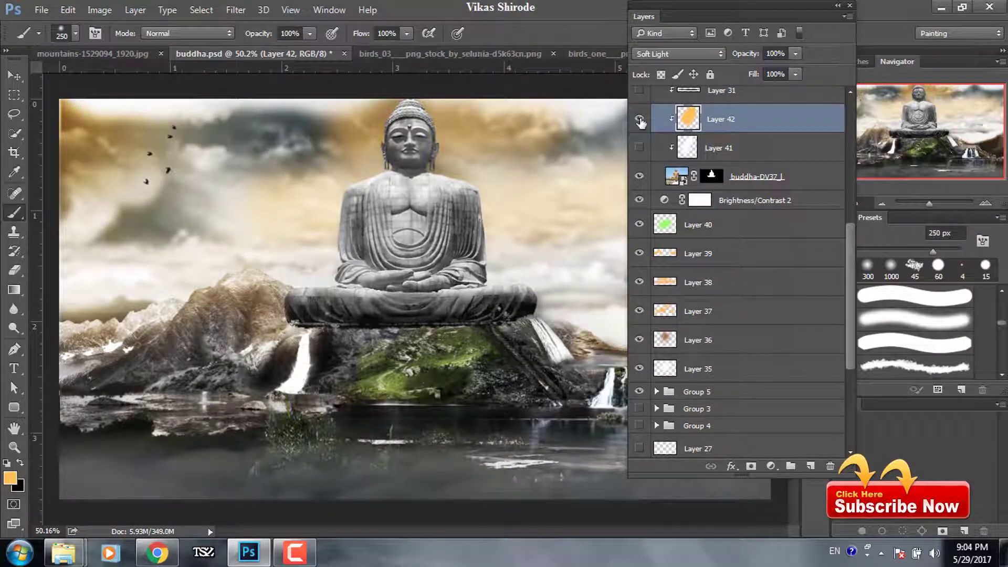
Select Layer 40 and dock the floating Layers panel back on the right edge
{"action": "scroll", "coordinate": [641, 122], "scroll_direction": "up", "scroll_amount": 5}
{"action": "key", "text": "v"}
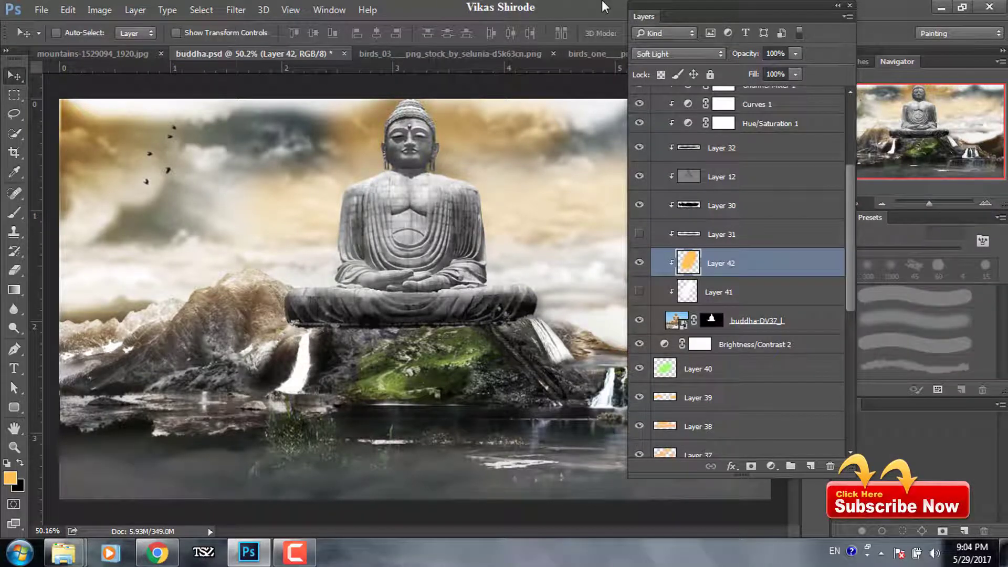
{"action": "left_click", "coordinate": [724, 380]}
{"action": "left_click_drag", "start_coordinate": [655, 16], "coordinate": [807, 37]}
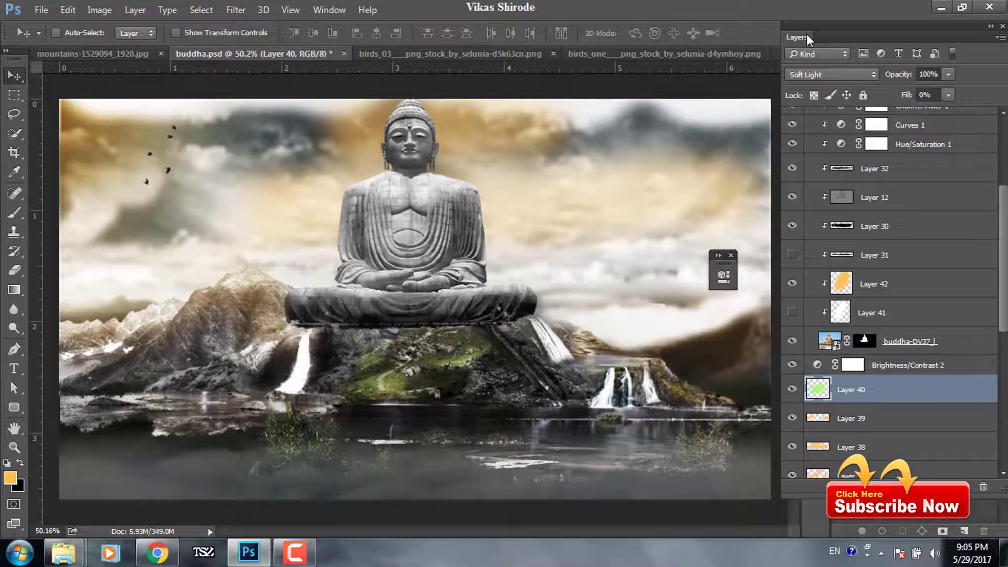
Select buddha-DV37, undo a trial clipped layer, and rasterize the Buddha layer
{"action": "left_click", "coordinate": [903, 341]}
{"action": "key", "text": "ctrl+shift+alt+n"}
{"action": "key", "text": "b"}
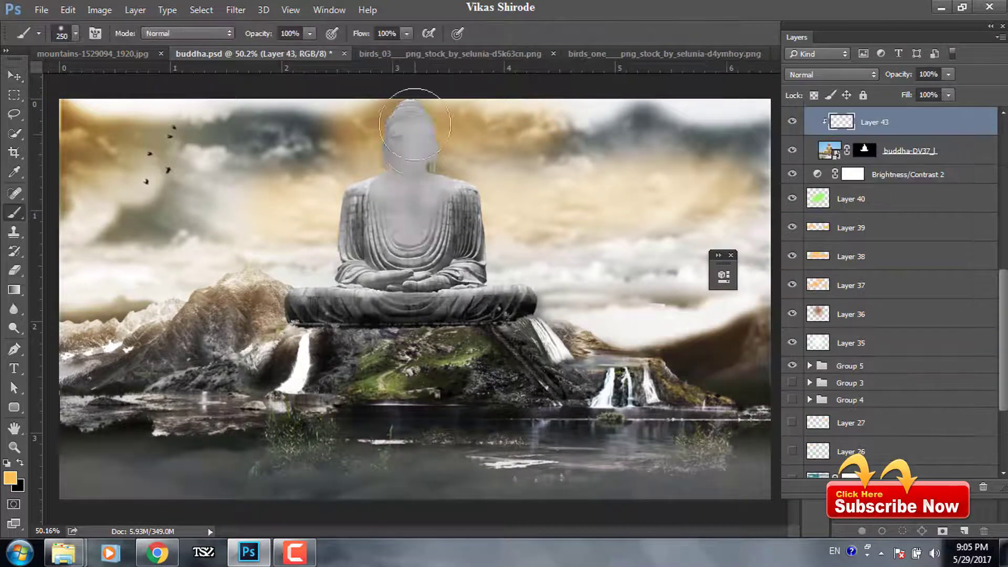
{"action": "key", "text": "ctrl+z"}
{"action": "right_click", "coordinate": [932, 152]}
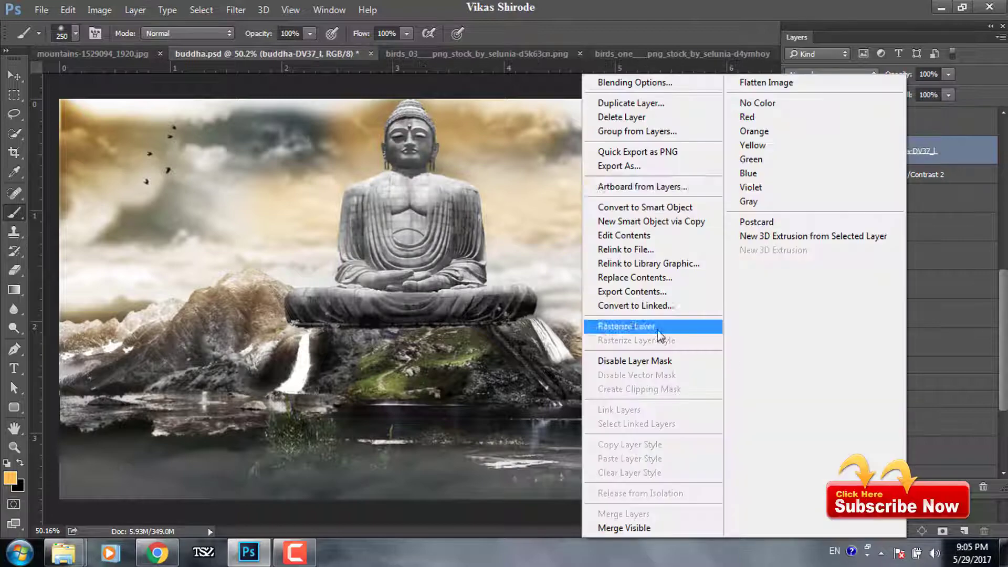
{"action": "left_click", "coordinate": [932, 152]}
{"action": "right_click", "coordinate": [932, 152]}
{"action": "left_click", "coordinate": [864, 150]}
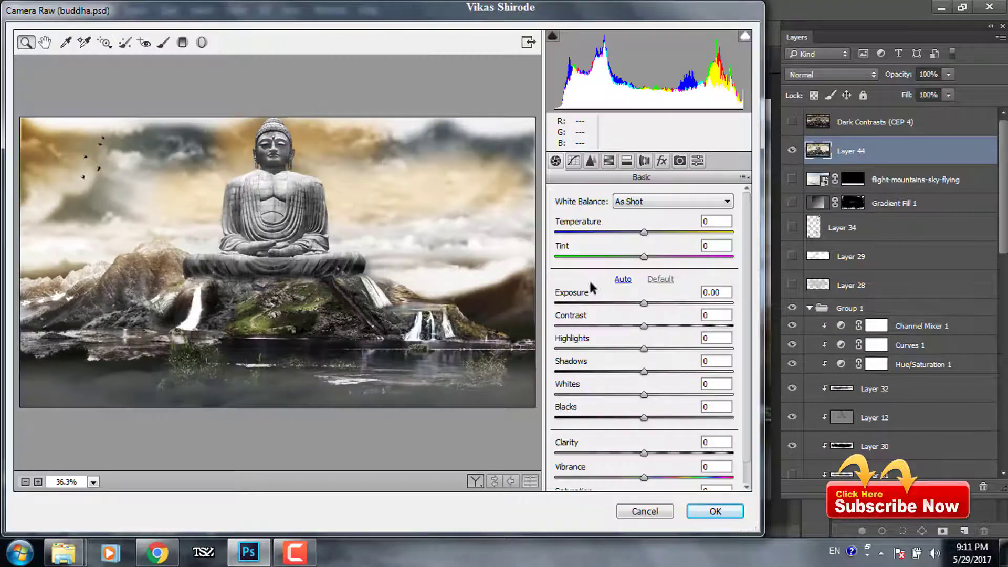
In Camera Raw, raise contrast, brighten exposure slightly, tweak tone sliders and warm the temperature
{"action": "mouse_move", "coordinate": [644, 326]}
{"action": "left_mouse_down"}
{"action": "mouse_move", "coordinate": [675, 326]}
{"action": "mouse_move", "coordinate": [603, 350]}
{"action": "left_mouse_up"}
{"action": "mouse_move", "coordinate": [644, 303]}
{"action": "left_mouse_down"}
{"action": "mouse_move", "coordinate": [672, 325]}
{"action": "mouse_move", "coordinate": [645, 304]}
{"action": "mouse_move", "coordinate": [663, 326]}
{"action": "left_mouse_up"}
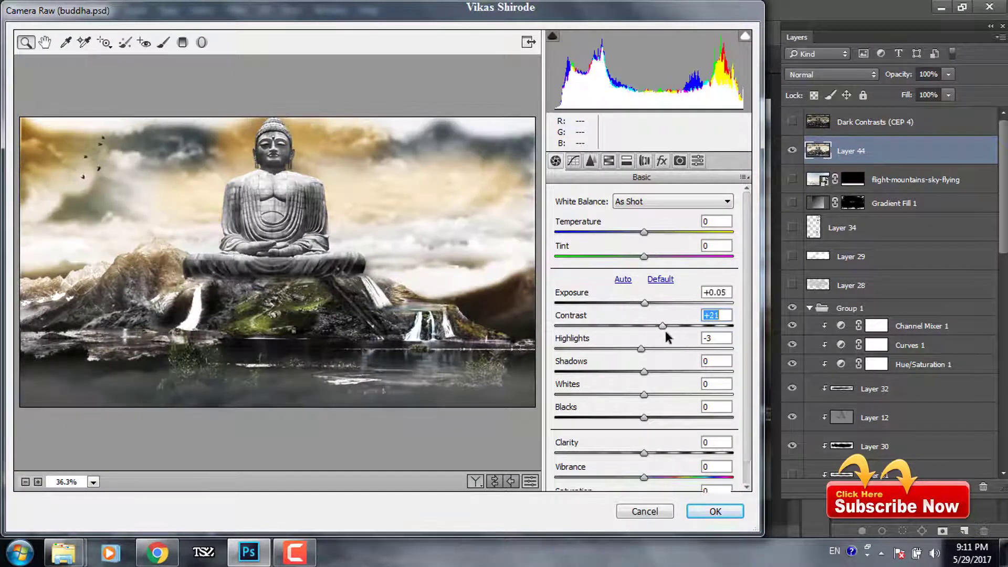
{"action": "mouse_move", "coordinate": [572, 377]}
{"action": "left_mouse_down"}
{"action": "mouse_move", "coordinate": [617, 373]}
{"action": "mouse_move", "coordinate": [595, 395]}
{"action": "mouse_move", "coordinate": [683, 394]}
{"action": "left_mouse_up"}
{"action": "scroll", "coordinate": [595, 395], "scroll_direction": "down", "scroll_amount": 1}
{"action": "left_click_drag", "start_coordinate": [644, 429], "coordinate": [692, 426]}
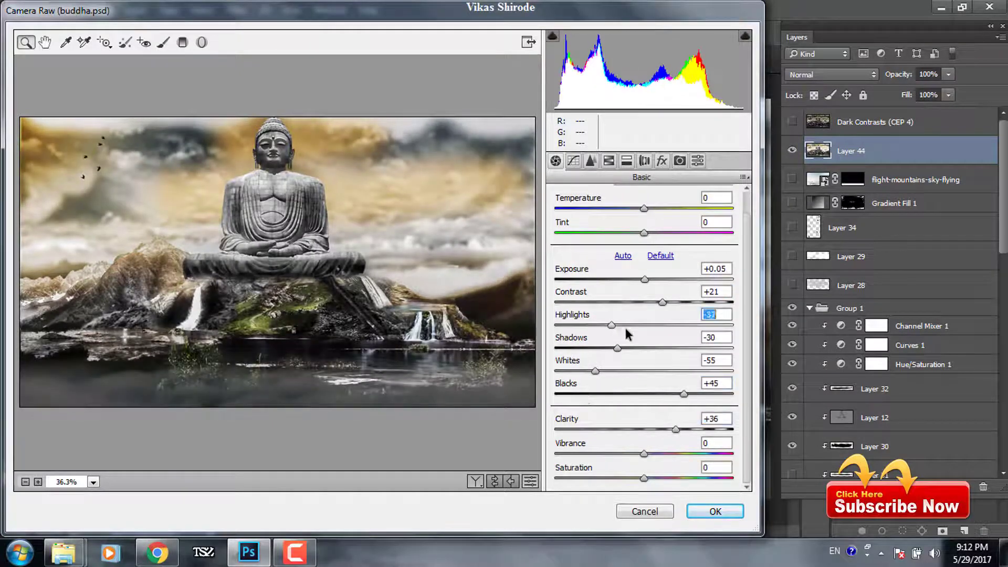
{"action": "left_click_drag", "start_coordinate": [626, 330], "coordinate": [642, 332]}
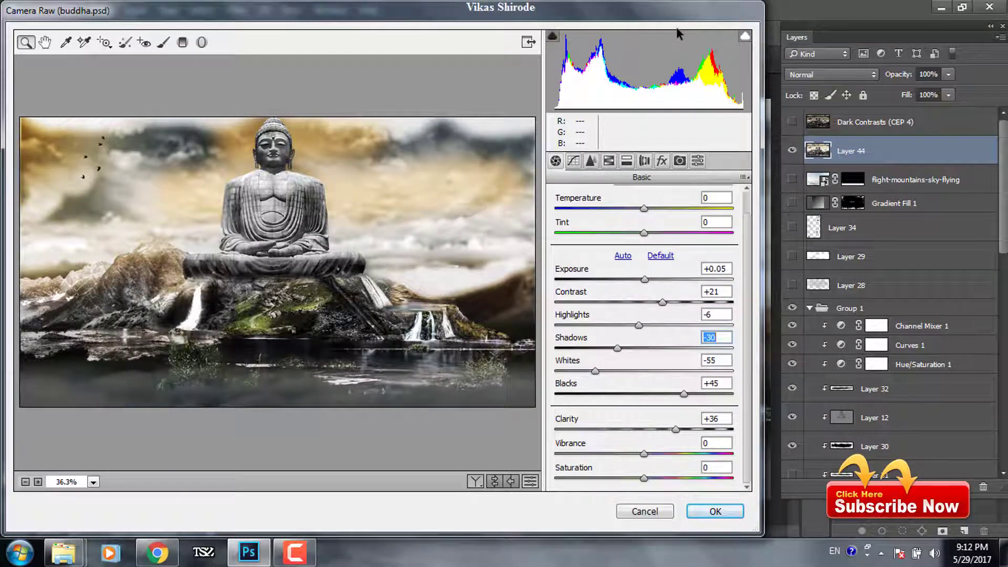
{"action": "mouse_move", "coordinate": [644, 209]}
{"action": "left_mouse_down"}
{"action": "mouse_move", "coordinate": [604, 210]}
{"action": "mouse_move", "coordinate": [646, 208]}
{"action": "left_mouse_up"}
Apply Auto tone, lower shadows, blacks and exposure, raise clarity, and accept the grade
{"action": "left_click", "coordinate": [623, 256]}
{"action": "left_click_drag", "start_coordinate": [623, 394], "coordinate": [628, 394]}
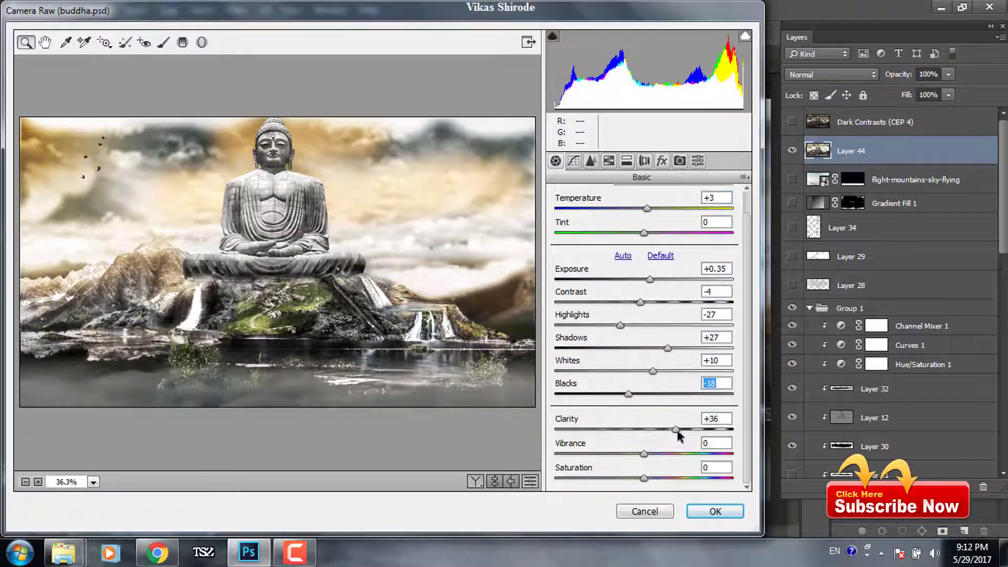
{"action": "left_click_drag", "start_coordinate": [676, 429], "coordinate": [678, 428]}
{"action": "left_click_drag", "start_coordinate": [640, 301], "coordinate": [641, 301]}
{"action": "mouse_move", "coordinate": [667, 348]}
{"action": "left_mouse_down"}
{"action": "mouse_move", "coordinate": [637, 325]}
{"action": "mouse_move", "coordinate": [609, 325]}
{"action": "left_mouse_up"}
{"action": "mouse_move", "coordinate": [641, 302]}
{"action": "left_mouse_down"}
{"action": "mouse_move", "coordinate": [622, 302]}
{"action": "mouse_move", "coordinate": [637, 279]}
{"action": "left_mouse_up"}
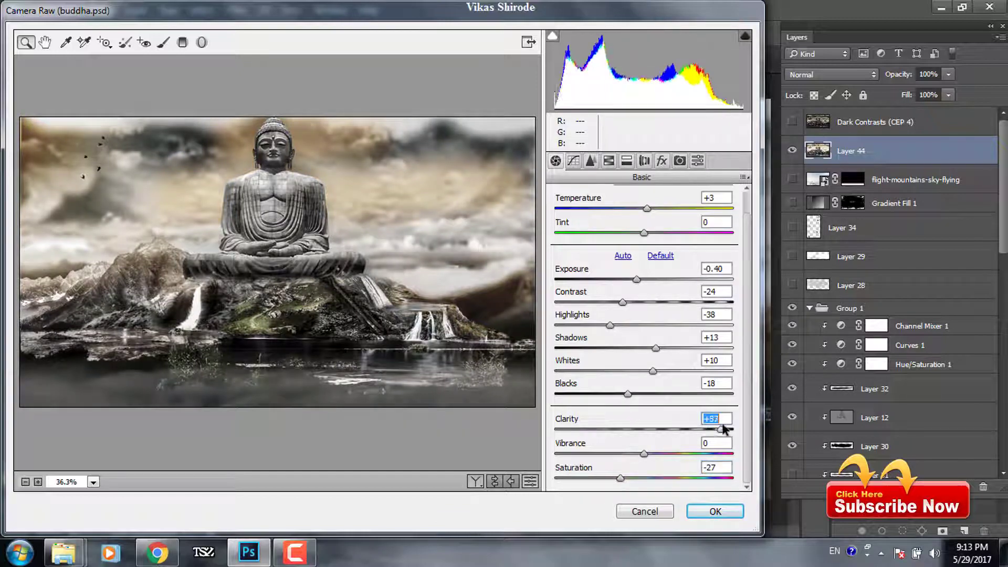
{"action": "left_click", "coordinate": [696, 510]}
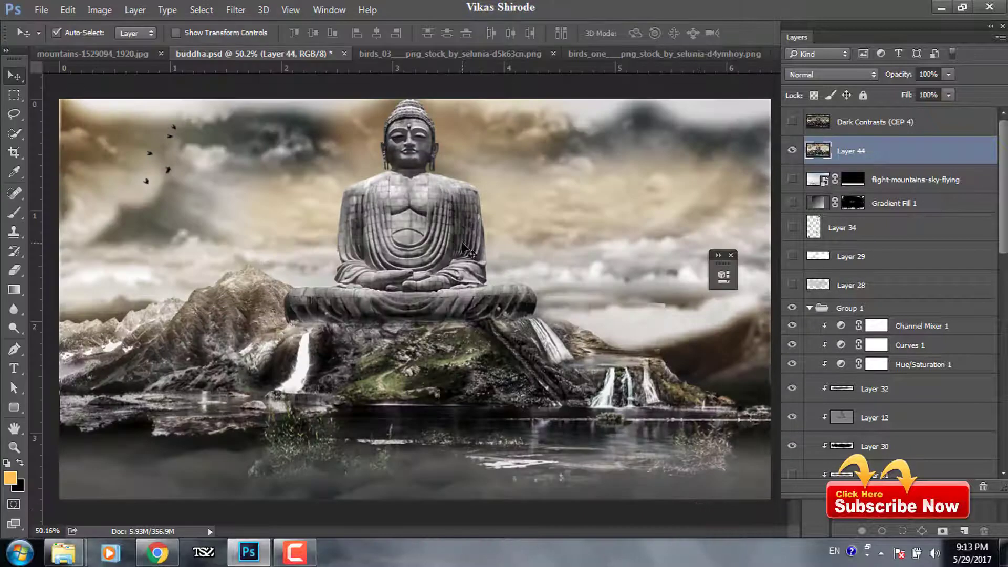
{"action": "left_click", "coordinate": [235, 10]}
Apply Color Efex Cross Processing, method T04 at 46% strength, as a new layer
{"action": "left_click", "coordinate": [499, 335]}
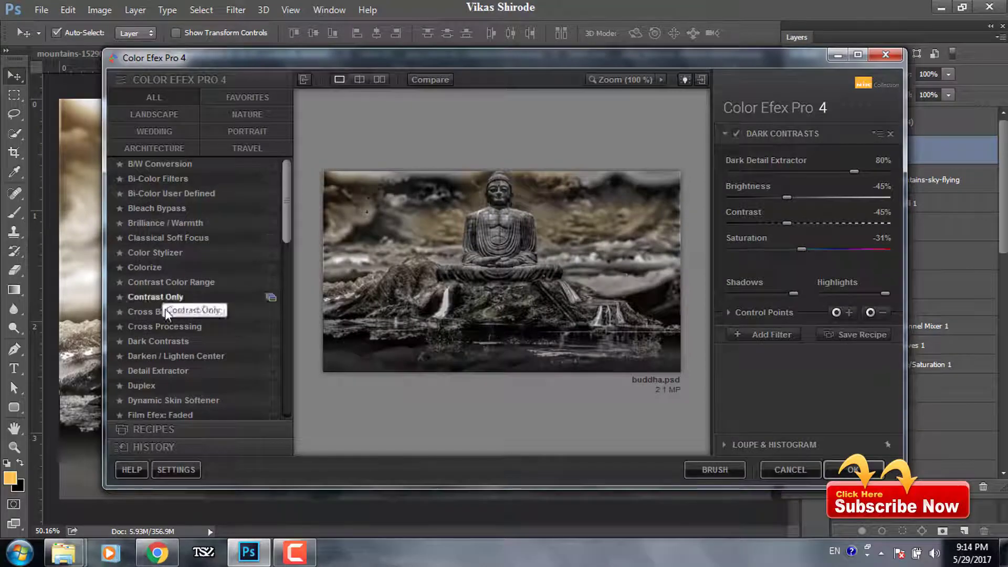
{"action": "left_click", "coordinate": [158, 326]}
{"action": "left_click", "coordinate": [861, 166]}
{"action": "left_click", "coordinate": [848, 202]}
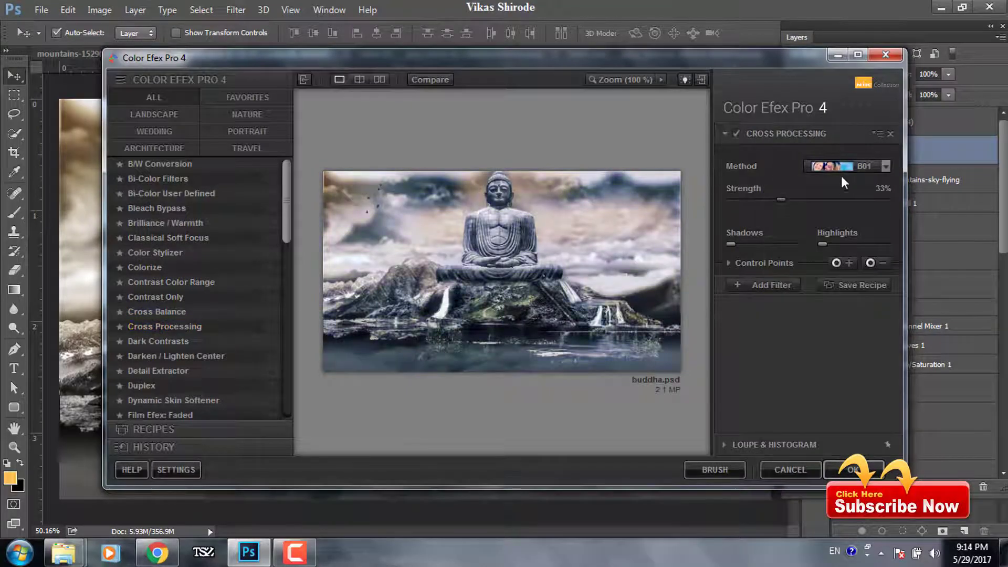
{"action": "left_click", "coordinate": [841, 167]}
{"action": "left_click", "coordinate": [830, 241]}
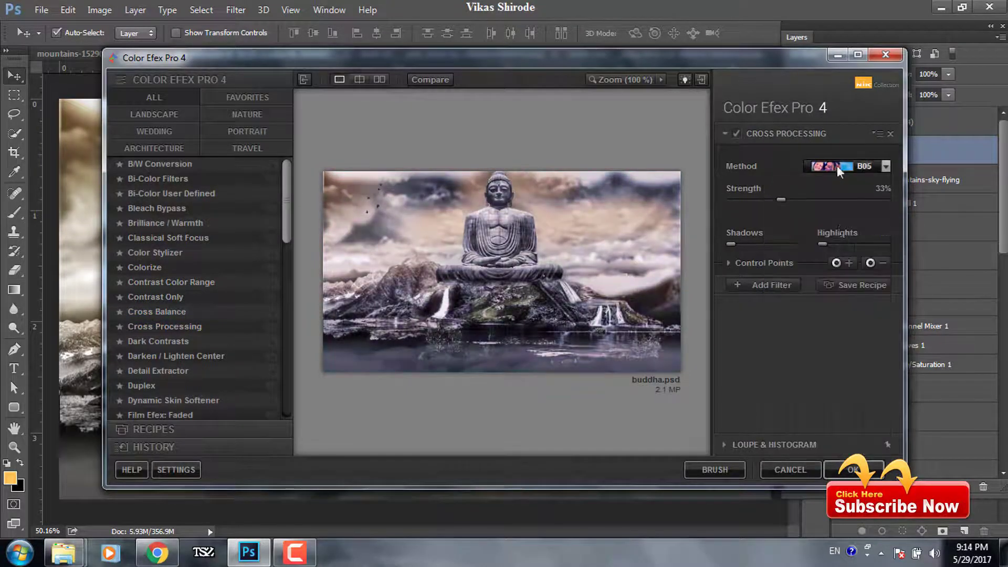
{"action": "left_click", "coordinate": [729, 263]}
{"action": "left_click", "coordinate": [802, 200]}
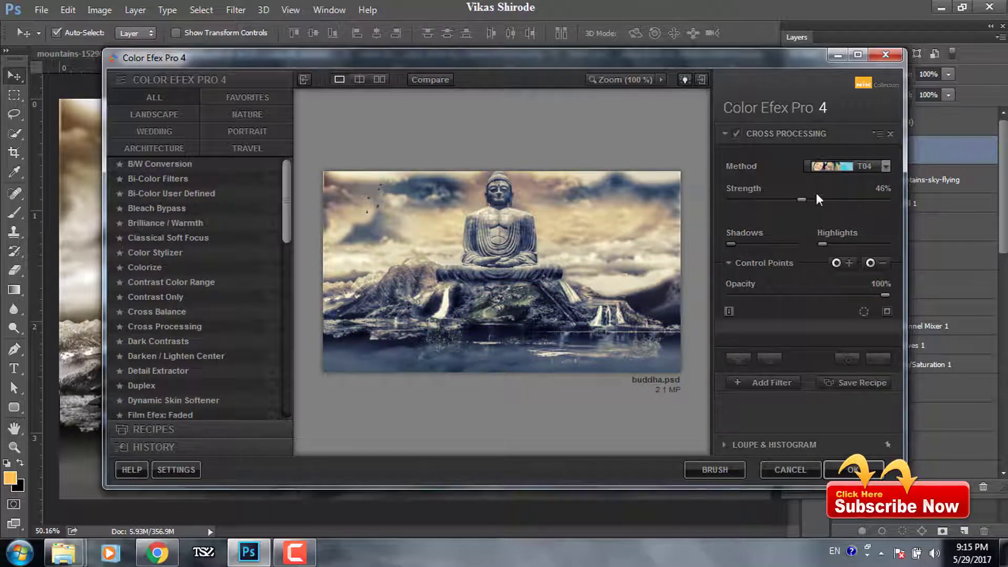
{"action": "left_click", "coordinate": [854, 469]}
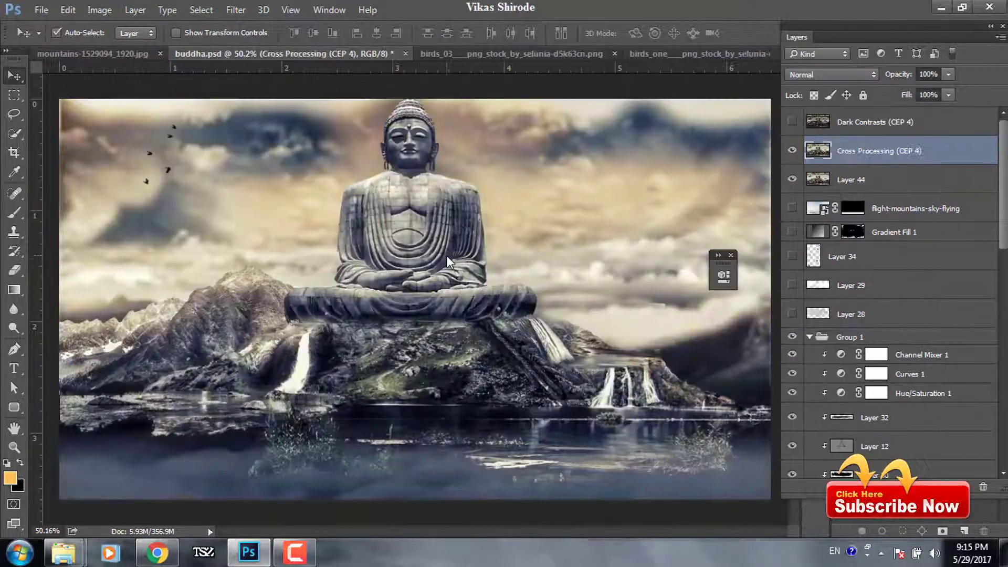
Apply Color Efex Cross Balance with Daylight To Tungsten (2) as another new layer
{"action": "left_click", "coordinate": [235, 10]}
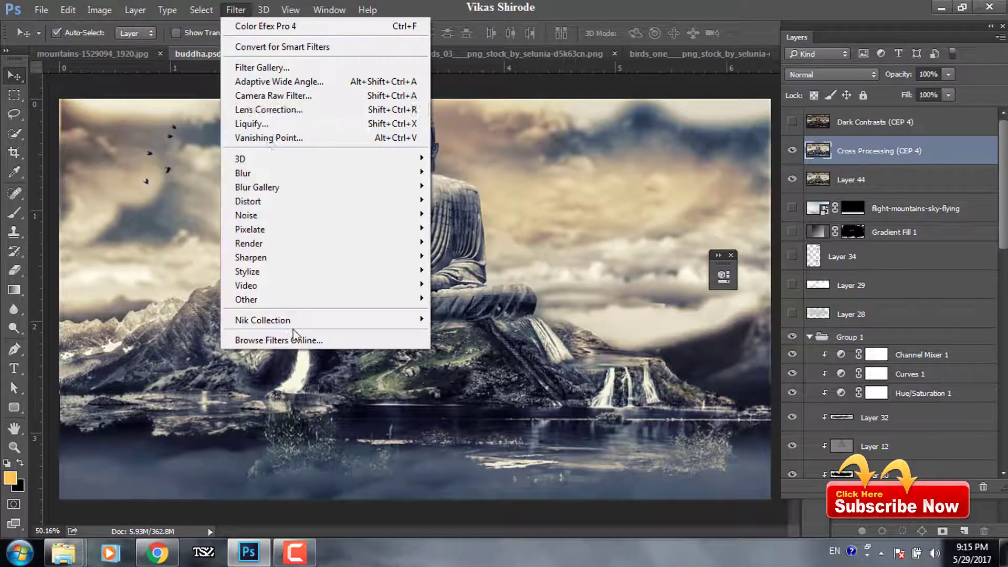
{"action": "left_click", "coordinate": [270, 27]}
{"action": "left_click", "coordinate": [157, 311]}
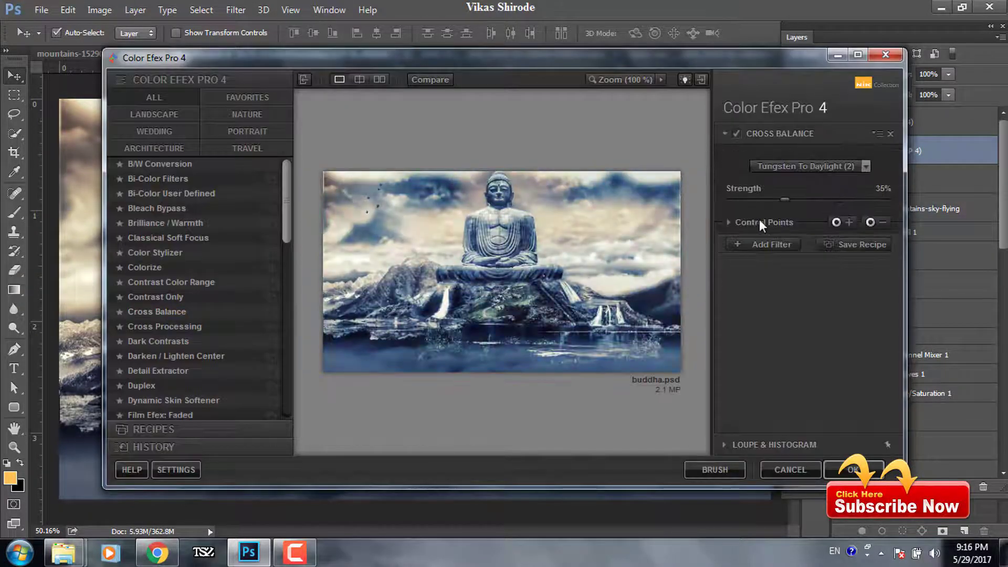
{"action": "left_click", "coordinate": [769, 244]}
{"action": "left_click", "coordinate": [809, 188]}
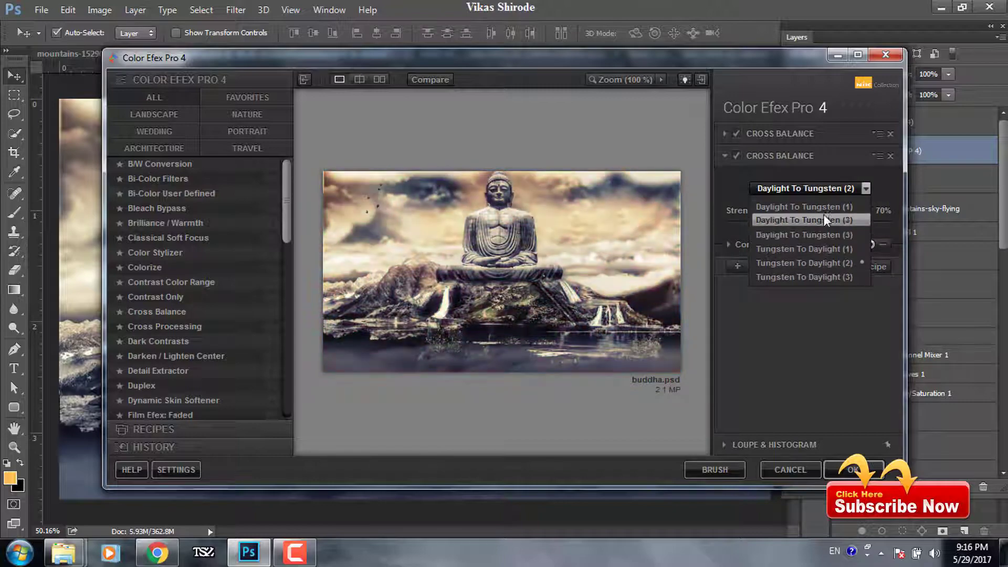
{"action": "left_click", "coordinate": [826, 220]}
{"action": "left_click", "coordinate": [854, 470]}
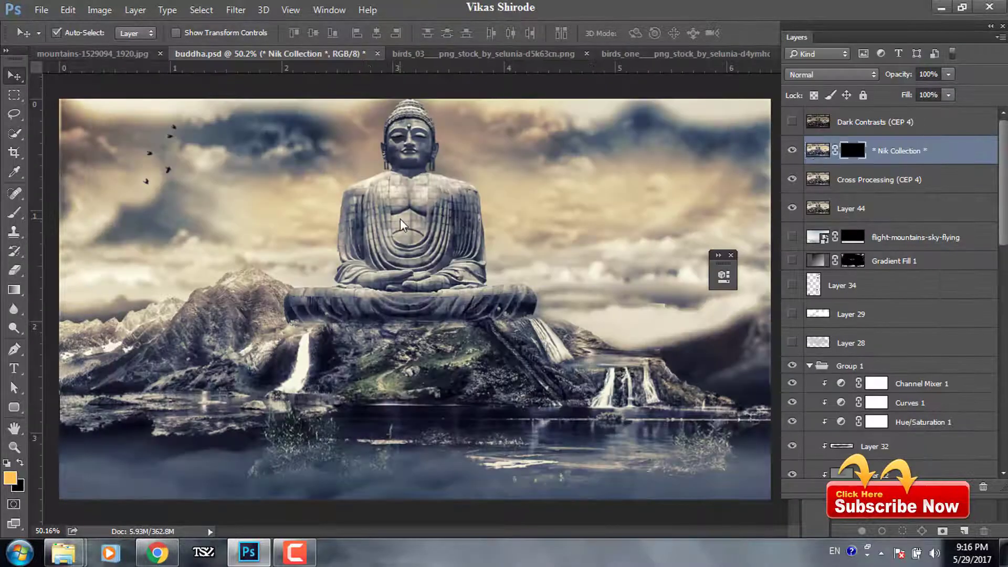
Lower the new layer's fill and toggle layers to compare, leaving Color Efex Pro 4 hidden
{"action": "key", "text": "shift+0"}
{"action": "key", "text": "shift+0"}
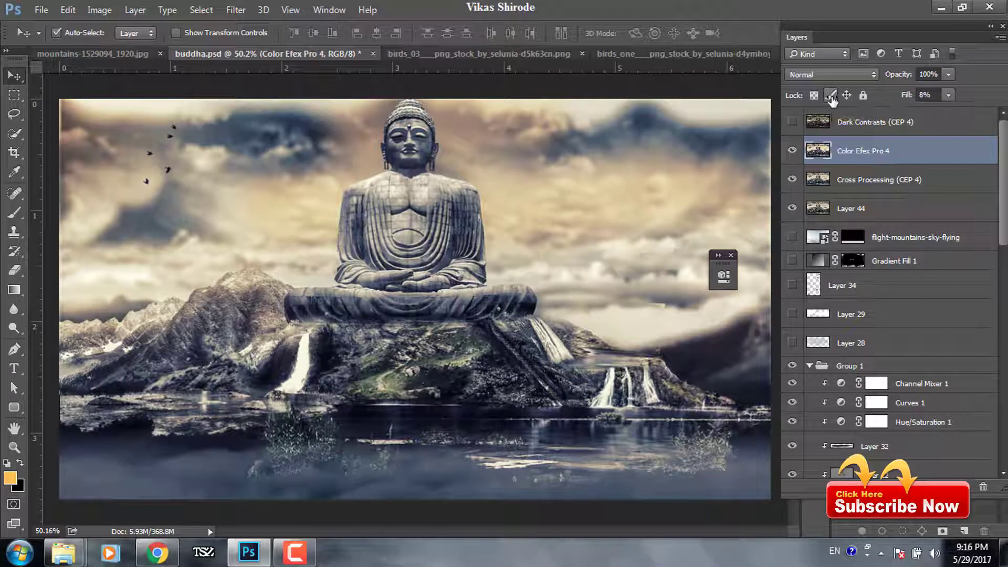
{"action": "left_click", "coordinate": [792, 151]}
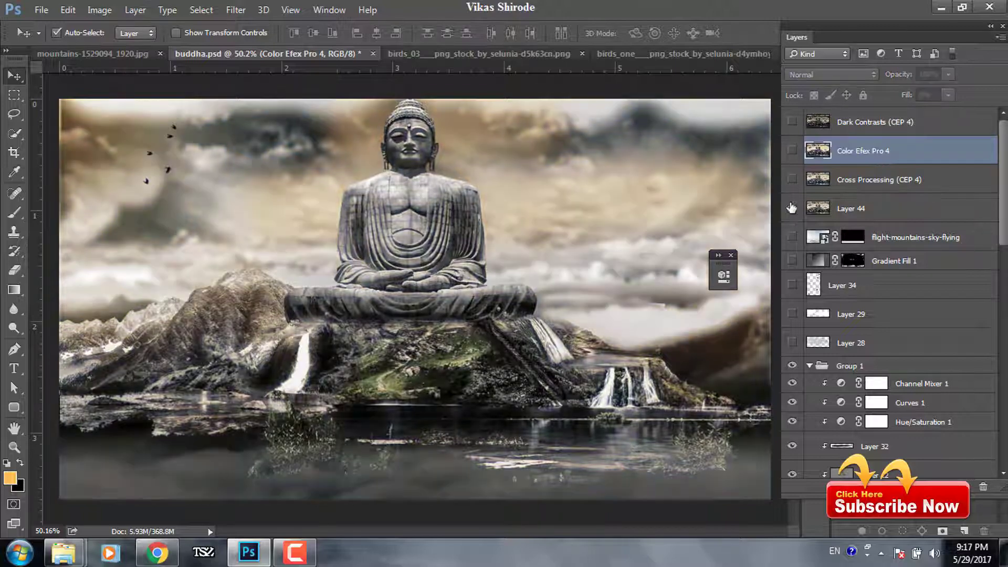
{"action": "left_click", "coordinate": [792, 208]}
{"action": "left_click", "coordinate": [793, 179]}
{"action": "left_click", "coordinate": [792, 209]}
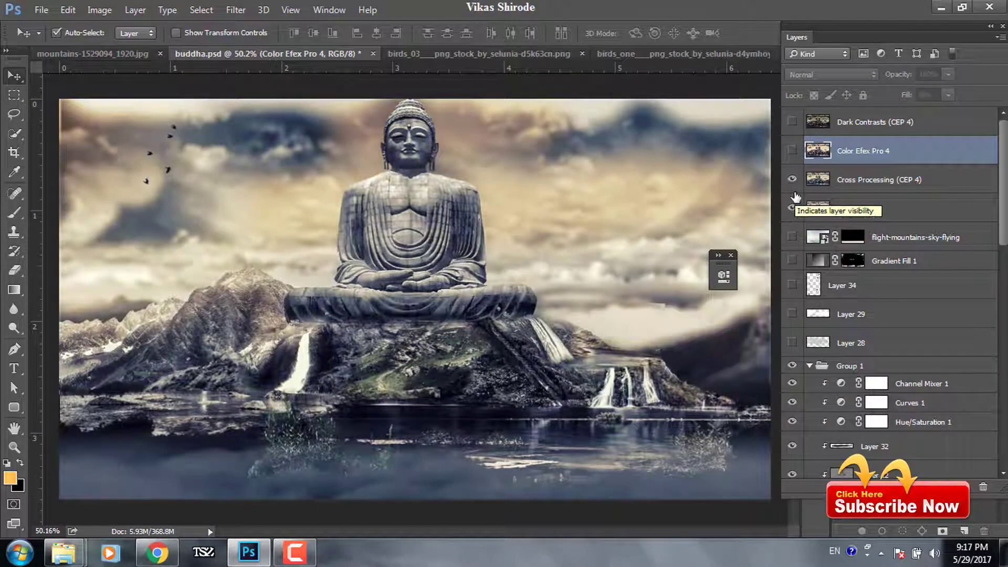
Mask the Cross Processing layer, painting black to remove its effect from the left sky
{"action": "left_click", "coordinate": [867, 180]}
{"action": "left_click", "coordinate": [942, 531]}
{"action": "key", "text": "b"}
{"action": "key", "text": "d"}
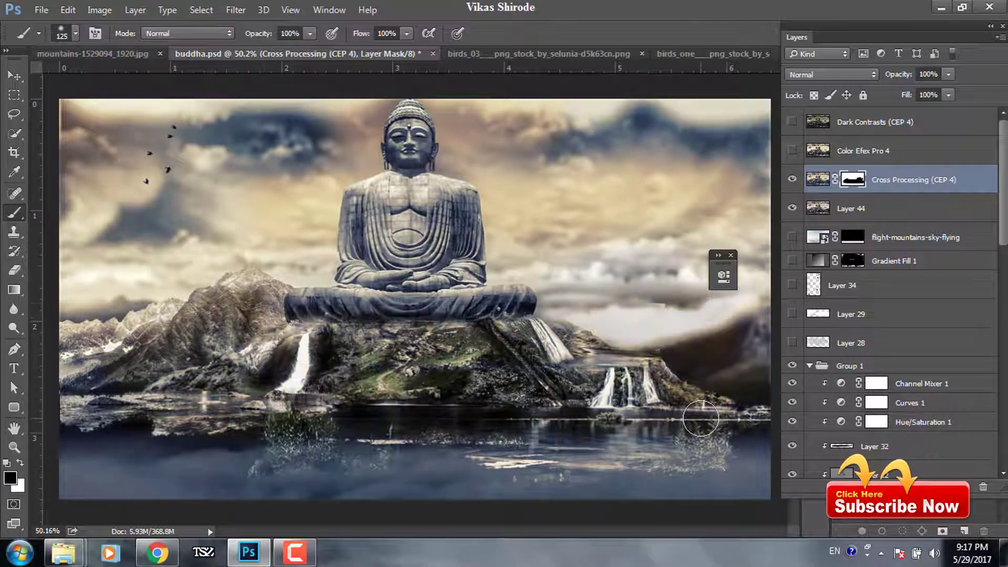
{"action": "left_click_drag", "start_coordinate": [227, 225], "coordinate": [330, 408]}
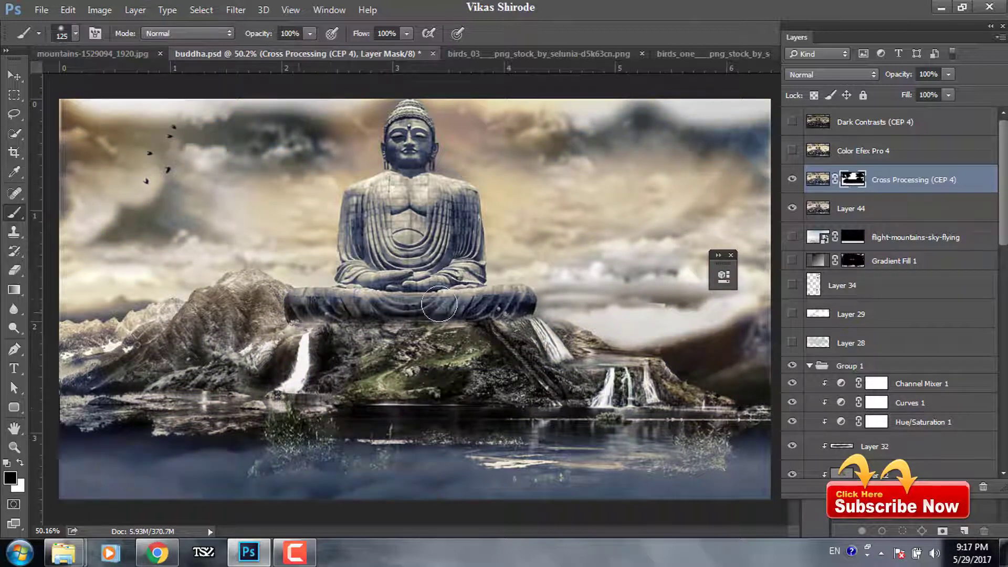
{"action": "left_click", "coordinate": [14, 80]}
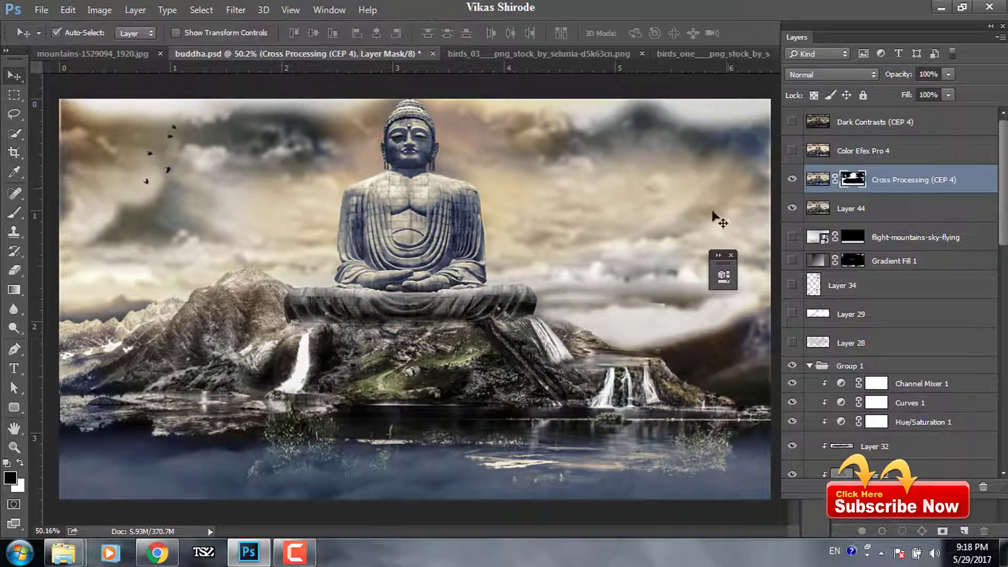
Duplicate the Cross Processing layer and darken the copy with Brightness -150
{"action": "key", "text": "ctrl+j"}
{"action": "left_click_drag", "start_coordinate": [852, 179], "coordinate": [983, 487]}
{"action": "left_click", "coordinate": [558, 216]}
{"action": "left_click", "coordinate": [99, 10]}
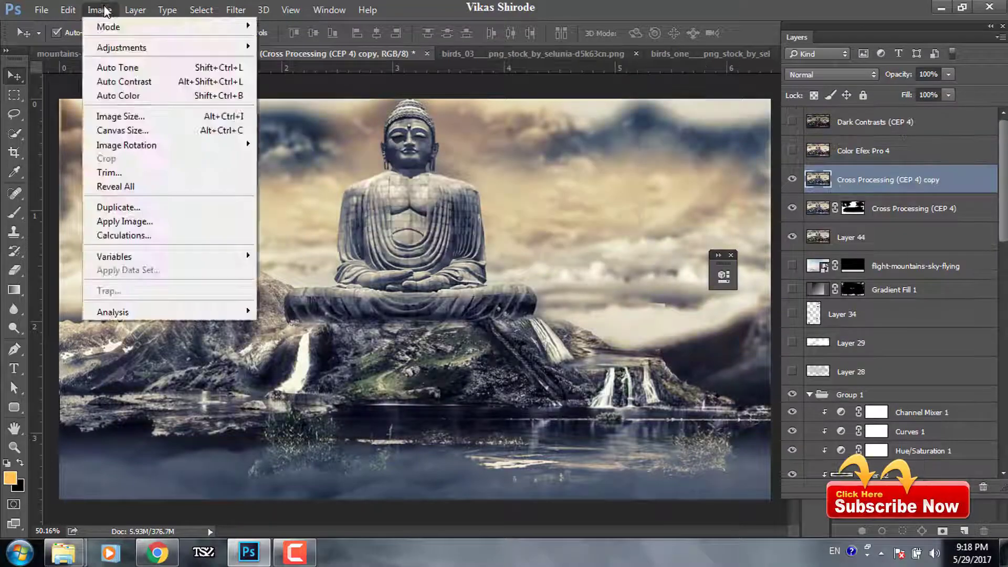
{"action": "left_click", "coordinate": [135, 52]}
{"action": "left_click_drag", "start_coordinate": [565, 178], "coordinate": [627, 182]}
{"action": "type", "text": "-150"}
{"action": "key", "text": "Return"}
Mask the darkened copy and paint the island and water, then discard that mask
{"action": "left_click", "coordinate": [943, 530], "text": "alt"}
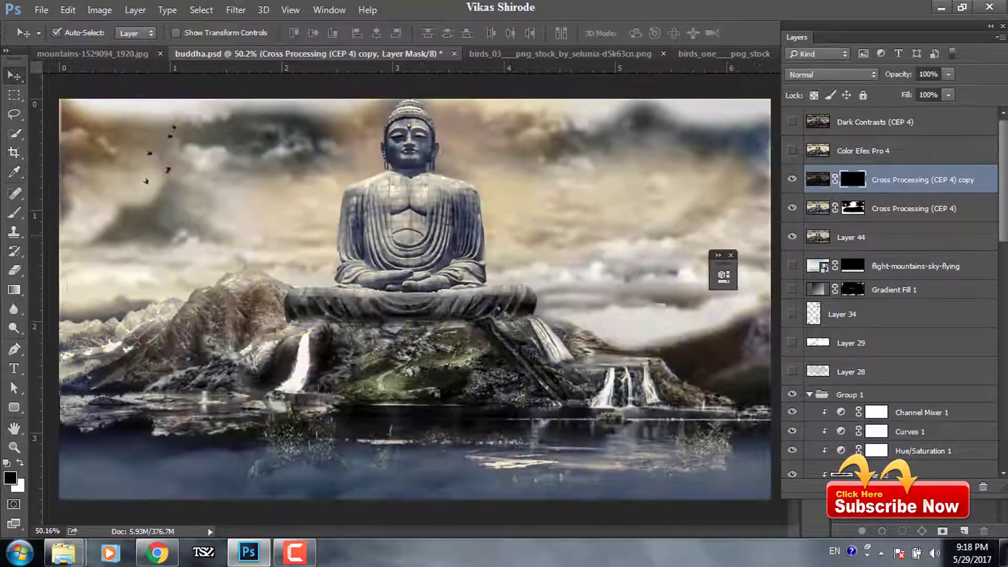
{"action": "key", "text": "d"}
{"action": "key", "text": "b"}
{"action": "mouse_move", "coordinate": [456, 431]}
{"action": "left_mouse_down"}
{"action": "mouse_move", "coordinate": [399, 336]}
{"action": "mouse_move", "coordinate": [157, 473]}
{"action": "mouse_move", "coordinate": [682, 420]}
{"action": "mouse_move", "coordinate": [275, 367]}
{"action": "left_mouse_up"}
{"action": "left_click_drag", "start_coordinate": [853, 209], "coordinate": [853, 179]}
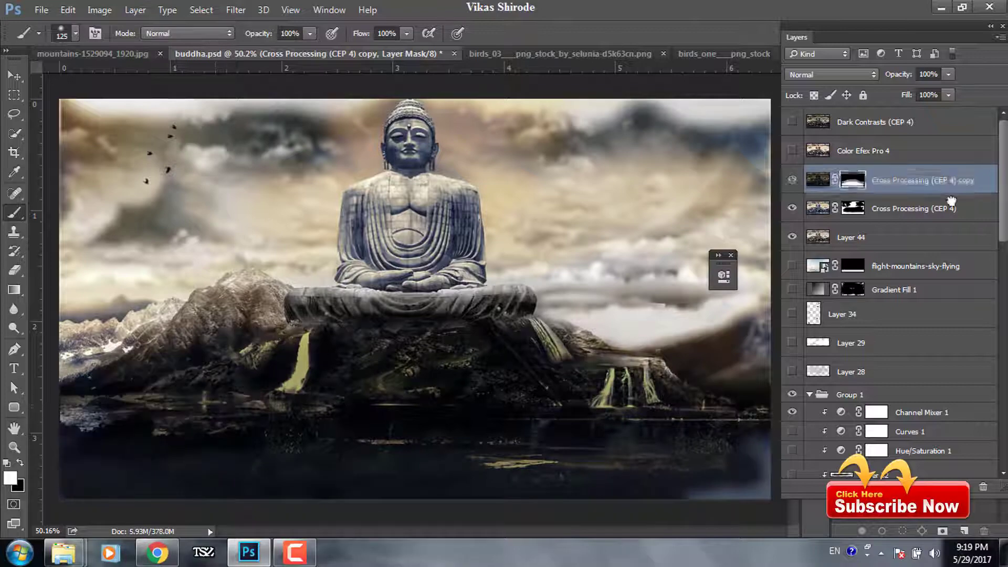
{"action": "left_click", "coordinate": [983, 486]}
{"action": "left_click", "coordinate": [594, 213]}
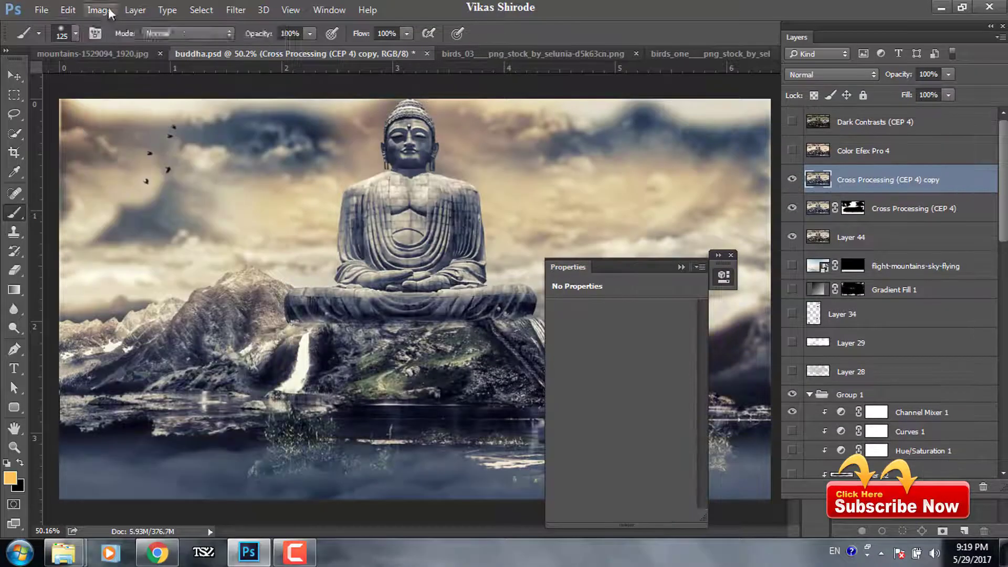
Reapply Brightness/Contrast, add a fresh mask and paint darkening back into chosen areas
{"action": "left_click", "coordinate": [99, 10]}
{"action": "left_click", "coordinate": [226, 35]}
{"action": "key", "text": "Return"}
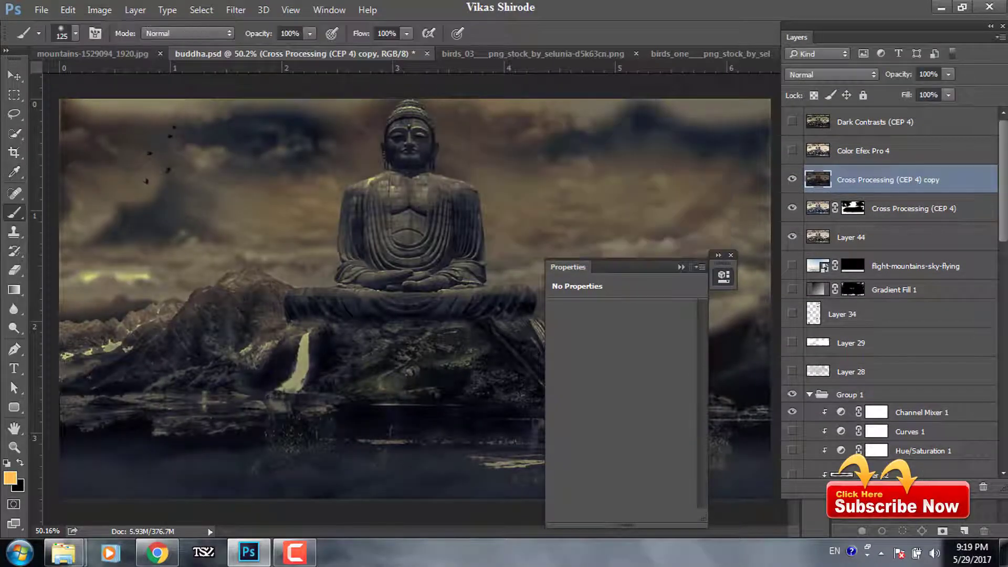
{"action": "left_click", "coordinate": [942, 531], "text": "alt"}
{"action": "key", "text": "b"}
{"action": "mouse_move", "coordinate": [415, 357]}
{"action": "left_mouse_down"}
{"action": "mouse_move", "coordinate": [501, 439]}
{"action": "mouse_move", "coordinate": [315, 462]}
{"action": "mouse_move", "coordinate": [162, 499]}
{"action": "mouse_move", "coordinate": [241, 466]}
{"action": "left_mouse_up"}
At 25% brush opacity, reveal darkening on the water, island, under-base strip and left mountains
{"action": "key", "text": "2"}
{"action": "key", "text": "5"}
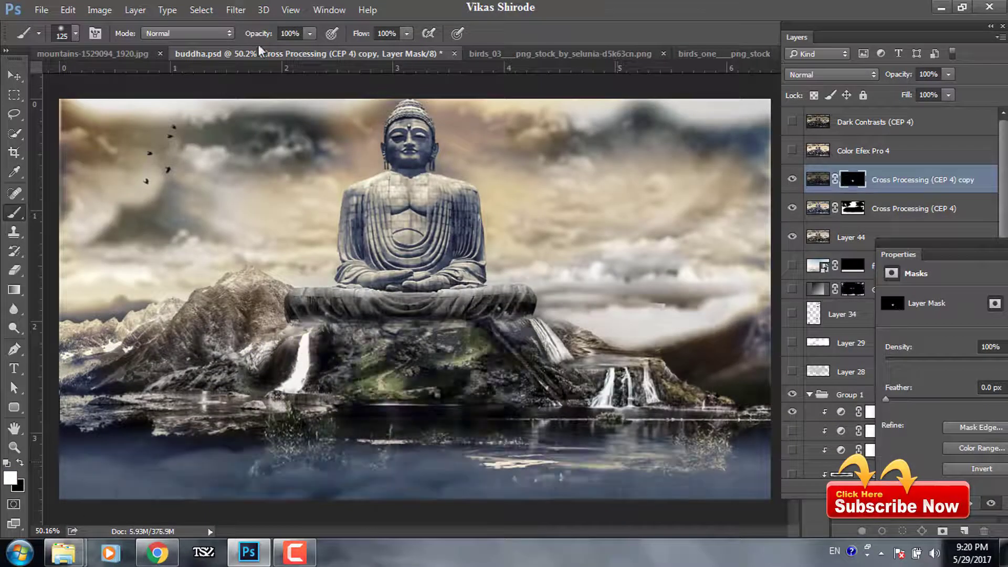
{"action": "left_click_drag", "start_coordinate": [577, 465], "coordinate": [101, 466]}
{"action": "left_click_drag", "start_coordinate": [464, 313], "coordinate": [490, 314]}
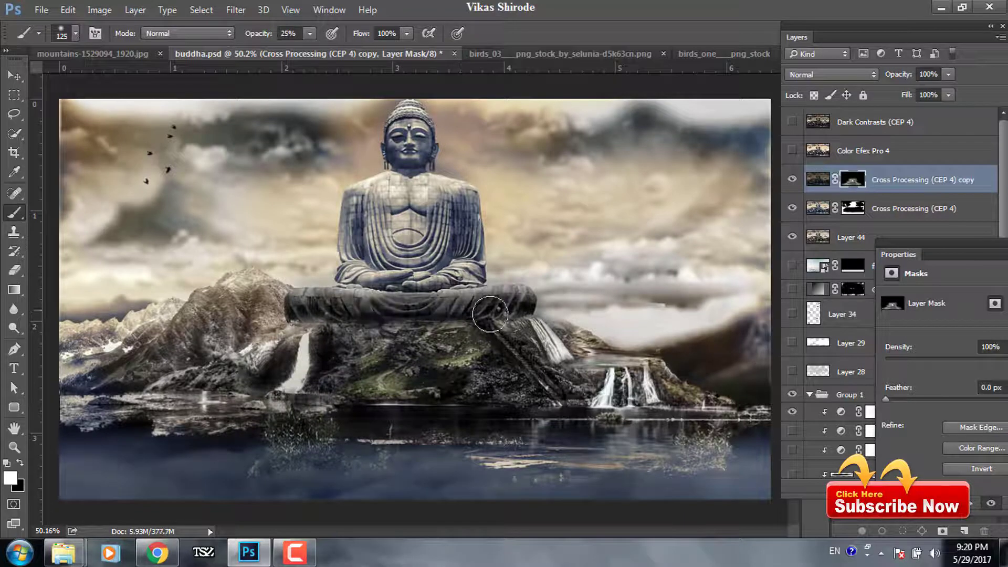
{"action": "key", "text": "bracketleft"}
{"action": "key", "text": "bracketleft"}
{"action": "key", "text": "bracketleft"}
{"action": "left_click_drag", "start_coordinate": [348, 314], "coordinate": [461, 328]}
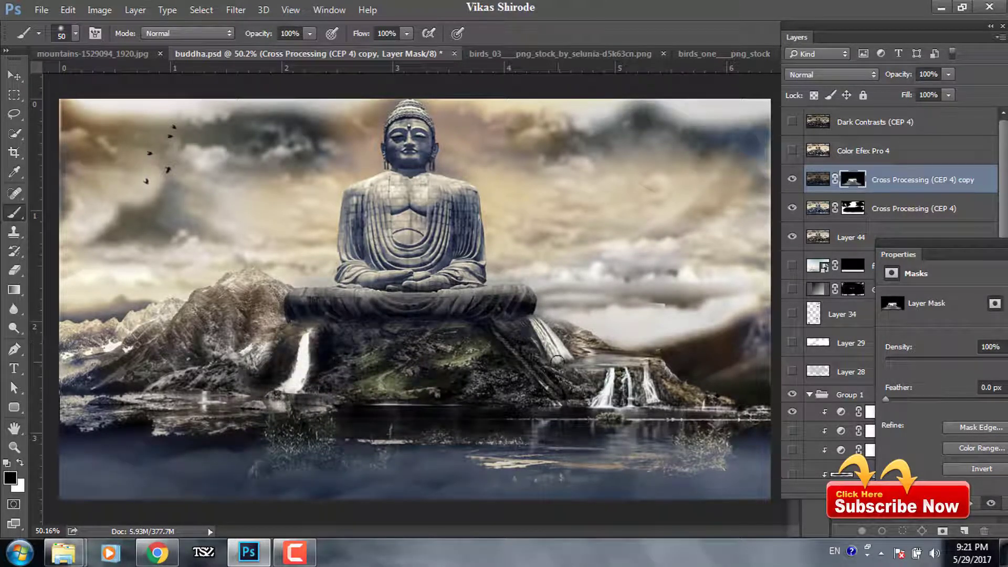
{"action": "left_click_drag", "start_coordinate": [373, 386], "coordinate": [456, 348]}
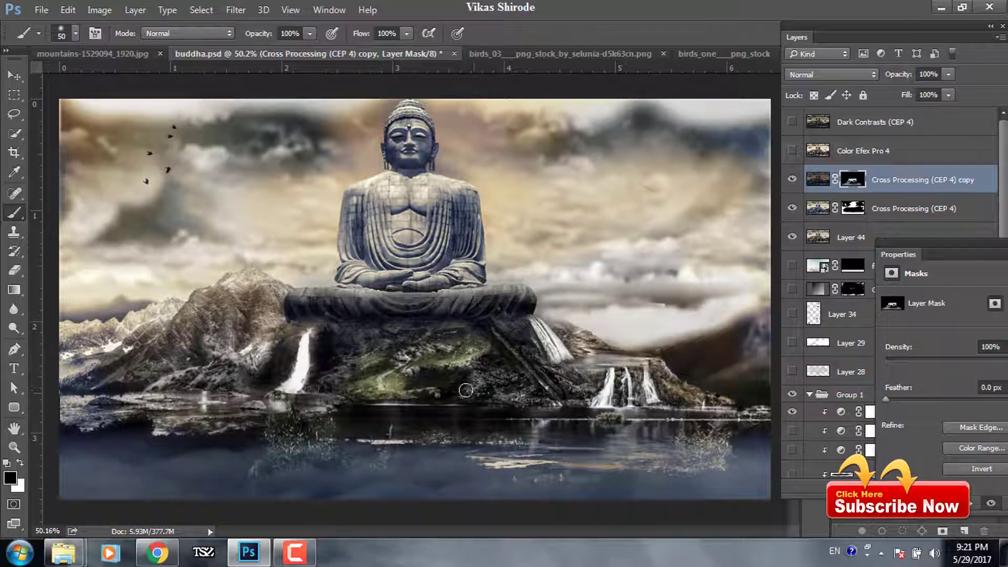
{"action": "key", "text": "x"}
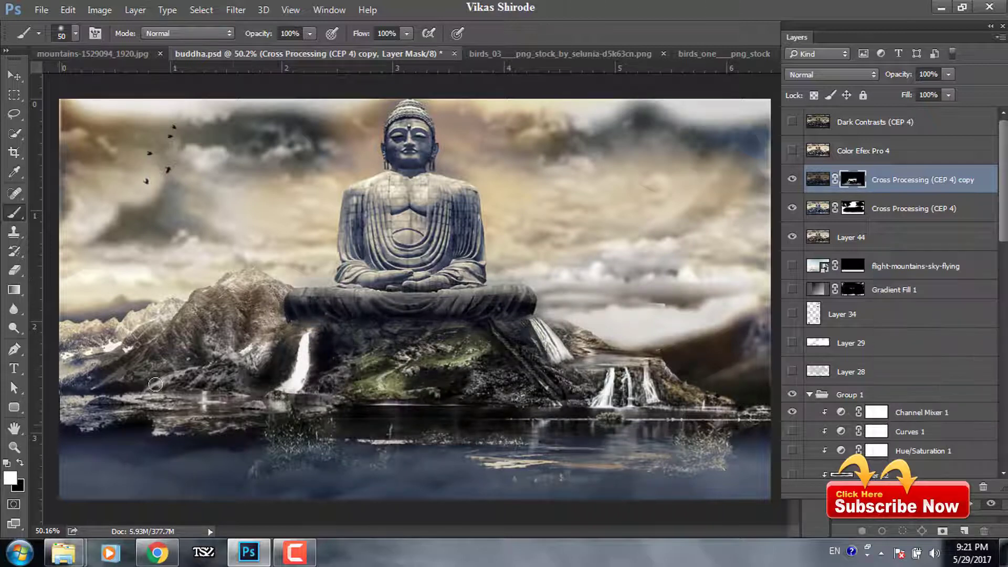
{"action": "mouse_move", "coordinate": [251, 315]}
{"action": "left_mouse_down"}
{"action": "mouse_move", "coordinate": [247, 336]}
{"action": "mouse_move", "coordinate": [277, 340]}
{"action": "left_mouse_up"}
{"action": "key", "text": "4"}
{"action": "key", "text": "4"}
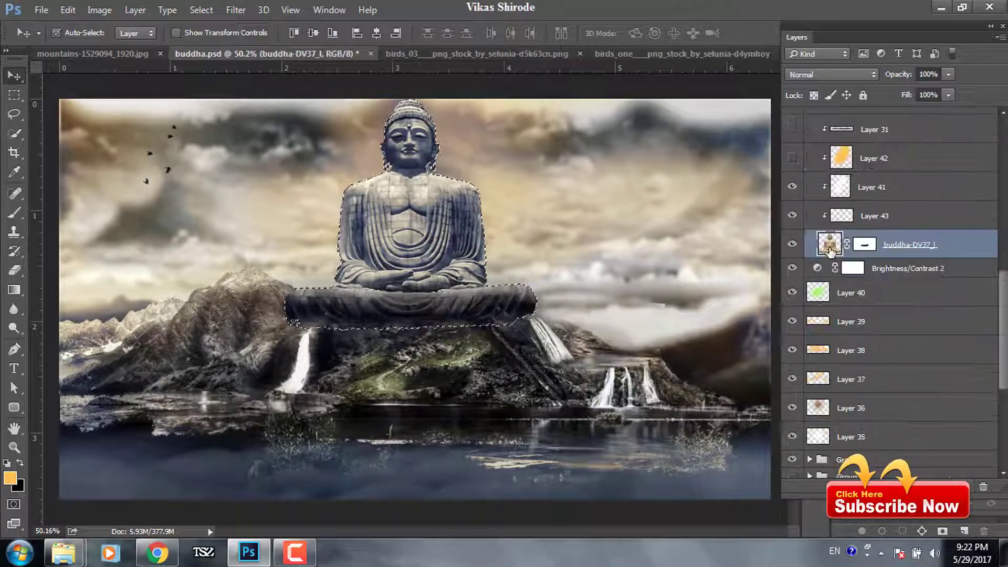
Flip the Buddha copy vertically and widen it with a perspective transform as a reflection
{"action": "left_click_drag", "start_coordinate": [896, 225], "coordinate": [892, 167]}
{"action": "key", "text": "ctrl+t"}
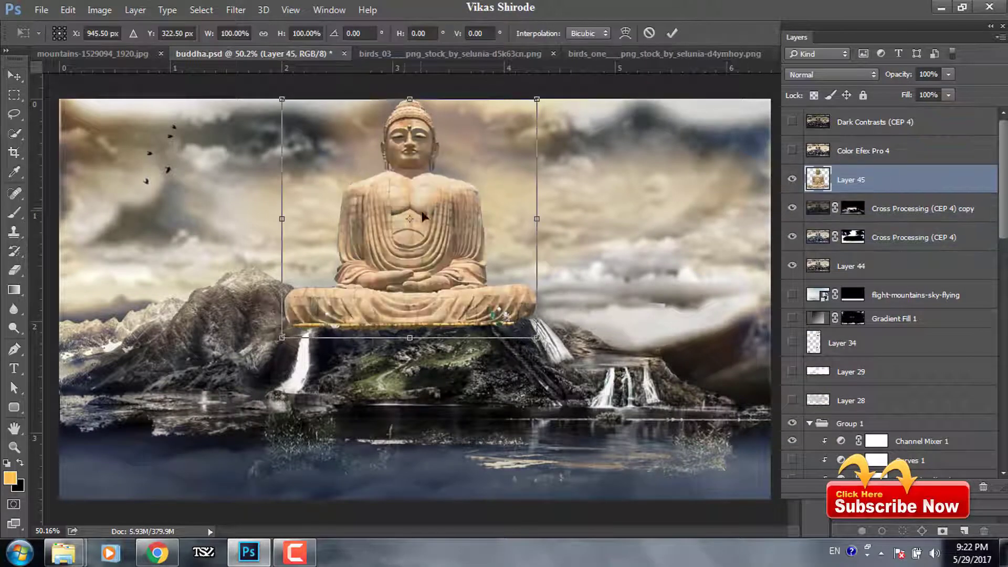
{"action": "right_click", "coordinate": [420, 243]}
{"action": "left_click", "coordinate": [462, 491]}
{"action": "right_click", "coordinate": [427, 337]}
{"action": "left_click", "coordinate": [462, 194]}
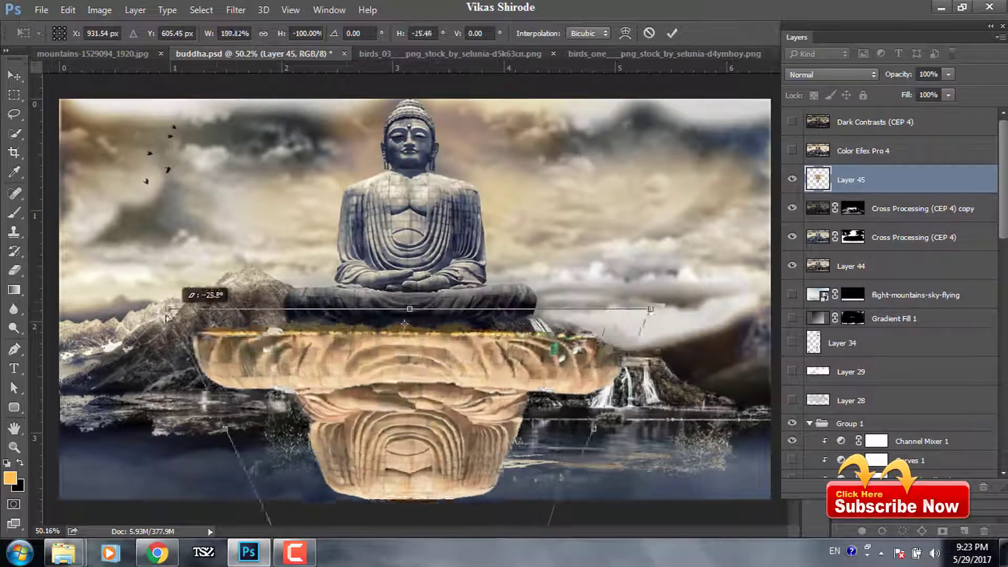
{"action": "left_click_drag", "start_coordinate": [281, 311], "coordinate": [227, 313]}
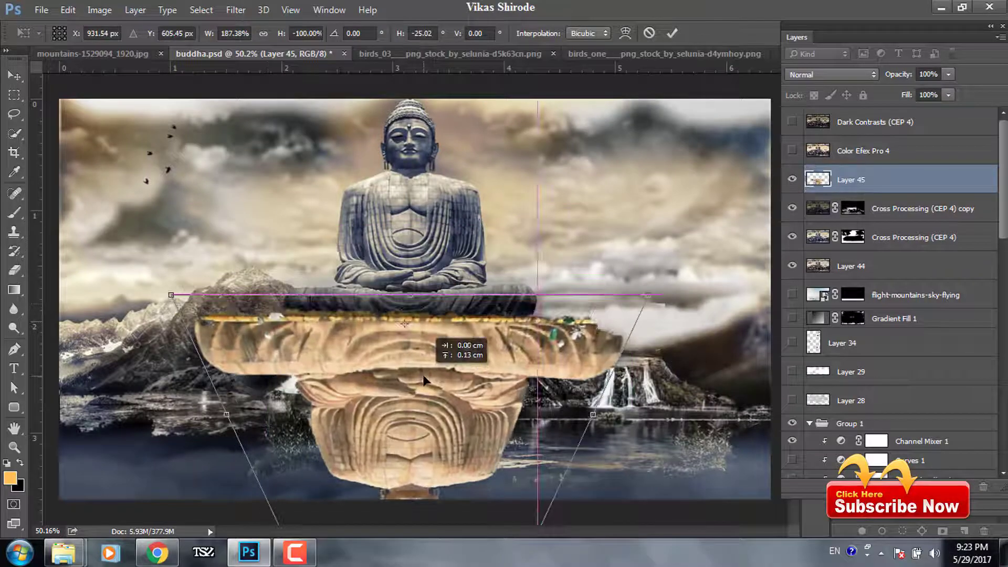
{"action": "key", "text": "Return"}
{"action": "left_click", "coordinate": [943, 531]}
Fade the top of the reflection with a gradient on its mask
{"action": "key", "text": "g"}
{"action": "left_click_drag", "start_coordinate": [411, 326], "coordinate": [411, 449]}
{"action": "left_click_drag", "start_coordinate": [410, 368], "coordinate": [414, 473]}
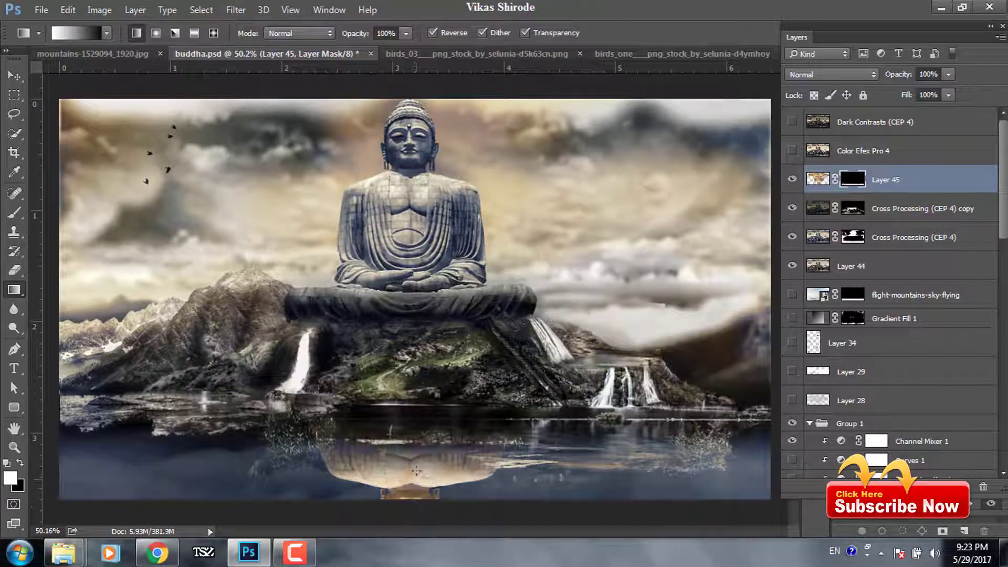
{"action": "left_click_drag", "start_coordinate": [414, 399], "coordinate": [416, 490]}
Move and scale the reflection into the water just beneath the statue base
{"action": "key", "text": "v"}
{"action": "left_click_drag", "start_coordinate": [444, 444], "coordinate": [444, 292]}
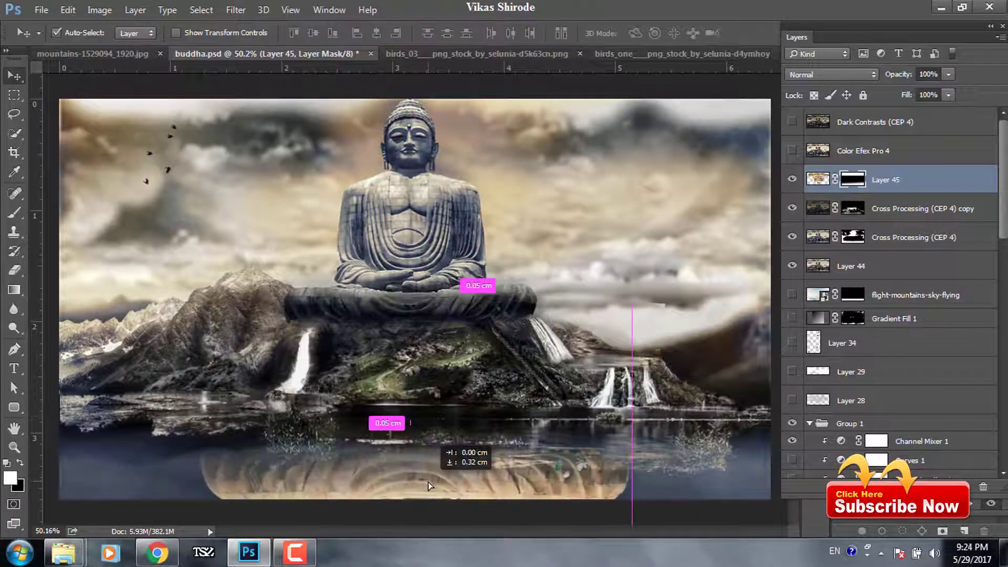
{"action": "key", "text": "ctrl+t"}
{"action": "left_click_drag", "start_coordinate": [574, 266], "coordinate": [528, 443]}
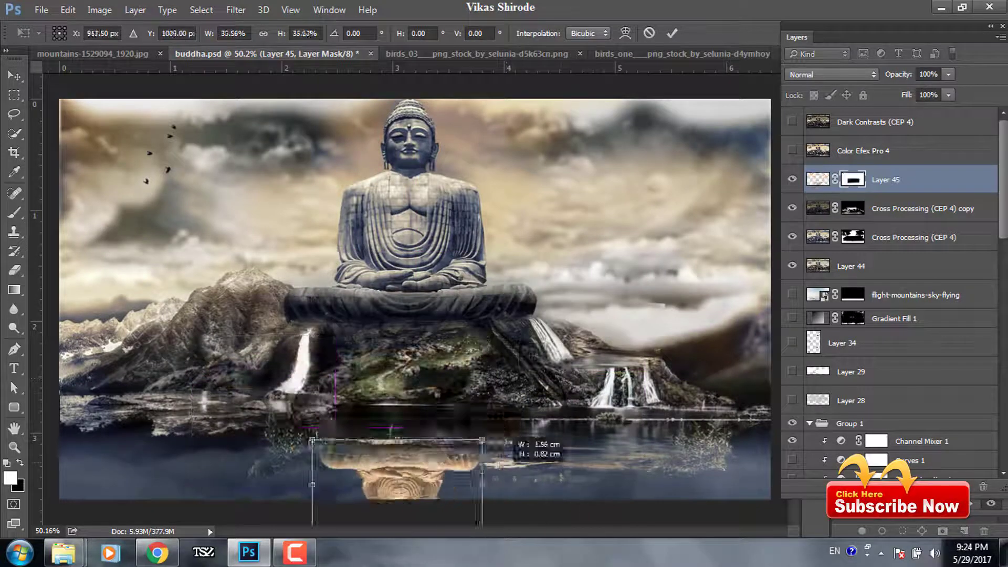
{"action": "mouse_move", "coordinate": [439, 375]}
{"action": "left_mouse_down"}
{"action": "mouse_move", "coordinate": [437, 343]}
{"action": "mouse_move", "coordinate": [447, 425]}
{"action": "left_mouse_up"}
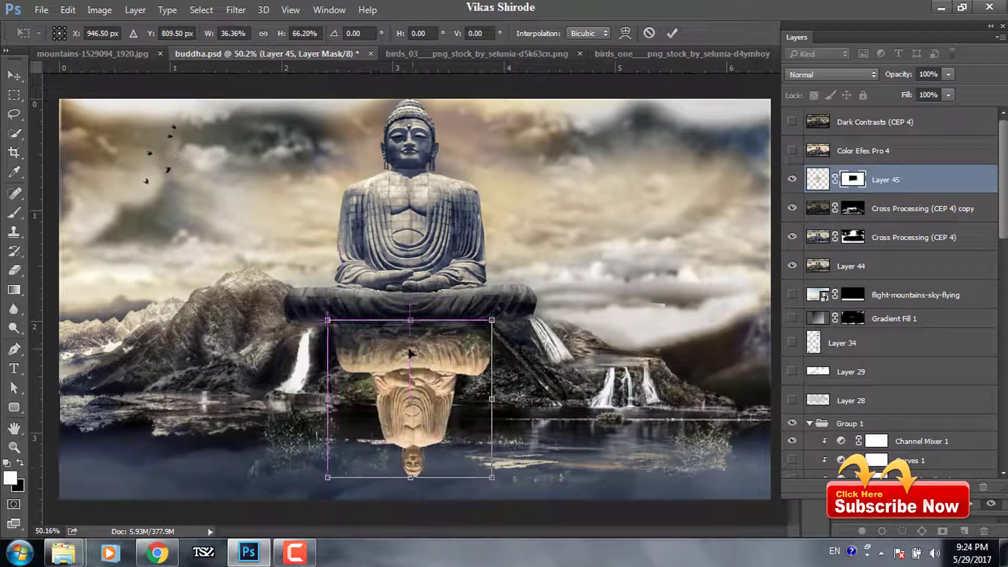
{"action": "key", "text": "Return"}
{"action": "left_click_drag", "start_coordinate": [418, 469], "coordinate": [423, 507]}
Clip a Hue/Saturation layer to the reflection with Saturation -100 and lowered Lightness
{"action": "left_click", "coordinate": [882, 530]}
{"action": "left_click", "coordinate": [904, 306]}
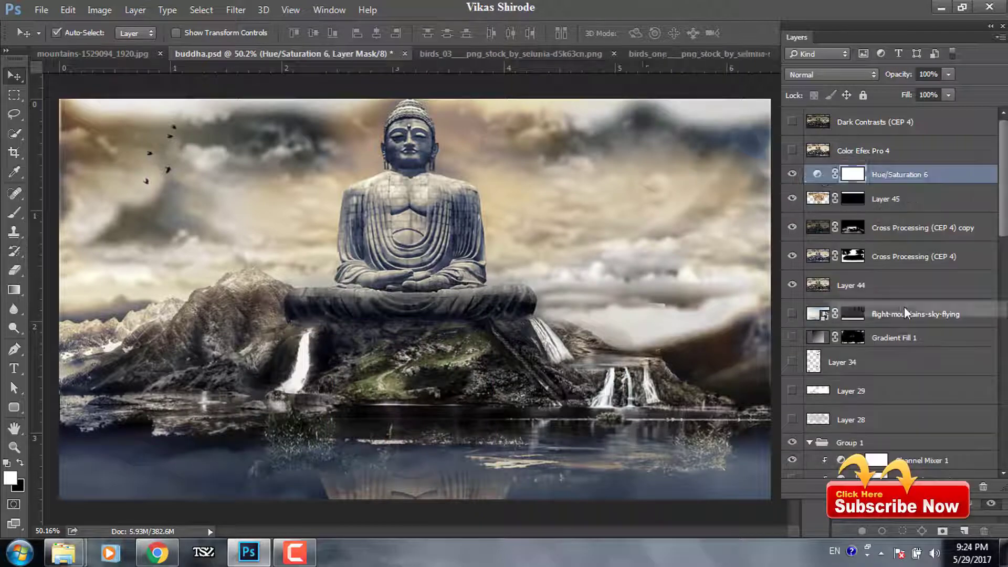
{"action": "key", "text": "ctrl+alt+g"}
{"action": "left_click_drag", "start_coordinate": [951, 383], "coordinate": [886, 383]}
{"action": "left_click_drag", "start_coordinate": [951, 416], "coordinate": [919, 413]}
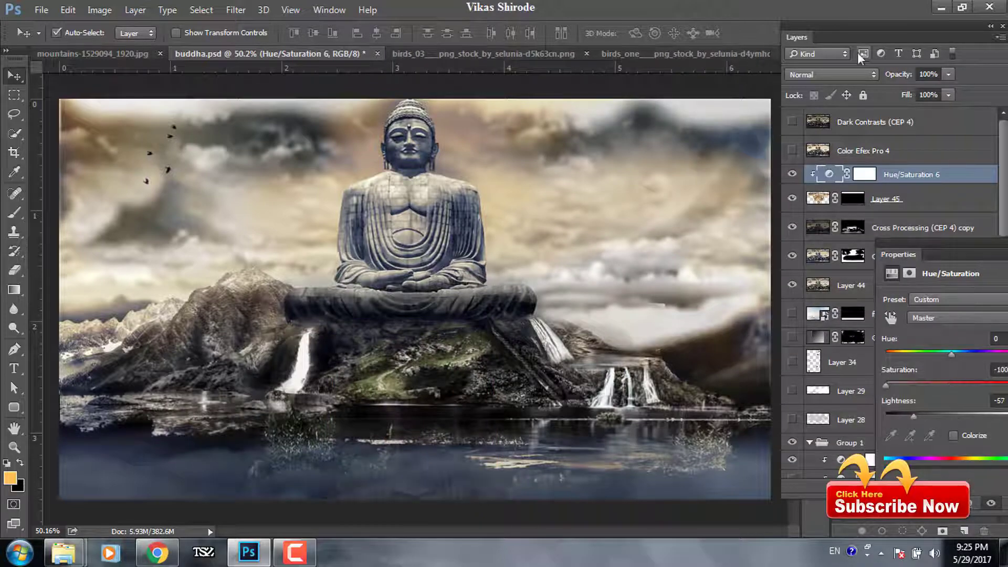
{"action": "left_click", "coordinate": [330, 9]}
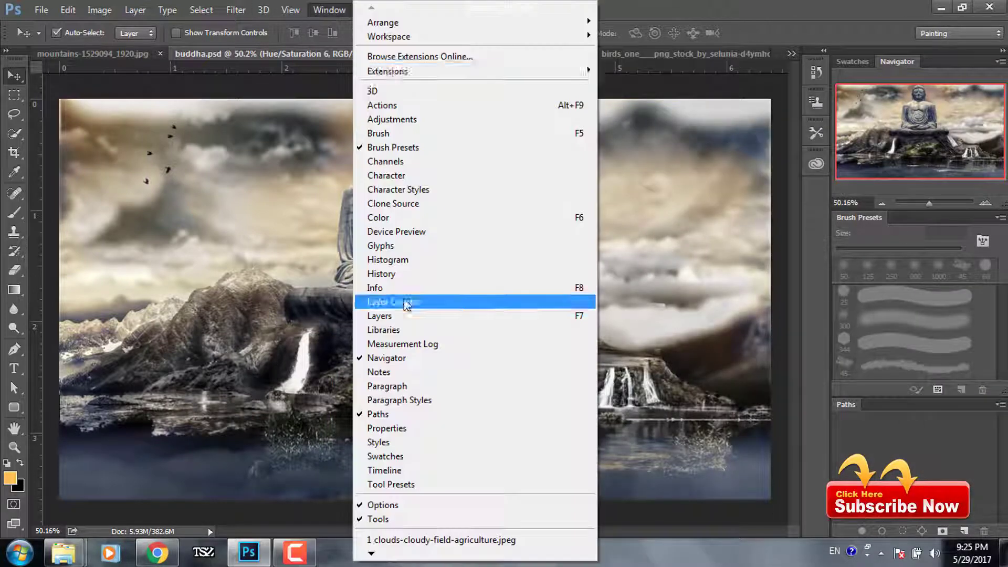
{"action": "left_click", "coordinate": [407, 316]}
Stamp visible layers and apply Color Efex Pro 4 Cross Balance with the Tungsten To Daylight preset
{"action": "key", "text": "ctrl+alt+shift+e"}
{"action": "left_click", "coordinate": [235, 9]}
{"action": "left_click", "coordinate": [534, 332]}
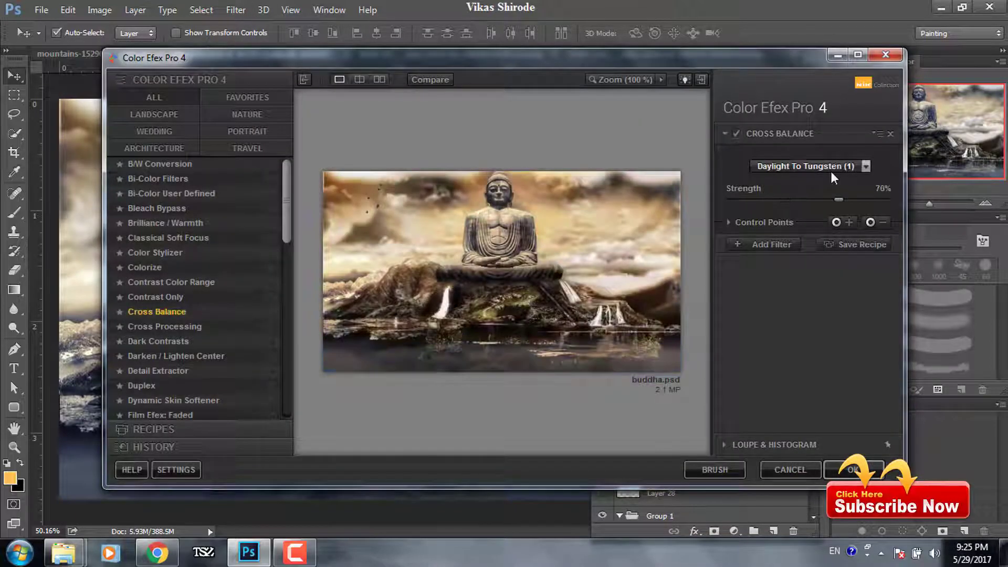
{"action": "left_click", "coordinate": [830, 169]}
{"action": "left_click", "coordinate": [826, 164]}
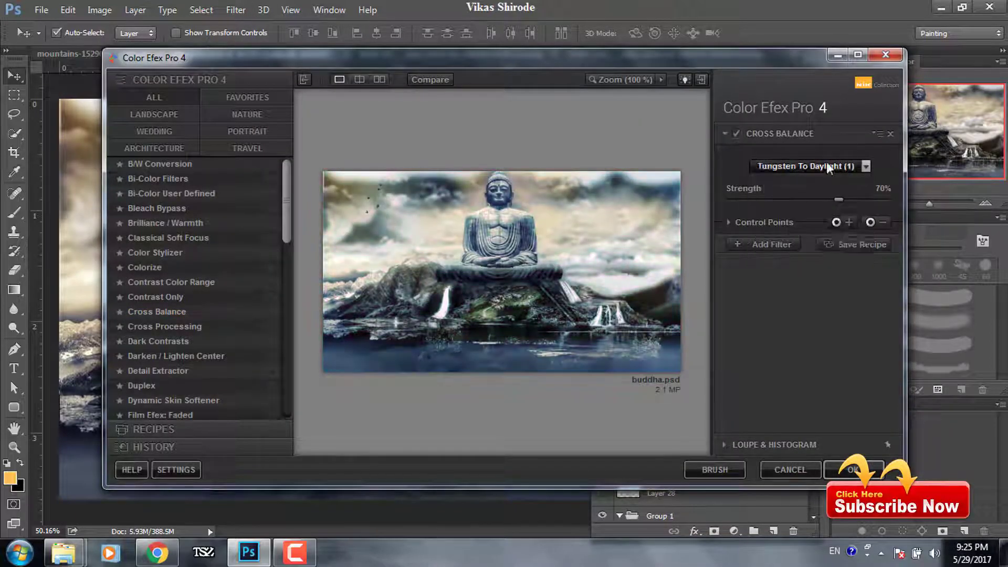
{"action": "left_click", "coordinate": [823, 207]}
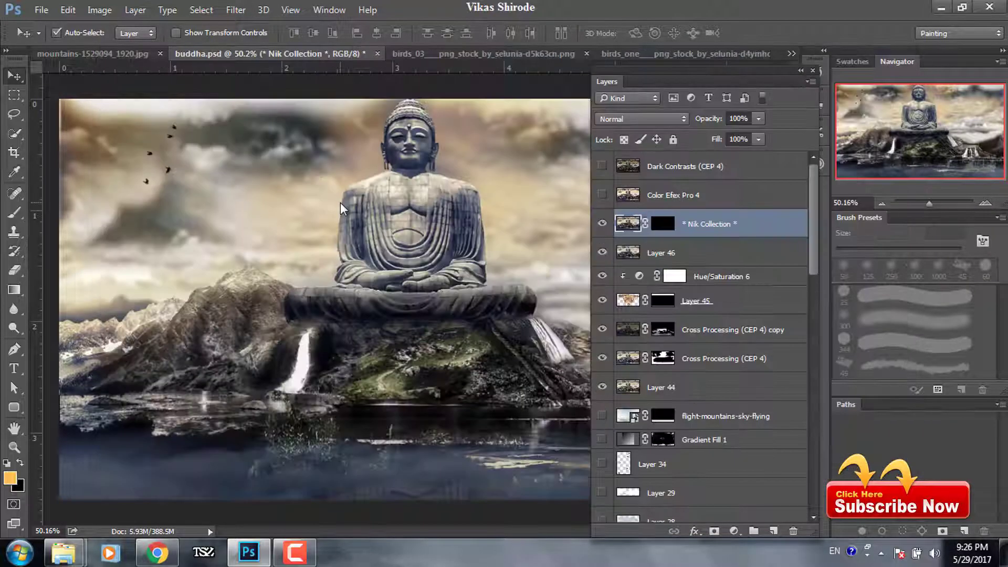
Lower the sepia layer's fill and hide the panels to view the full image
{"action": "left_click_drag", "start_coordinate": [607, 77], "coordinate": [754, 86]}
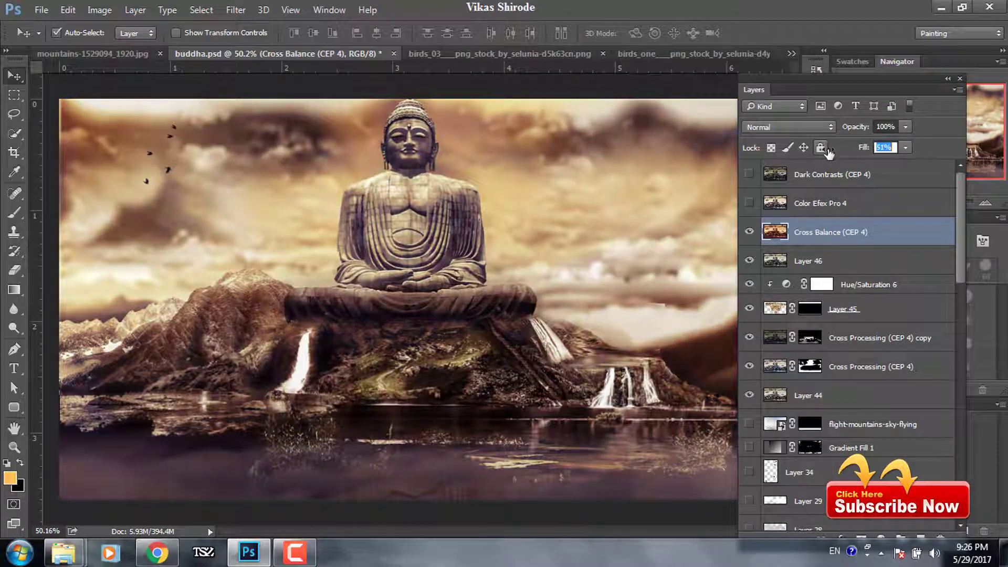
{"action": "left_click", "coordinate": [948, 79]}
{"action": "key", "text": "f"}
{"action": "left_click", "coordinate": [1002, 50]}
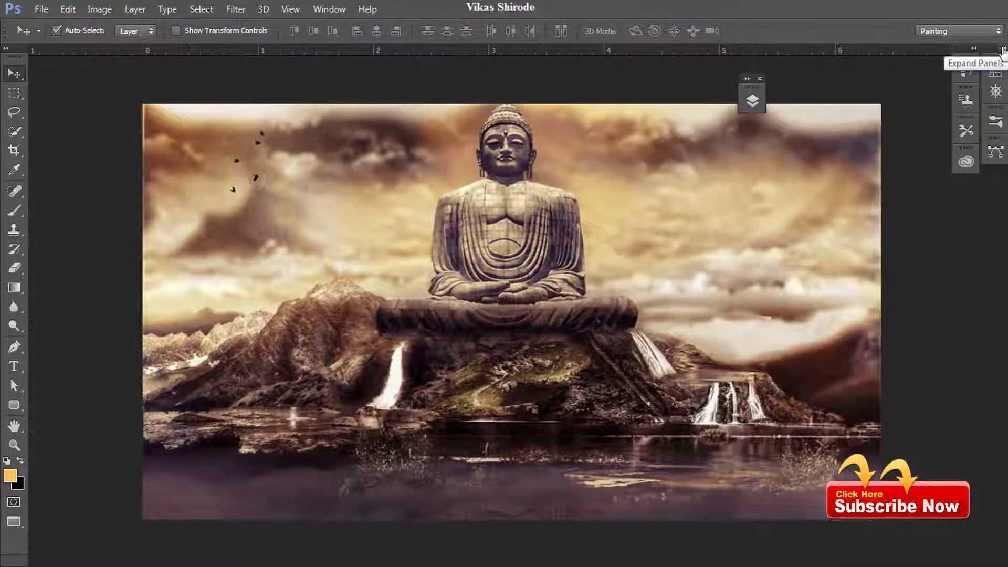